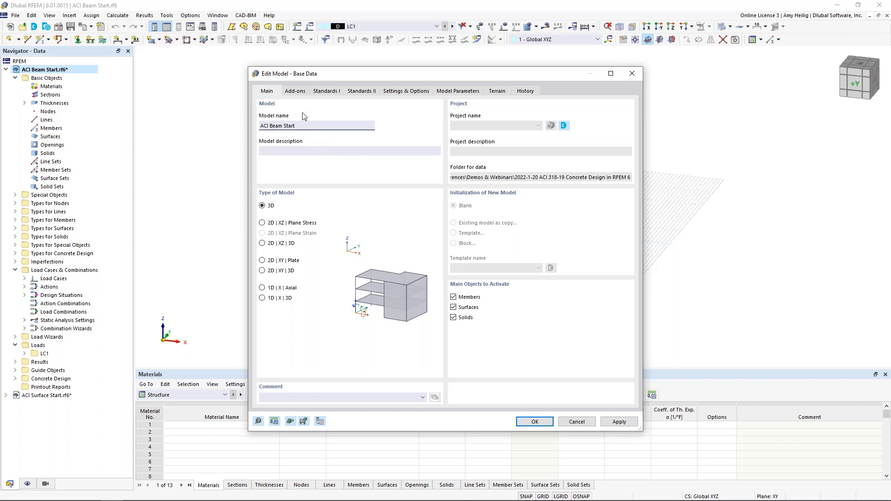
Review the model's base data: the design add-ons, the concrete design and load standards, and the axis settings.
left_click(298, 93)
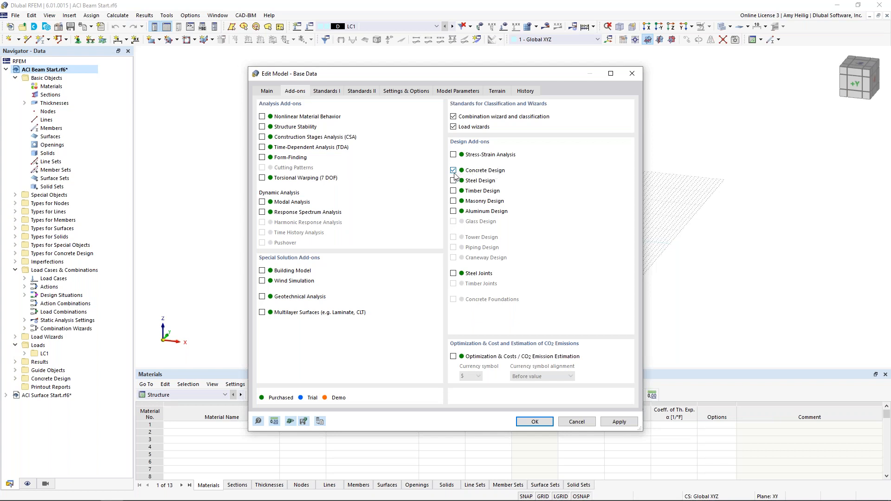
left_click(330, 92)
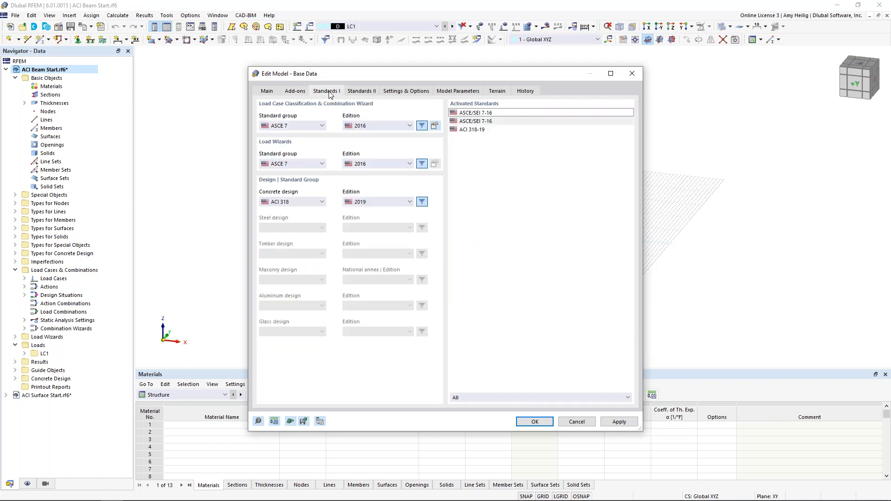
left_click(317, 204)
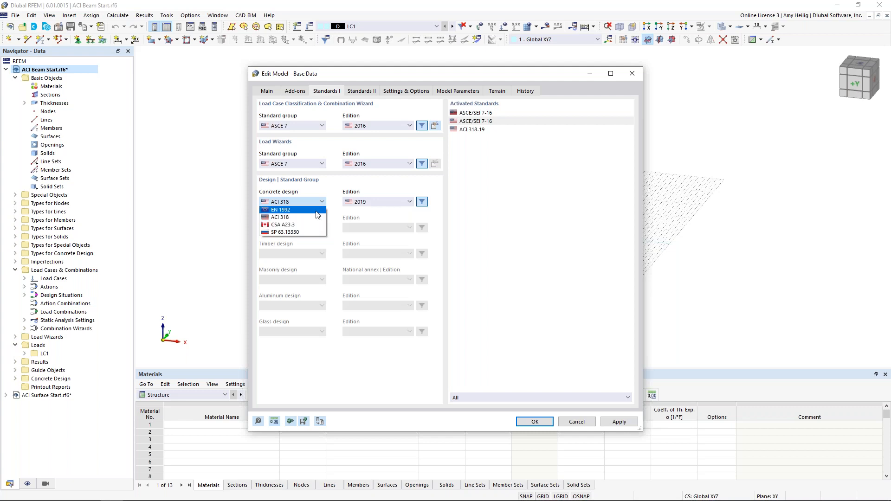
left_click(333, 196)
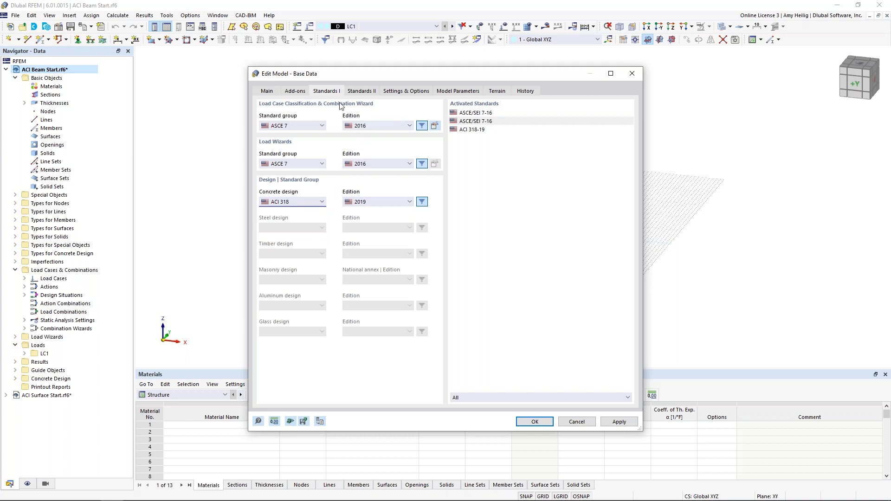
left_click(321, 126)
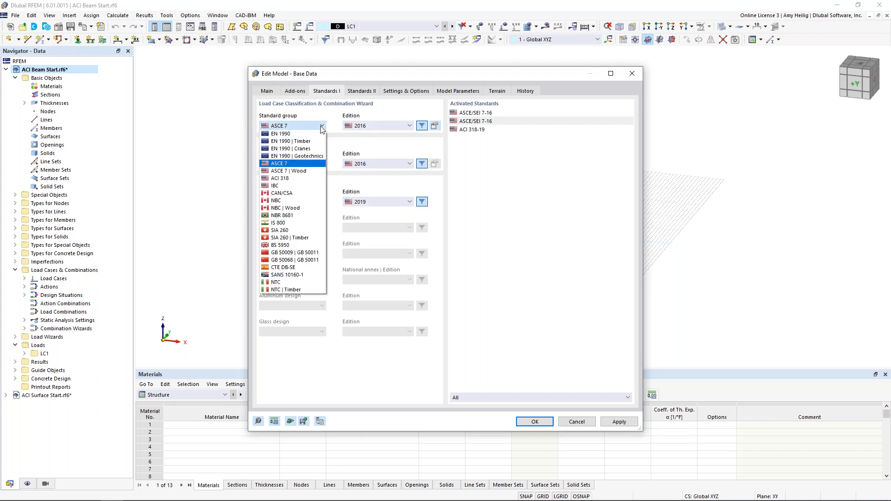
left_click(332, 126)
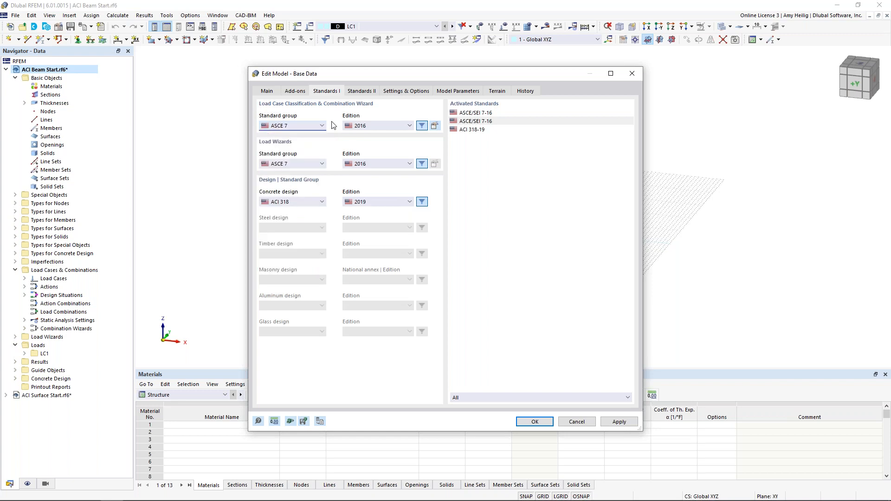
left_click(398, 93)
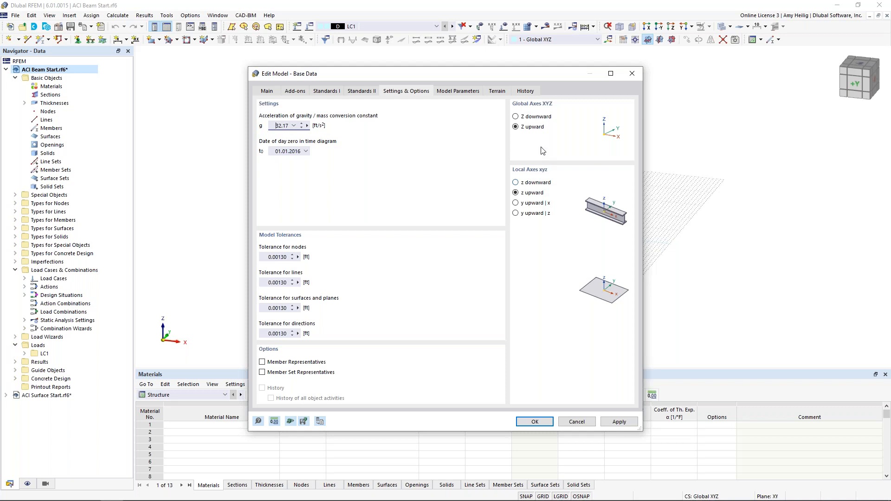
left_click(577, 421)
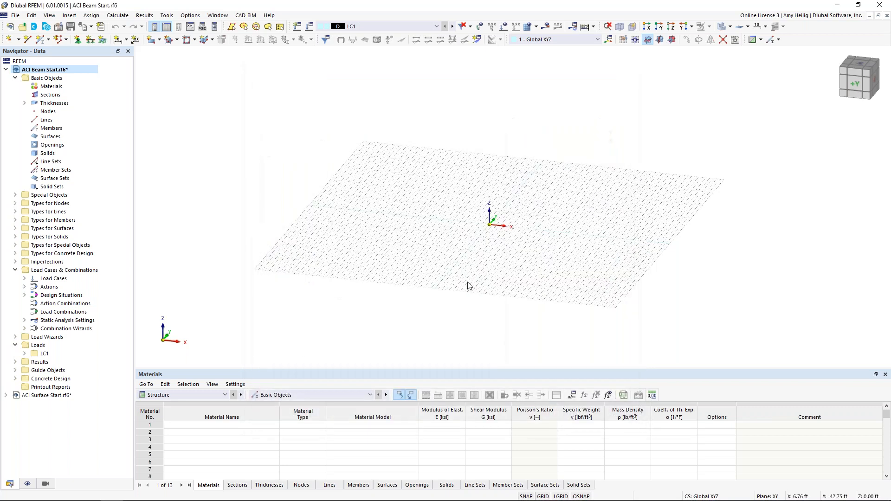
Examine the grid and snap settings of the work plane.
mouse_move(483, 261)
middle_mouse_down("ctrl")
mouse_move(485, 248)
mouse_move(512, 245)
mouse_move(484, 257)
middle_mouse_up("ctrl")
scroll(490, 251, "up", 3)
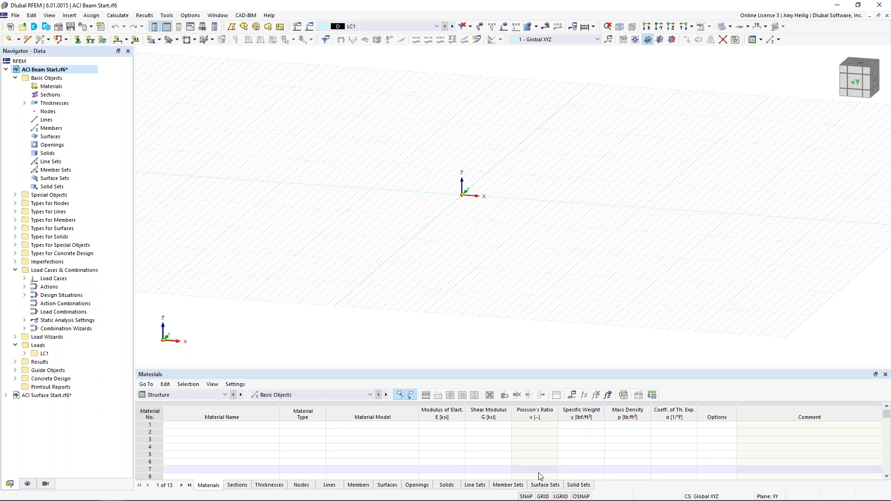
right_click(543, 496)
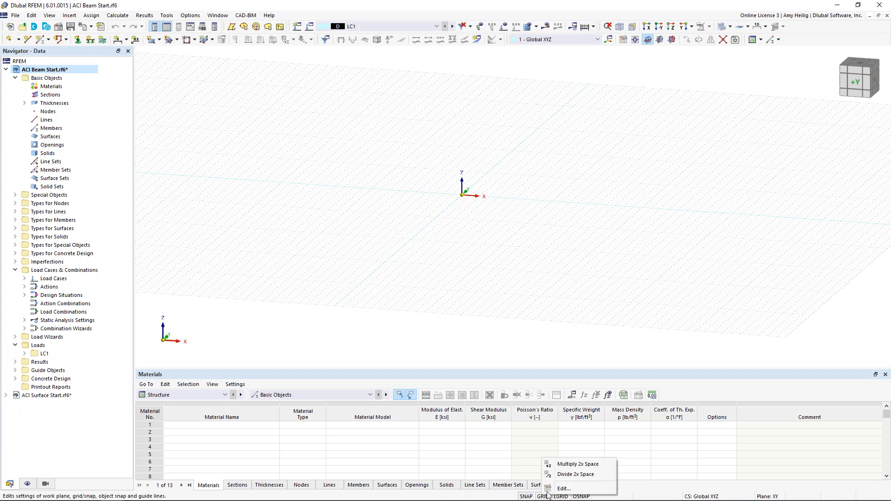
left_click(568, 485)
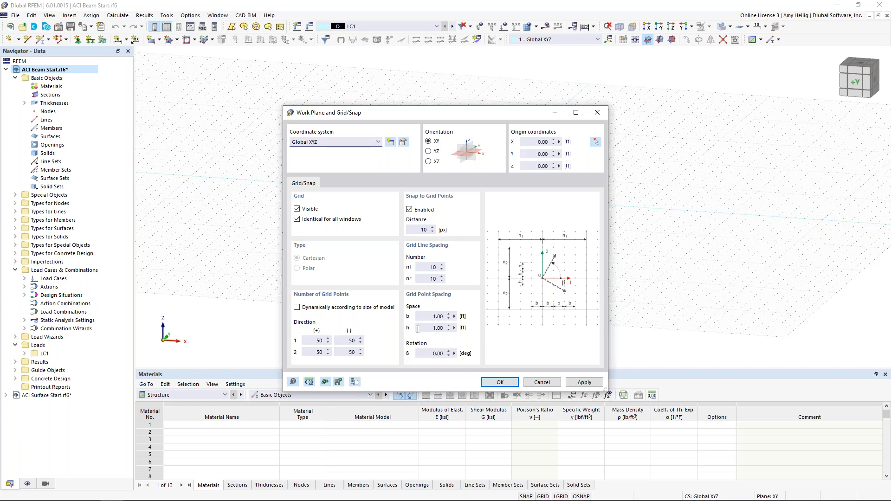
left_click(355, 384)
left_click(542, 382)
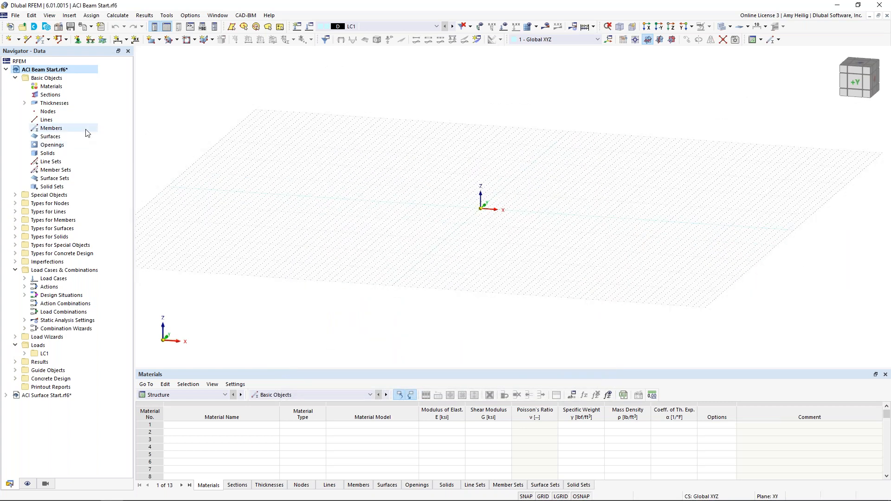
Create a new material from the library, filtered to concrete under ACI 318-19, choosing Concrete f'c = 4000 psi.
right_click(50, 88)
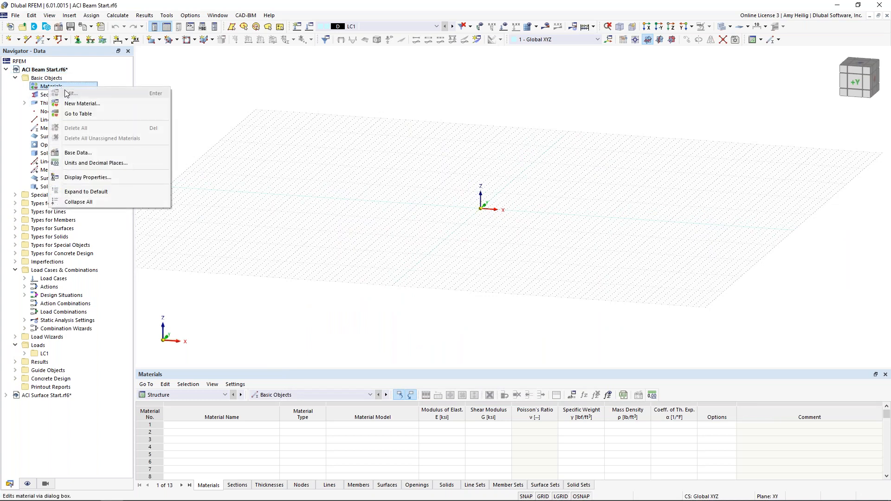
left_click(74, 104)
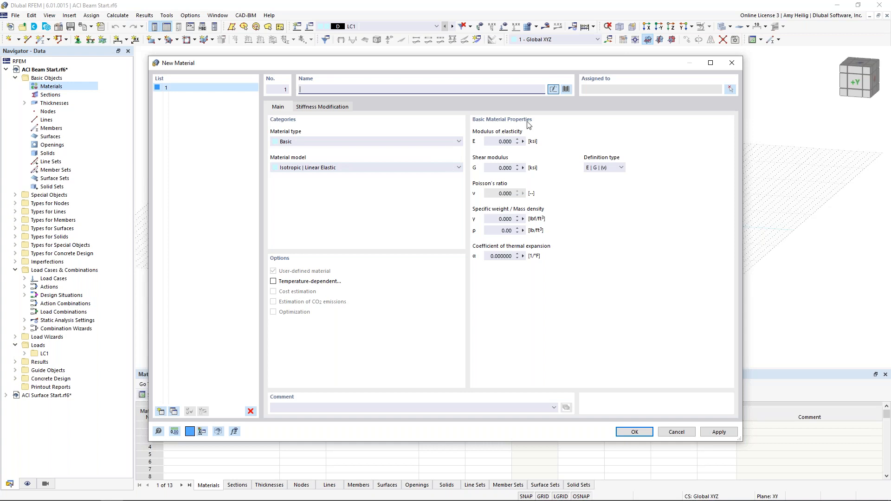
left_click(567, 90)
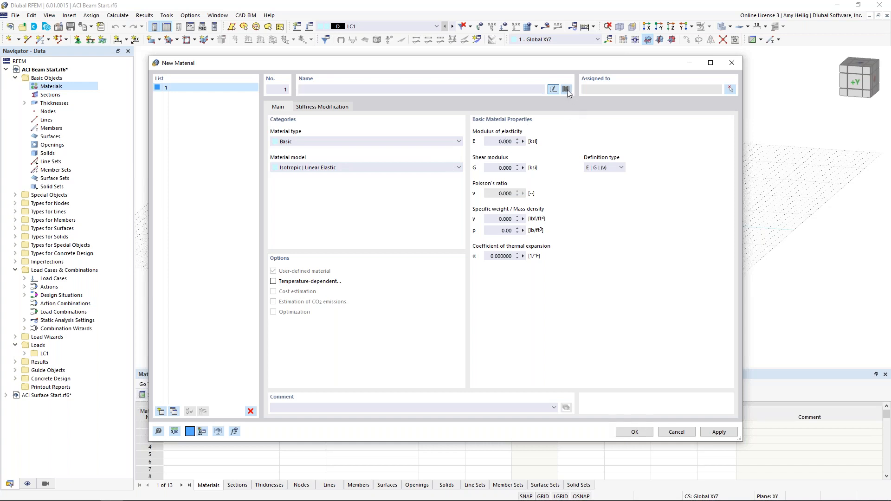
left_click(190, 122)
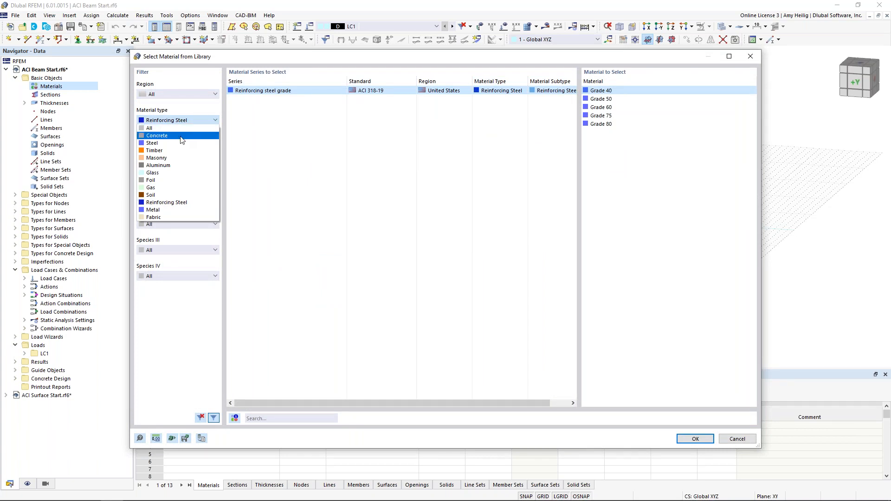
left_click(182, 136)
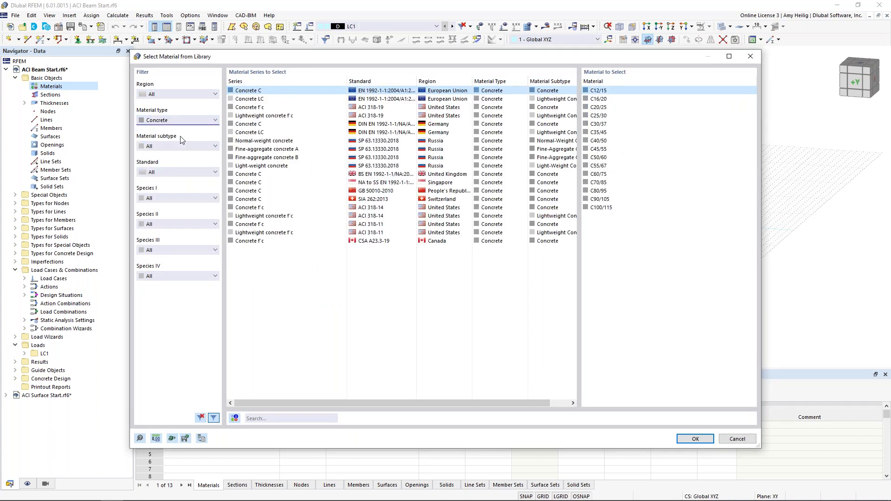
left_click(171, 170)
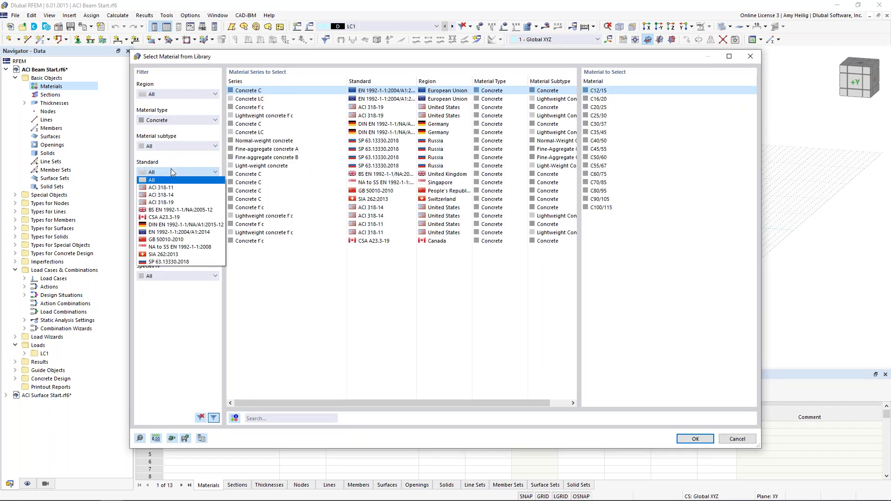
left_click(168, 204)
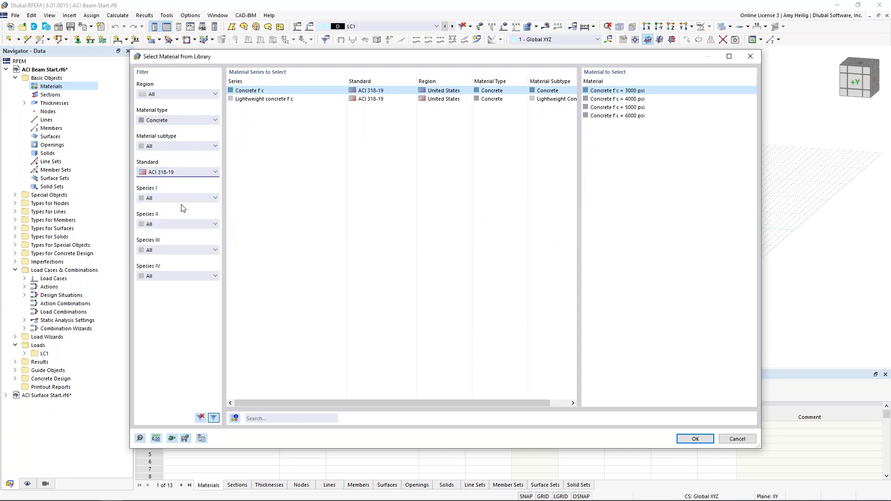
left_click(593, 100)
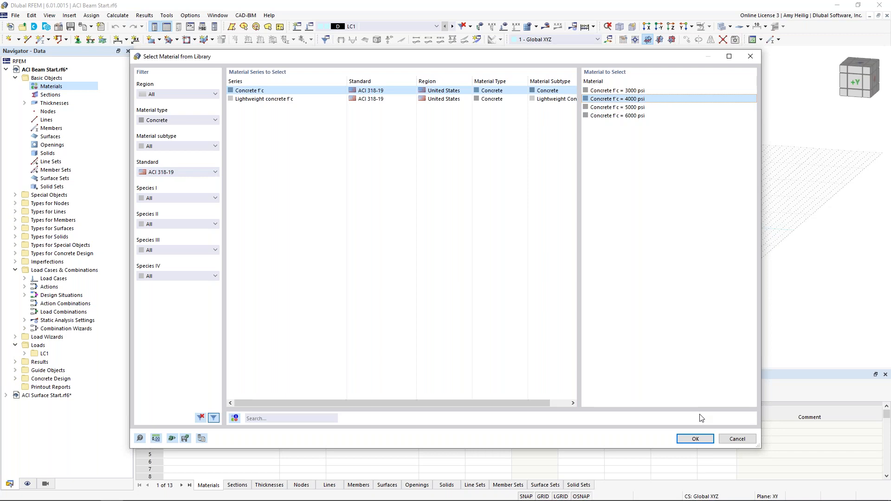
left_click(690, 439)
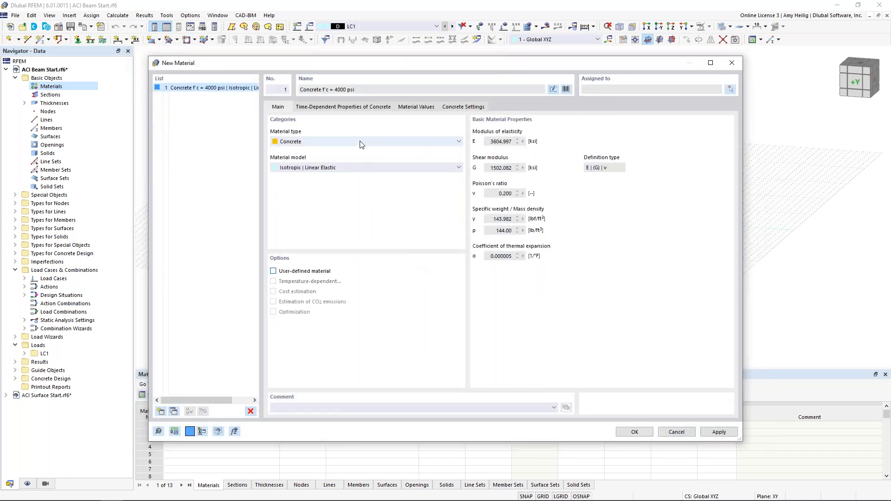
Try the creep and shrinkage options in the concrete material's time-dependent properties.
left_click(343, 108)
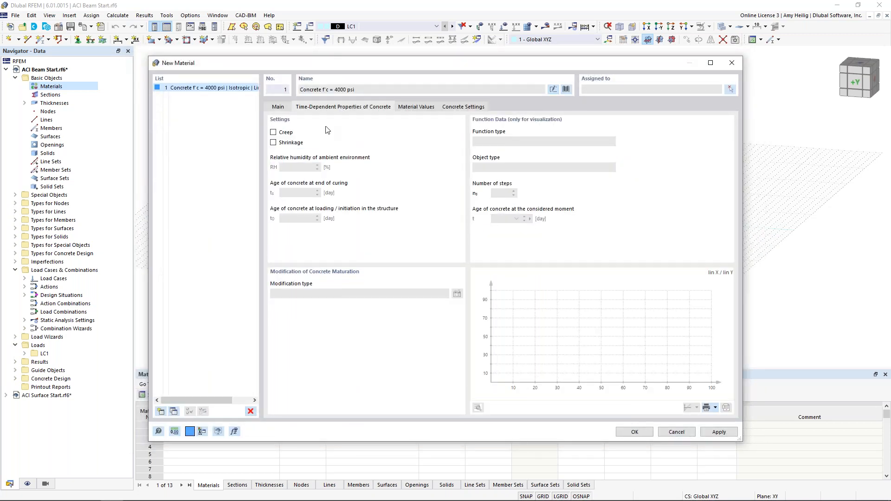
left_click(274, 133)
left_click(274, 143)
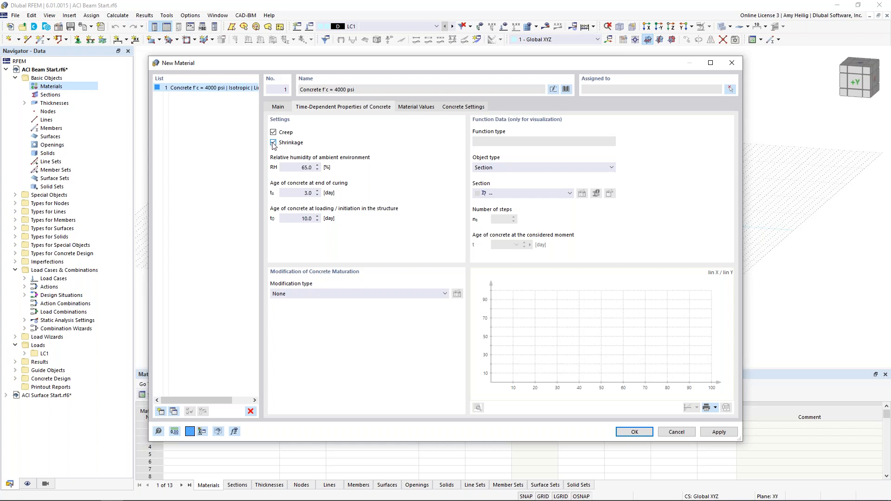
left_click(273, 143)
left_click(273, 132)
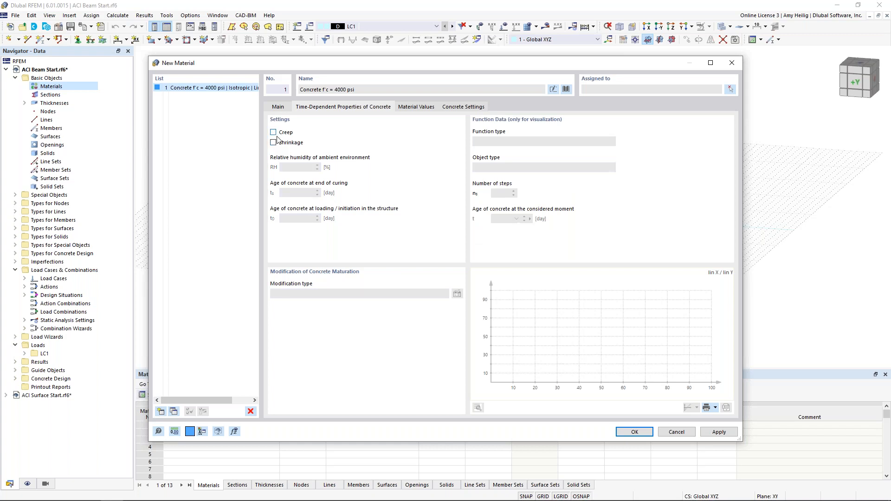
left_click(278, 107)
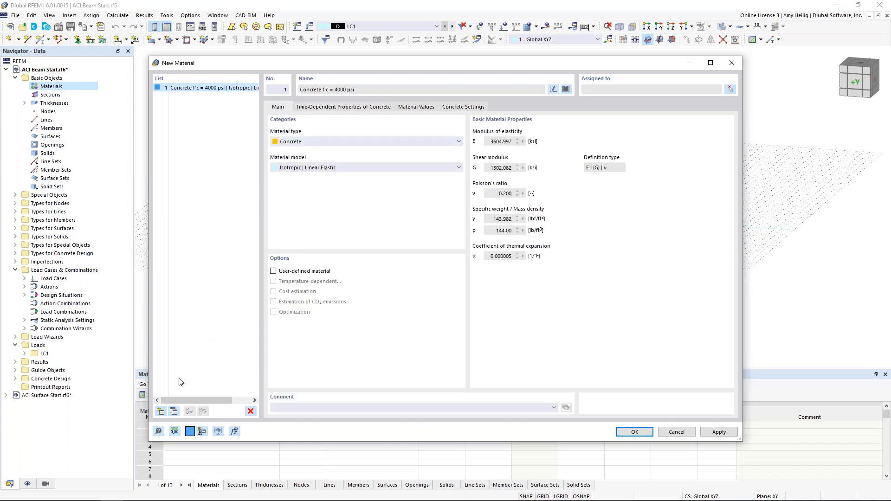
Add a second library material, reinforcing steel Grade 60 under ACI 318-19, save both materials and expand their list in the navigator.
left_click(160, 412)
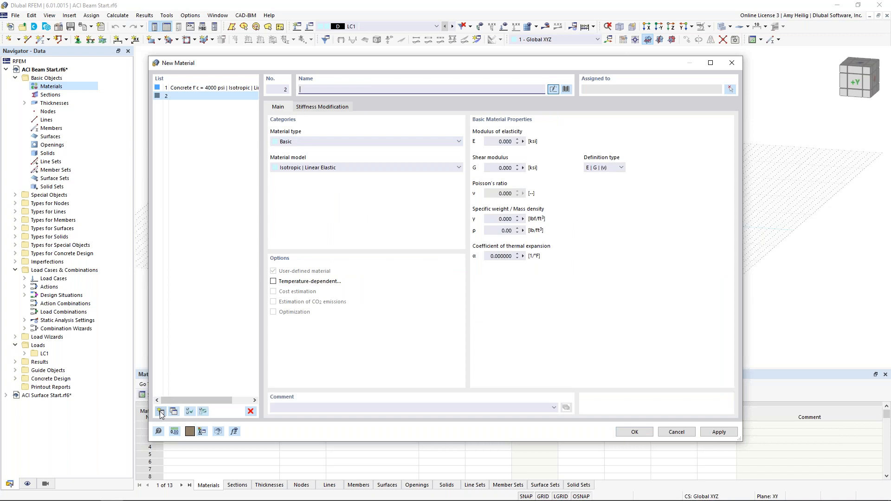
left_click(567, 89)
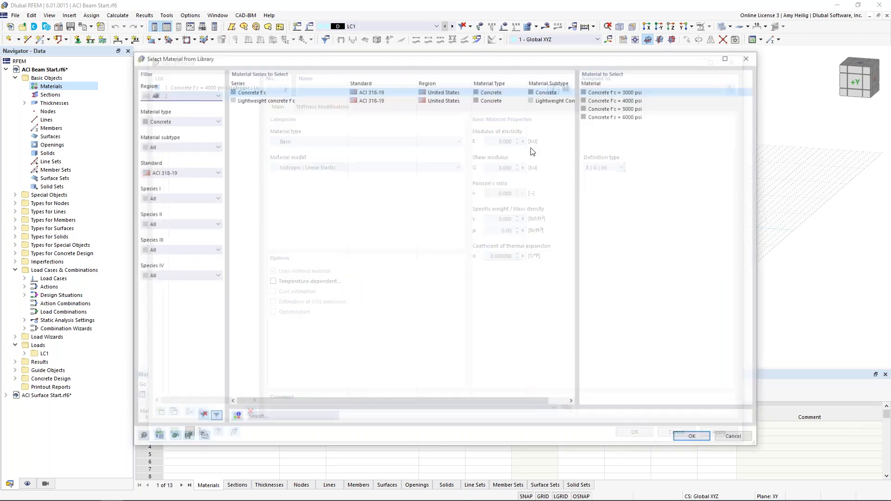
left_click(210, 123)
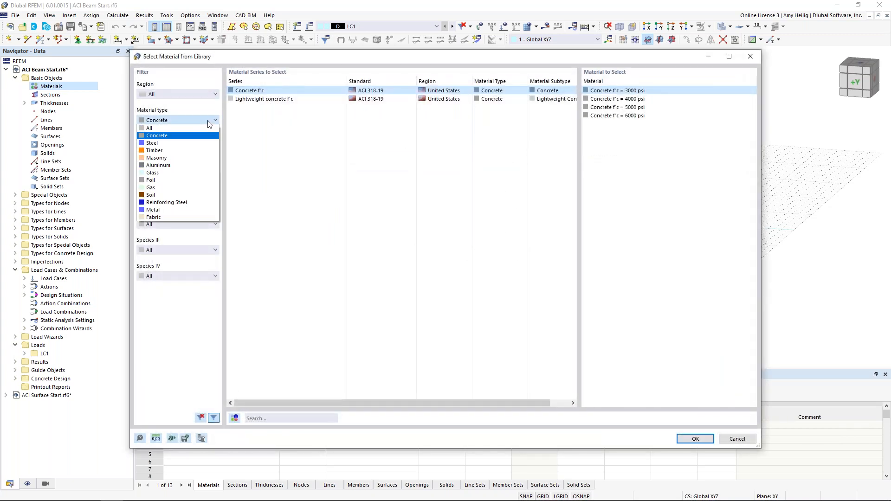
left_click(184, 203)
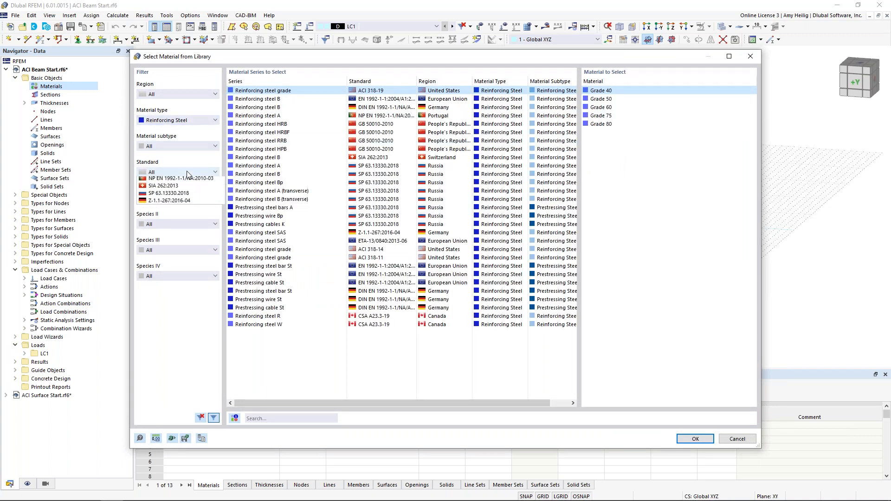
left_click(188, 175)
left_click(186, 203)
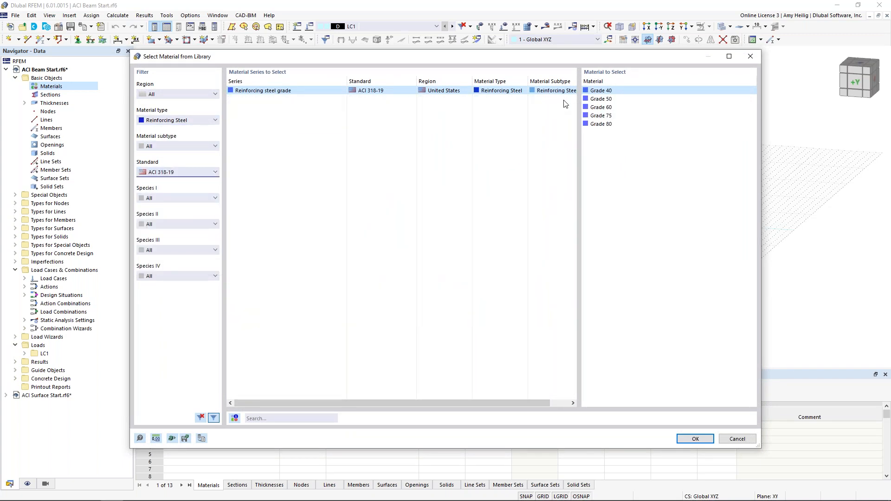
left_click(599, 107)
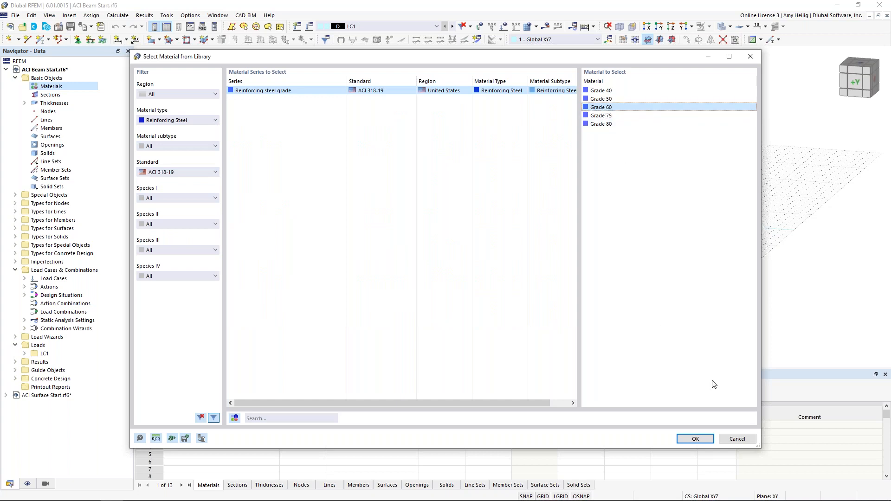
left_click(696, 438)
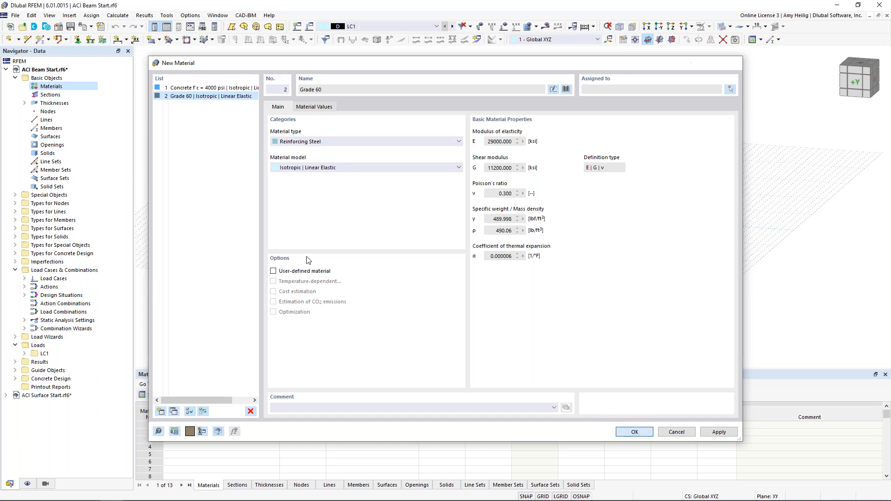
key("Return")
left_click(25, 87)
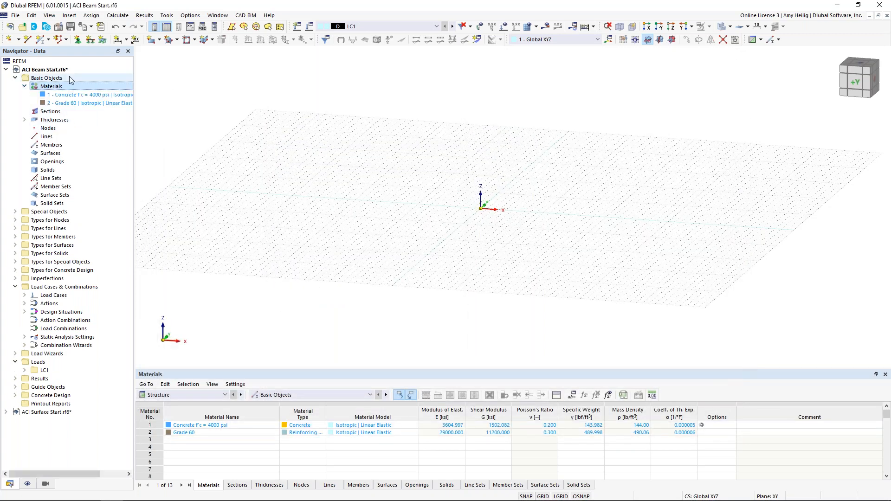
Create a rectangular Massive I section of Concrete f'c = 4000 psi, 12 in wide and 18 in deep, and expand the sections list.
right_click(60, 113)
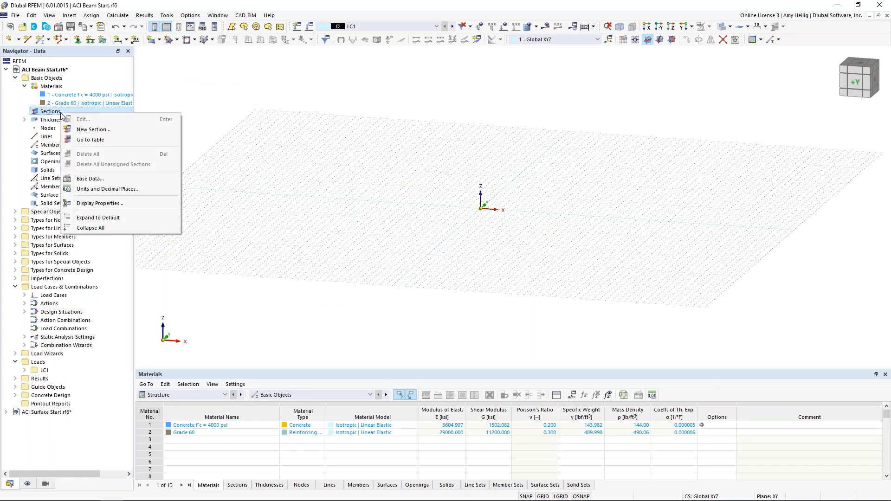
left_click(91, 131)
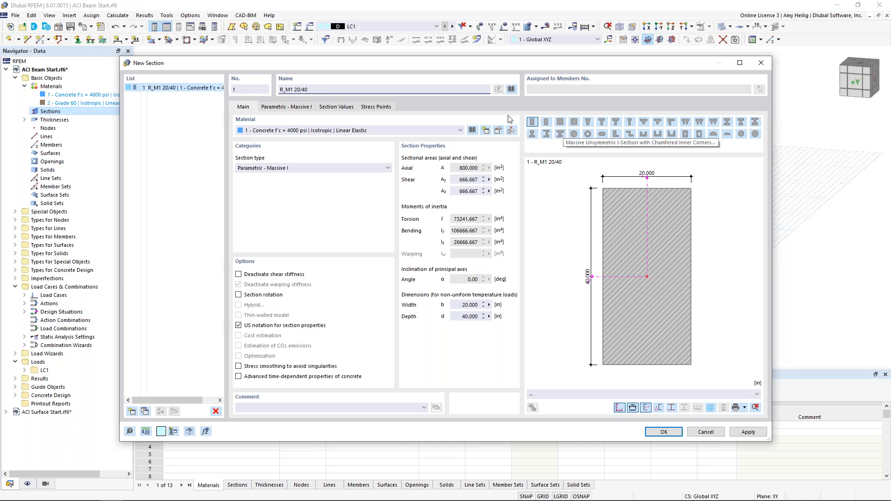
left_click(511, 90)
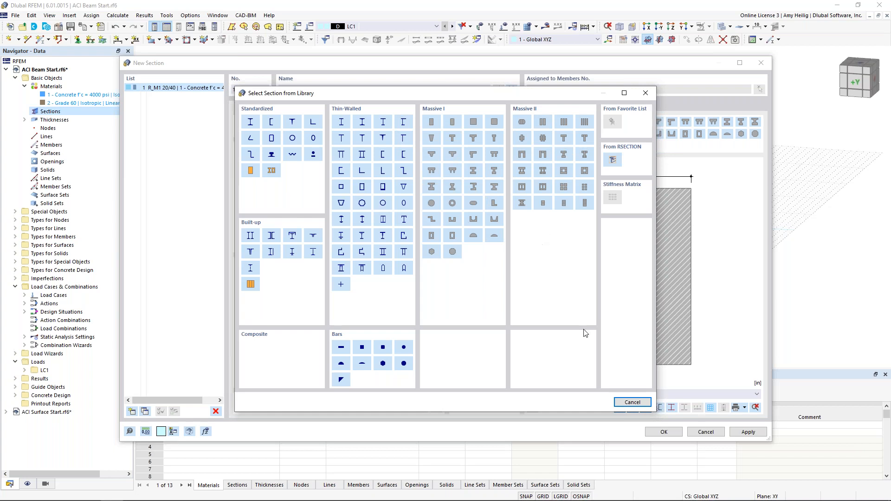
left_click(632, 402)
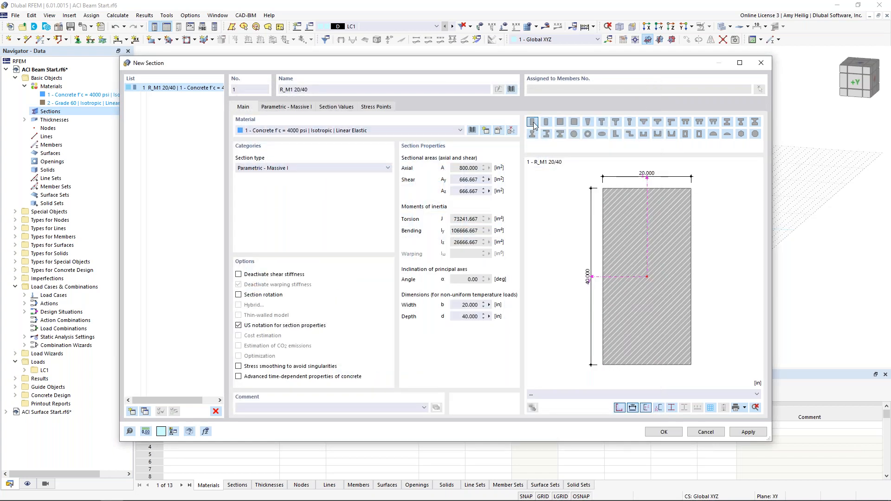
left_click(284, 110)
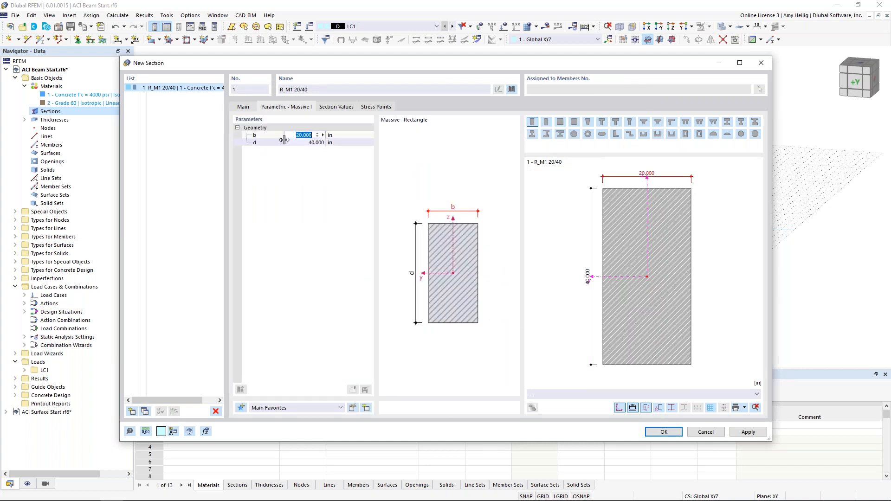
type("12")
key("Tab")
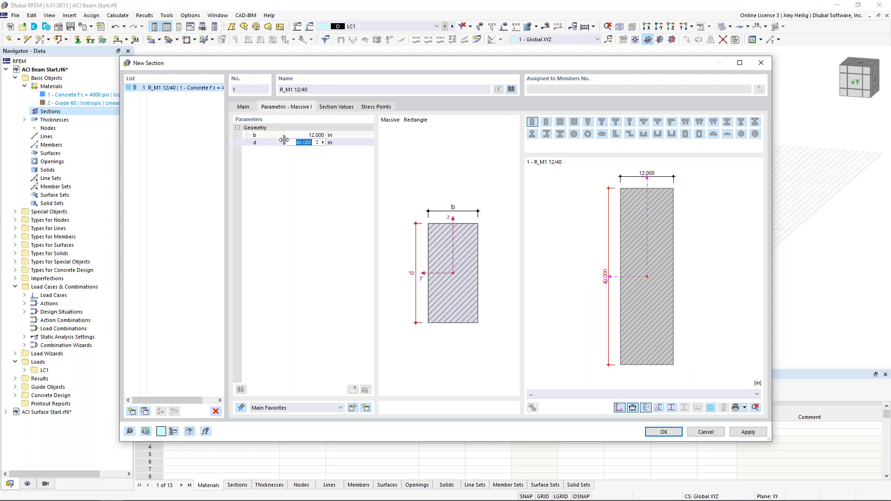
type("18")
left_click(336, 106)
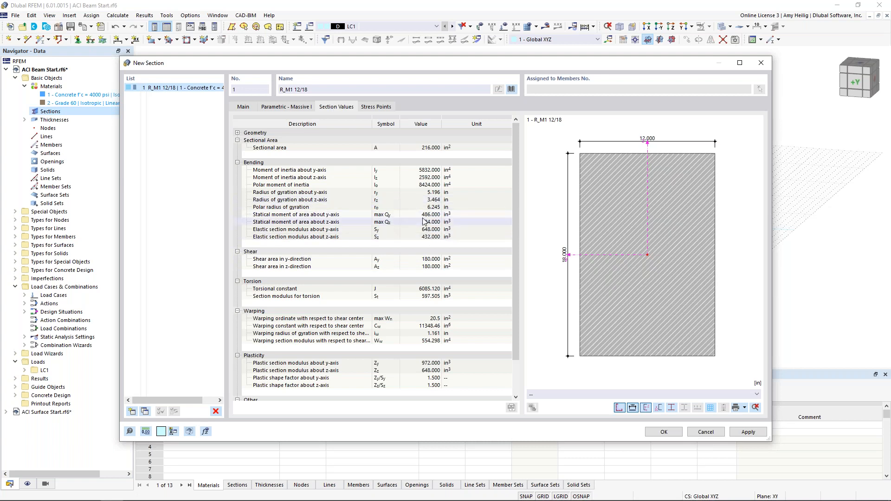
left_click(664, 431)
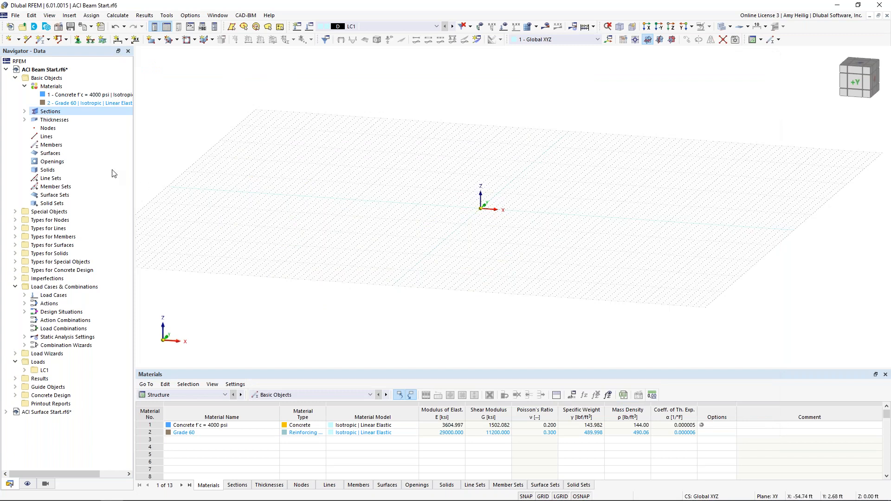
left_click(25, 111)
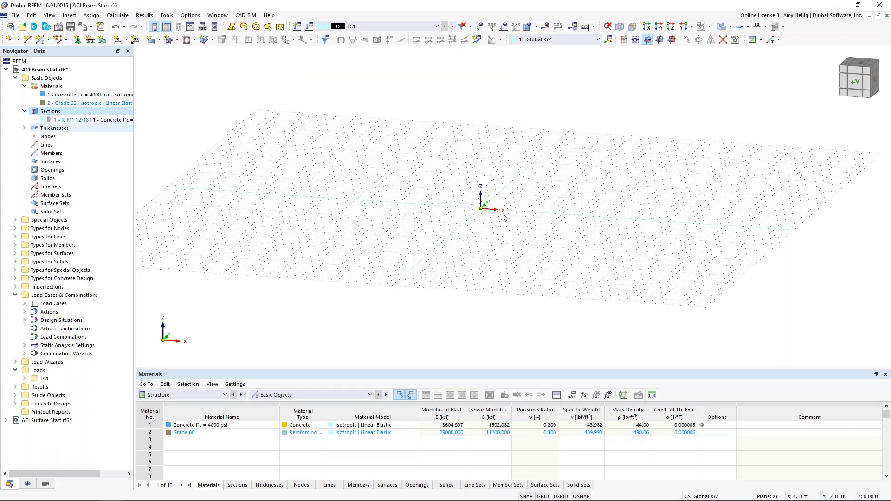
Draw a single beam member with design properties enabled from the origin to X = 26 ft along the X axis.
left_click(41, 43)
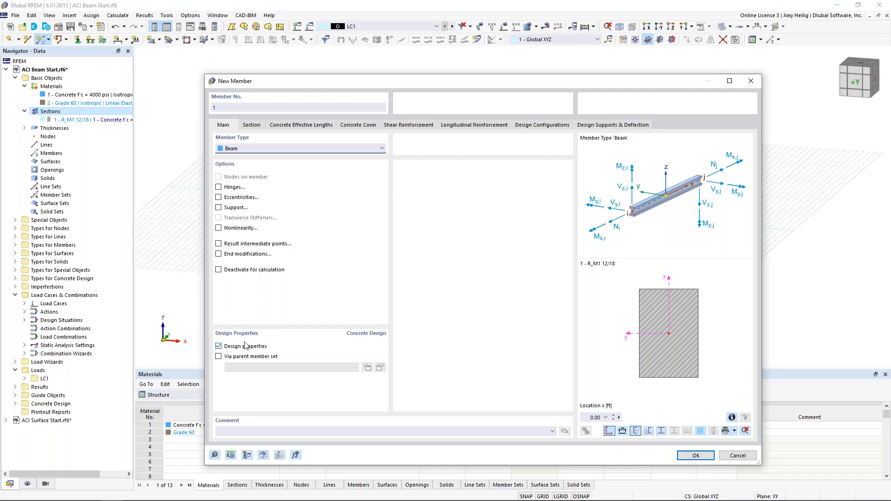
left_click(219, 347)
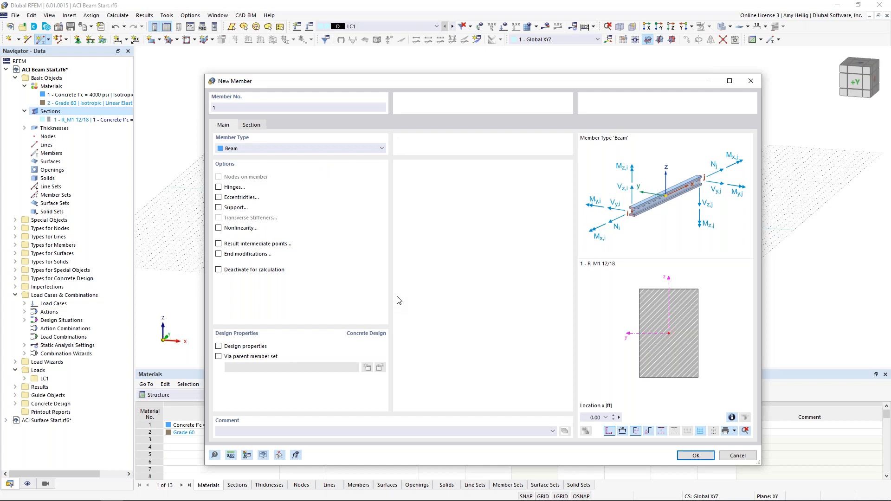
left_click(219, 347)
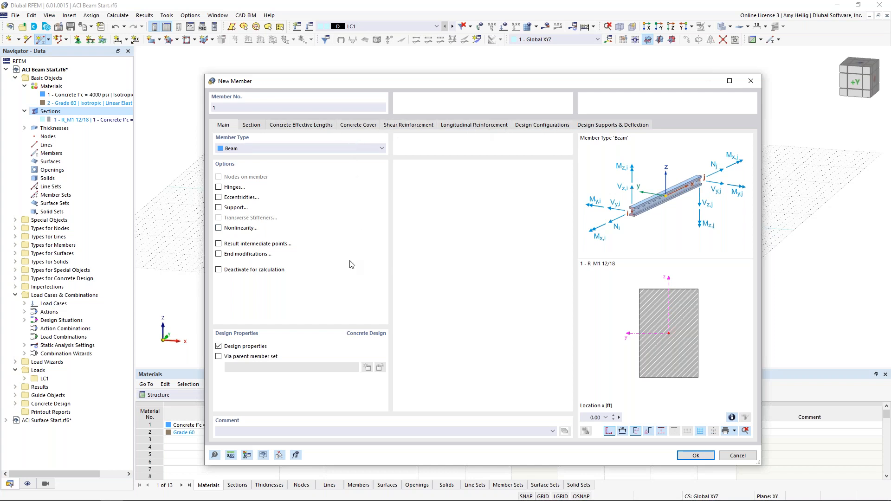
left_click(687, 456)
scroll(571, 225, "up", 2)
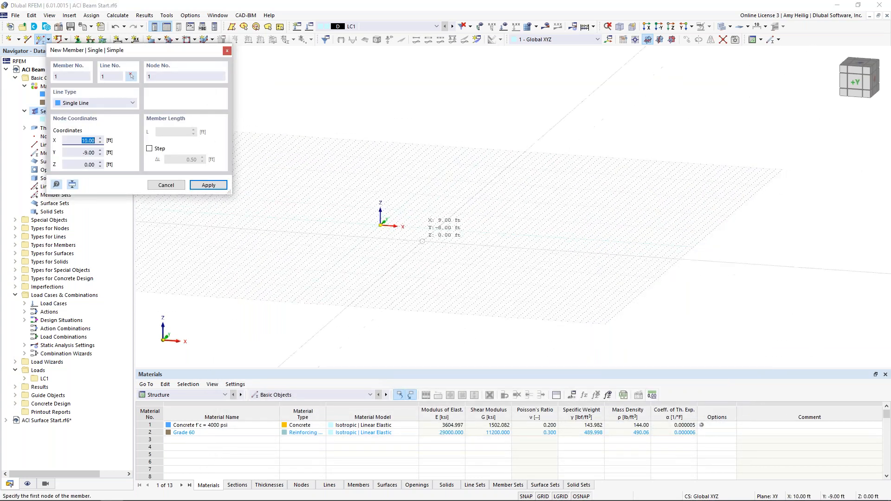
left_click(366, 220)
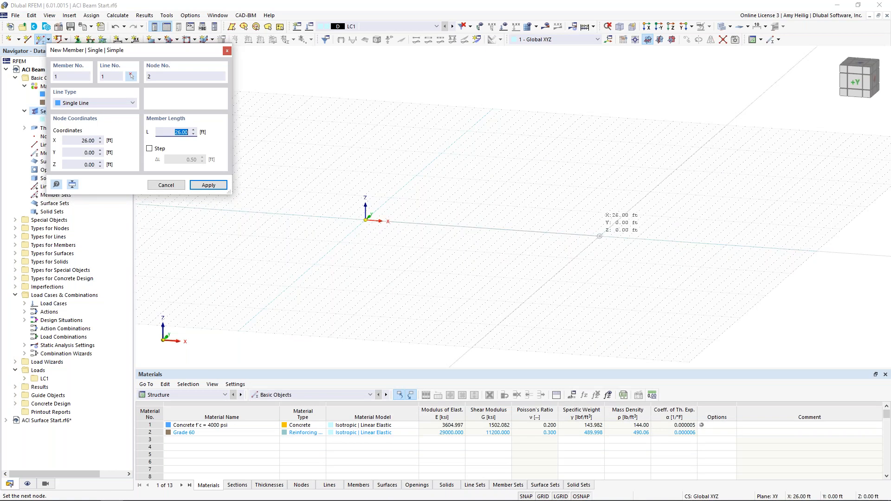
left_click(599, 237)
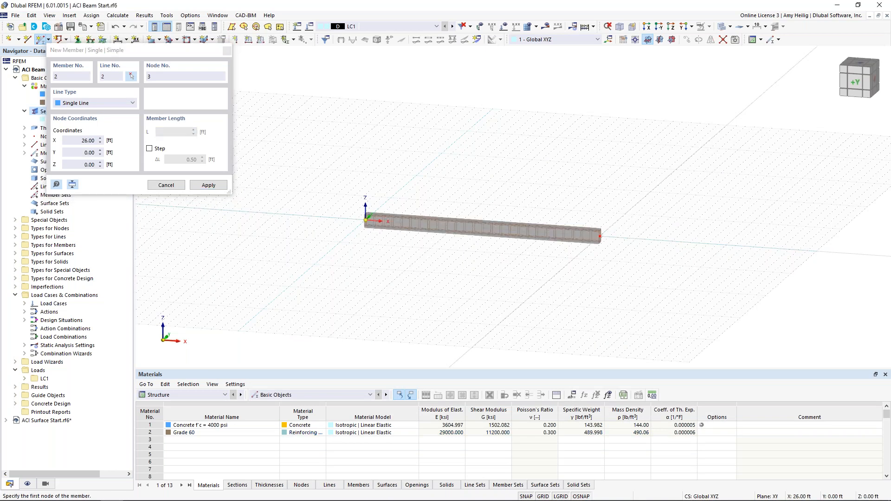
key("Escape")
Divide the beam by distance, placing an 'On Member' node 20 ft from its start without dividing the member.
scroll(560, 260, "up", 3)
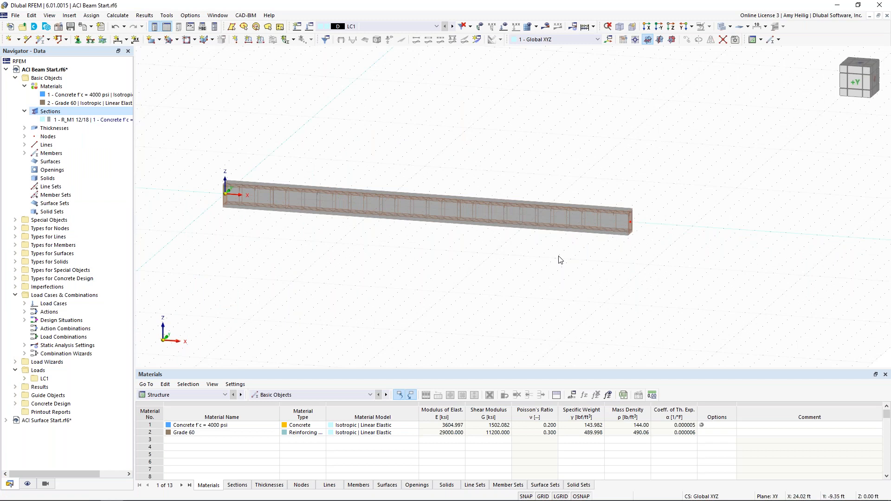
right_click(517, 214)
mouse_move(620, 245)
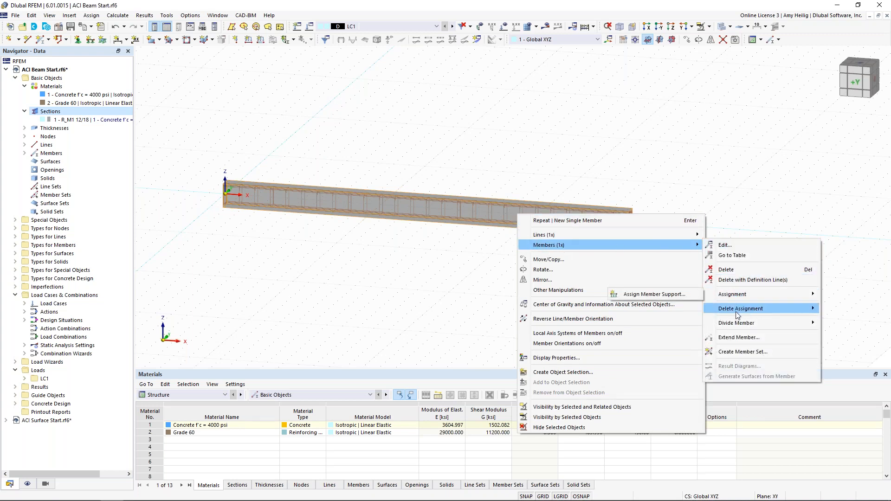
mouse_move(710, 324)
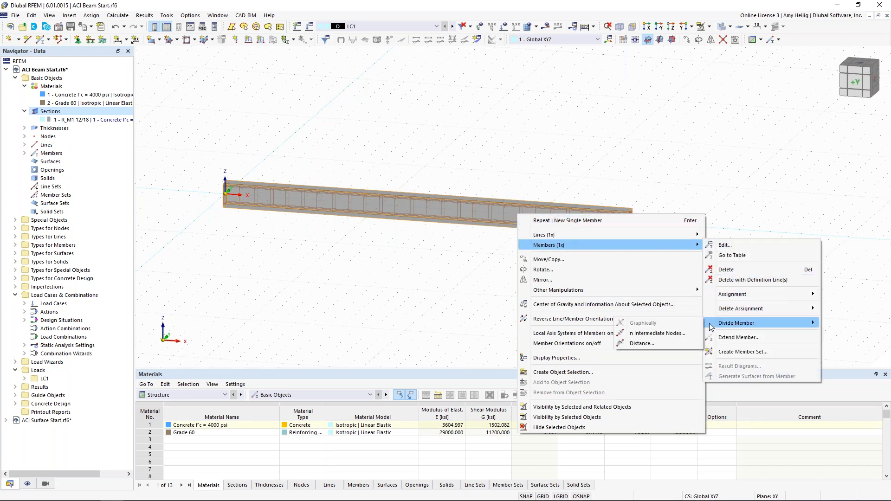
left_click(660, 342)
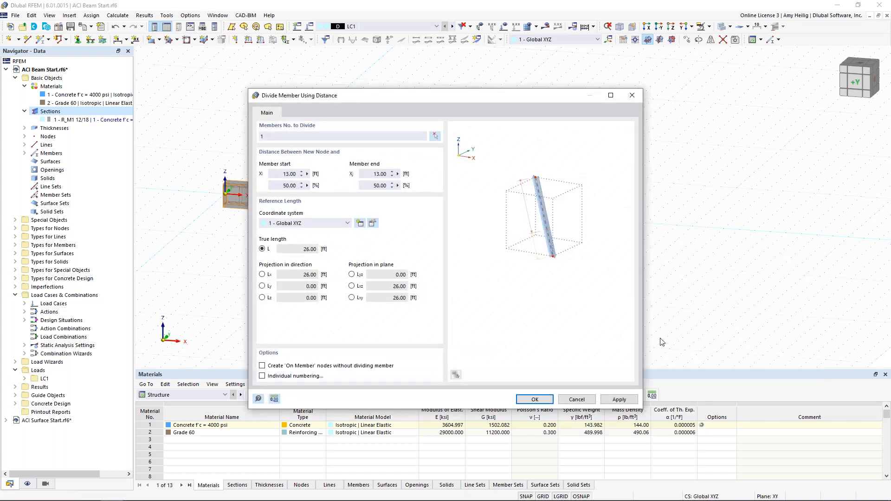
double_click(277, 174)
type("20")
left_click(263, 366)
left_click(534, 400)
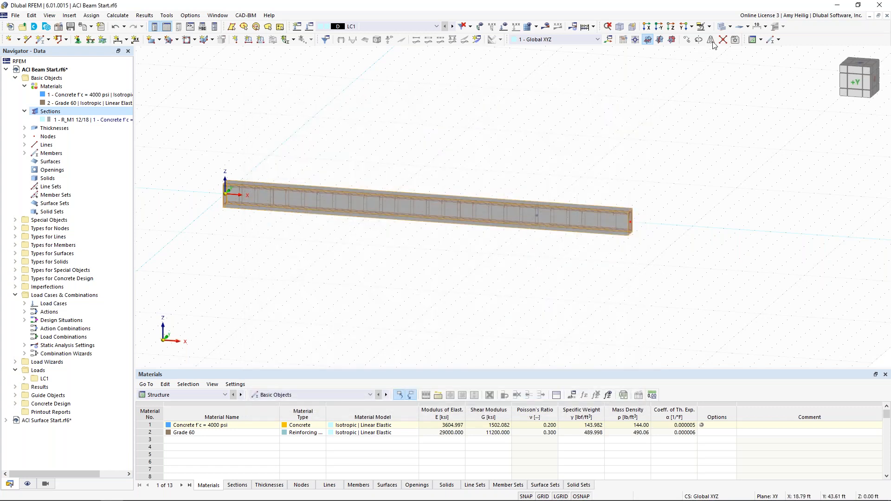
Hide the work plane grid and the beam's solid fill, and inspect the new intermediate node.
left_click(544, 497)
scroll(535, 220, "up", 5)
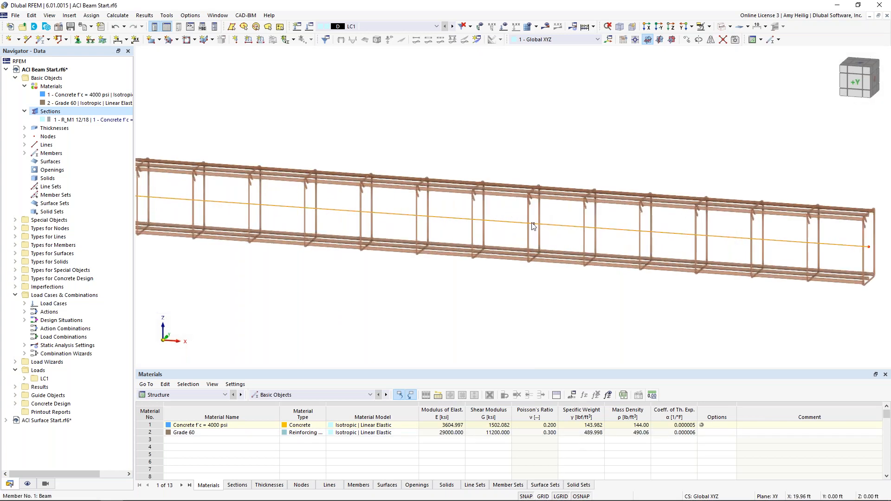
scroll(534, 225, "down", 5)
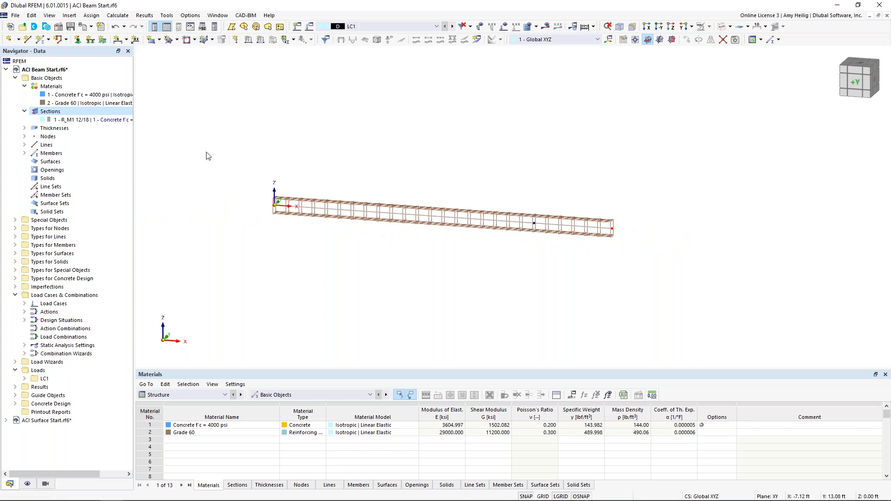
Open the nodal support assignment and review the predefined support types, trying the fully fixed one.
left_click(78, 42)
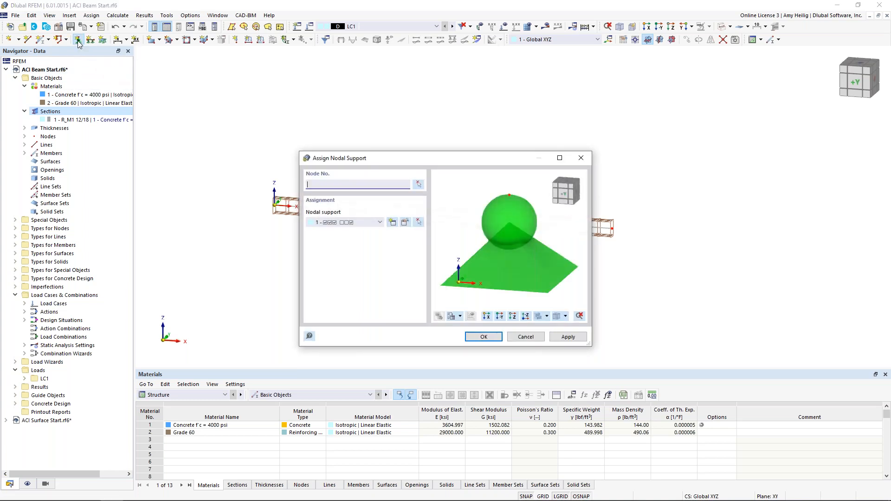
left_click(376, 226)
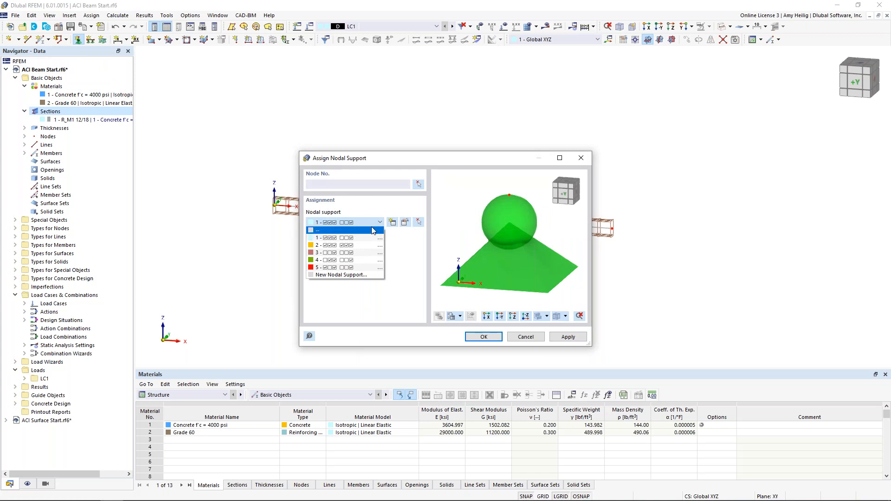
left_click(363, 245)
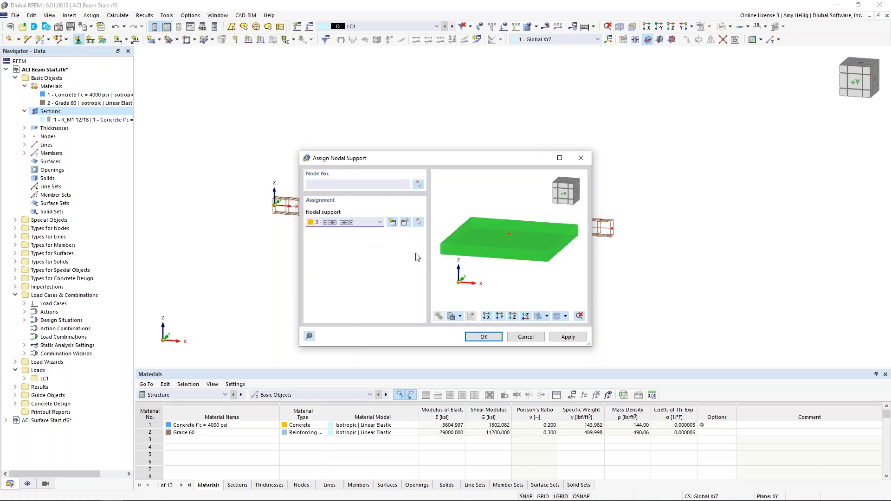
left_click(380, 222)
left_click(366, 277)
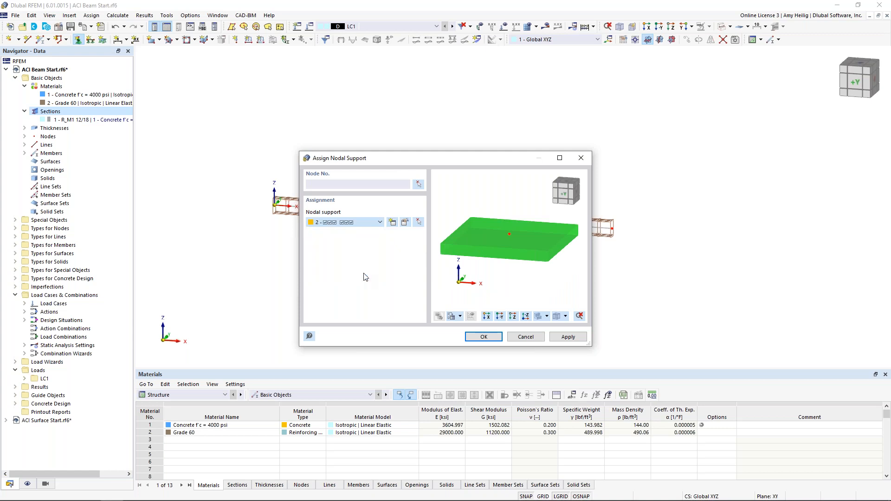
Create a new nodal support type with all translations and rotation about X fixed, releasing rotation about Y and Z.
left_click(393, 222)
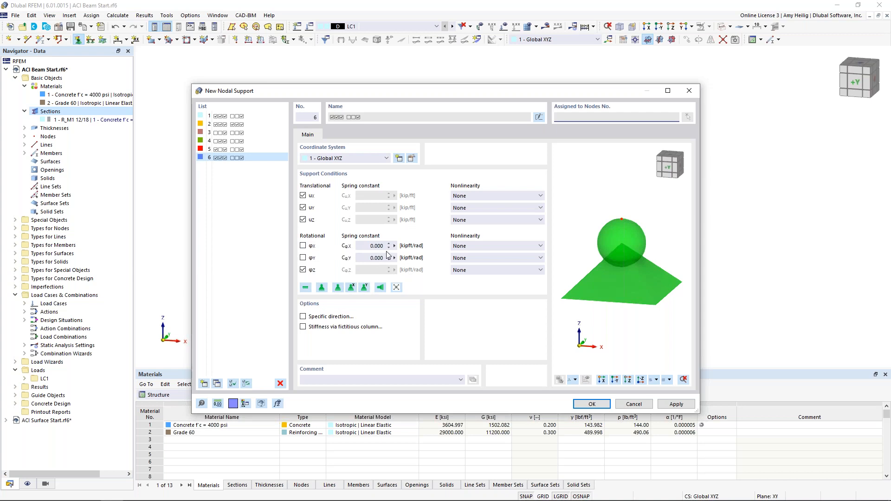
left_click(475, 222)
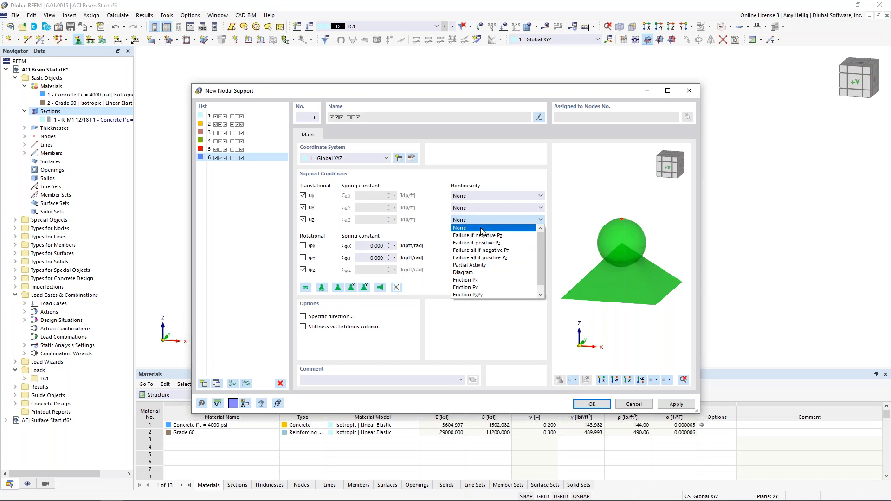
left_click(442, 228)
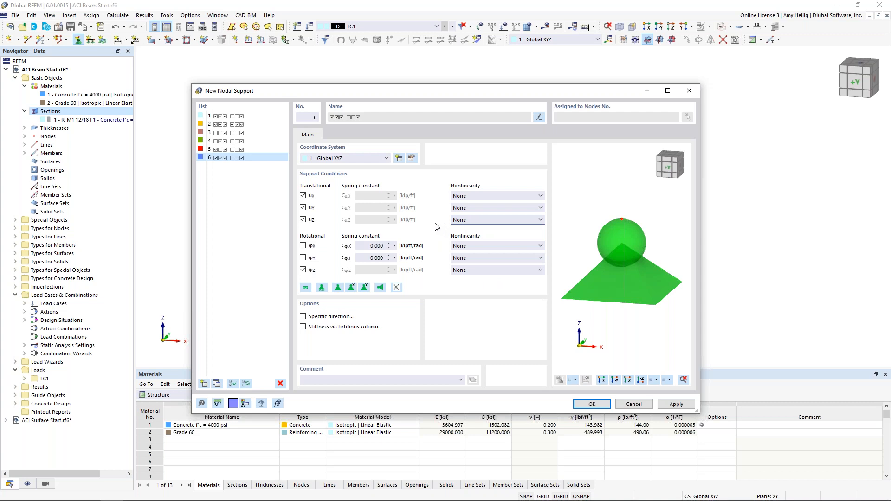
left_click(303, 246)
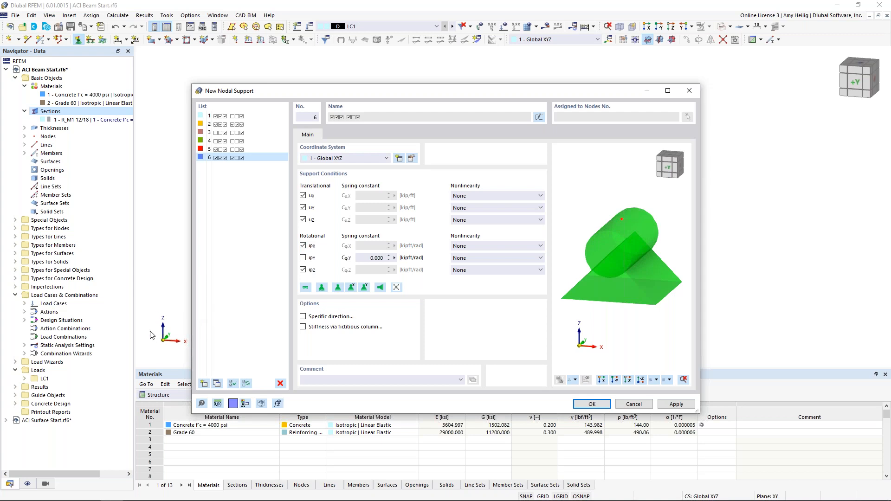
left_click(303, 271)
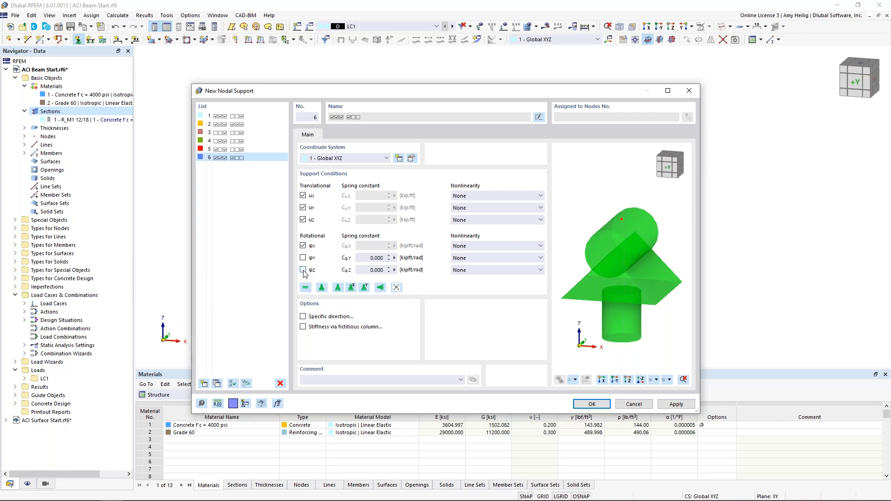
left_click(592, 405)
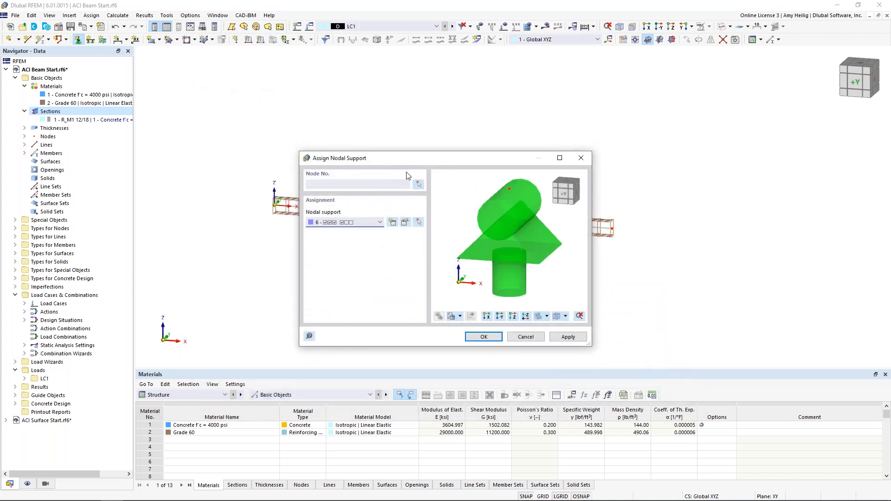
Assign the new nodal support, with only rotations about Y and Z free, to the beam's start node.
left_click(419, 184)
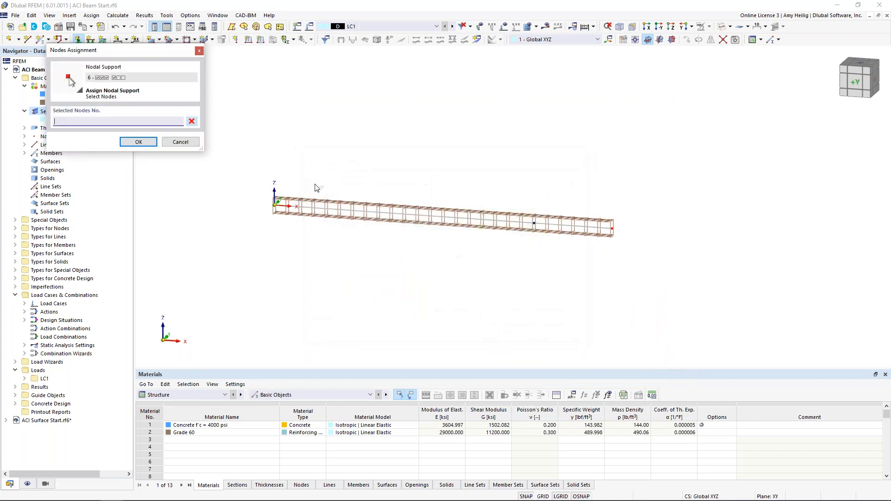
left_click(275, 204)
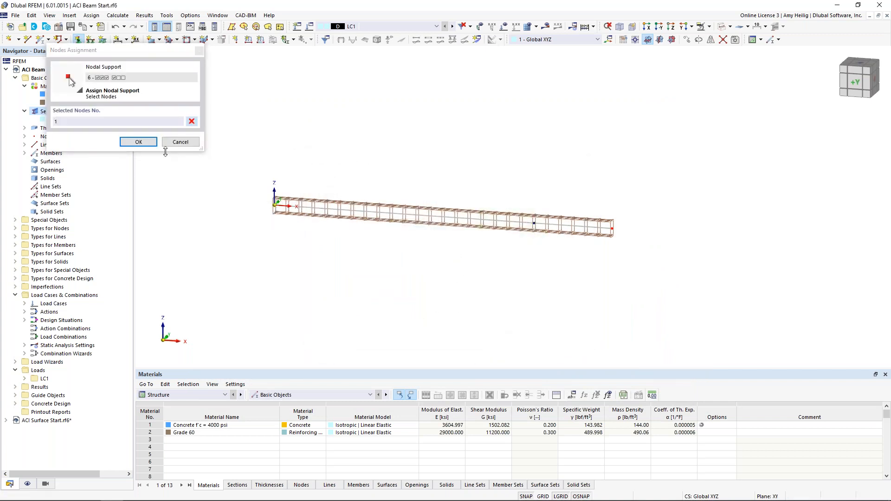
left_click(138, 142)
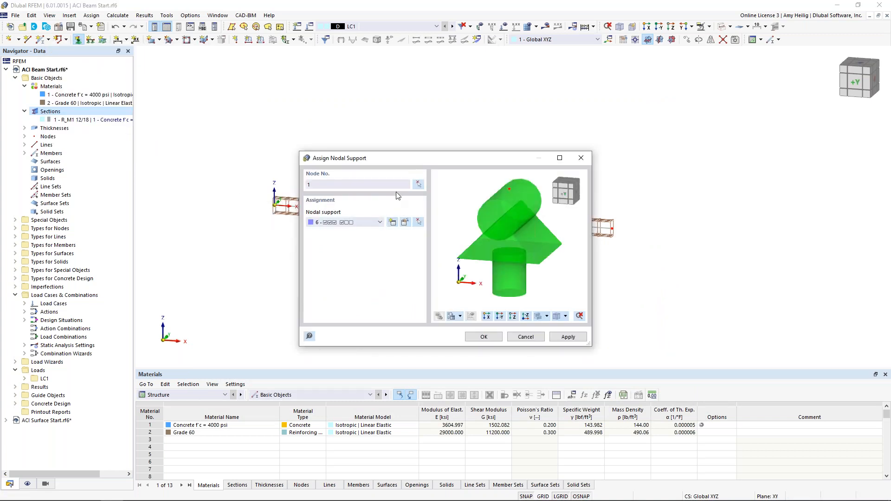
left_click(568, 337)
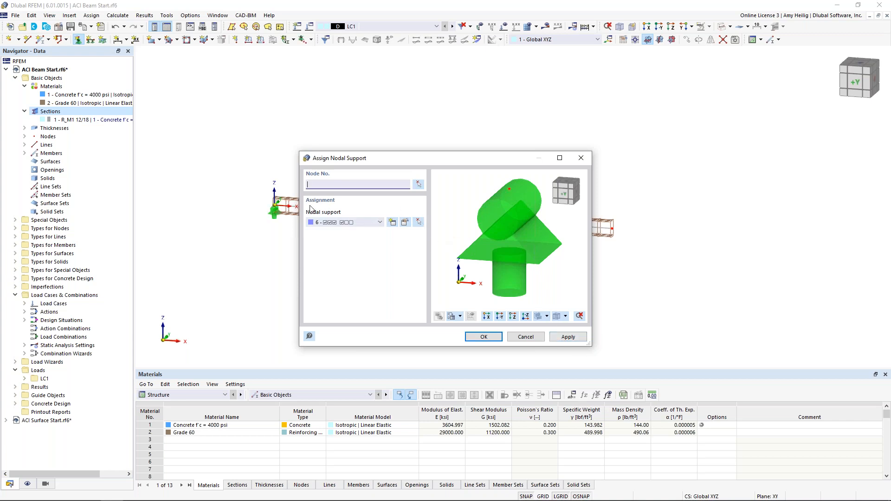
Create another nodal support type that releases translation in X and rotations about X and Y, keeping uY, uZ and φZ fixed.
left_click(392, 223)
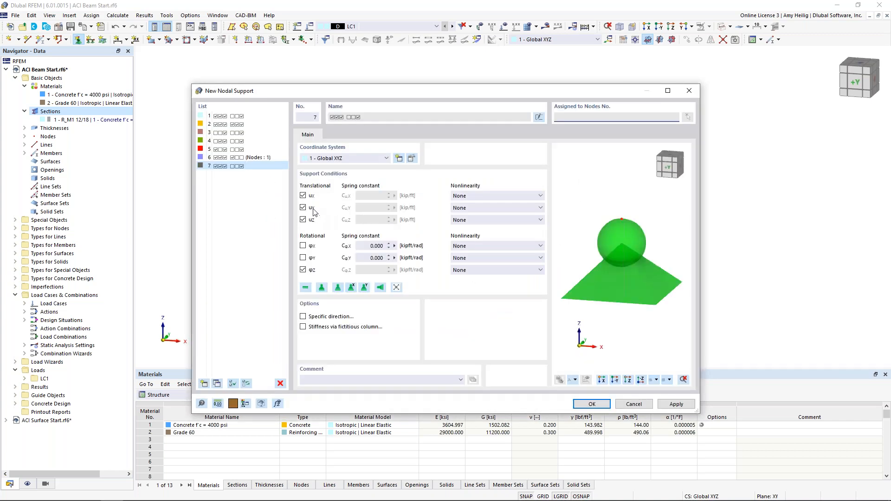
left_click(303, 196)
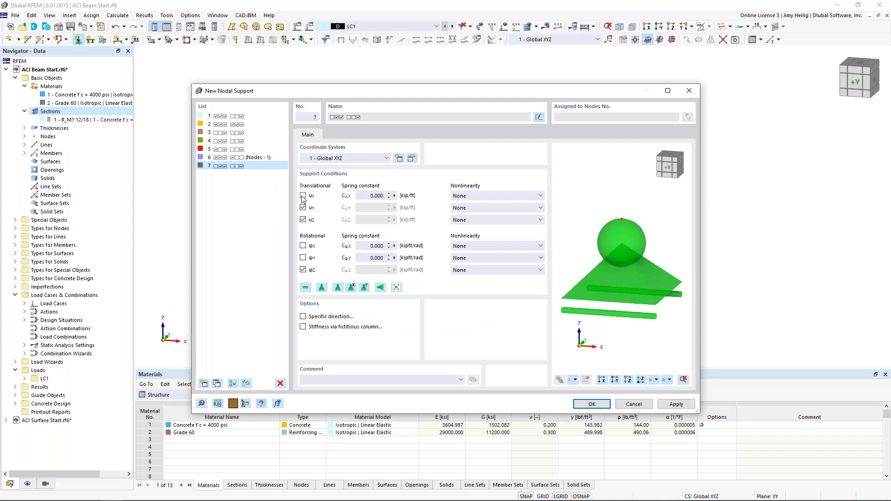
left_click(598, 404)
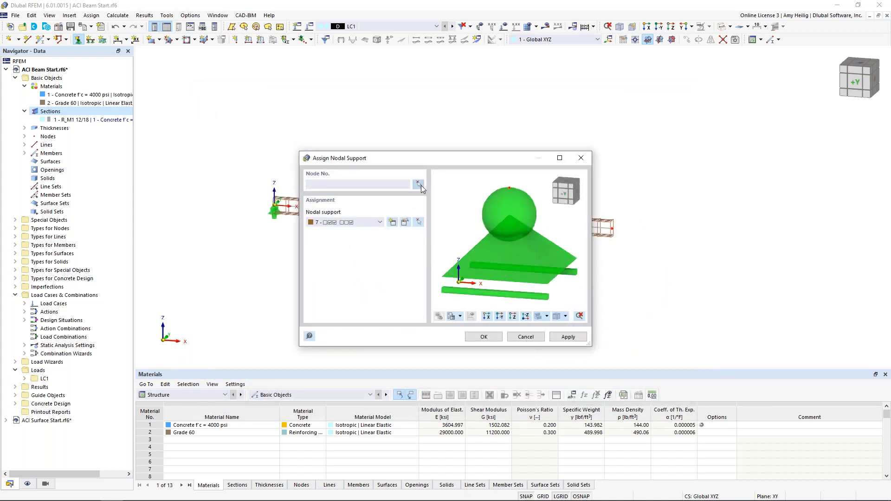
Assign the sliding support type to the intermediate node 20 ft along the beam and finish the support assignment.
left_click(421, 185)
left_click(534, 223)
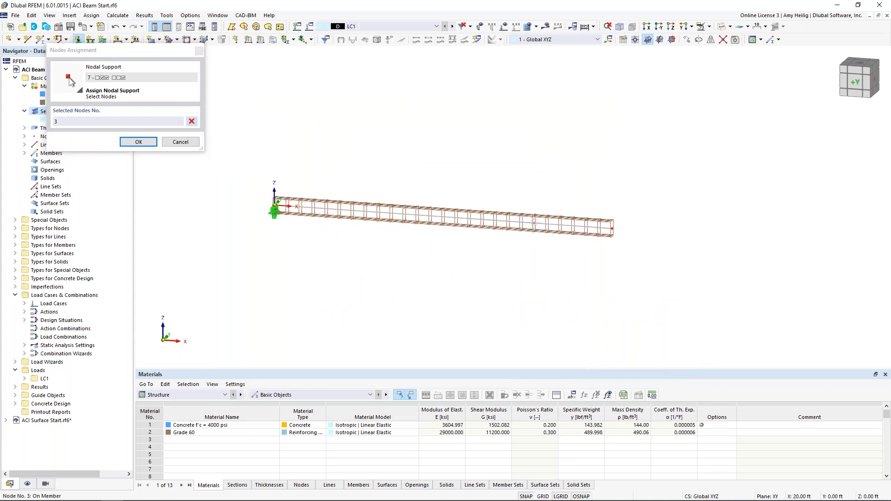
left_click(138, 141)
left_click(483, 337)
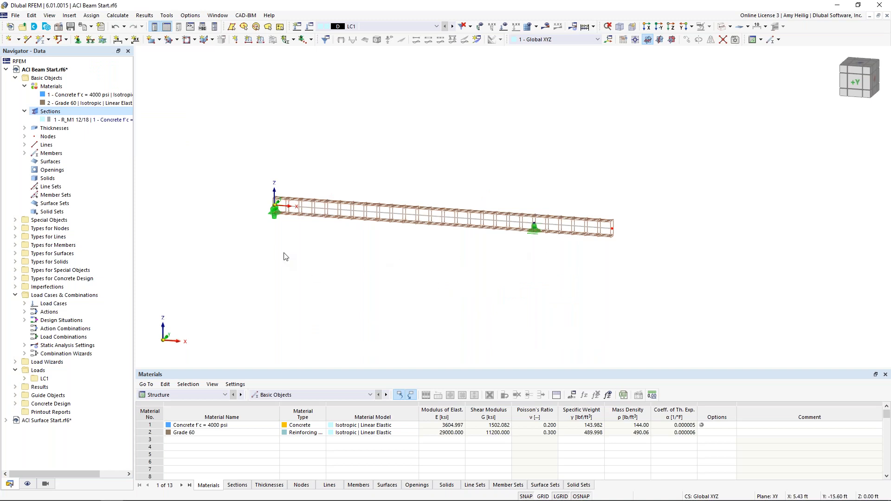
Enlarge the display size of the nodal support symbols in the model.
right_click(274, 218)
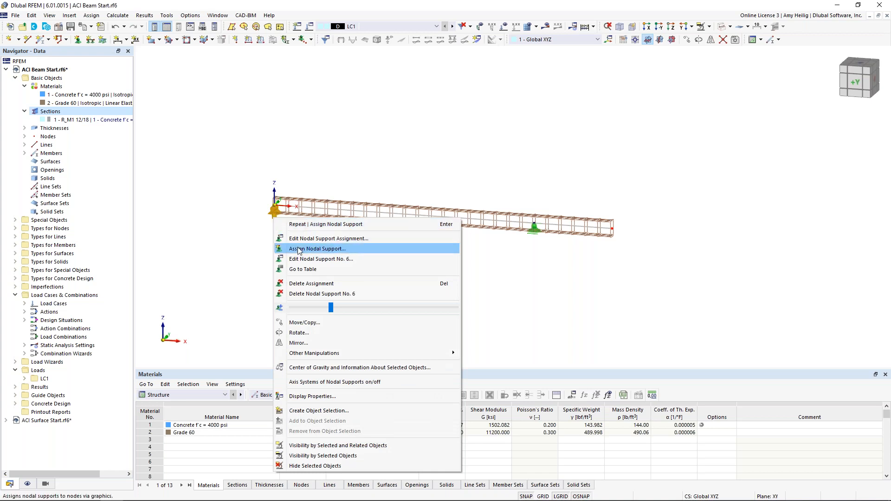
left_click_drag(331, 308, 350, 308)
left_click(508, 296)
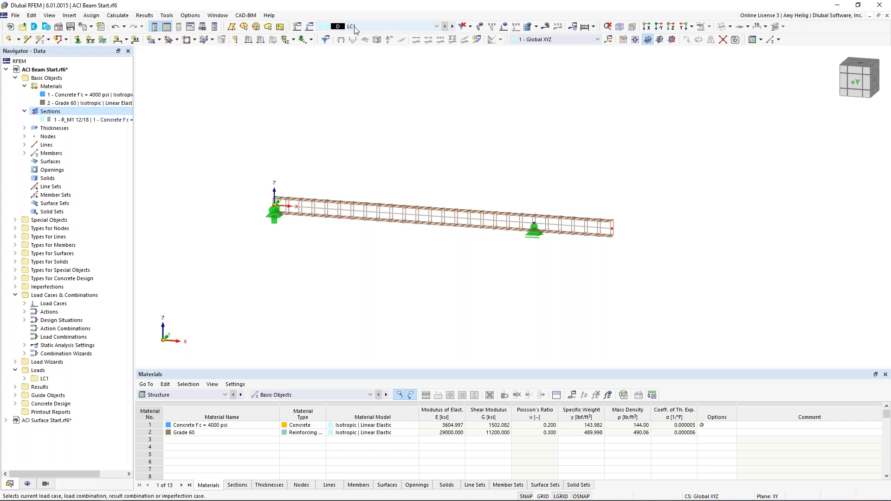
Edit load case LC1, naming it 'Dead' and keeping the Dead load action category.
left_click(310, 28)
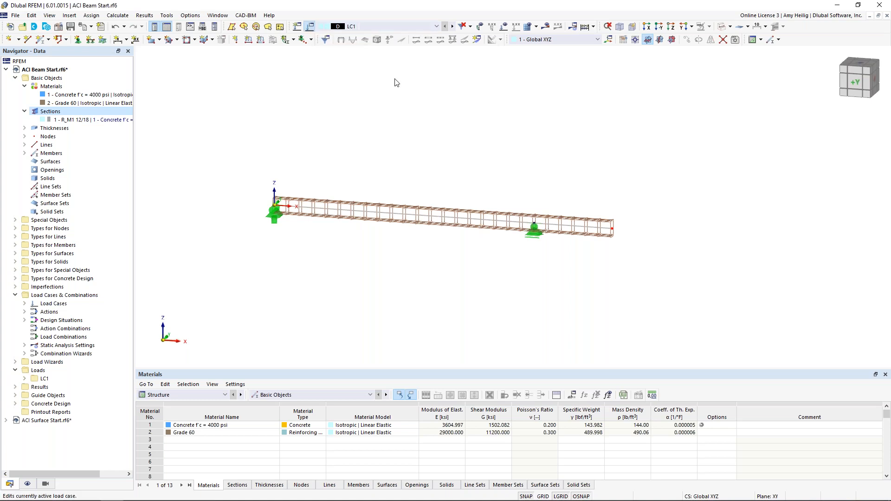
left_click(374, 92)
type("Dead")
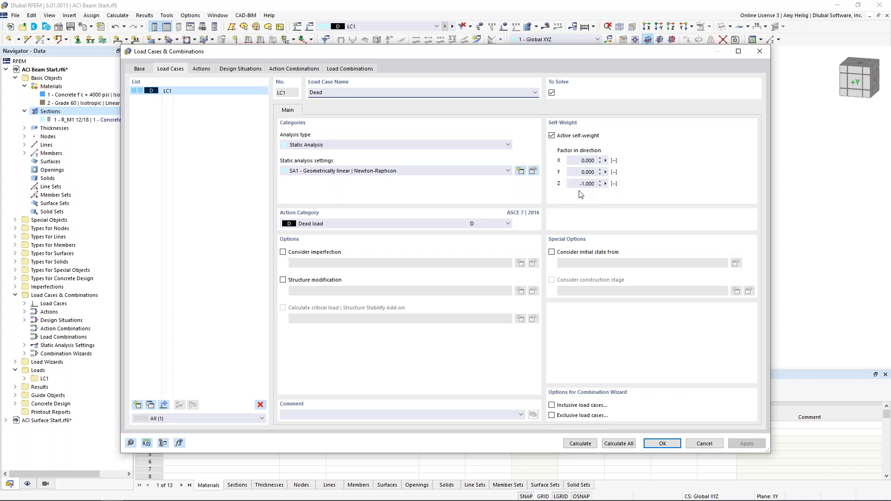
left_click(395, 224)
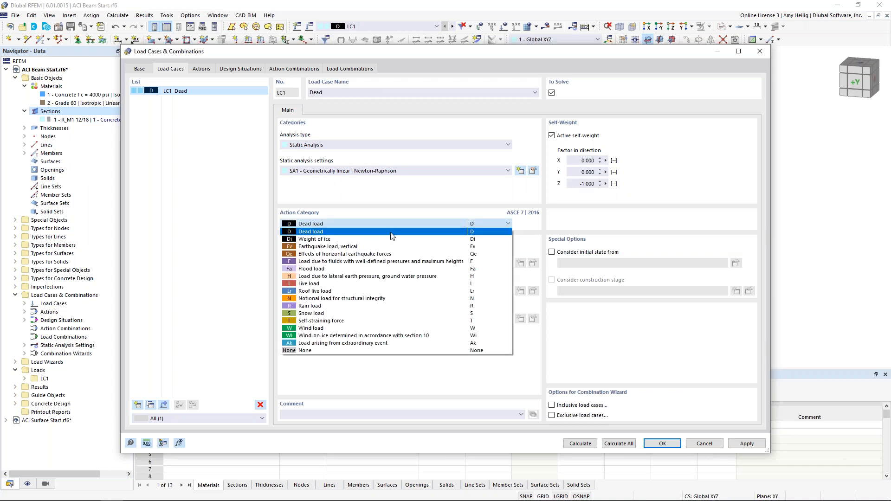
left_click(392, 233)
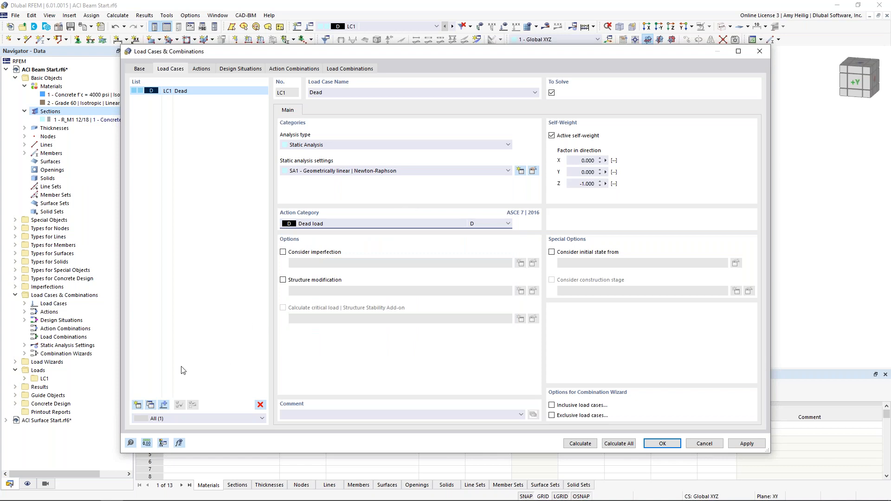
Add load case LC2 named 'Live 1' with the Live load action category.
left_click(138, 405)
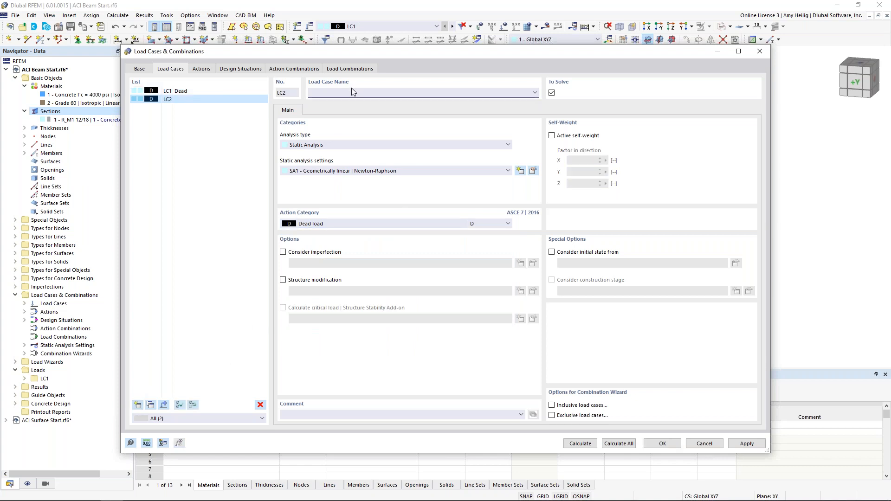
type("Live 1")
left_click(335, 223)
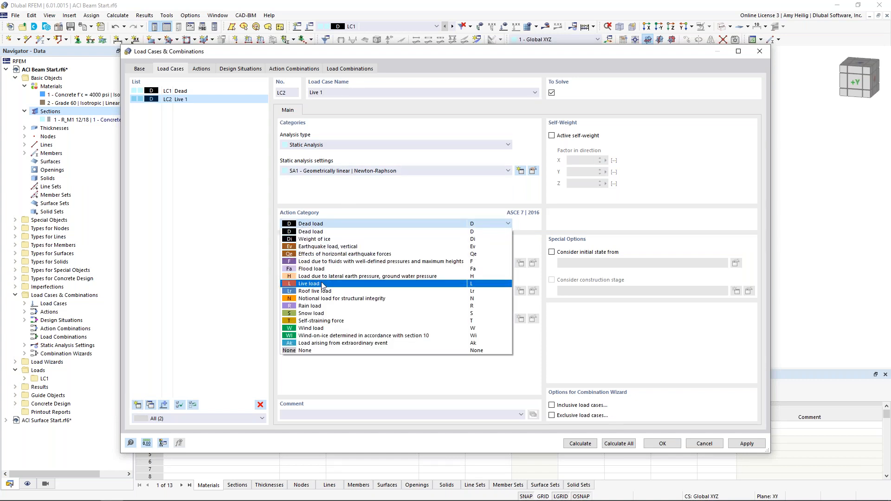
left_click(320, 286)
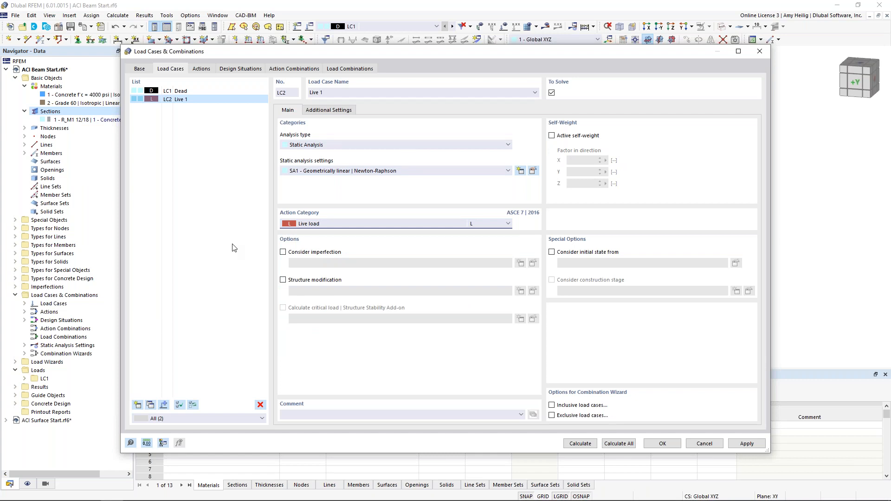
Duplicate the 'Live 1' load case and rename the copy 'Live 2'.
left_click(151, 406)
left_click(325, 92)
key("BackSpace")
type("2")
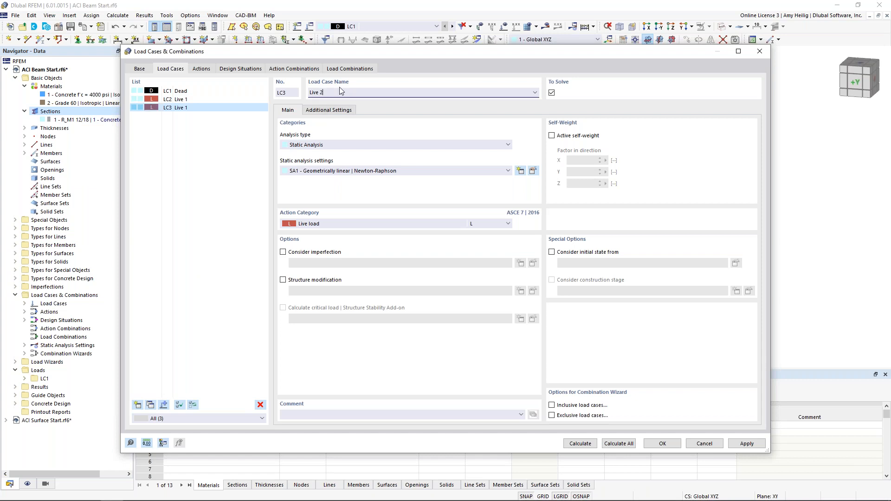
left_click(231, 99)
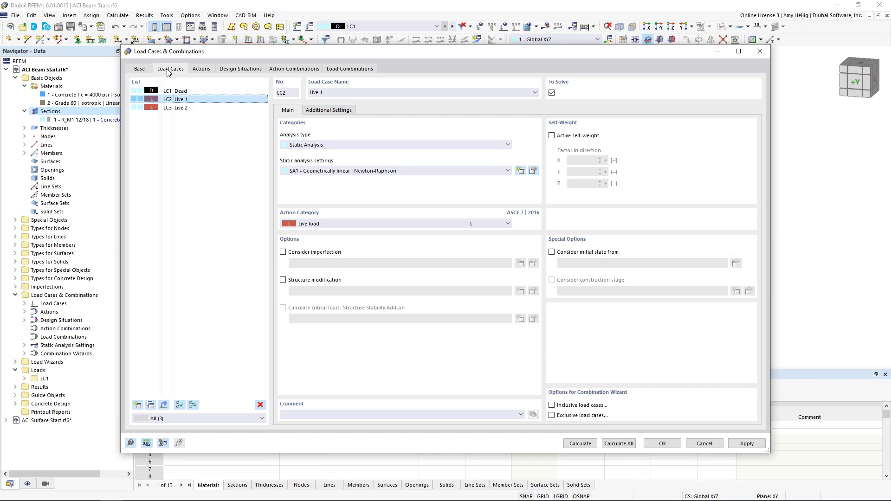
Keep ASCE 7 as the combination standard, enable combination names according to action category, and save the dialog changes.
left_click(140, 69)
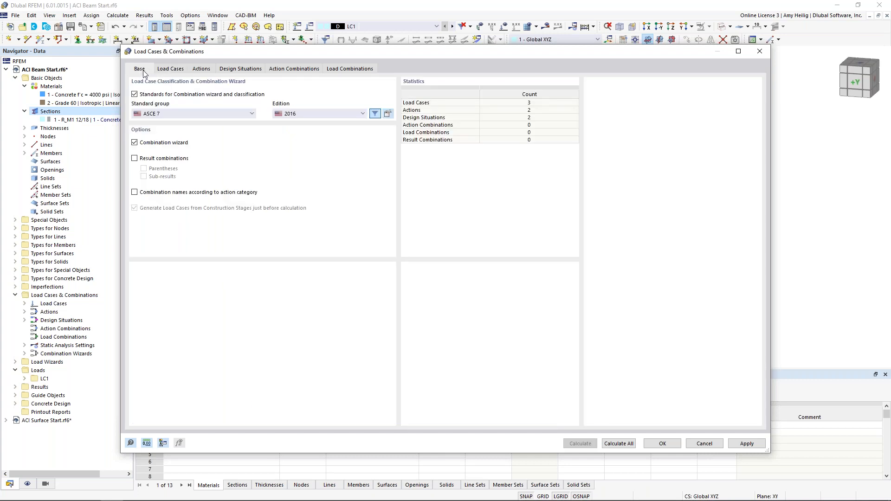
left_click(168, 114)
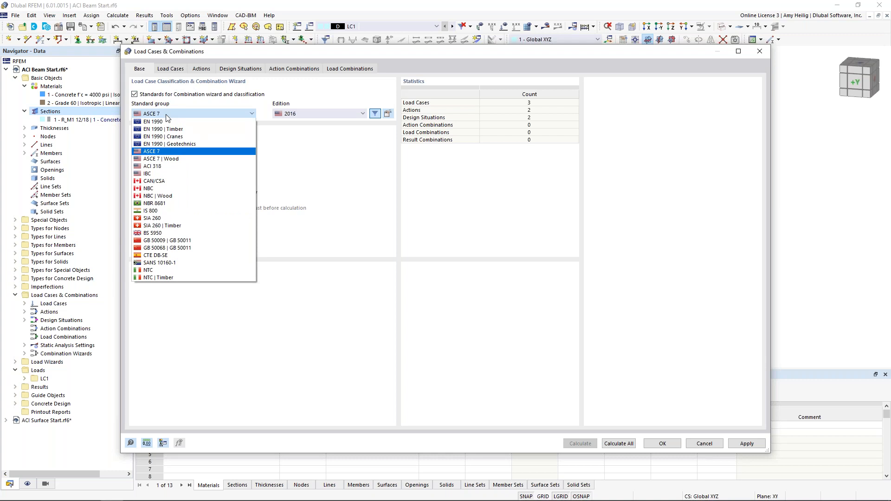
left_click(157, 152)
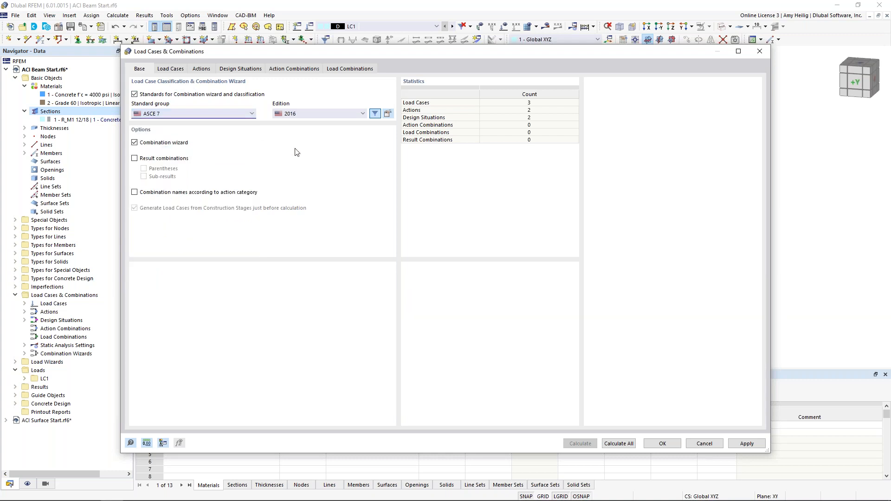
left_click(135, 193)
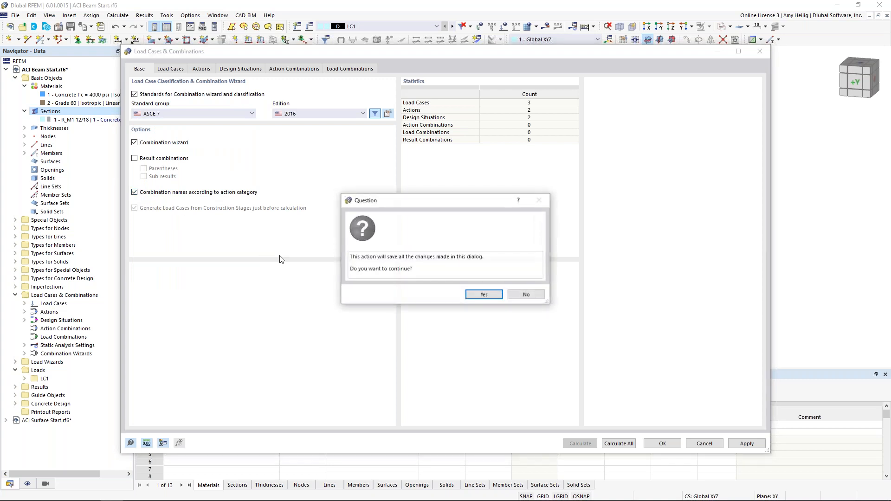
left_click(484, 295)
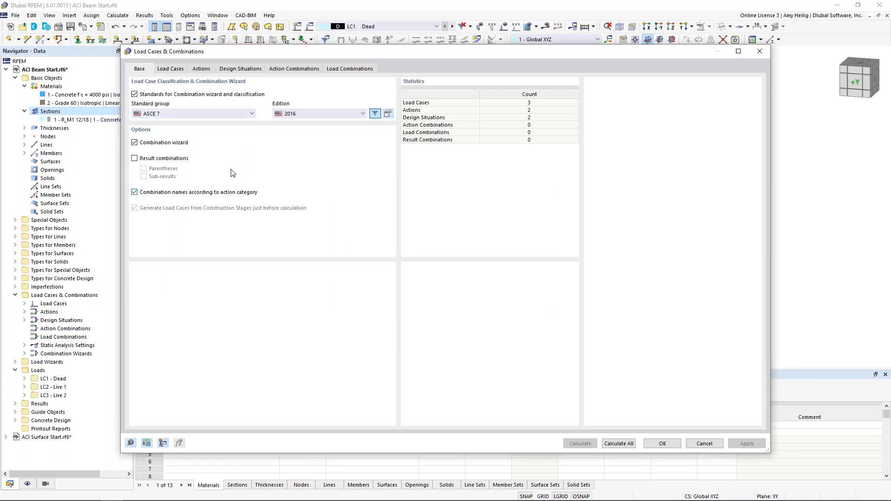
Review the dead and live load actions and the action types available for the live load.
left_click(201, 69)
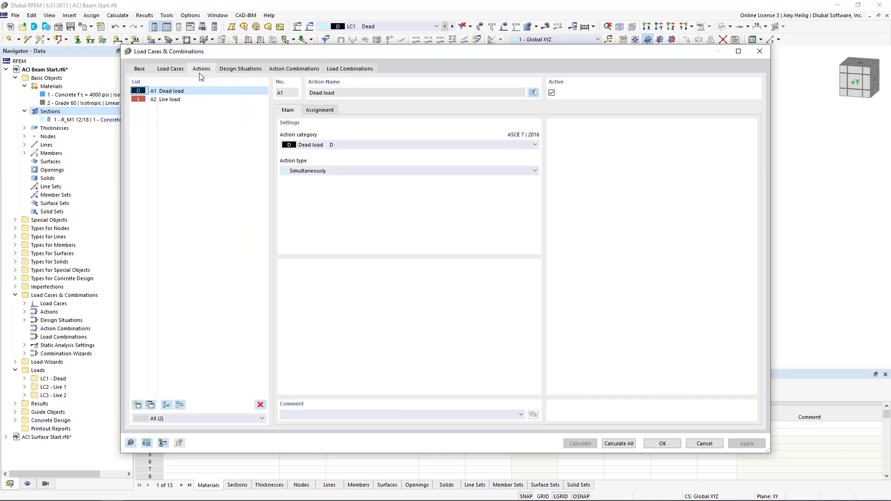
left_click(180, 99)
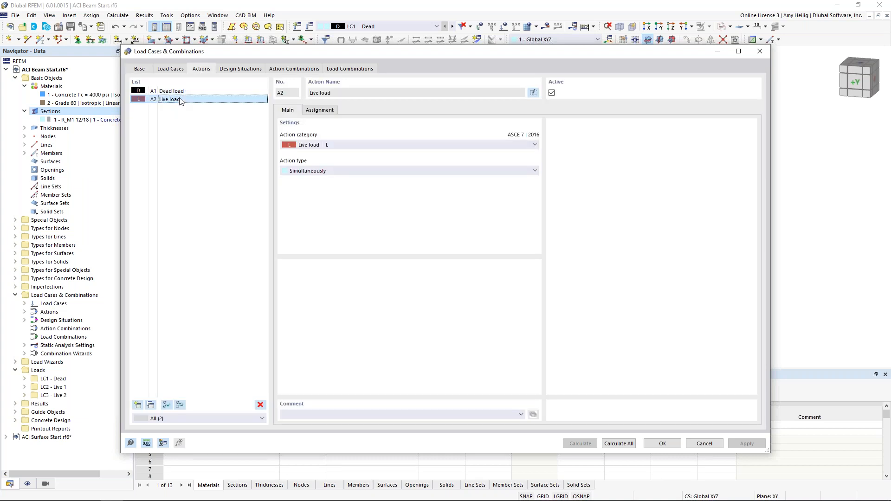
left_click(364, 171)
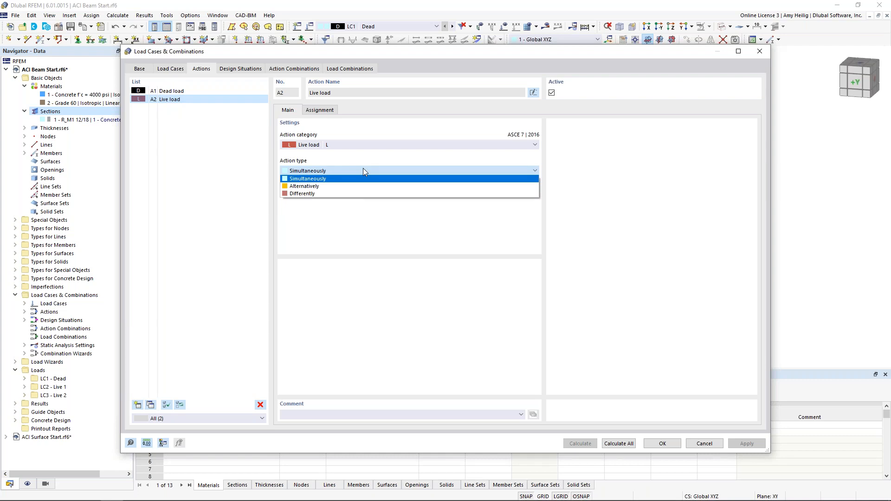
left_click(363, 170)
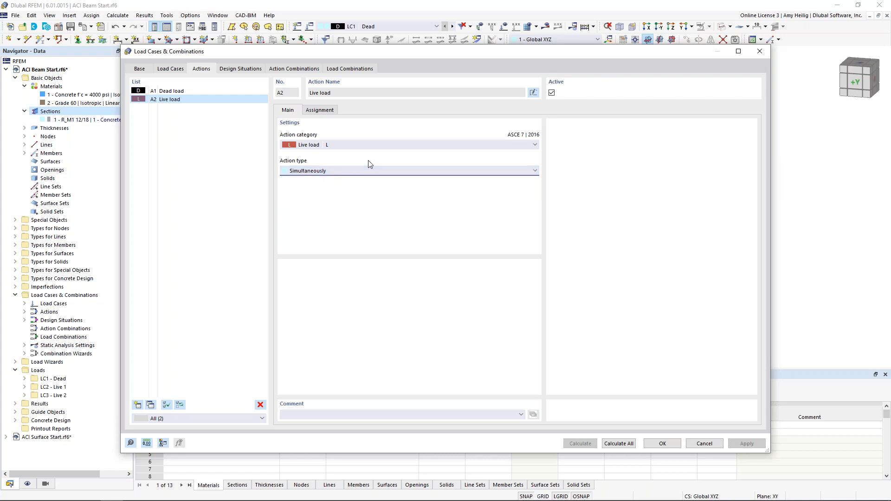
Examine the LRFD and ASD design situations and the combination rules for Section 2.4 (ASD).
left_click(242, 69)
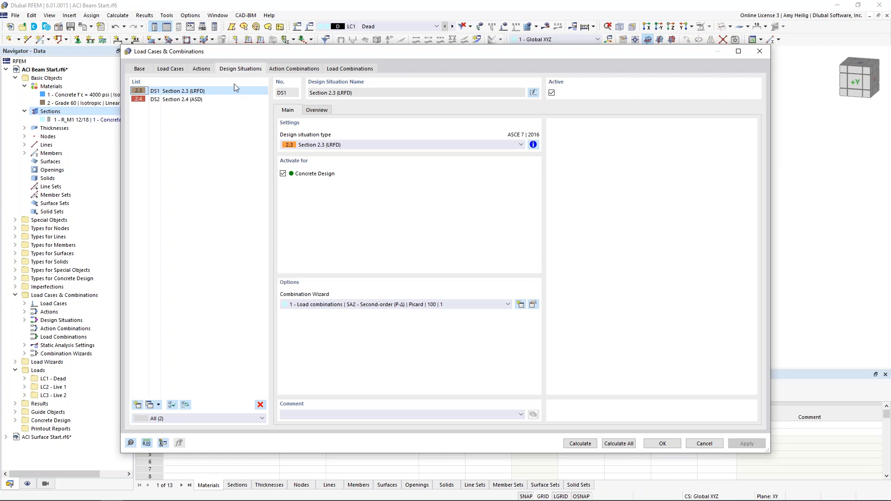
left_click(208, 100)
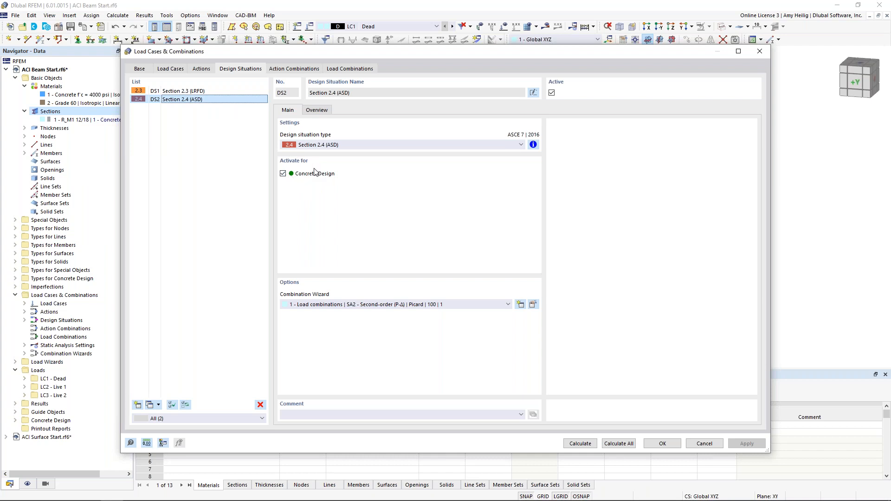
left_click(533, 144)
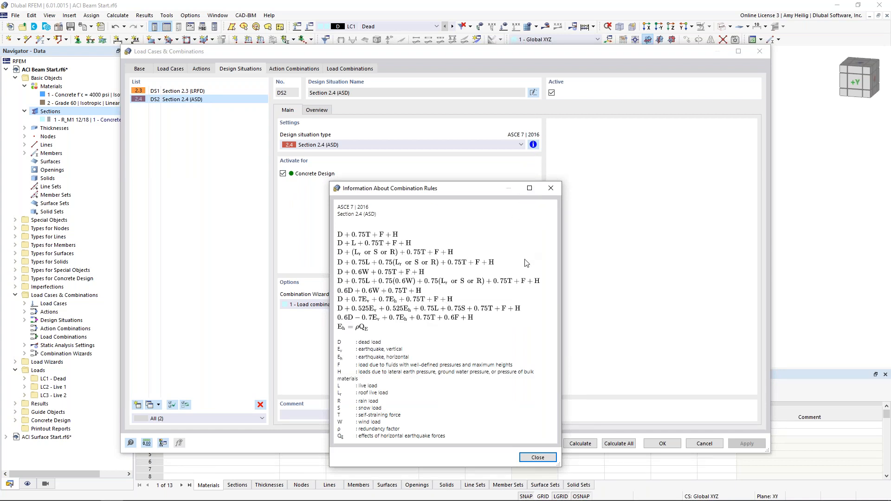
left_click(551, 189)
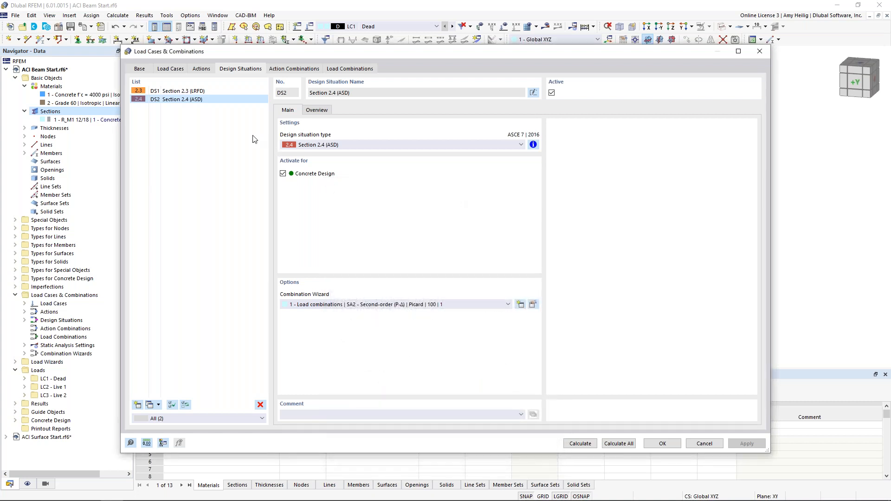
Edit the LRFD design situation's combination wizard, keeping SA2 - Second-order (P-Δ) as its static analysis setting.
left_click(208, 92)
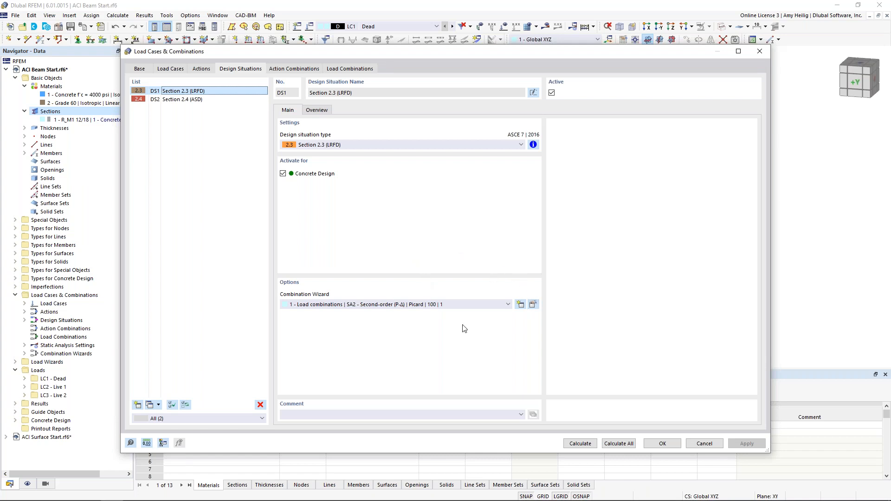
left_click(534, 305)
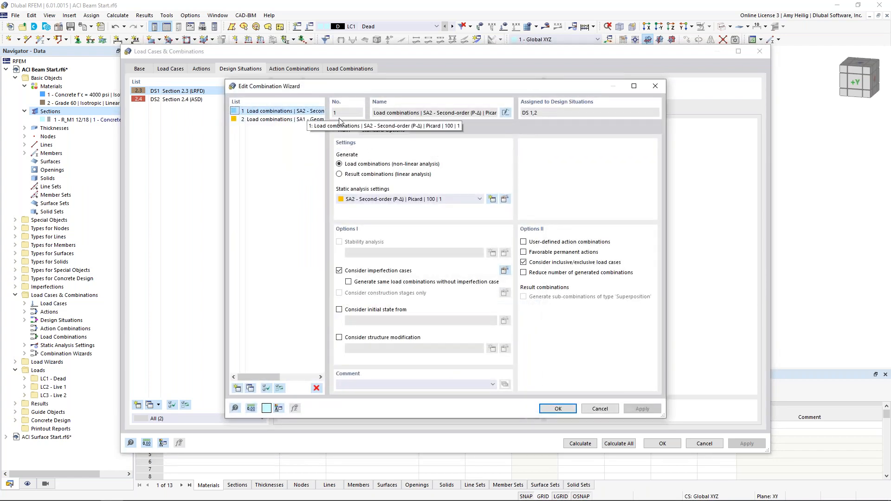
left_click(375, 200)
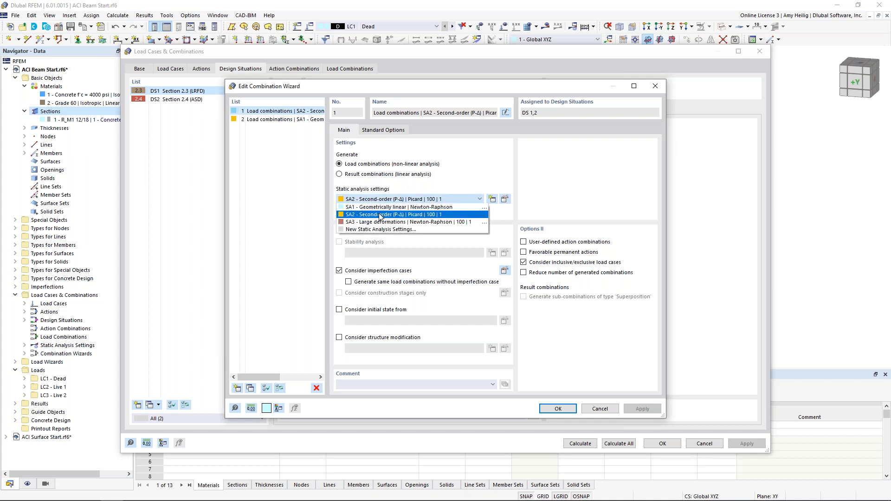
left_click(380, 215)
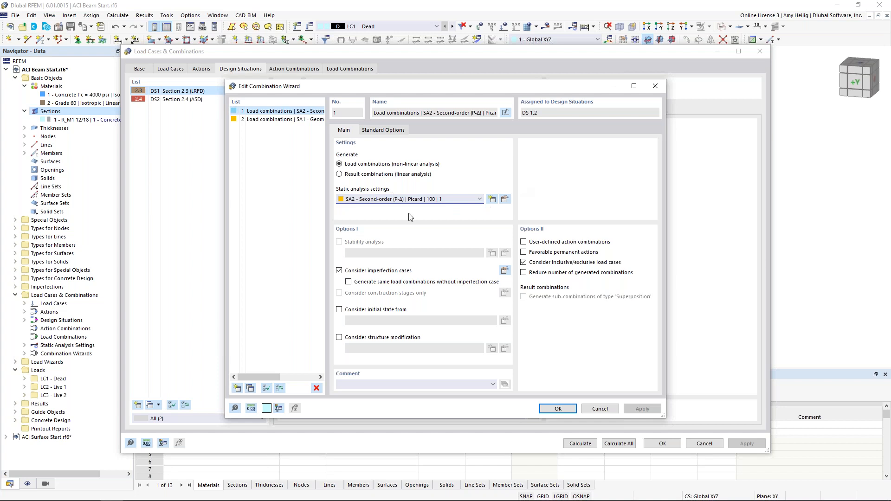
Enable structure modification in the LRFD combination wizard and create a new structure modification that modifies member stiffnesses.
left_click(341, 338)
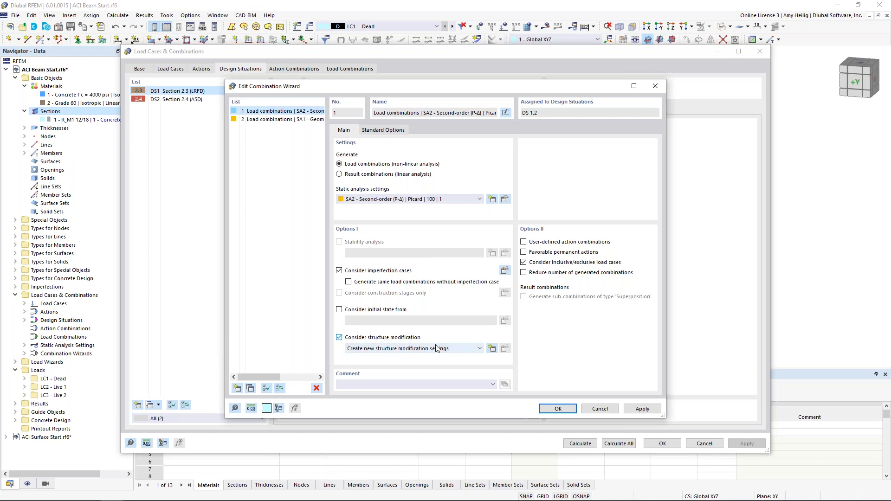
left_click(492, 348)
left_click(333, 170)
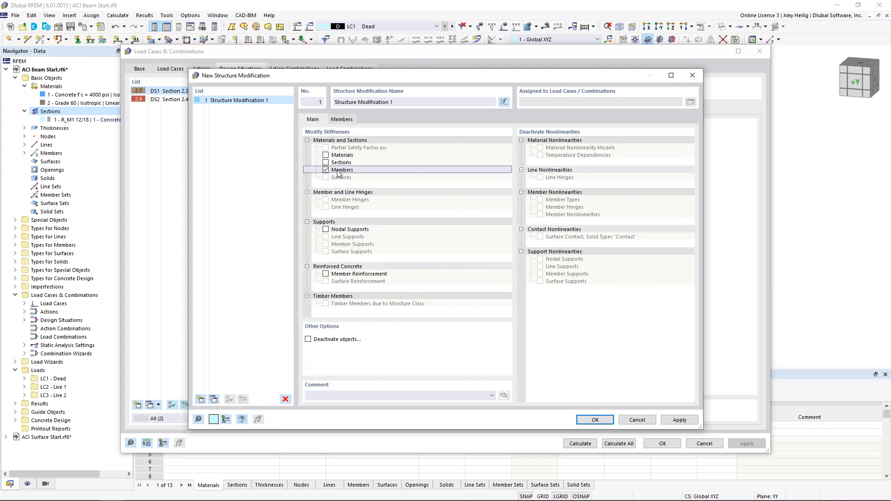
Add a member stiffness modification of type ACI 318-19 Table 6.6.3.1.1(a) | Concrete Structures with component type Beams.
left_click(343, 120)
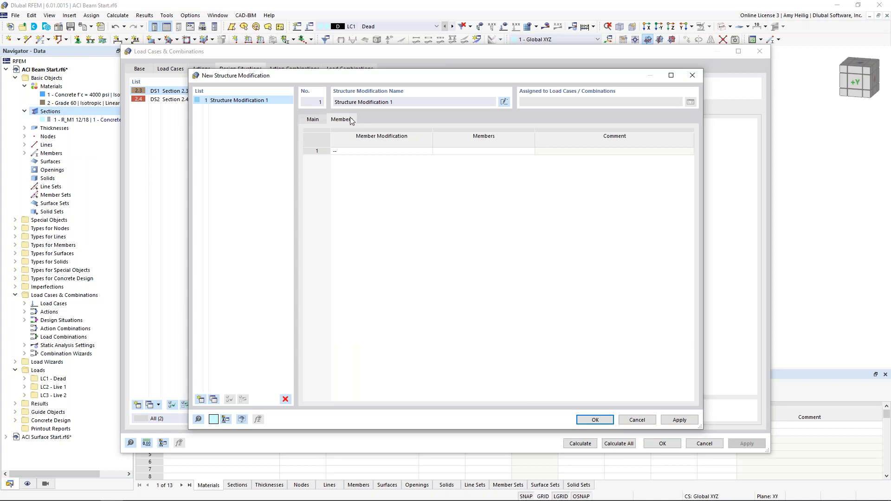
left_click(396, 155)
left_click(428, 153)
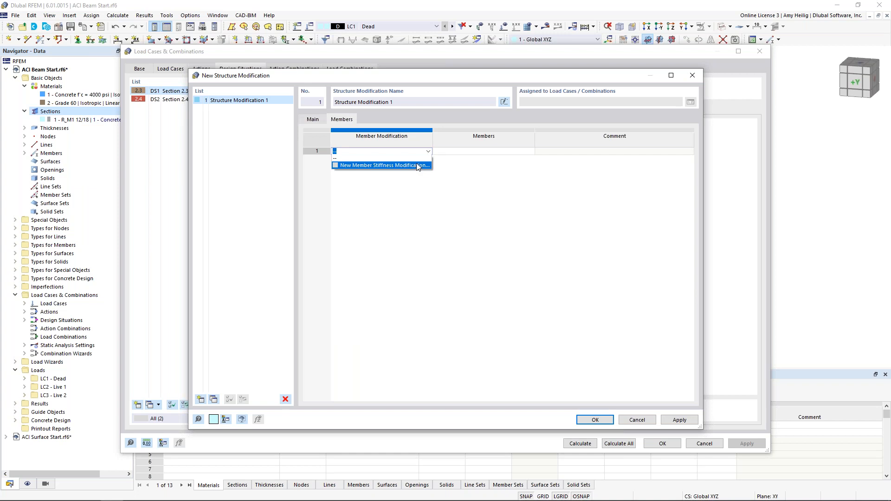
left_click(417, 165)
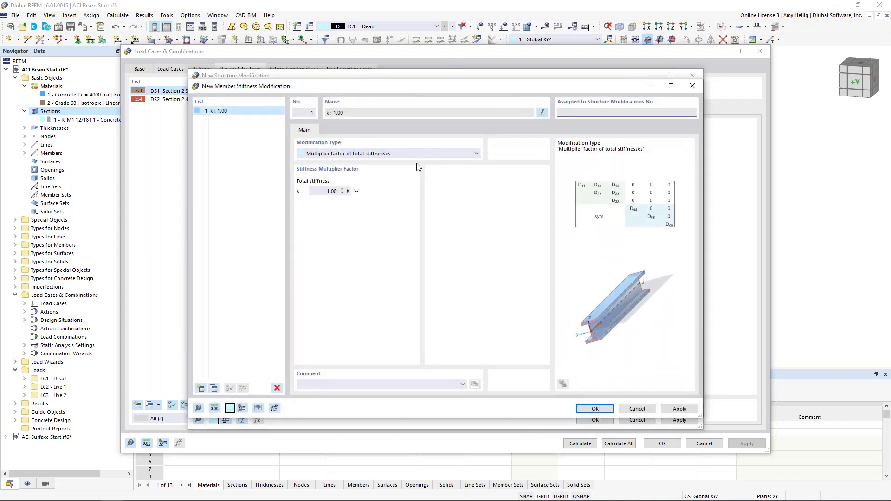
left_click(419, 153)
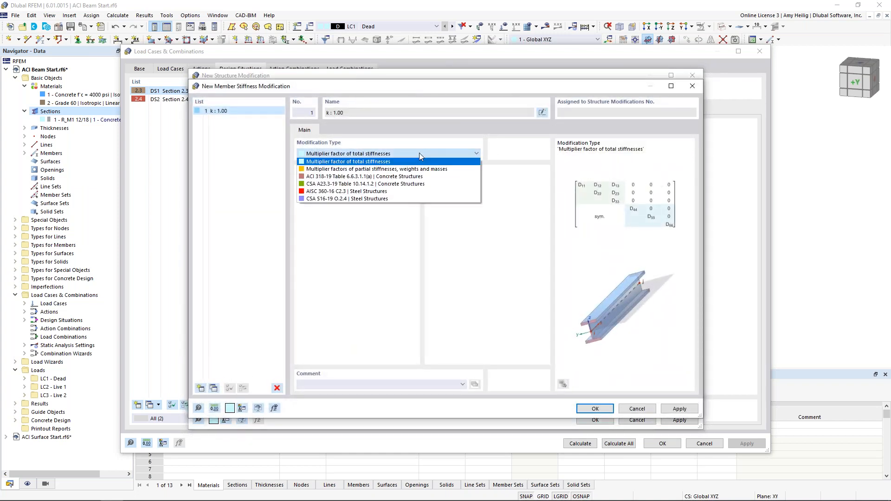
left_click(408, 177)
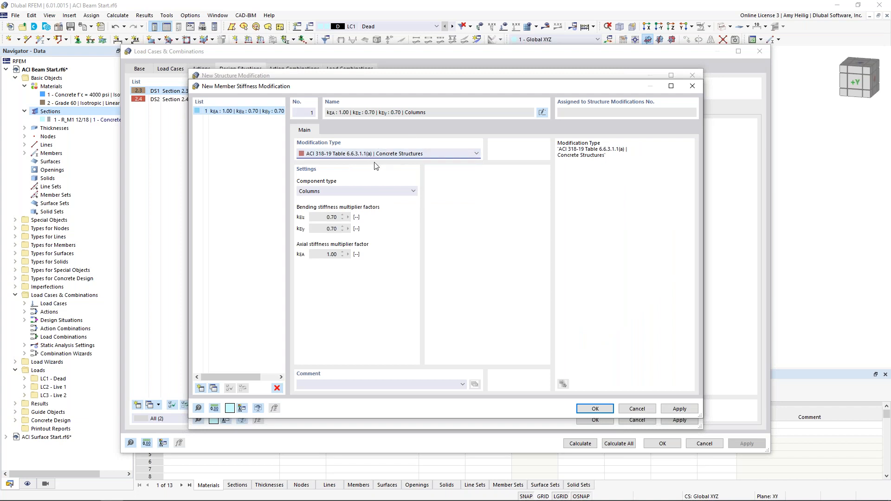
left_click(388, 191)
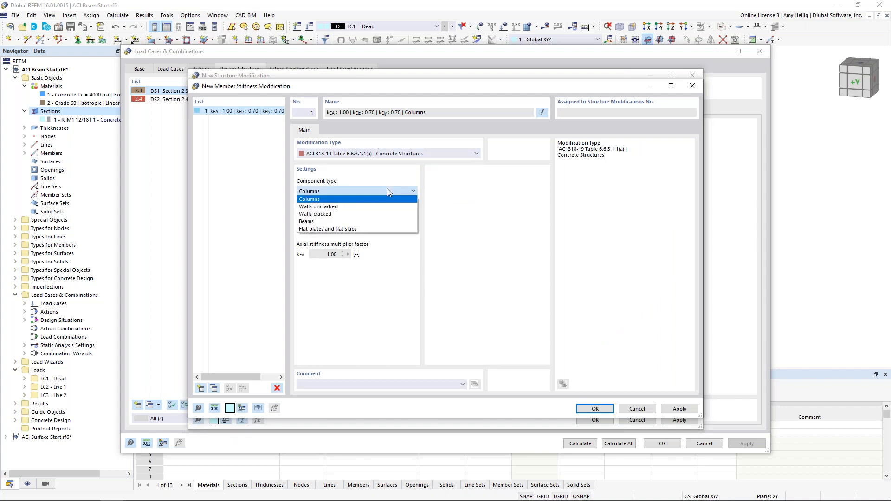
left_click(376, 223)
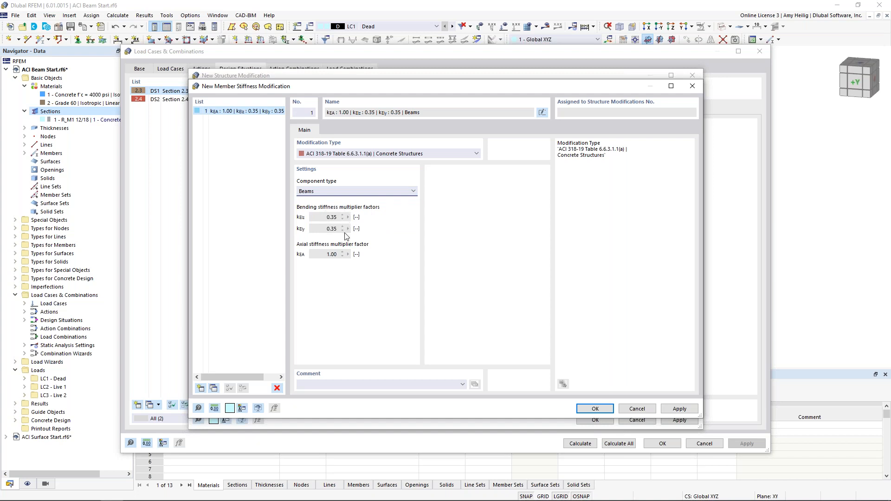
left_click(600, 411)
Assign the stiffness modification to beam member 1 and save both the structure modification and the LRFD combination wizard.
left_click(498, 152)
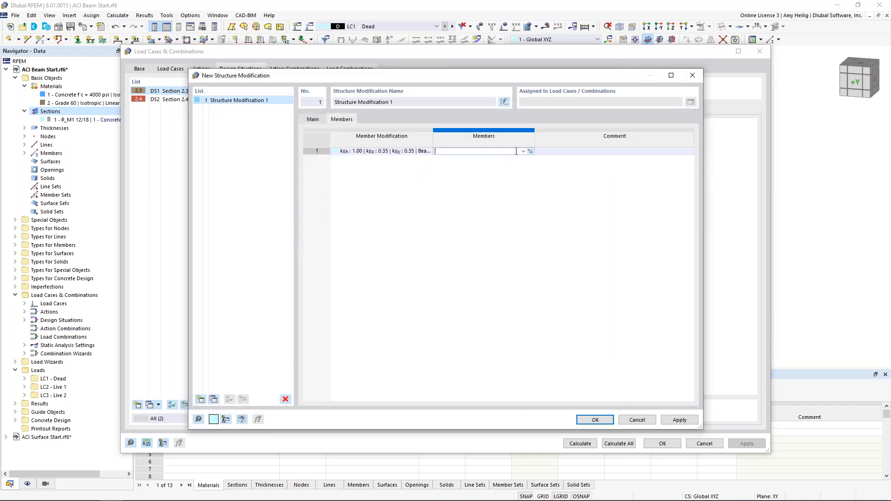
left_click(530, 152)
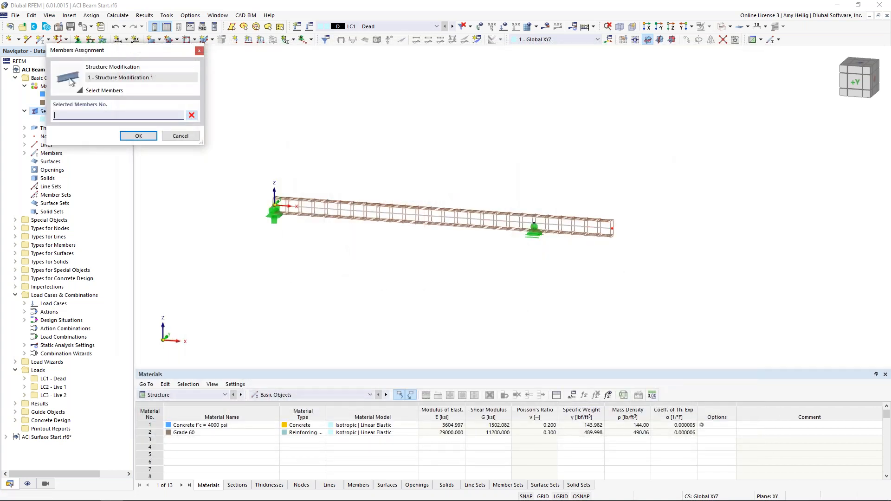
left_click(447, 215)
left_click(138, 136)
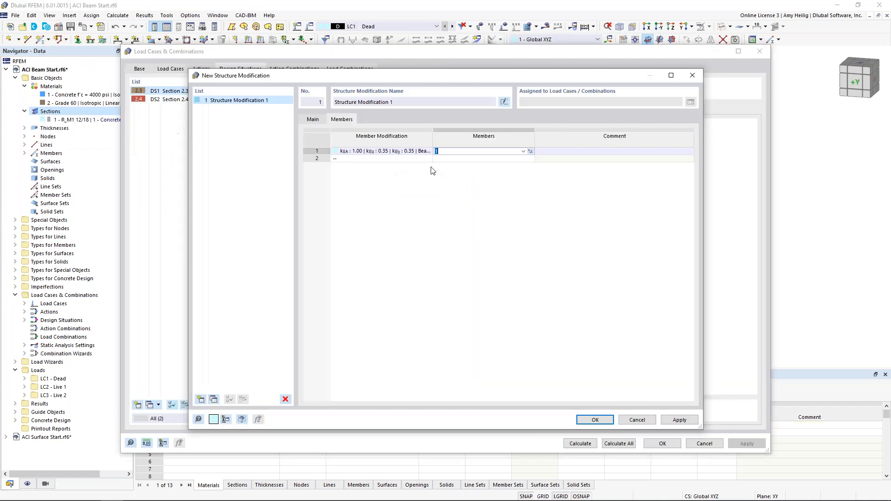
left_click(590, 414)
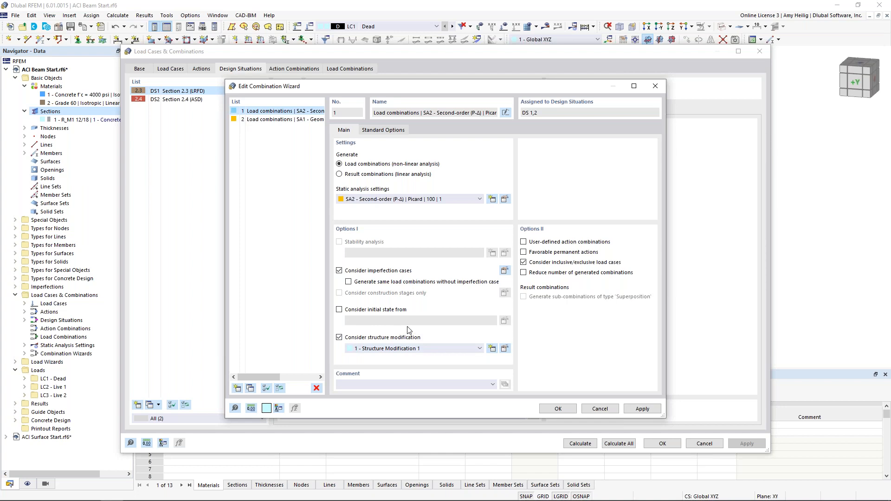
left_click(558, 408)
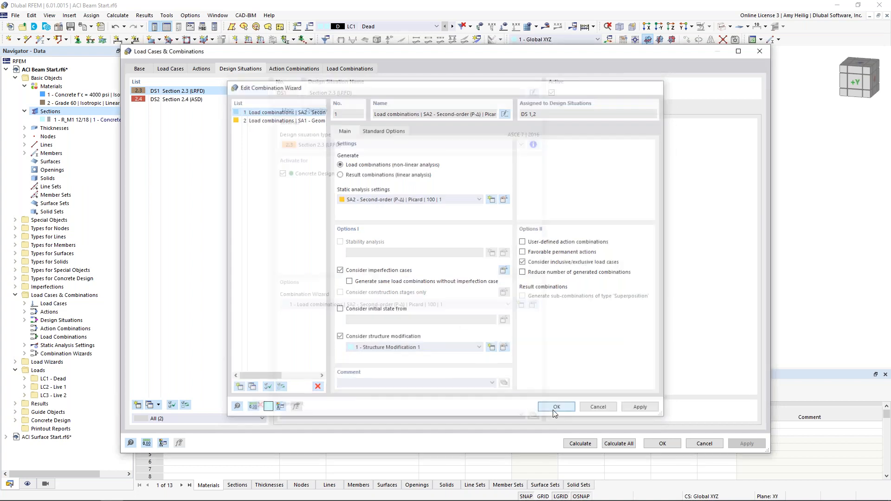
Create a separate combination wizard for the Section 2.4 (ASD) design situation using SA2 - Second-order (P-Δ), without structure modification.
left_click(232, 100)
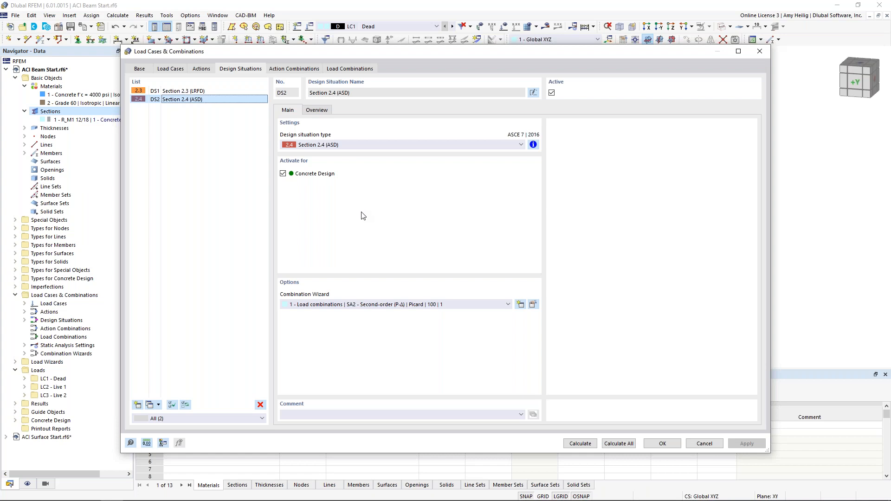
left_click(520, 305)
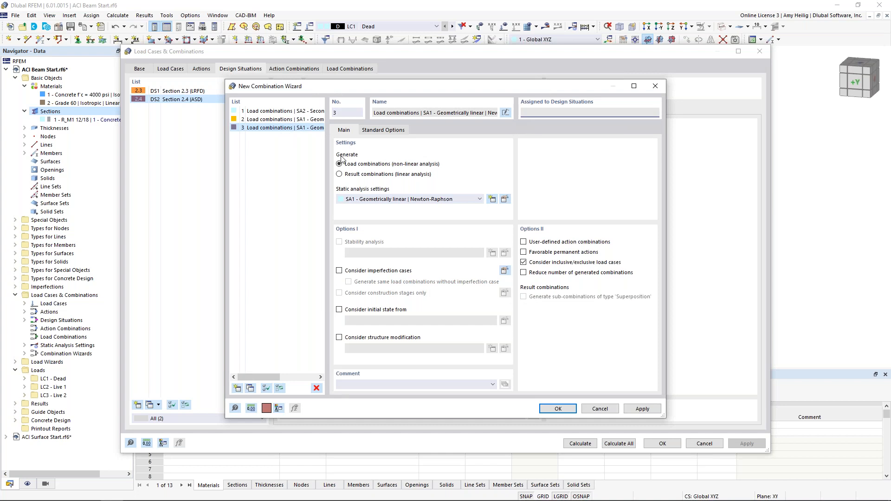
left_click(306, 112)
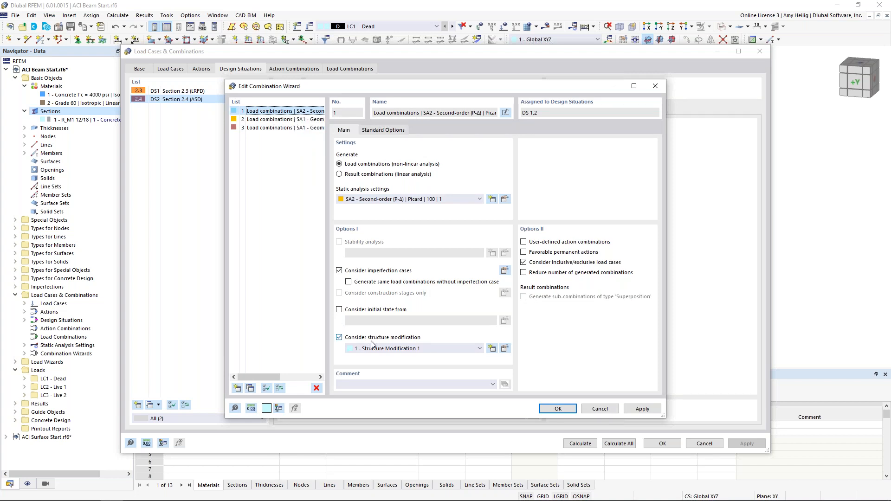
left_click(280, 130)
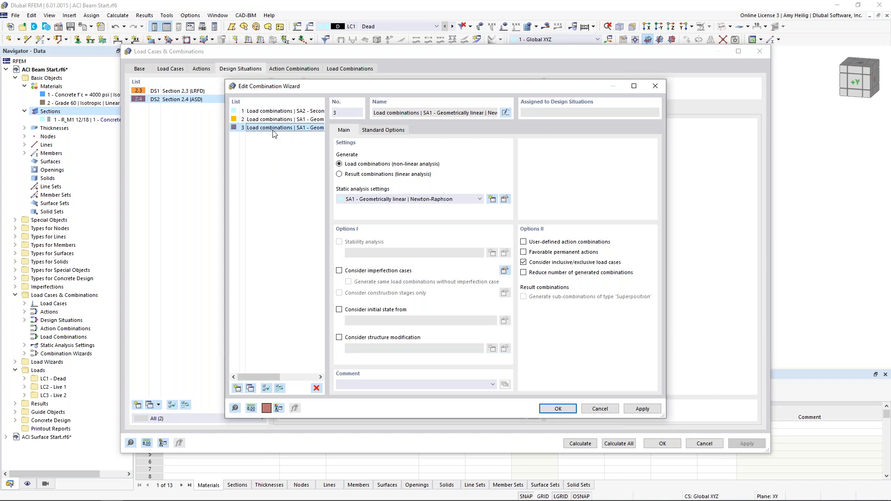
left_click(379, 199)
left_click(375, 216)
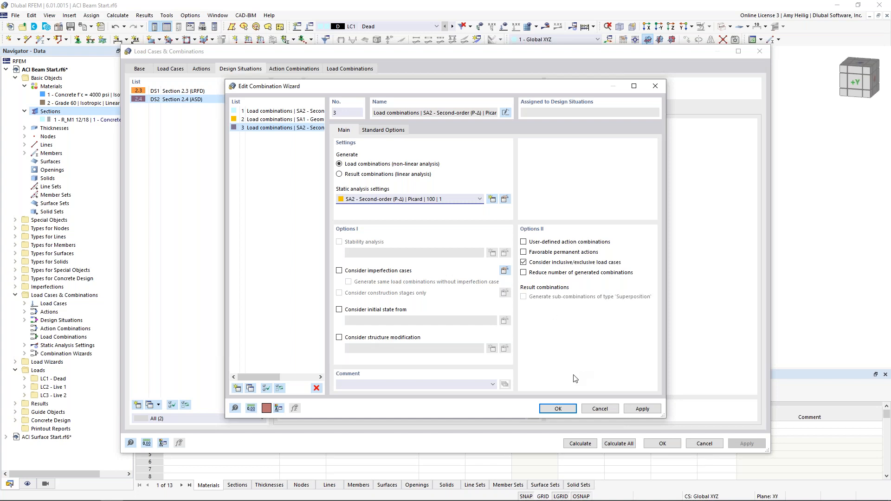
left_click(562, 411)
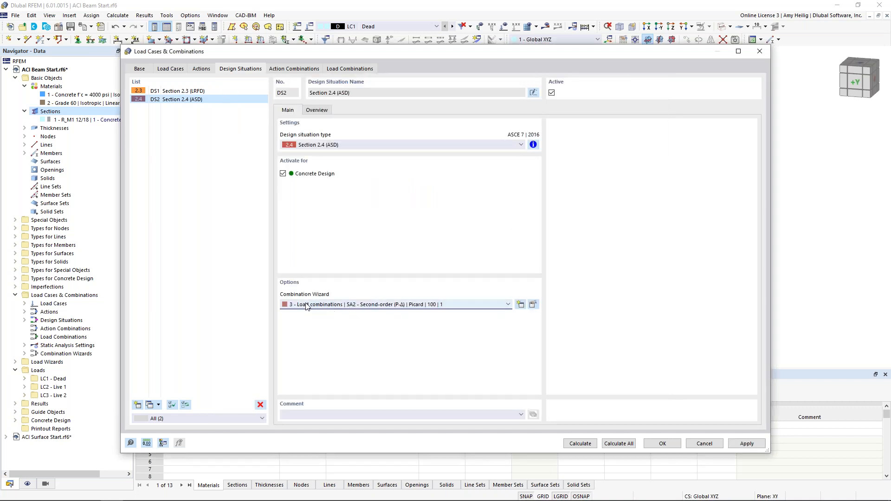
Review the structure modification settings of the generated LRFD and ASD load combinations and accept the load cases and combinations.
left_click(341, 69)
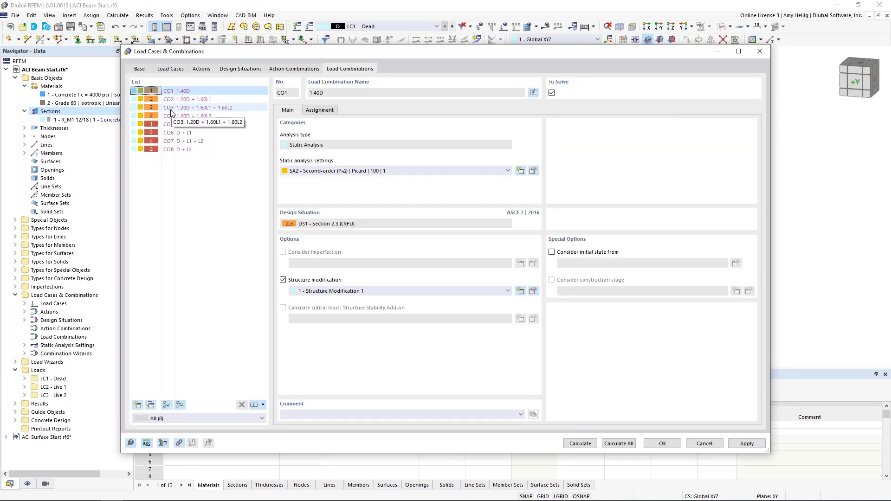
left_click(181, 110)
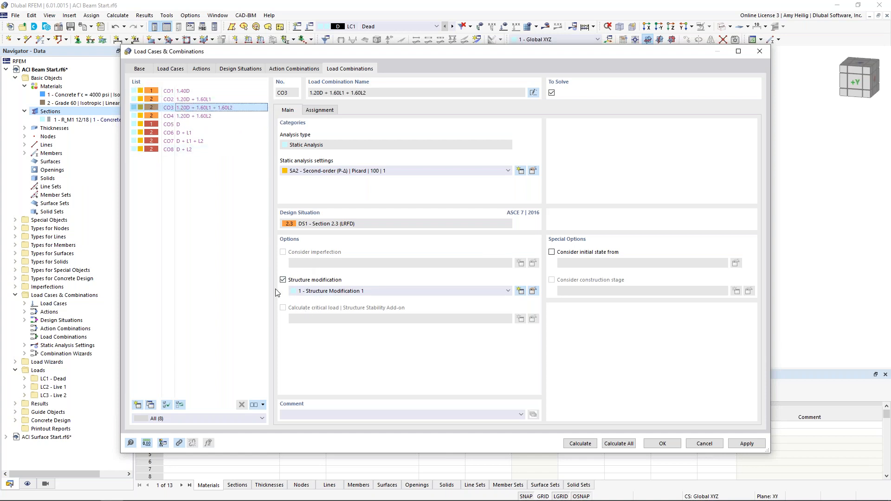
left_click(202, 116)
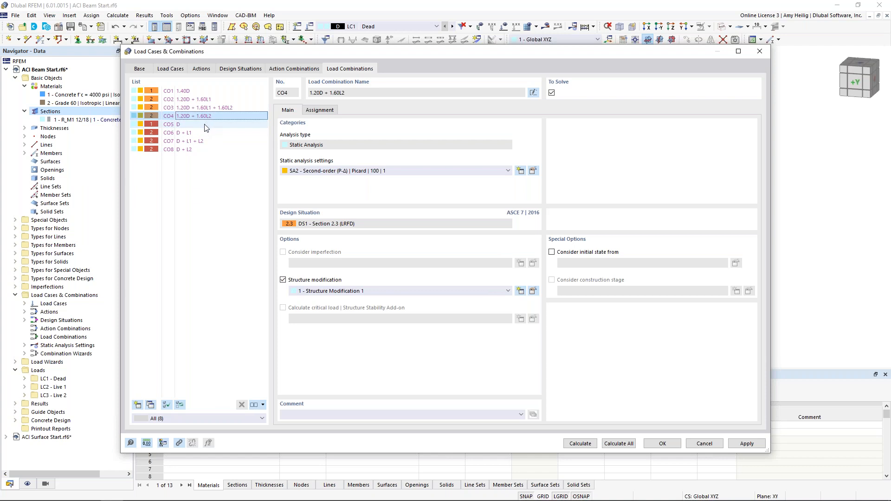
left_click(205, 125)
left_click(203, 133)
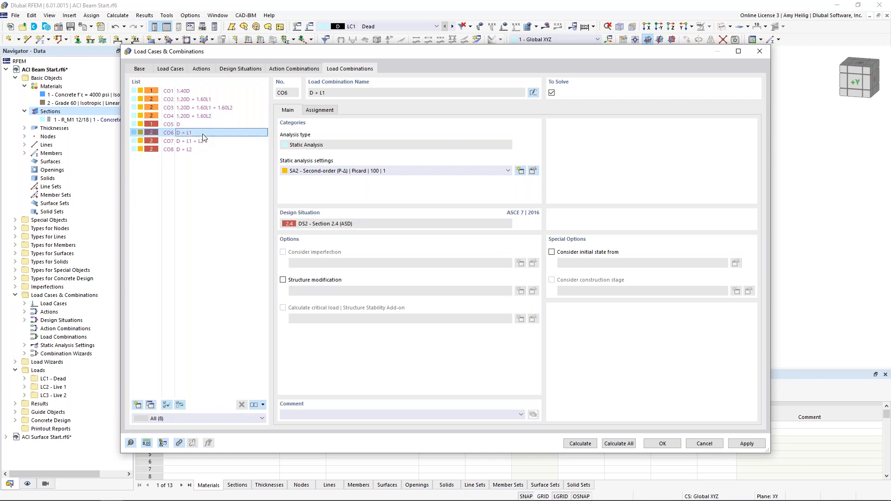
left_click(203, 141)
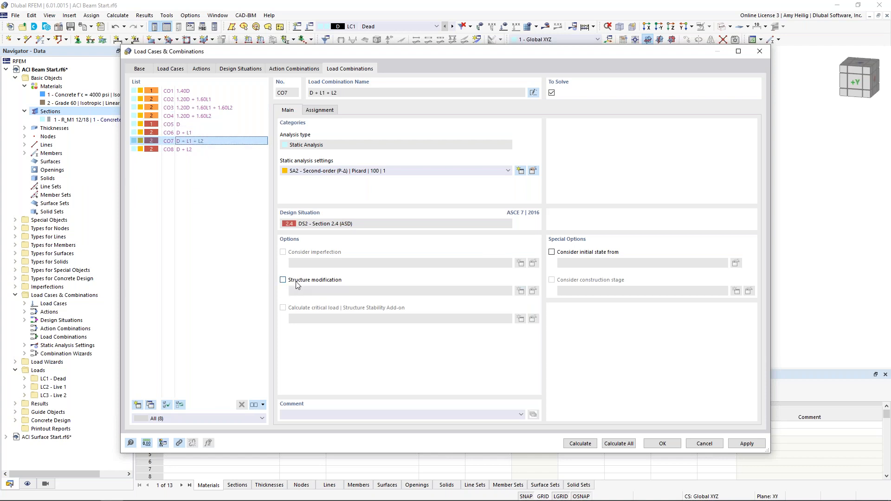
left_click(657, 443)
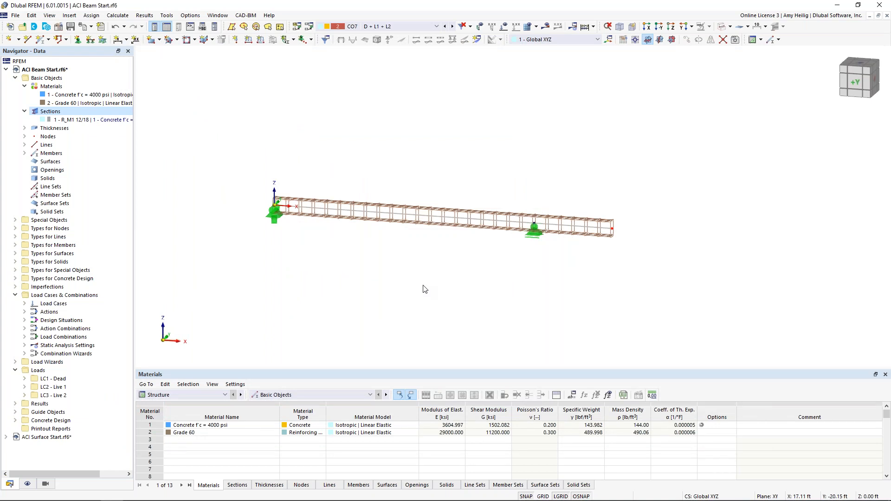
Apply a uniform member force of -1.000 kip/ft in global Z to member 1 in load case LC1 - Dead.
left_click(261, 41)
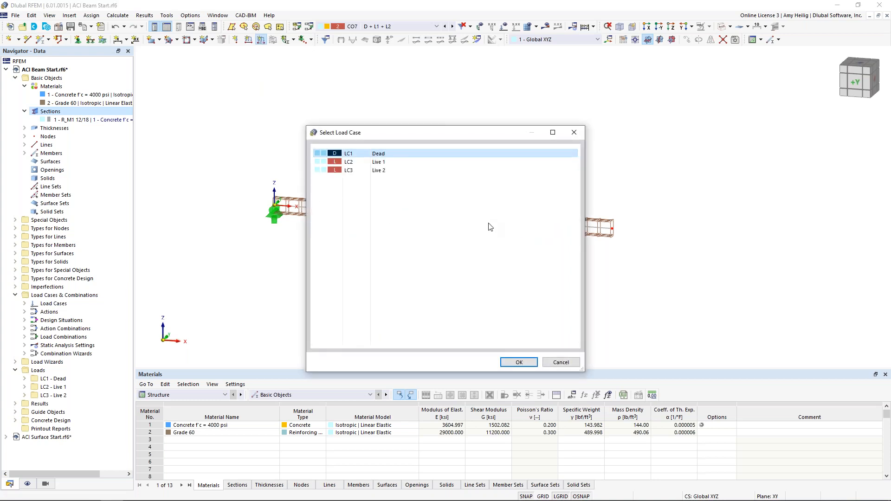
left_click(517, 362)
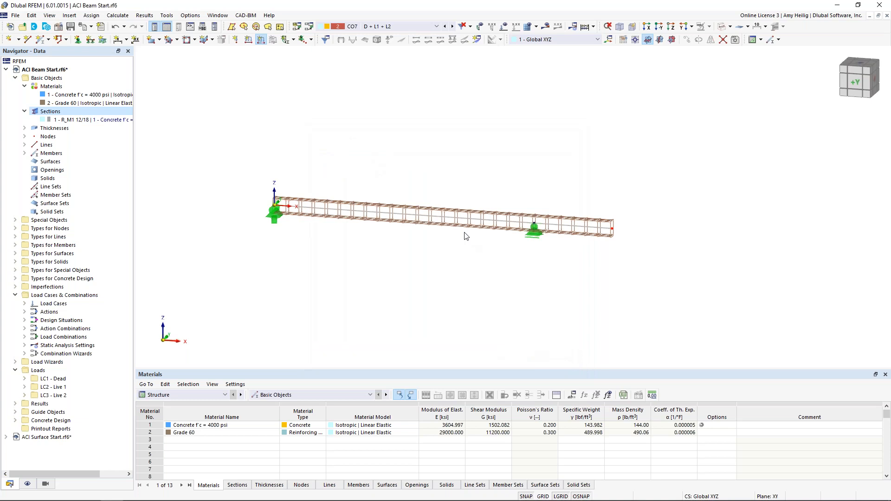
left_click(371, 166)
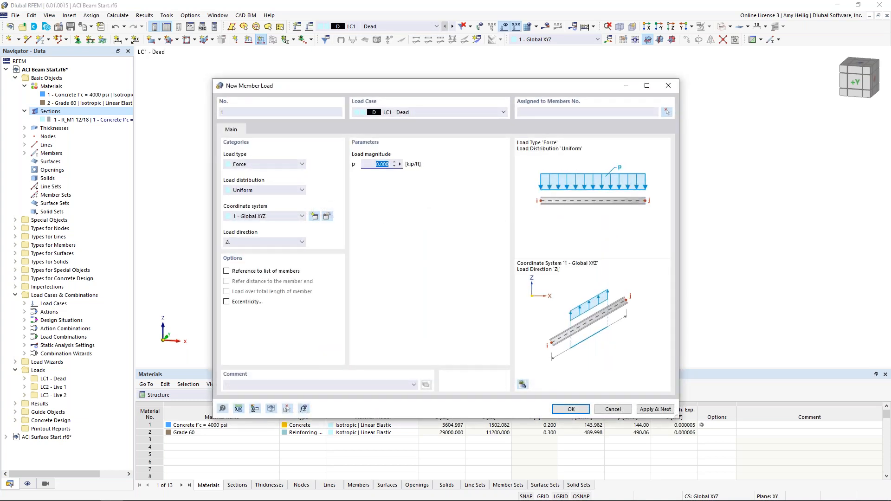
key("BackSpace")
left_click(667, 112)
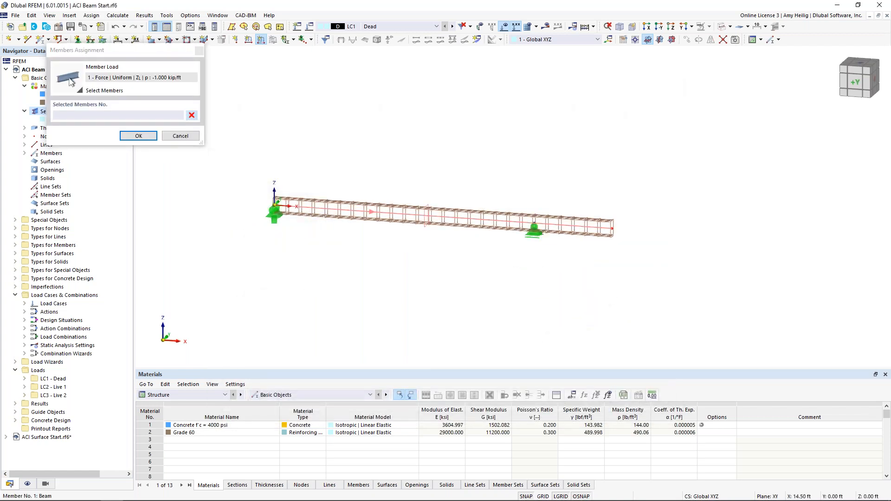
left_click(141, 135)
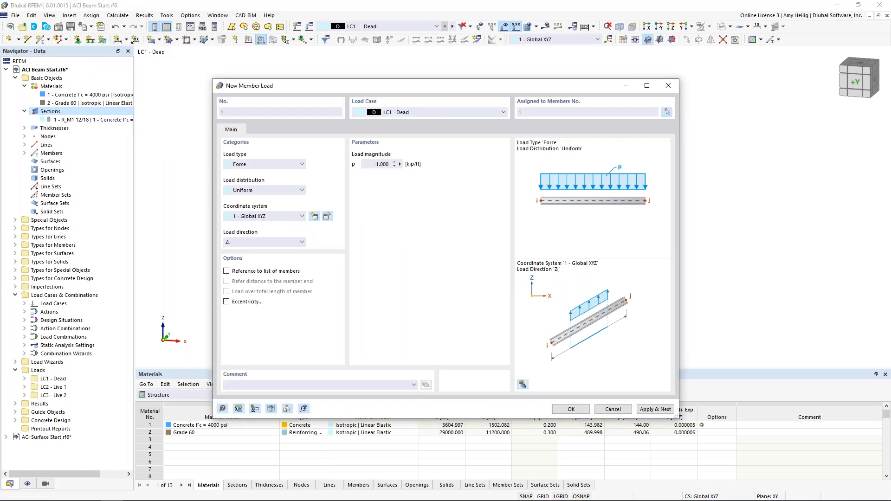
left_click(655, 409)
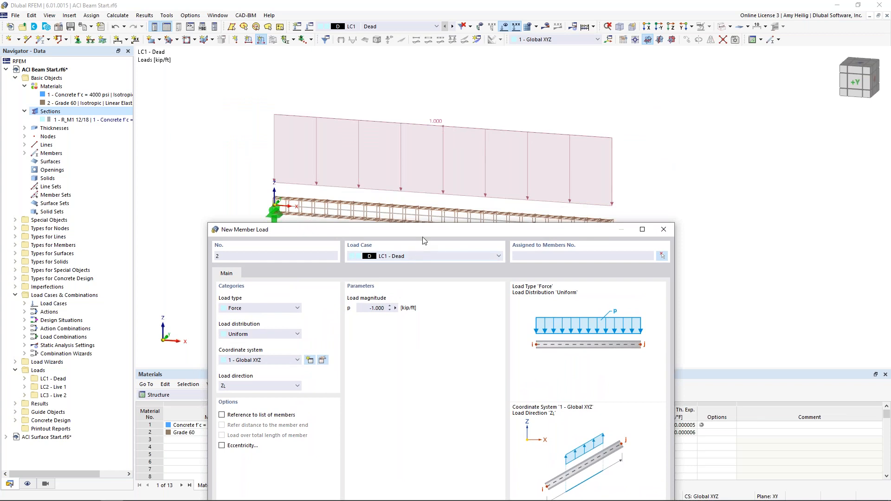
Assign the new member load to load case LC2 - Live 1 with a trapezoidal load distribution.
left_click_drag(427, 230, 464, 75)
left_click(451, 100)
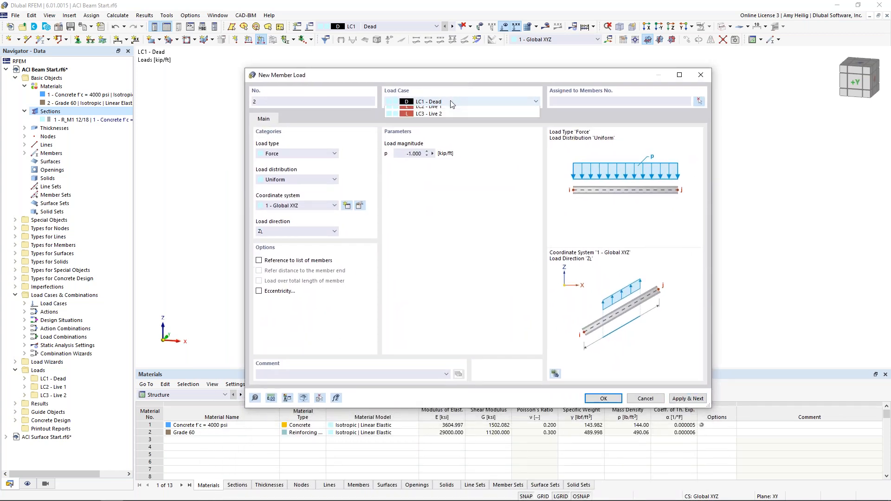
left_click(437, 117)
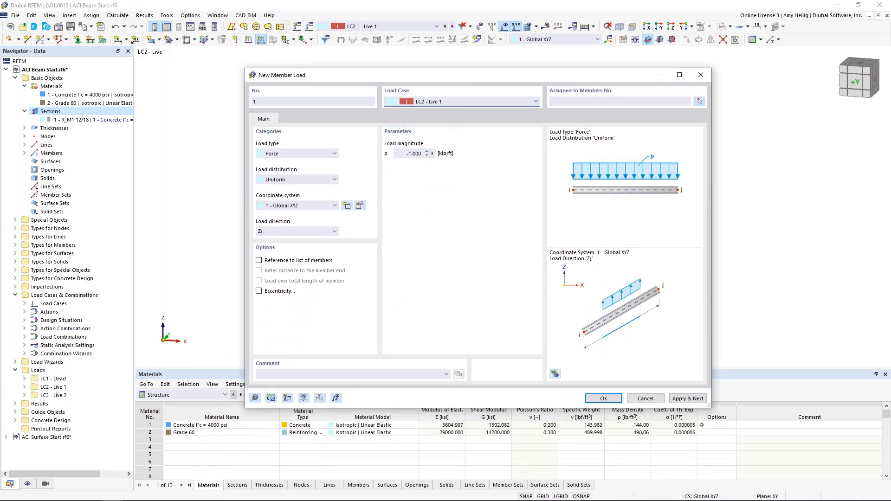
left_click(308, 179)
left_click(297, 240)
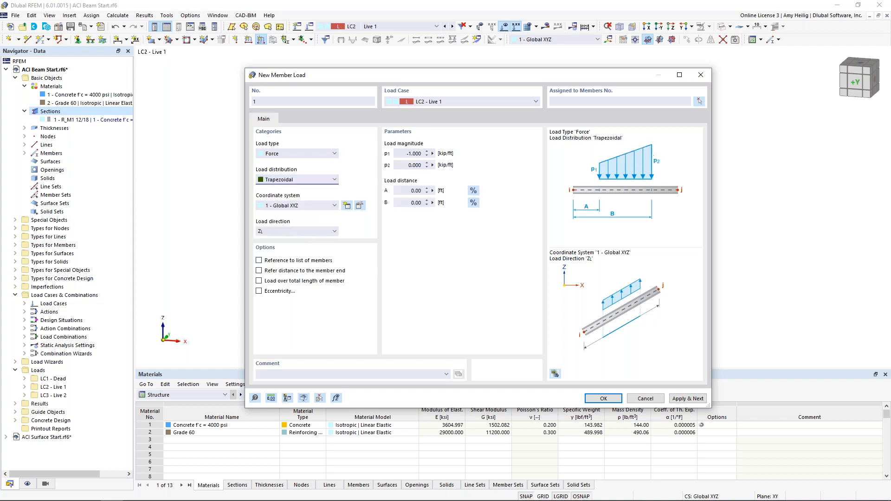
Set both load magnitudes to -0.2 kip/ft with distance B at 20 ft and apply the Live 1 load to member 1.
left_click(415, 153)
type("-0.2")
key("Tab")
type("-0.2")
left_click(410, 203)
type("20")
left_click(677, 102)
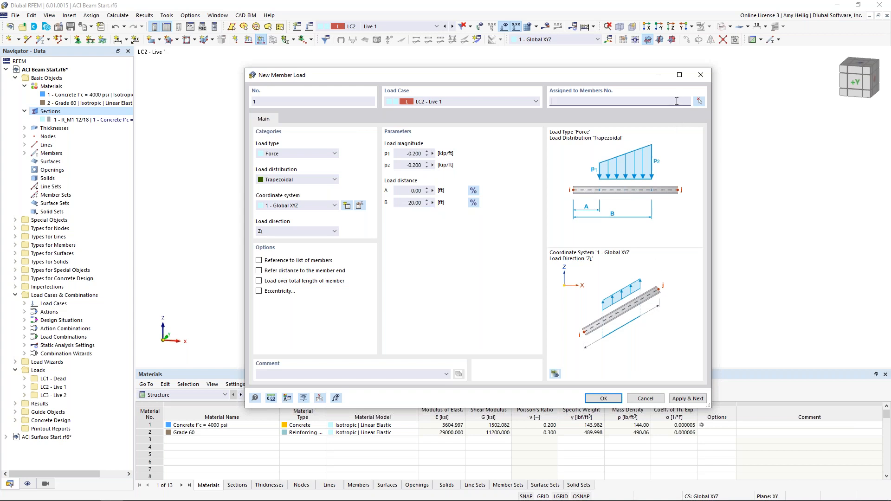
type("1")
left_click(690, 399)
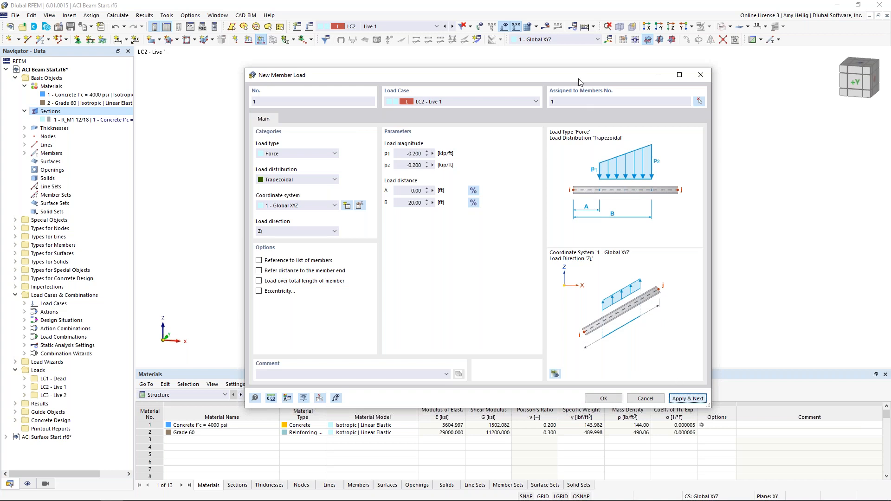
left_click_drag(570, 74, 546, 266)
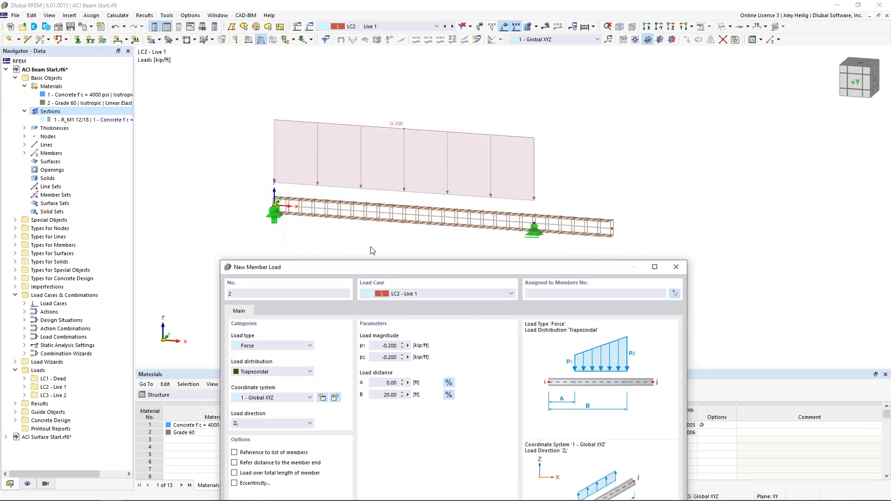
Add a trapezoidal load of -0.200 kip/ft from 20 to 26 ft on member 1 in load case LC3 - Live 2.
left_click_drag(528, 268, 557, 86)
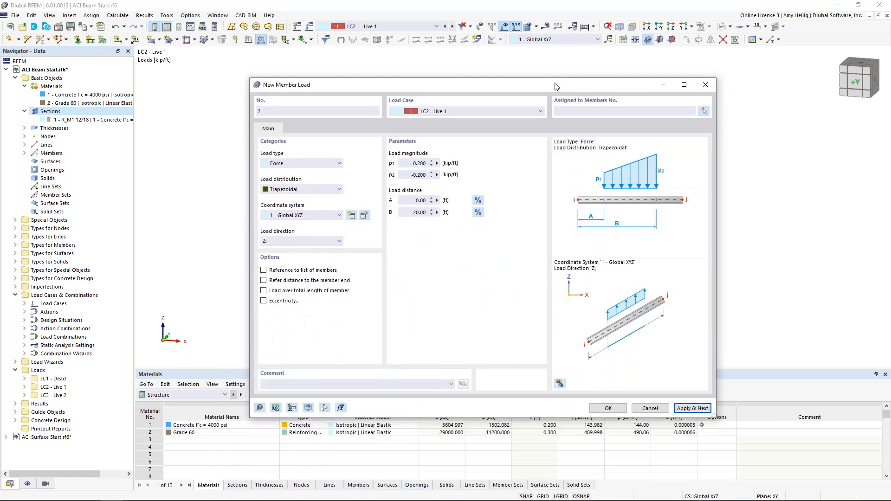
left_click(503, 115)
left_click(495, 130)
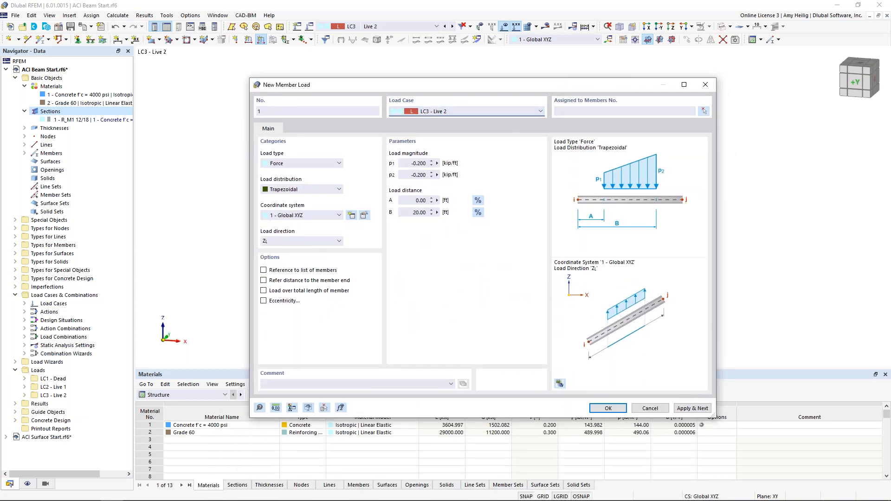
left_click(416, 200)
key("Tab")
type("2")
left_click(427, 200)
left_click(572, 111)
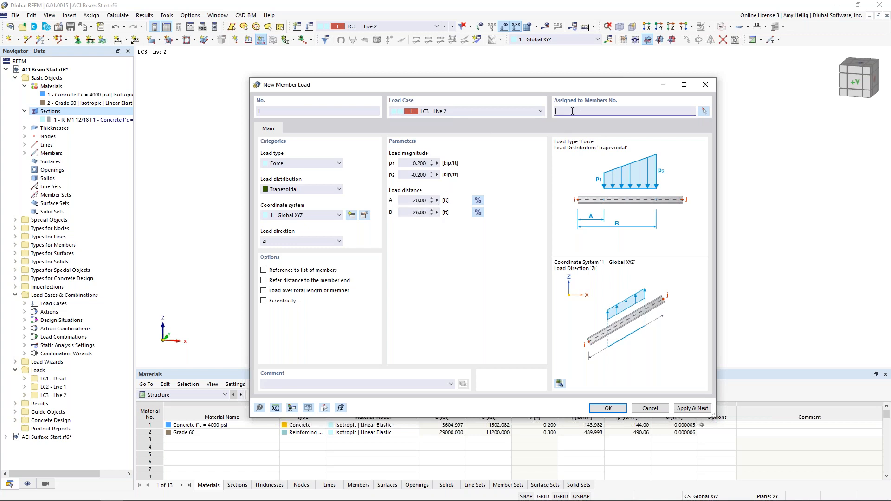
left_click(607, 409)
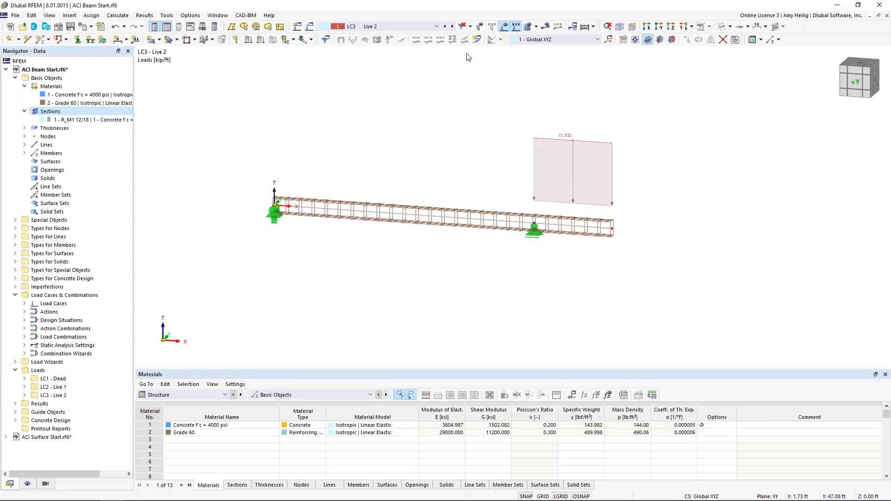
Examine the factored loads on the beam for load combinations CO1 through CO7.
left_click(436, 26)
left_click(418, 74)
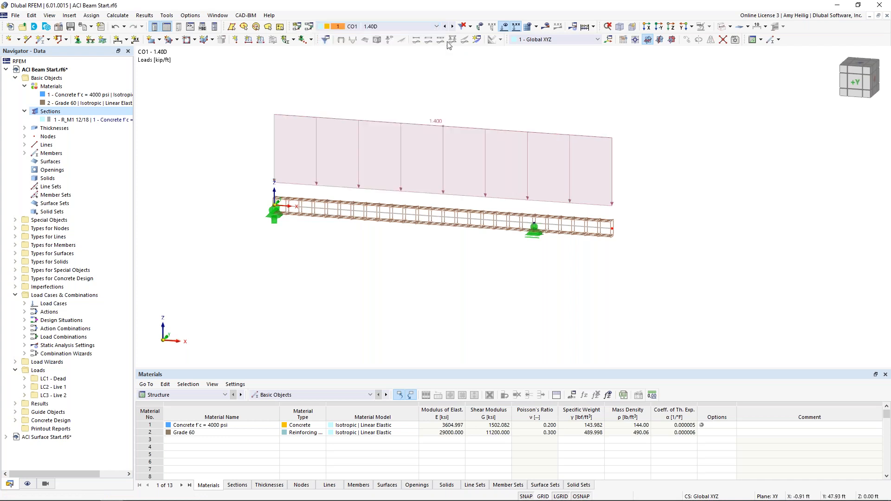
left_click(453, 26)
left_click(453, 26)
left_click(453, 27)
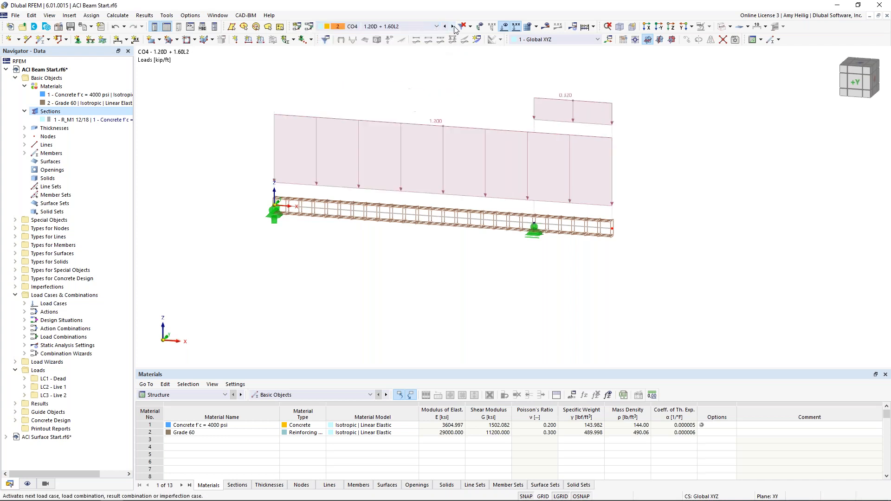
left_click(453, 26)
left_click(453, 27)
left_click(453, 26)
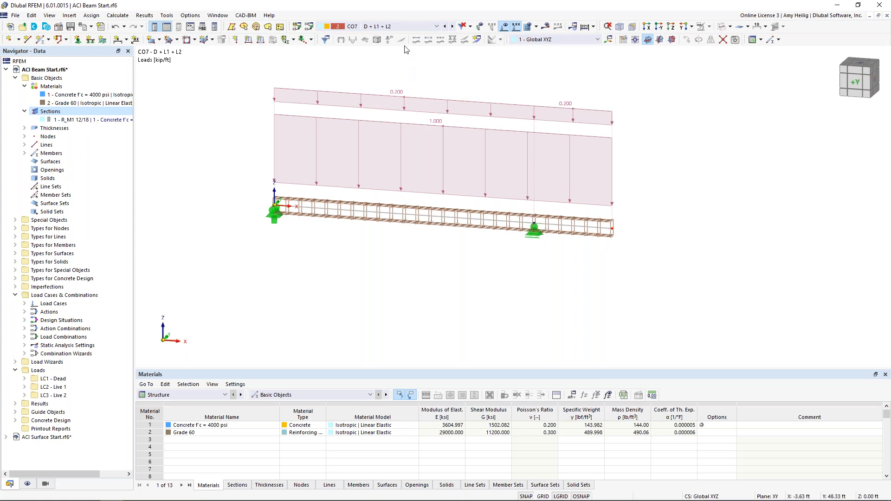
Calculate and display the results of design situation DS1 - Section 2.3 (LRFD).
left_click(406, 27)
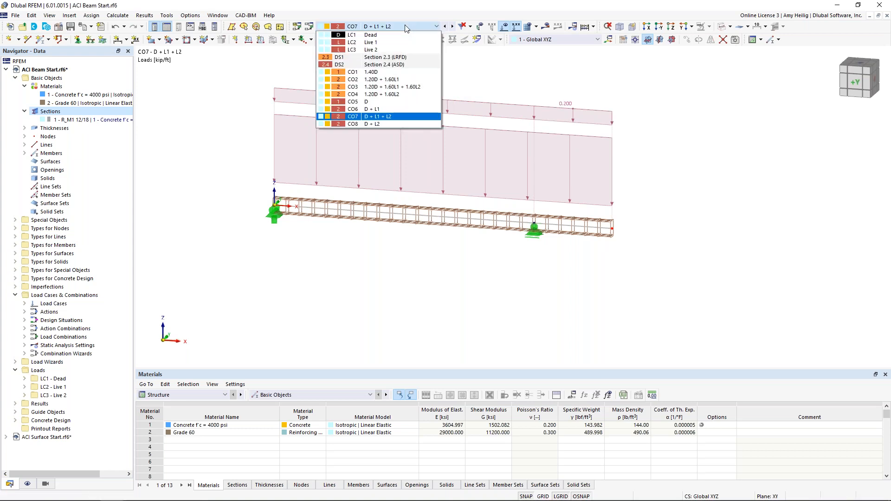
left_click(402, 57)
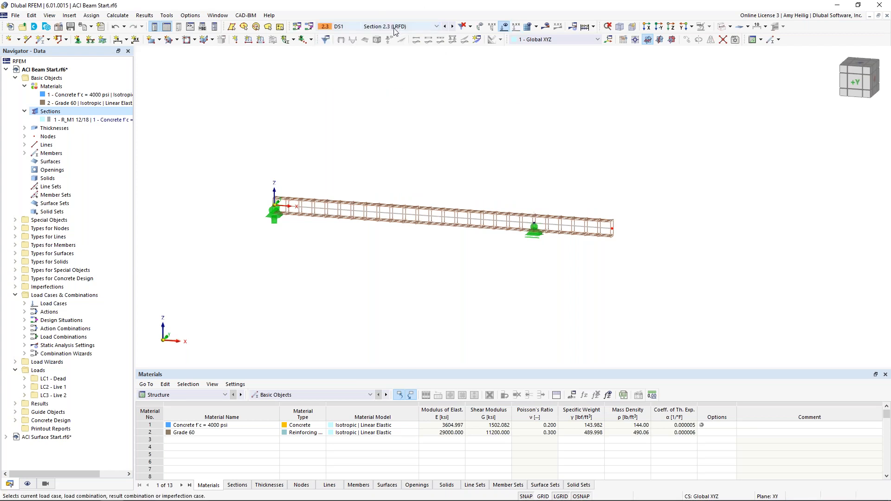
left_click(545, 26)
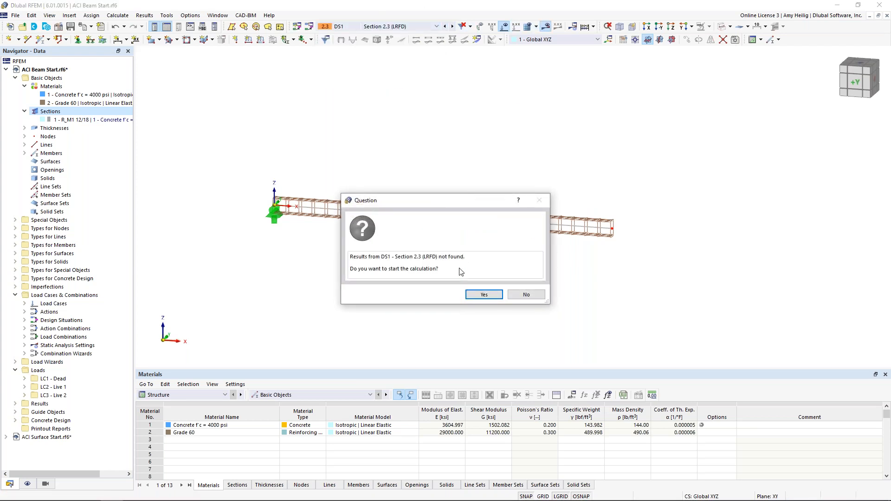
left_click(483, 294)
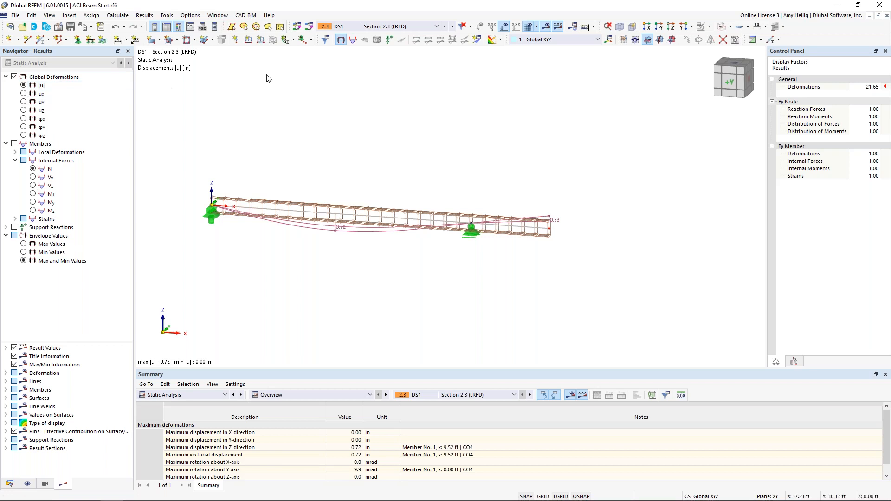
Examine the beam's axial force N and shear force Vz diagrams, comparing the maximum and minimum envelope values.
left_click(14, 144)
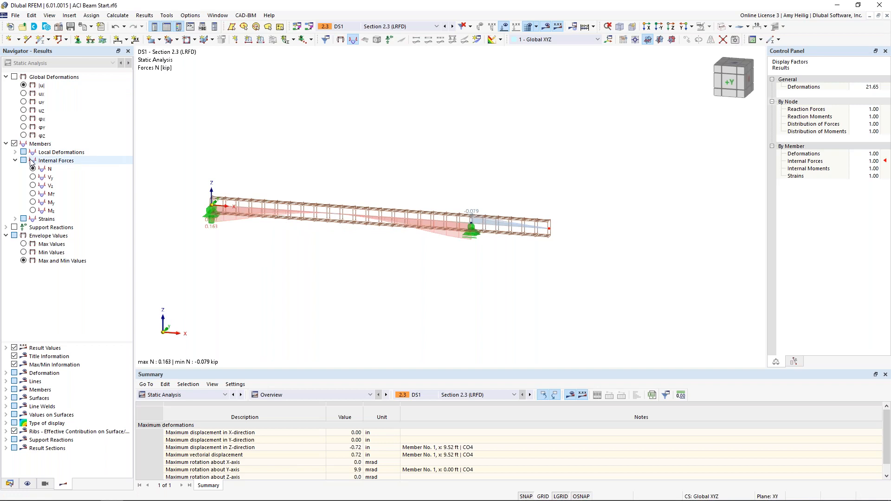
scroll(374, 260, "up", 3)
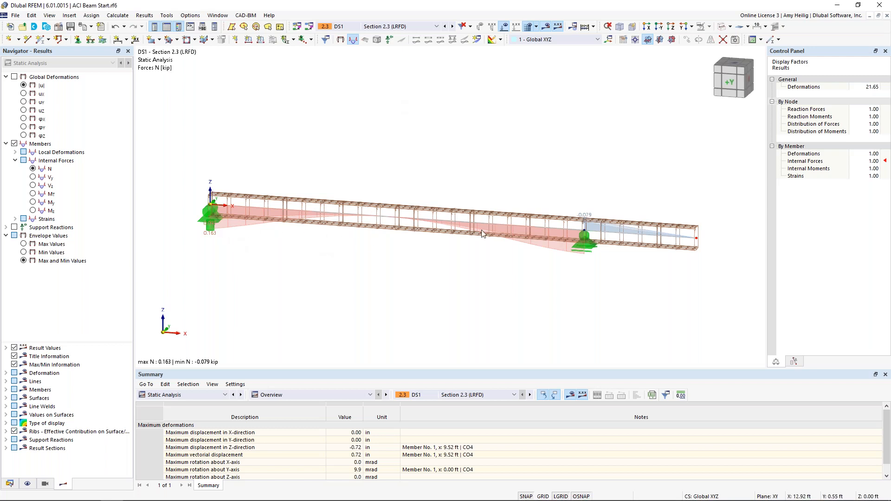
left_click(33, 185)
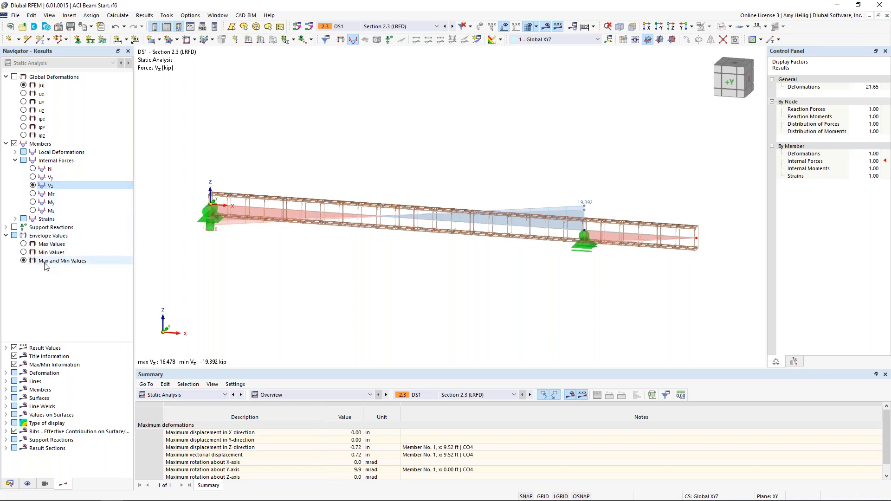
left_click(24, 245)
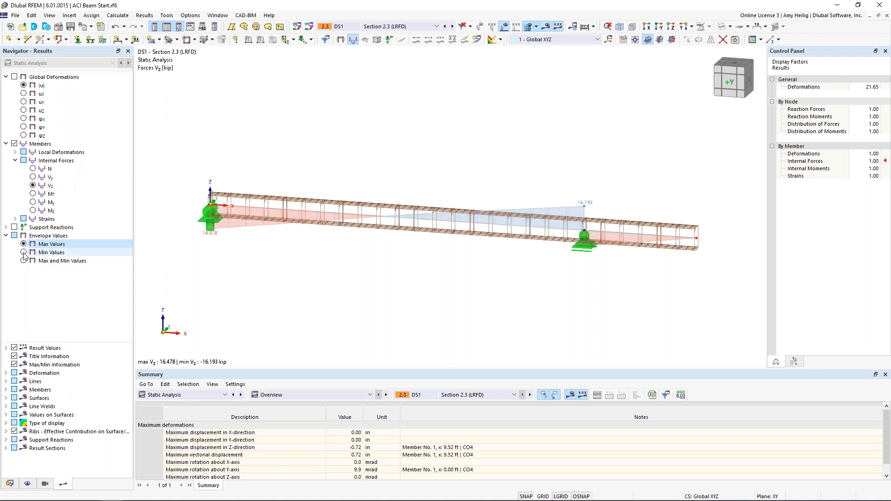
left_click(23, 252)
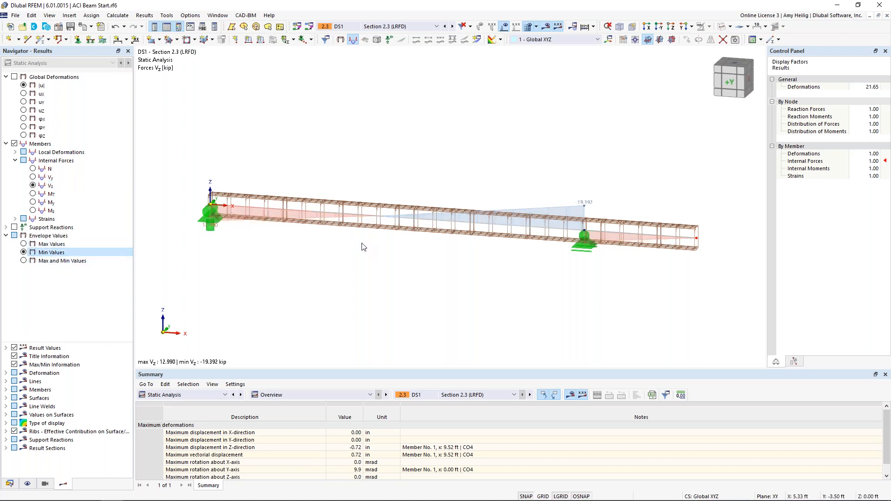
Display the My bending moments together with the support reactions, using both maximum and minimum envelope values.
left_click(32, 202)
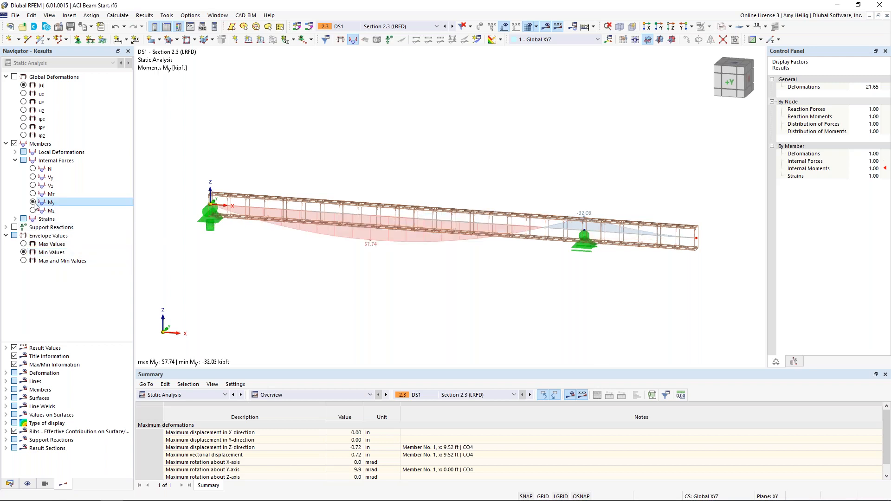
left_click(24, 261)
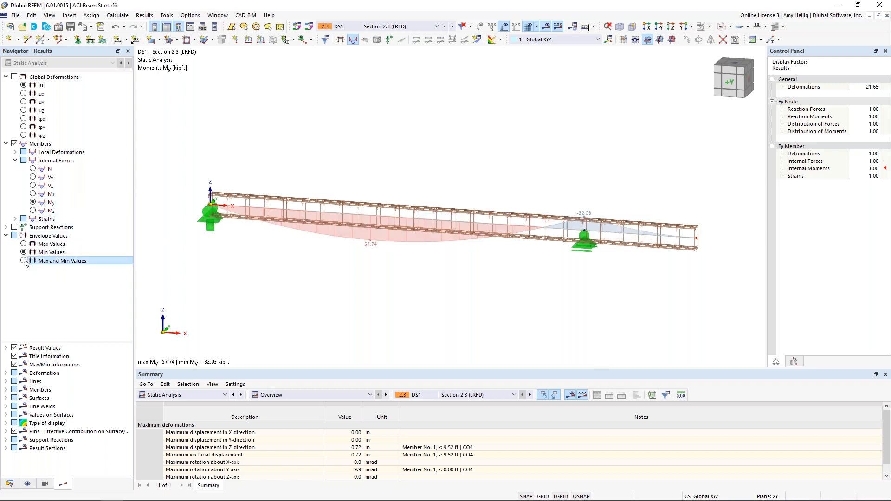
left_click(15, 227)
scroll(350, 246, "down", 2)
middle_click_drag(368, 255, 424, 195)
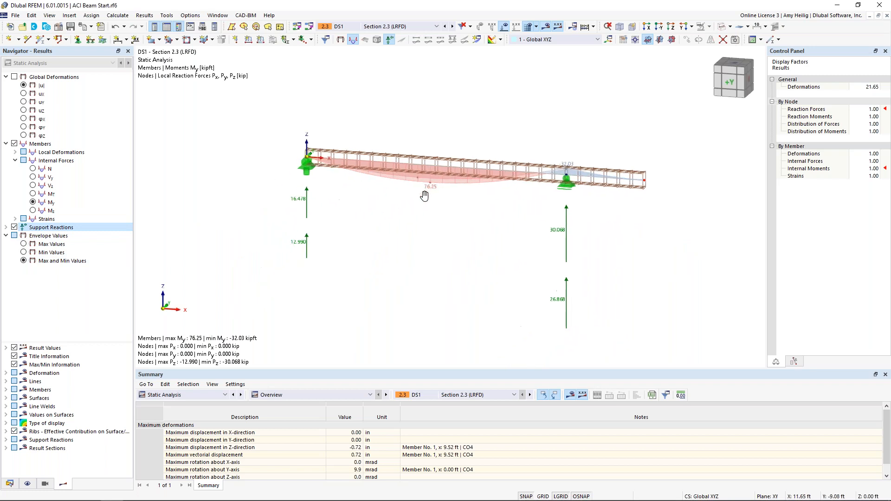
scroll(424, 195, "up", 1)
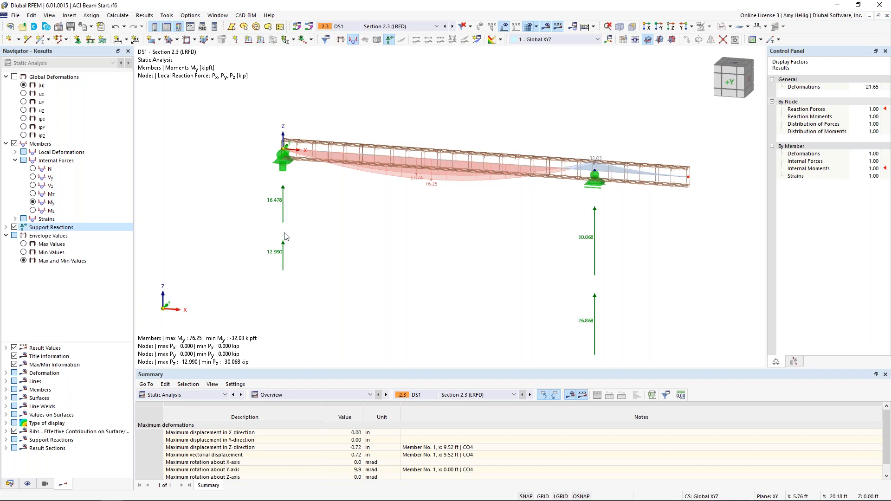
Open the beam member for editing with results hidden and review its concrete effective lengths, concrete cover and shear reinforcement.
left_click(545, 27)
middle_click_drag(518, 132, 436, 157)
left_click(428, 186)
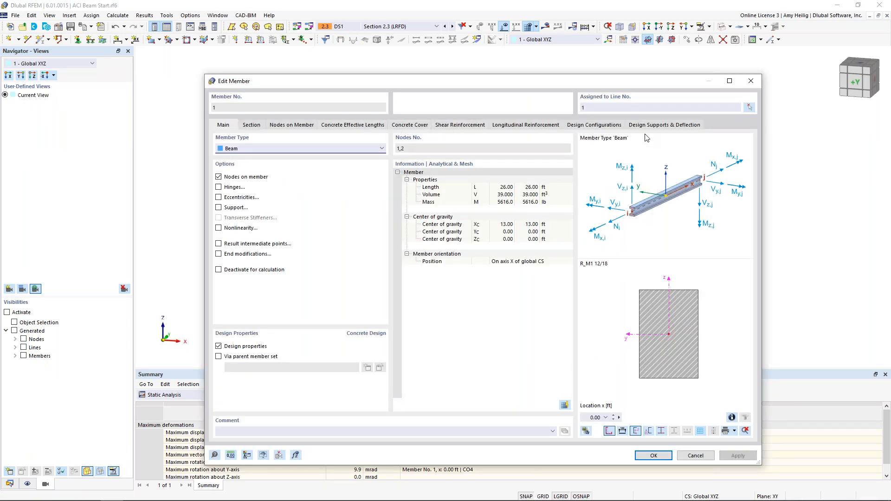
left_click(360, 126)
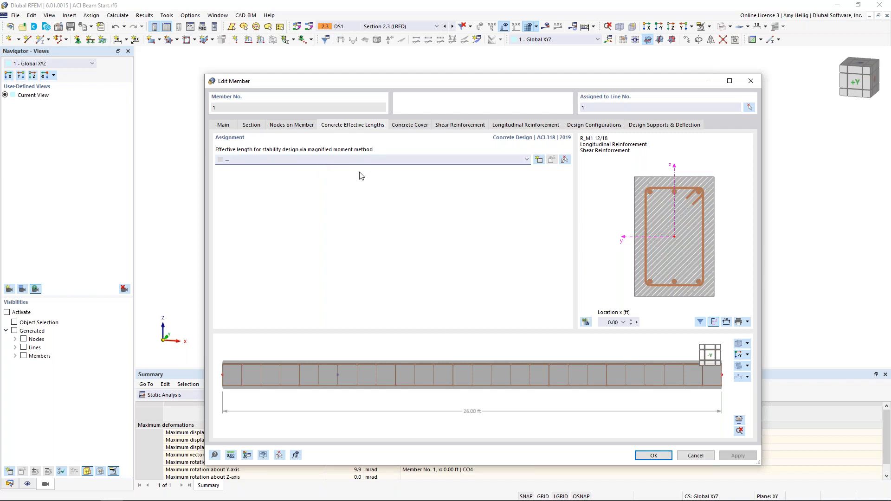
left_click(402, 126)
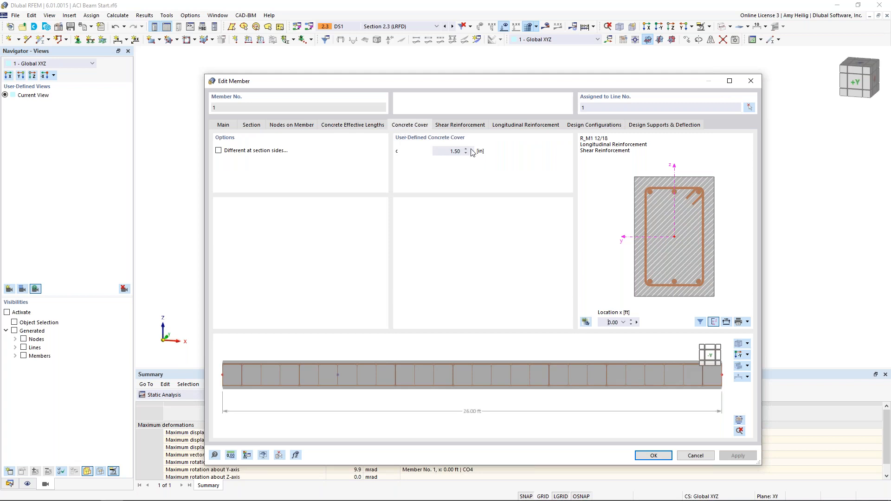
left_click(467, 127)
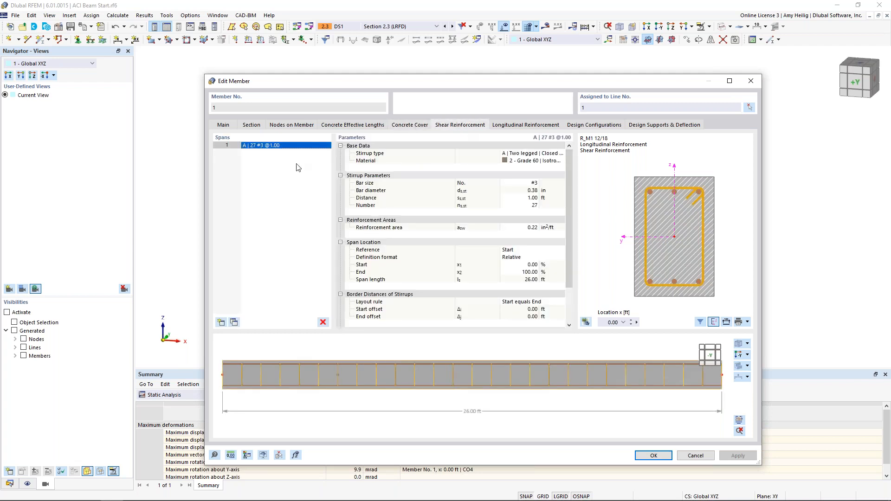
Try splitting the beam's shear reinforcement into three stirrup spans and delete the two added spans.
left_click(221, 322)
left_click(221, 322)
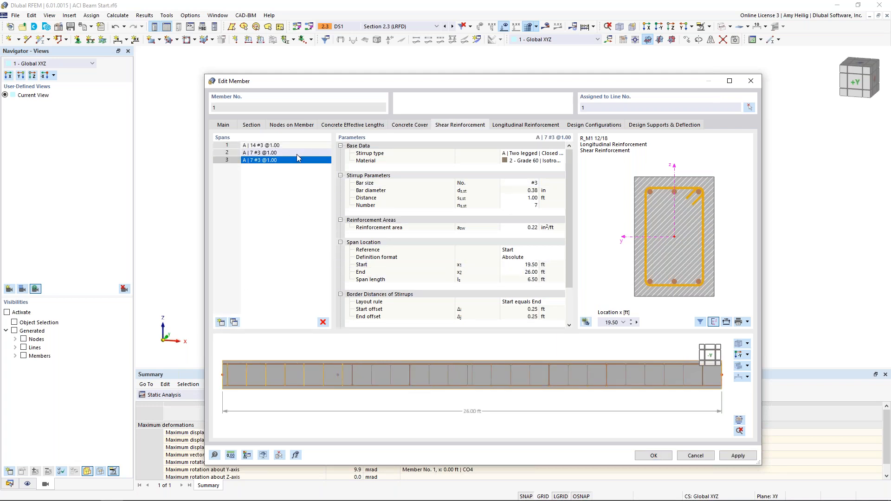
left_click(323, 322)
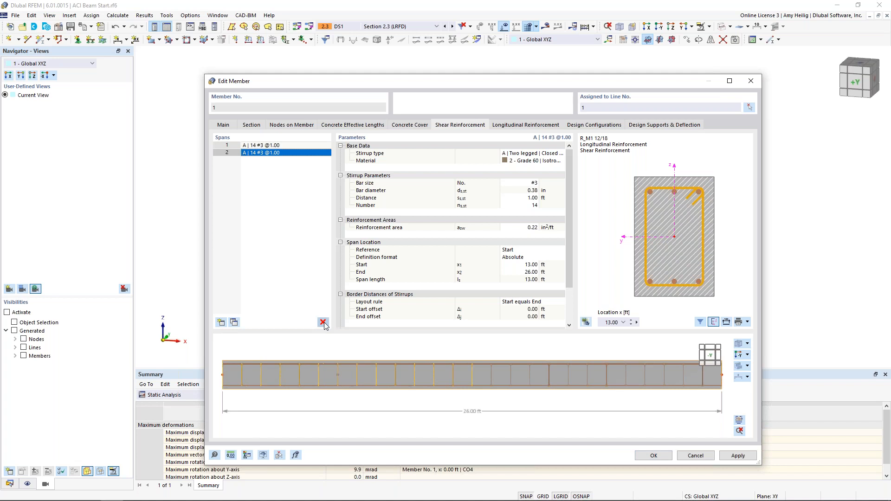
left_click(323, 322)
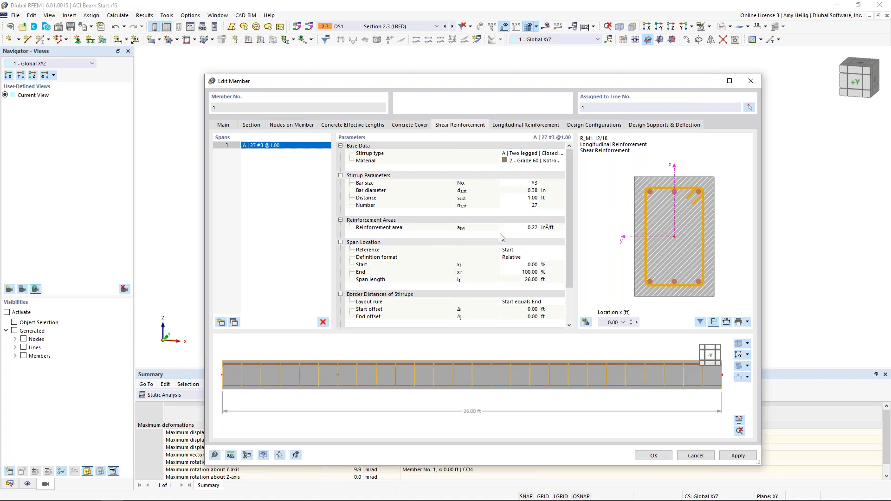
Set the stirrup distance to 0.5 ft along the full beam and check the stirrup layout in 3D.
left_click(532, 198)
type("0.5")
key("Tab")
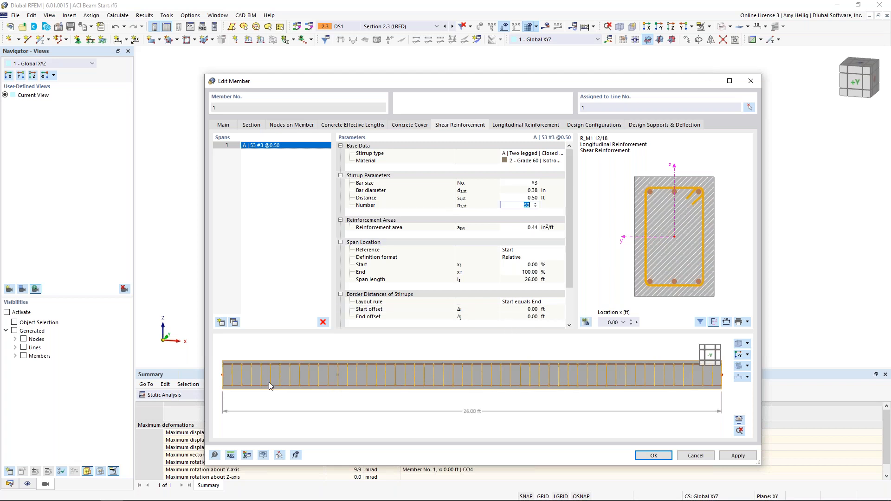
middle_click_drag(654, 378, 600, 383, "ctrl")
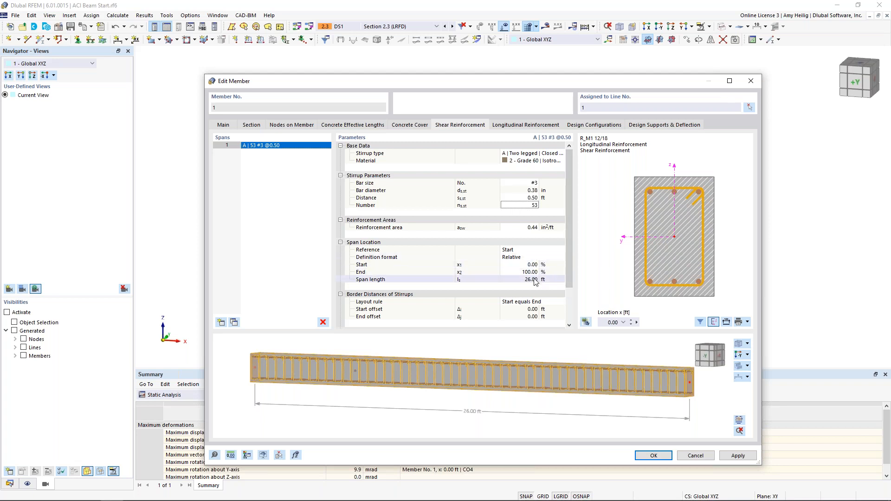
Change the longitudinal reinforcement's rebar type to B | Unsymmetrical.
left_click(527, 126)
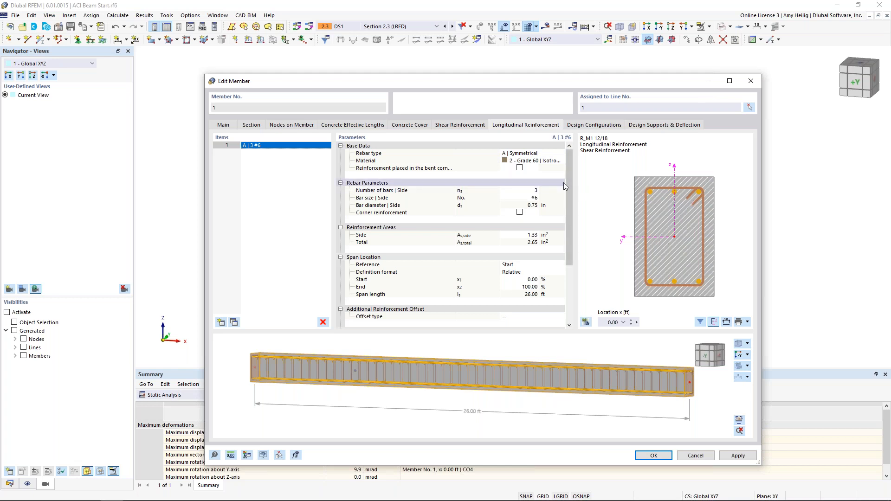
left_click(554, 155)
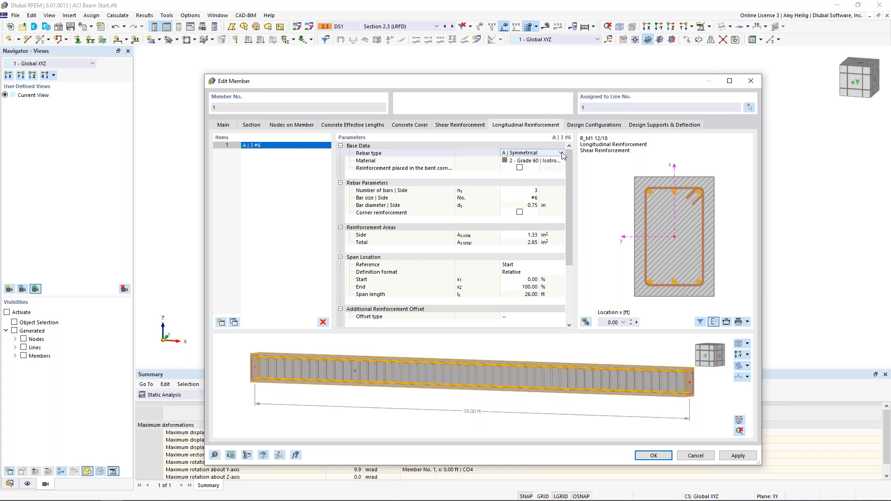
left_click(562, 154)
left_click(558, 170)
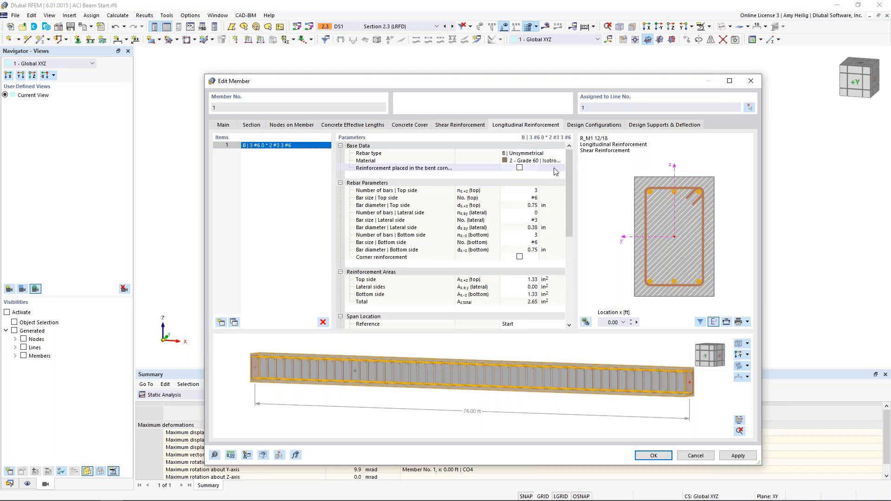
Set the top side longitudinal reinforcement to 2 bars of size #5.
left_click(530, 189)
left_click(535, 192)
left_click(535, 199)
left_click(535, 198)
left_click(524, 255)
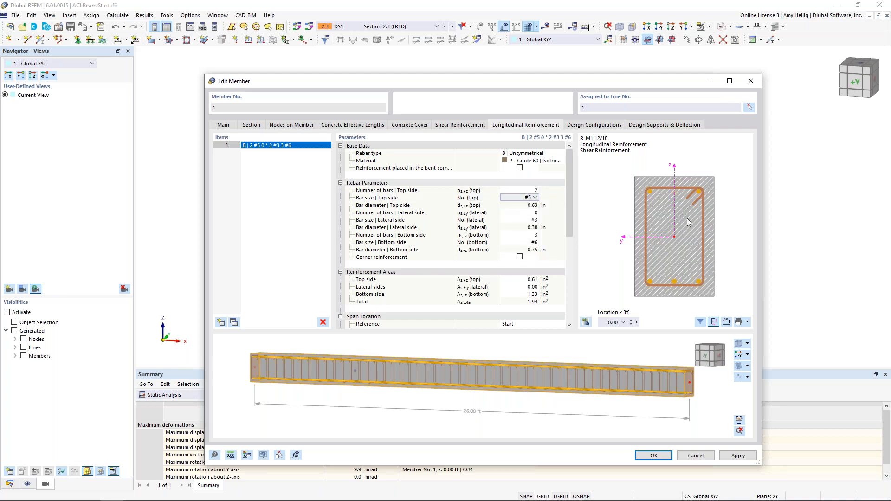
Set the lateral side longitudinal reinforcement to 1 bar of size #4.
left_click(534, 214)
left_click(535, 213)
left_click(534, 220)
left_click(535, 220)
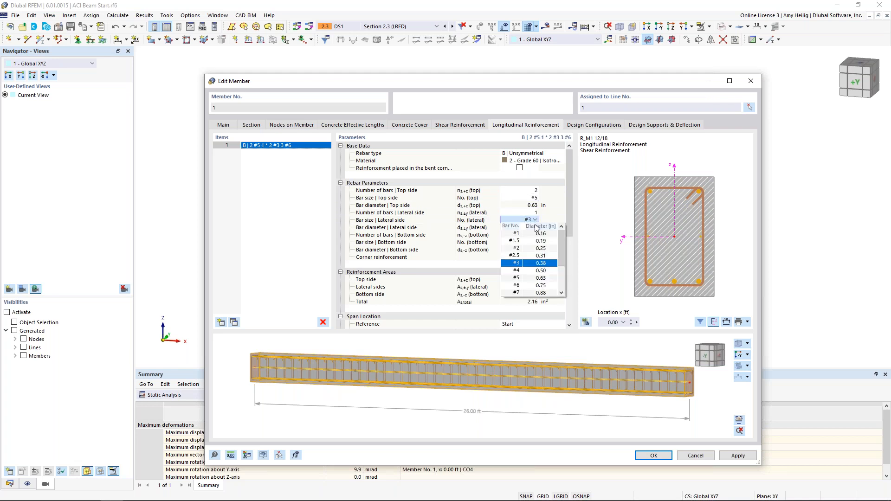
left_click(534, 270)
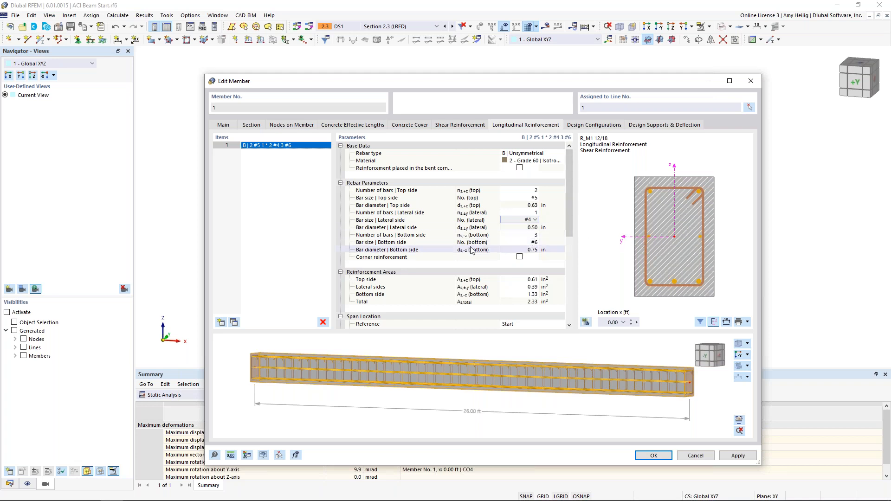
Set the bottom side longitudinal reinforcement to 5 bars of size #5.
left_click(535, 235)
type("4")
left_click(535, 233)
left_click(535, 242)
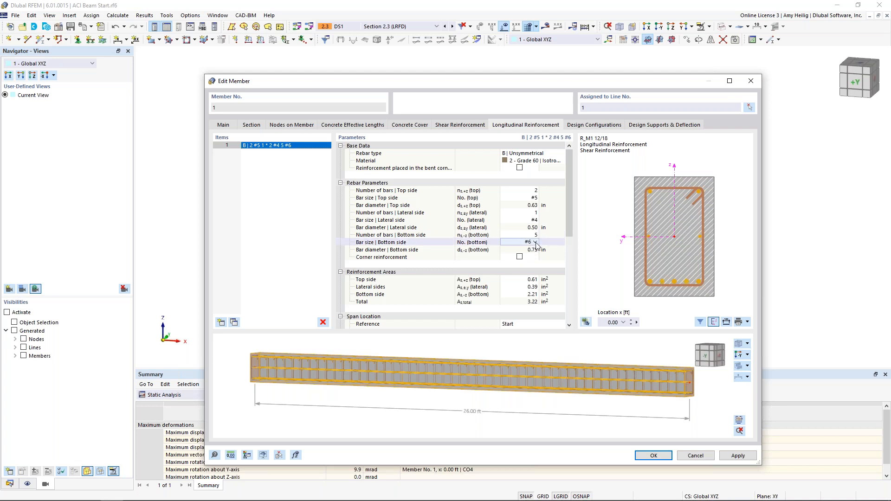
left_click(535, 243)
left_click(537, 300)
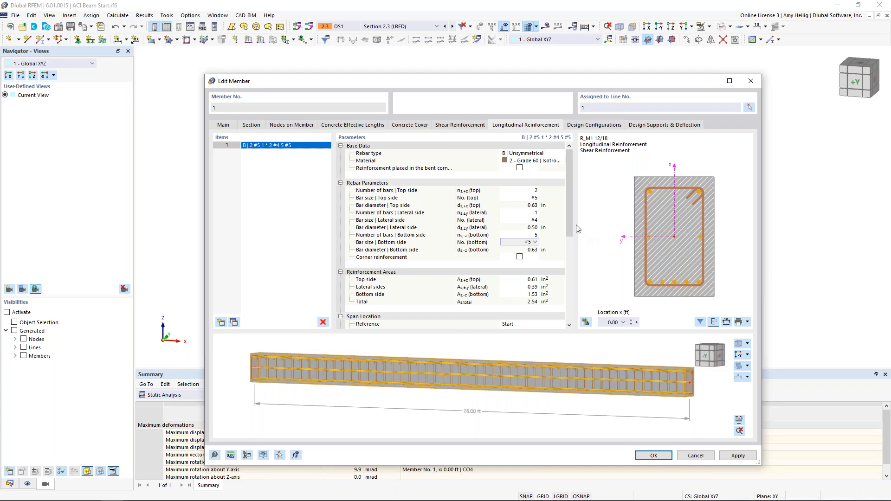
Check the longitudinal bars' span location, anchorage settings and 3D layout against the beam and its supports in the model.
left_click_drag(569, 223, 564, 252)
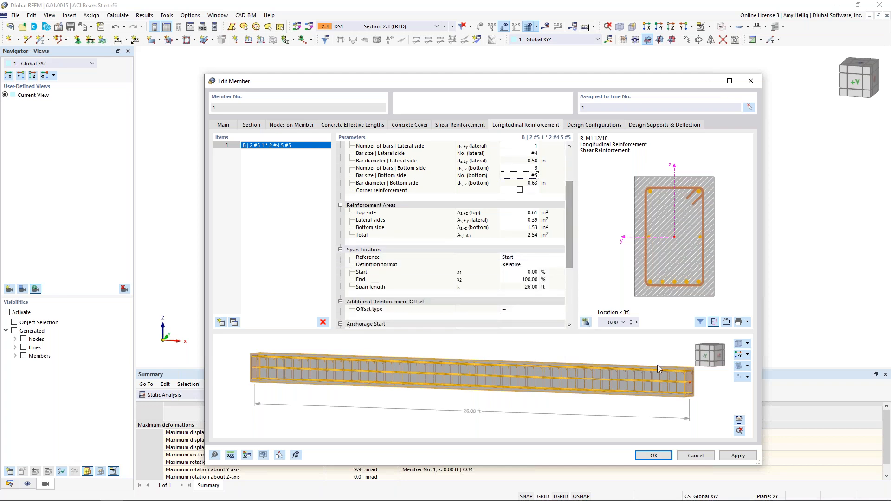
middle_click_drag(661, 388, 696, 356, "ctrl")
left_click_drag(570, 239, 567, 274)
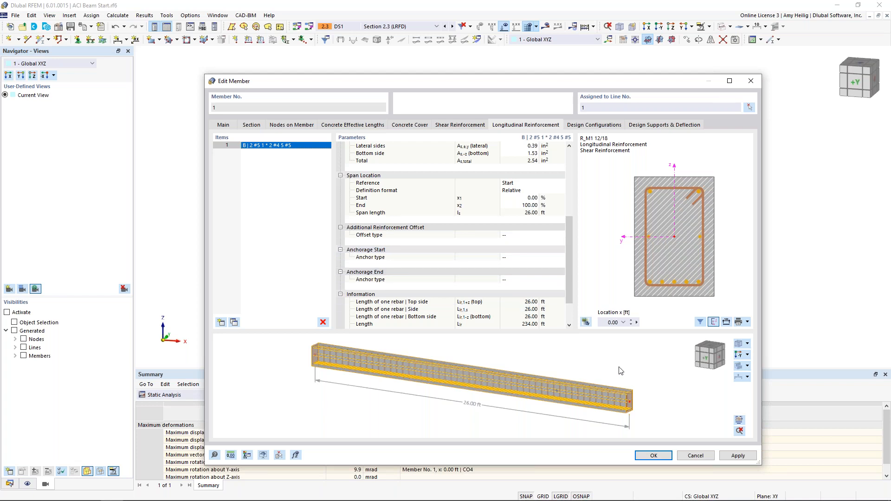
left_click_drag(520, 82, 449, 301)
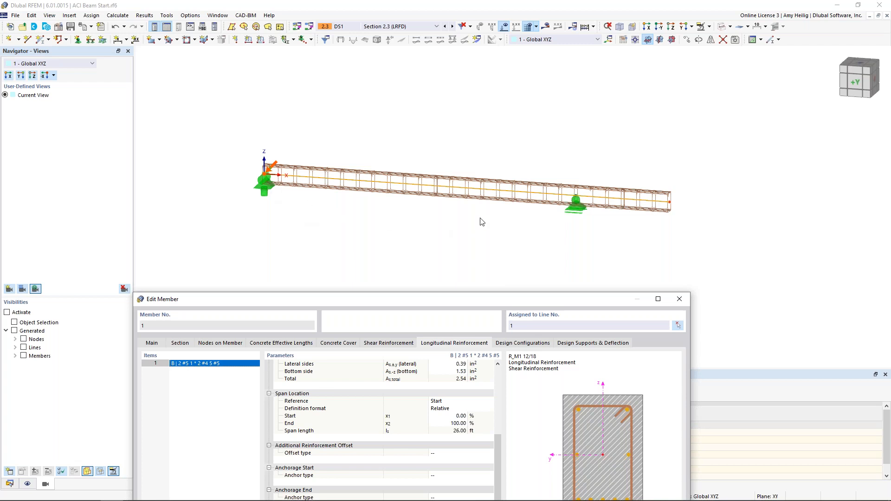
left_click_drag(510, 300, 553, 68)
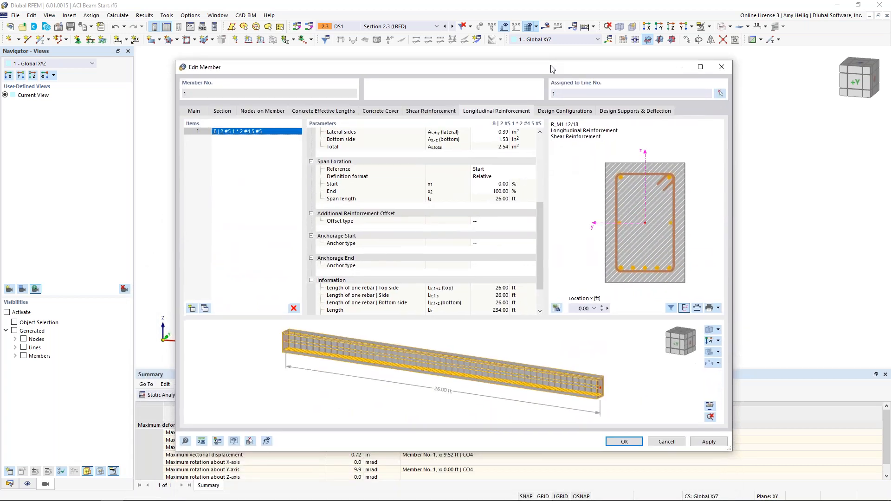
Add a second longitudinal reinforcement item of type D | Line with 4 bars of size #6.
left_click(192, 309)
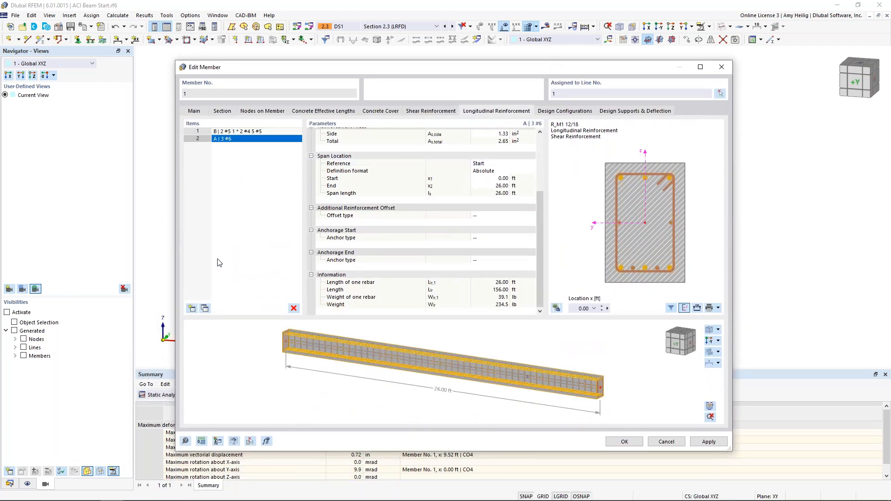
scroll(503, 163, "up", 4)
left_click(511, 141)
left_click(532, 140)
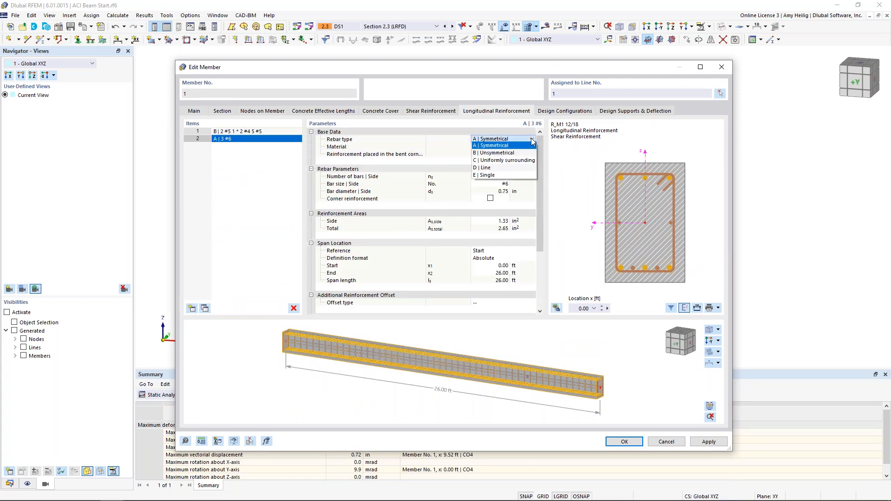
left_click(520, 168)
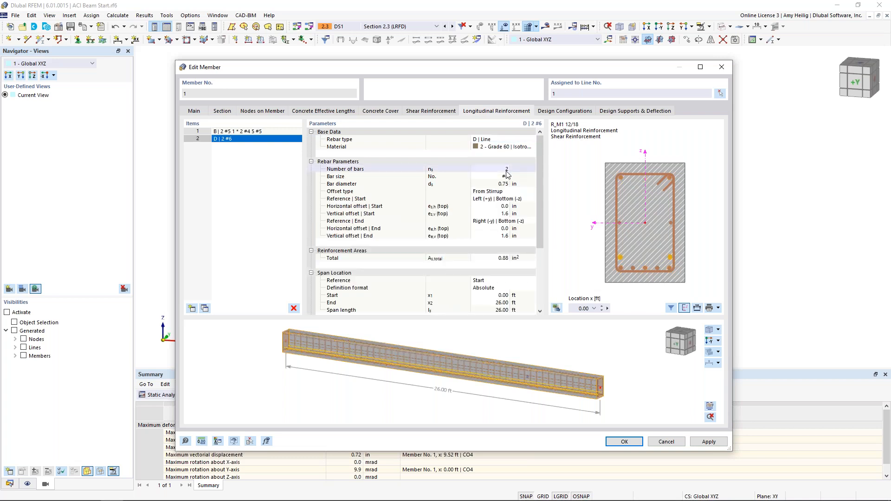
left_click(506, 171)
left_click(502, 176)
left_click(506, 176)
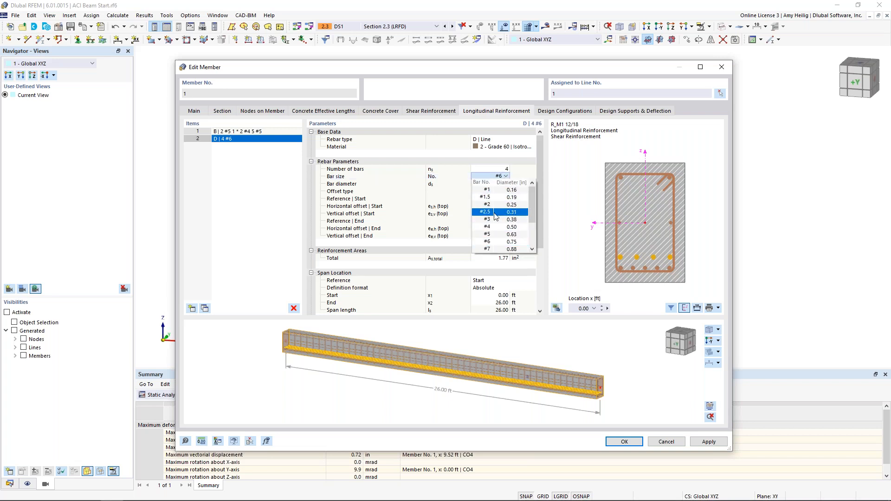
left_click(488, 241)
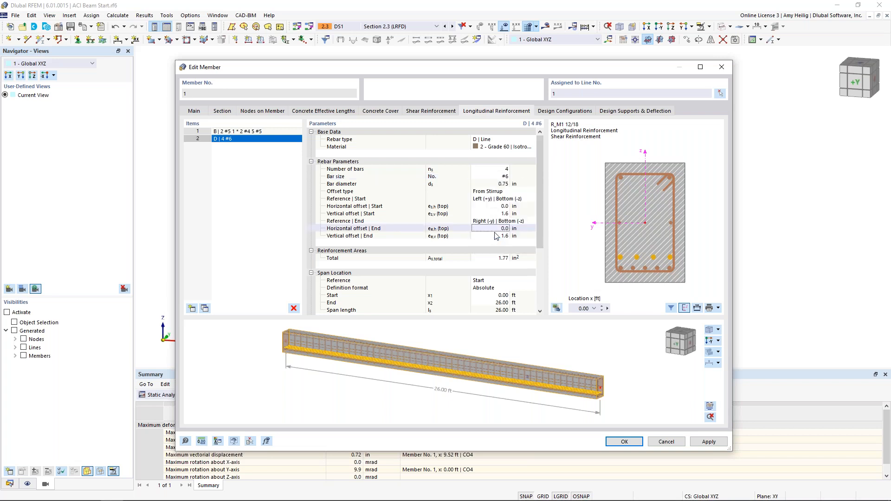
Set the line reinforcement's horizontal start offset to 0 in and its vertical start and end offsets to 1.7 in.
left_click(502, 207)
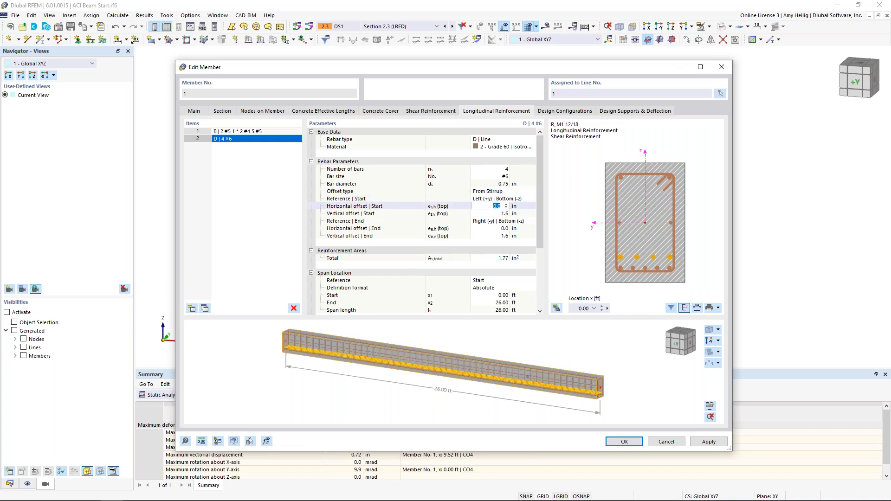
type("0")
key("Tab")
type("1.7")
key("Tab")
key("Tab")
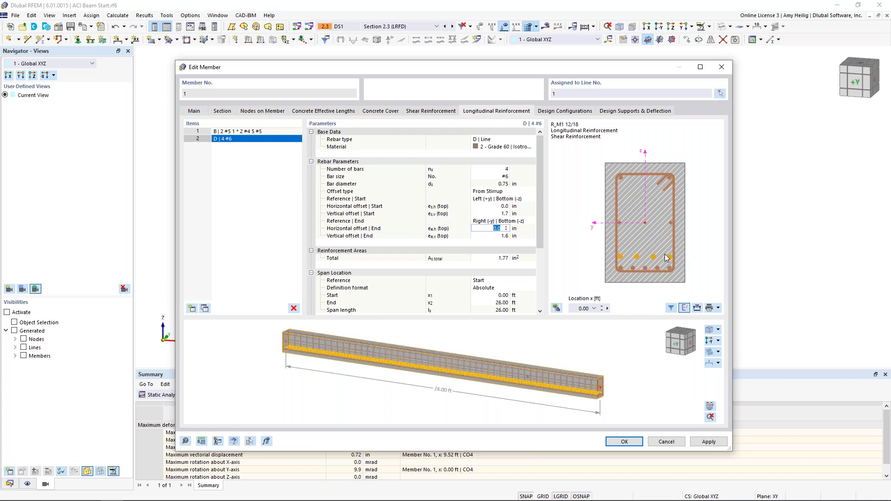
key("Tab")
type("1.")
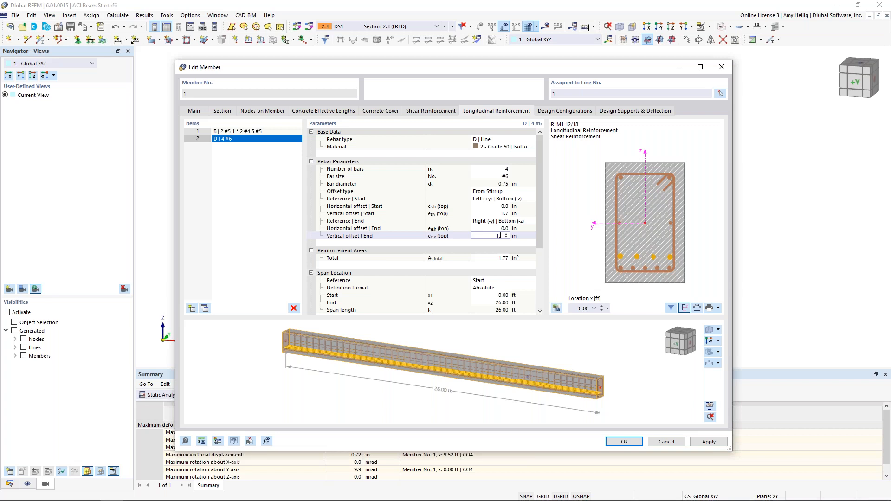
key("Tab")
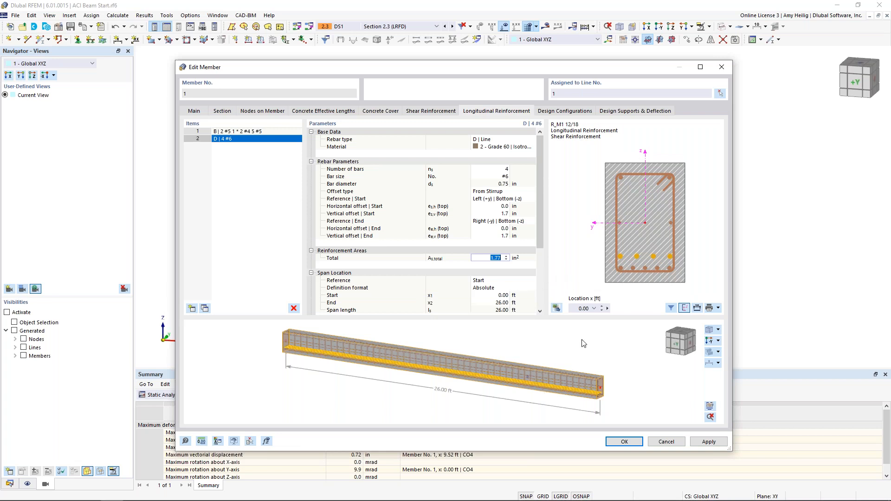
Limit the line reinforcement's span to start at 3 ft and end at 17 ft, and inspect the bars in 3D.
left_click_drag(538, 223, 536, 254)
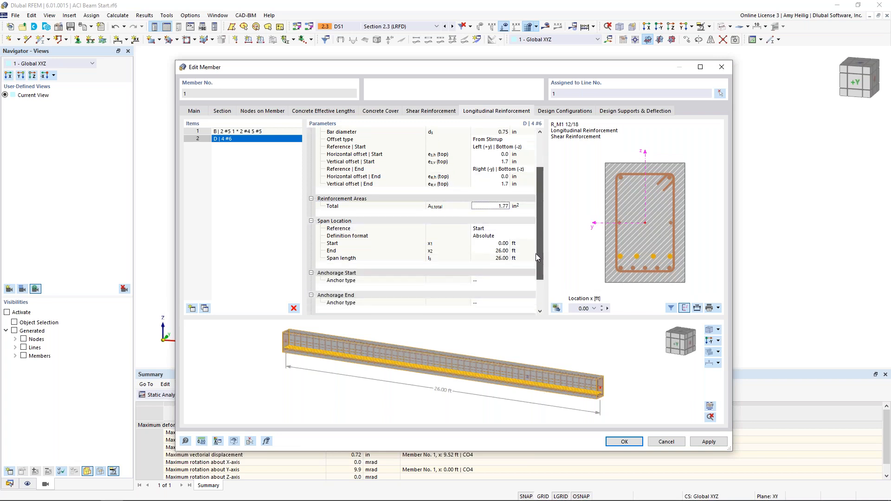
left_click(503, 245)
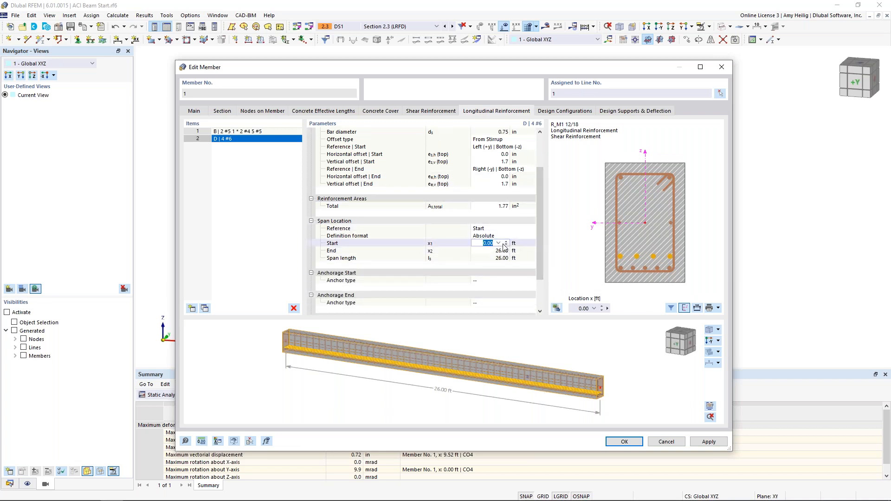
type("3")
left_click(499, 251)
type("1")
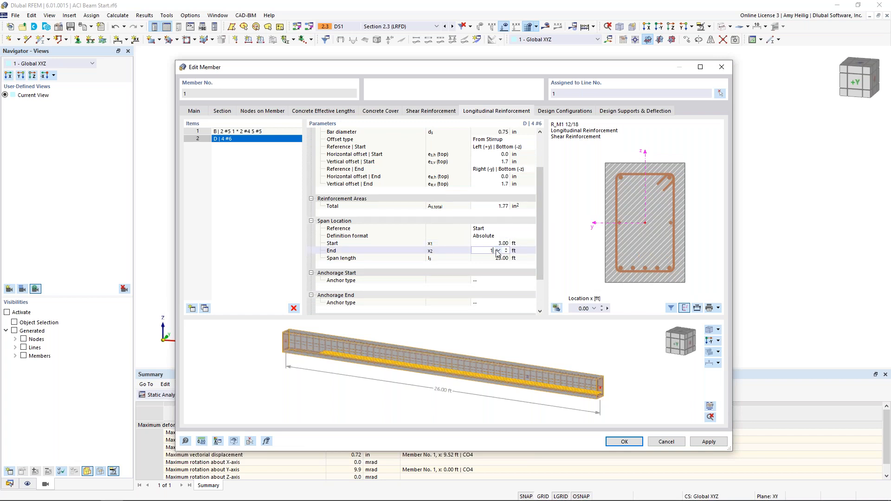
type("7")
key("Return")
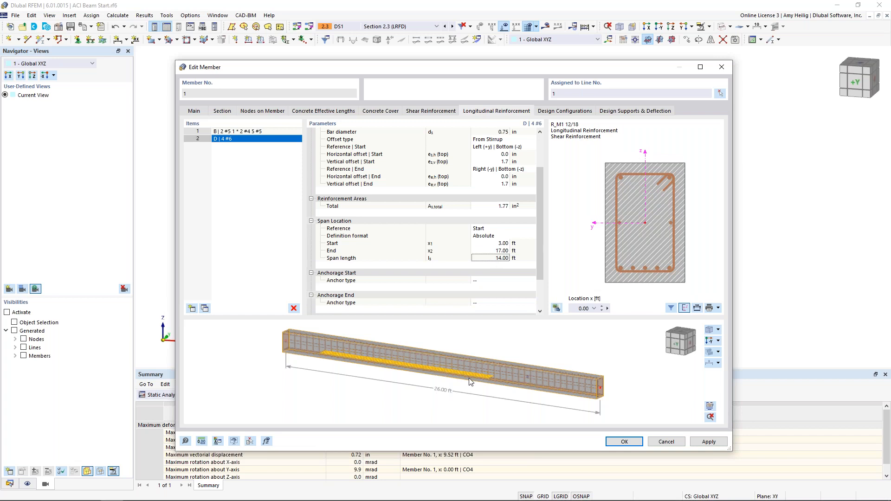
scroll(355, 367, "up", 3)
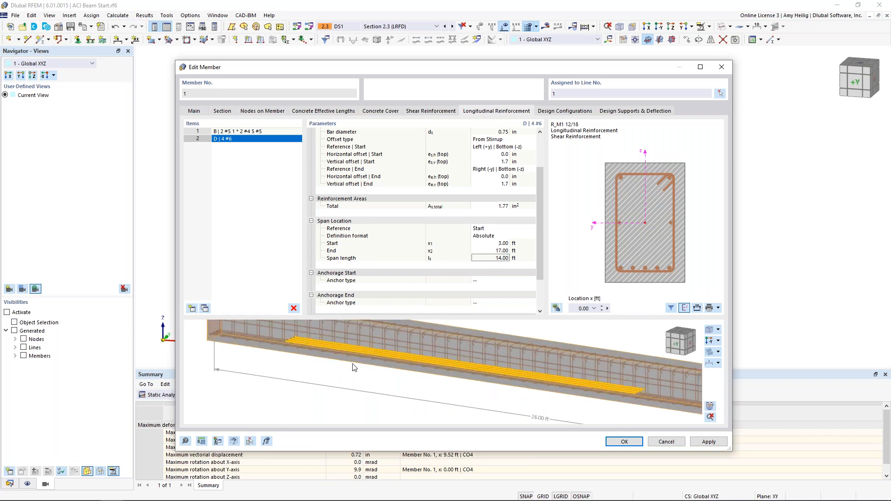
Compare the extent of the 4 #6 line reinforcement with the beam's supports in the model.
scroll(354, 368, "down", 2)
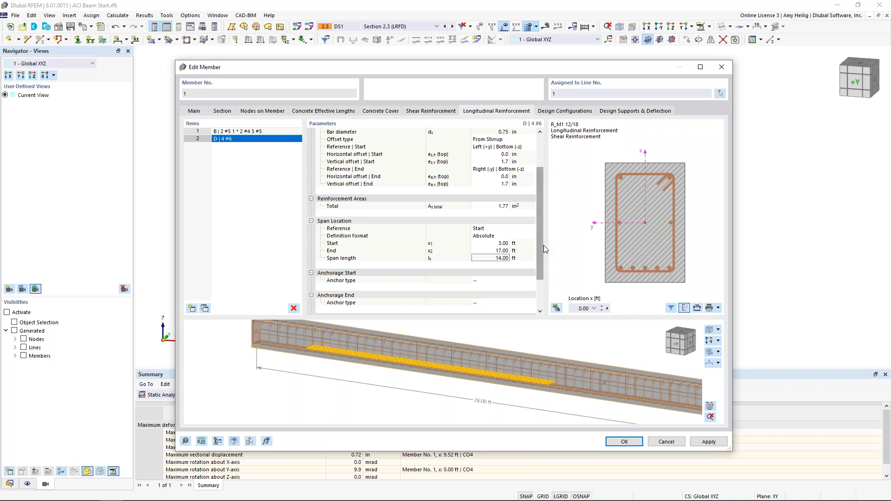
left_click_drag(594, 72, 552, 323)
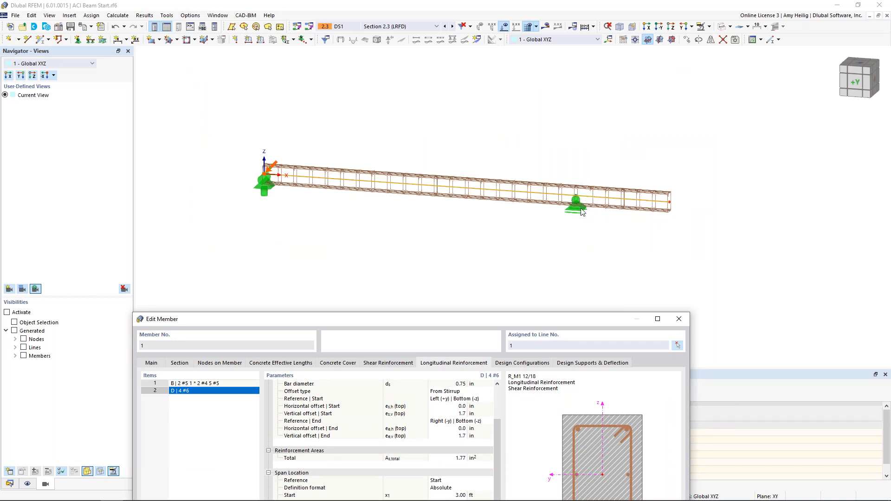
left_click_drag(548, 320, 599, 58)
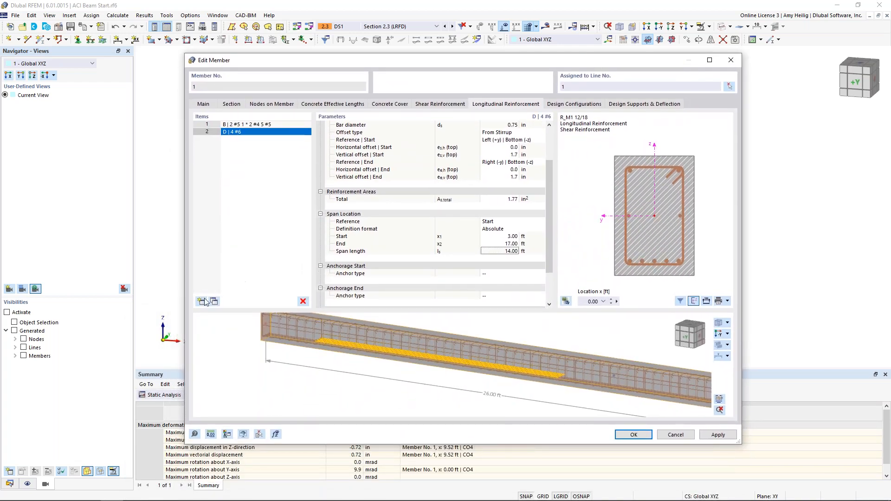
Add a third longitudinal reinforcement item of type D | Line with 2 bars of size #5.
double_click(266, 212)
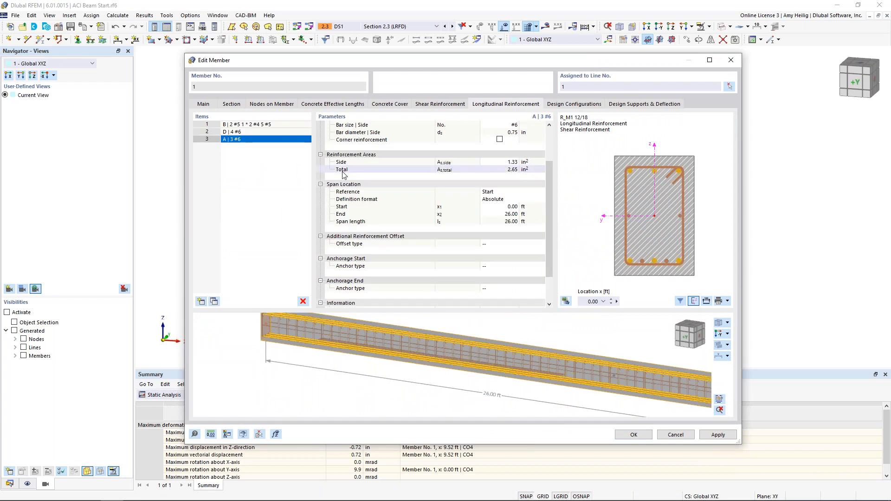
scroll(511, 167, "up", 3)
left_click(509, 133)
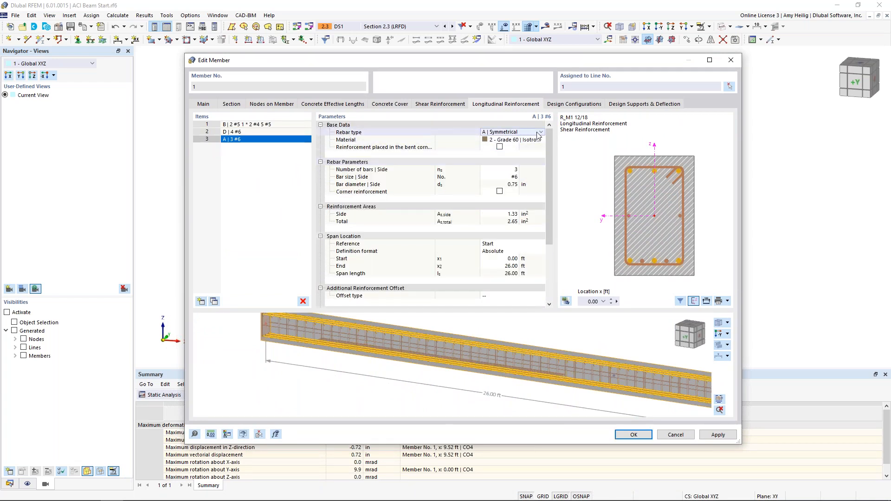
left_click(540, 133)
left_click(521, 161)
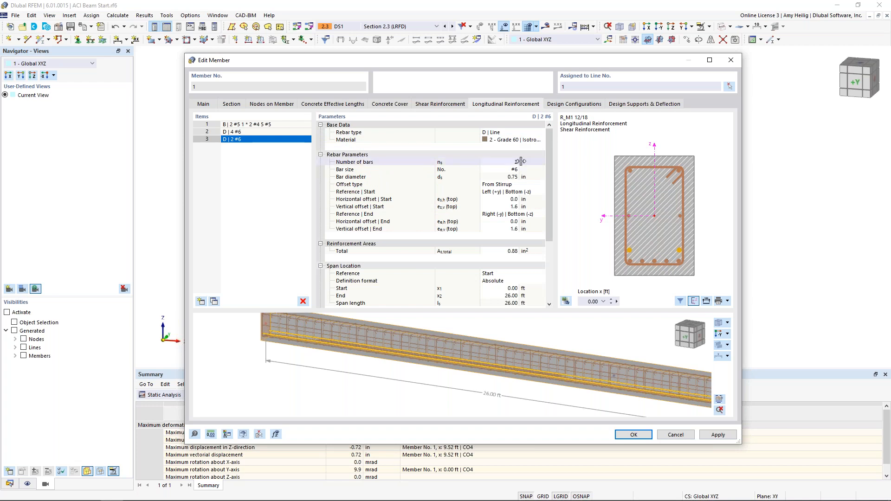
left_click(513, 170)
left_click(515, 169)
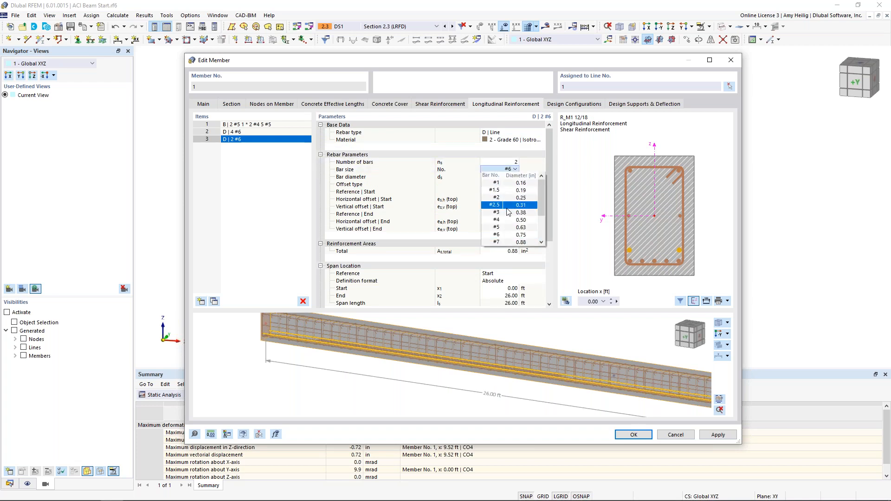
left_click(506, 228)
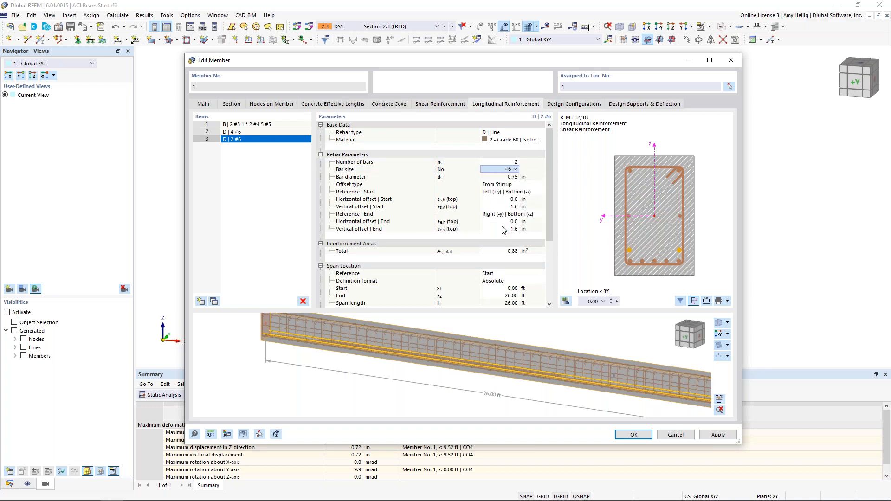
Set the third item's start reference to Center | Top (+z), with a horizontal offset of -1.2 in and a vertical offset of 0 in.
left_click(505, 192)
left_click(540, 191)
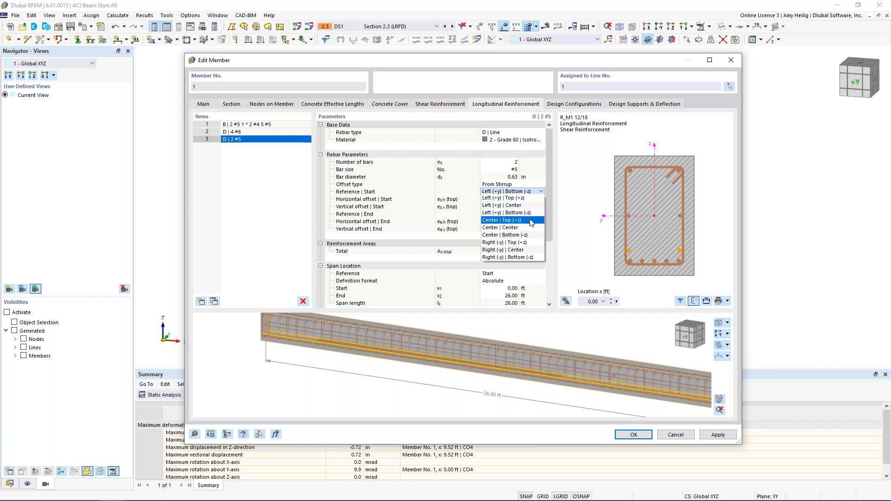
left_click(531, 220)
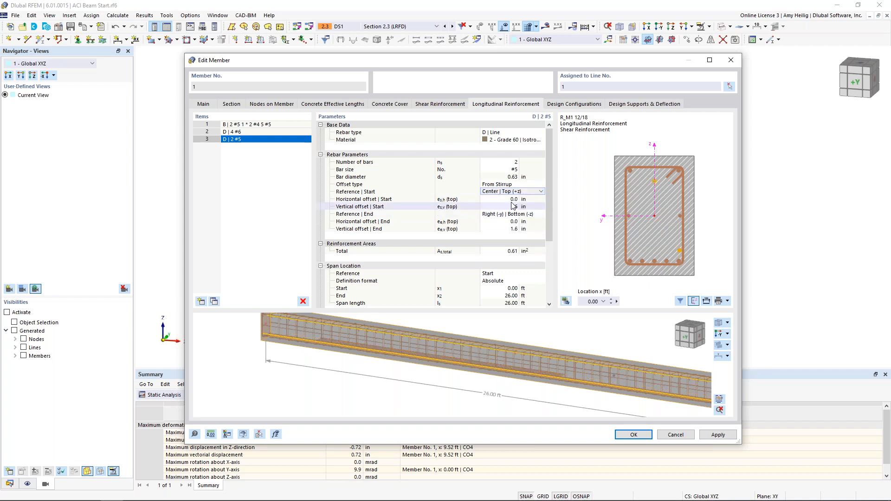
key("Tab")
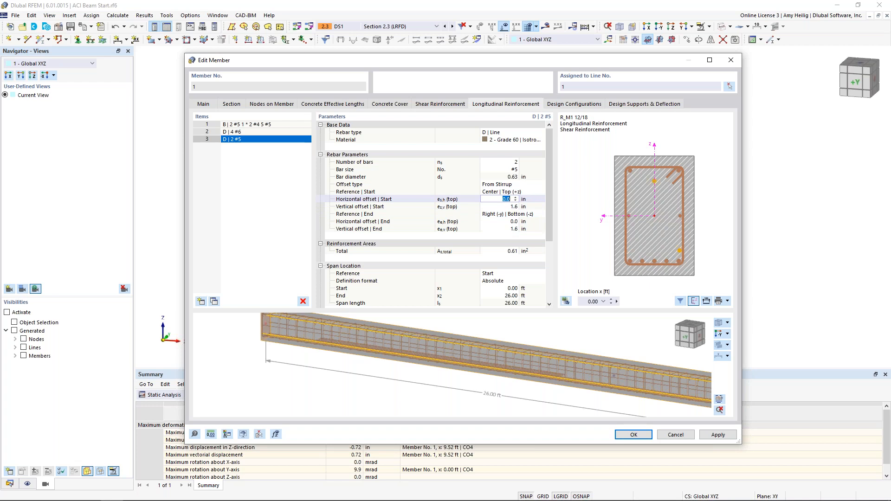
type("-1.2")
key("Tab")
type("0")
key("Tab")
Set the third item's end reference to Center | Top (+z), with a horizontal offset of 1.2 in and a vertical offset of 0 in.
left_click(519, 214)
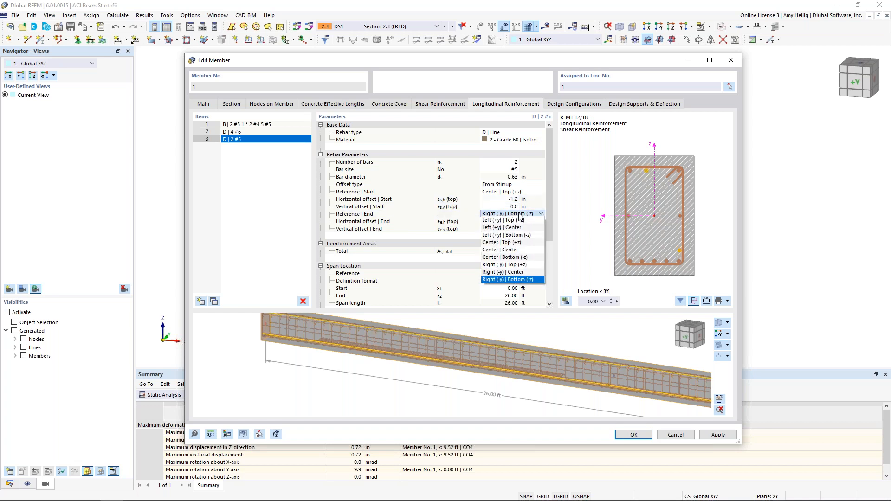
left_click(523, 243)
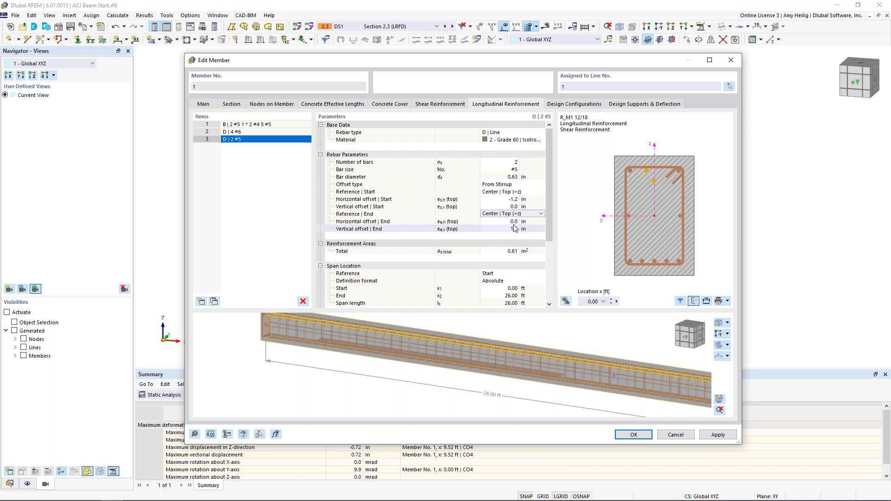
key("Tab")
type("1.")
key("Tab")
type("0")
key("Tab")
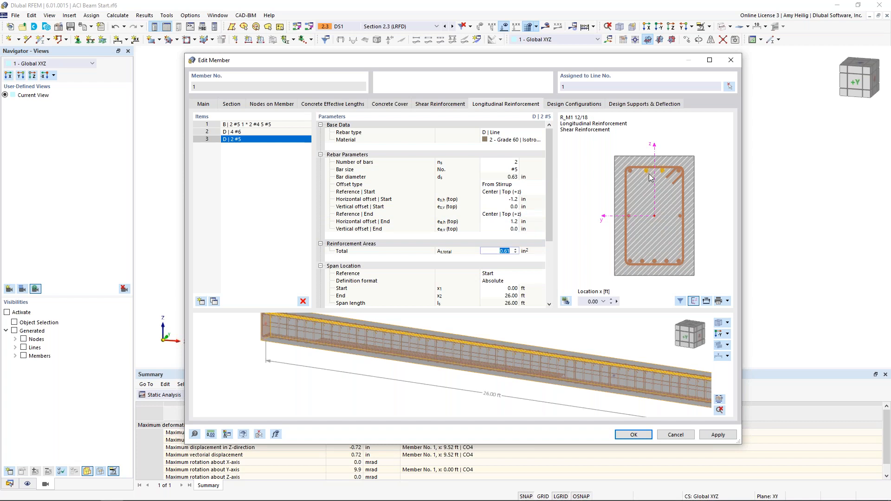
Limit the 2 #5 top bars' span to start at 17 ft and end at 25.5 ft, and inspect them in 3D.
left_click_drag(550, 211, 544, 243)
scroll(639, 366, "down", 1)
middle_click_drag(639, 366, 563, 369)
left_click(506, 244)
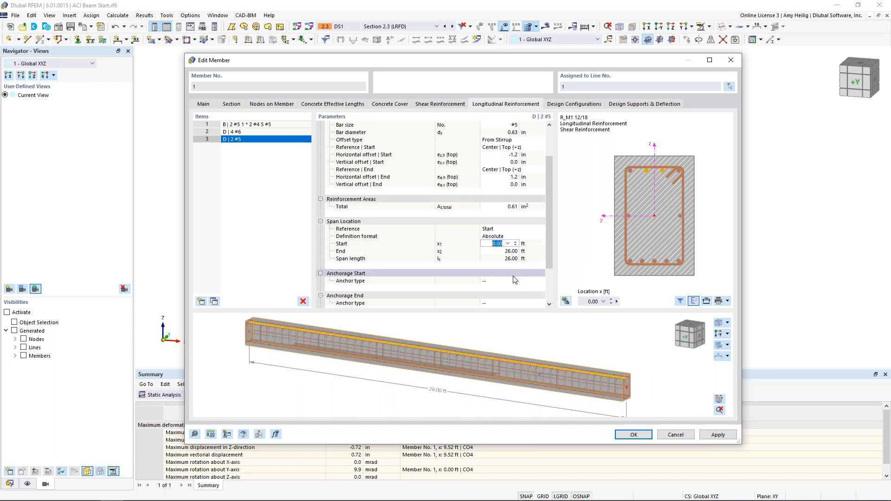
type("1")
key("Tab")
type("2")
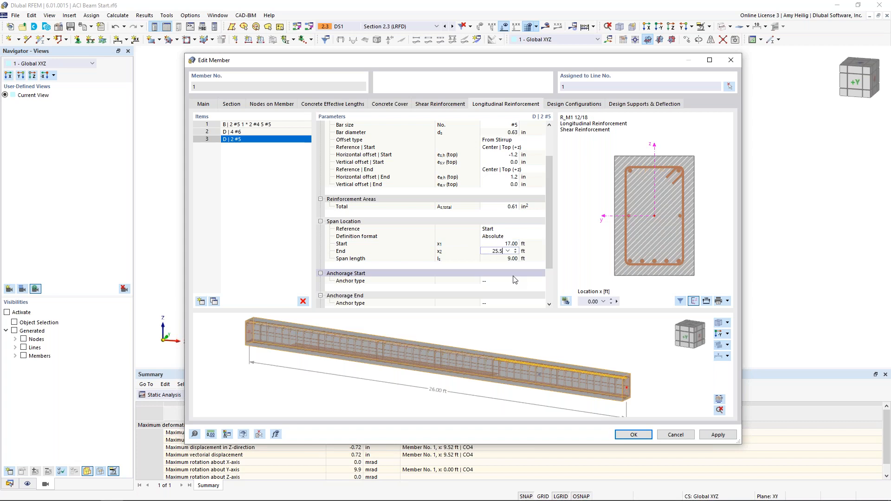
type("5.5")
left_click(513, 279)
scroll(625, 383, "up", 4)
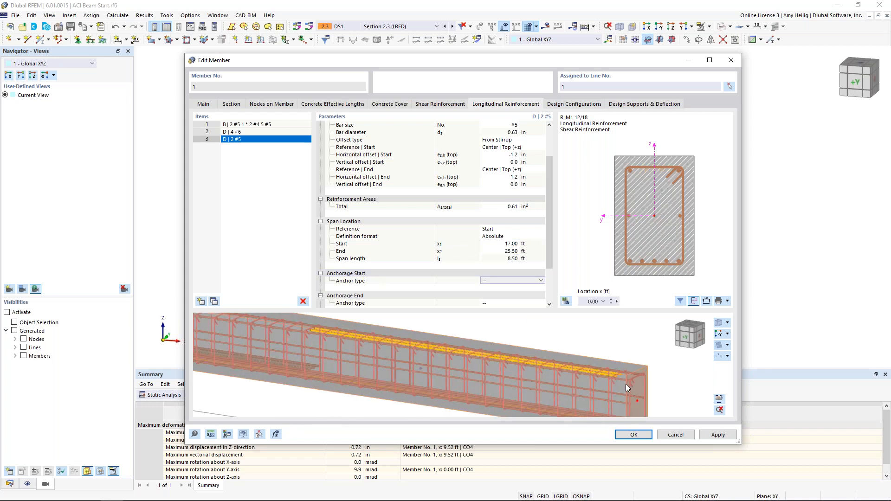
scroll(419, 345, "down", 2)
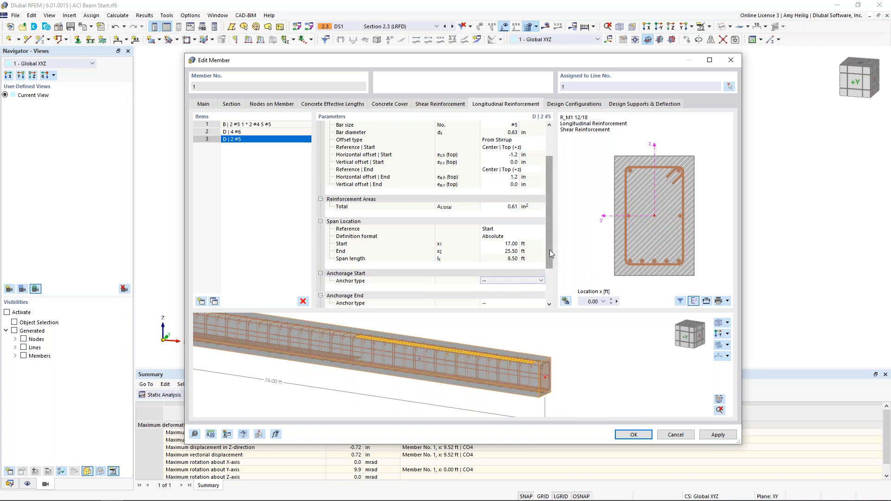
middle_click_drag(538, 360, 594, 358)
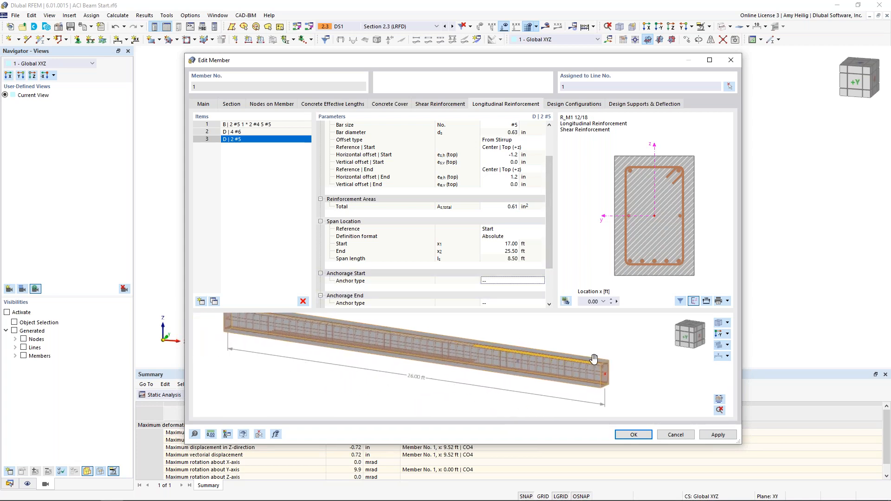
Review the member and stability design parameters of the beam's default ACI 318-19 strength configuration.
left_click(561, 105)
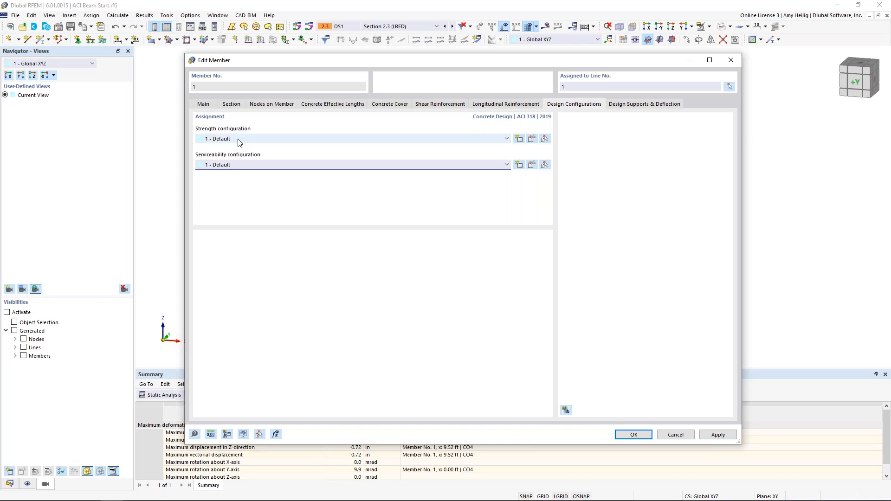
left_click(531, 140)
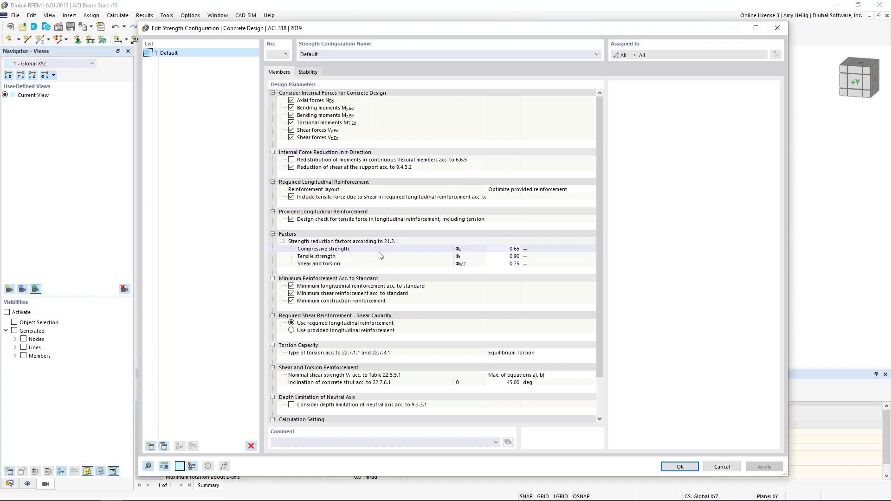
scroll(382, 255, "down", 2)
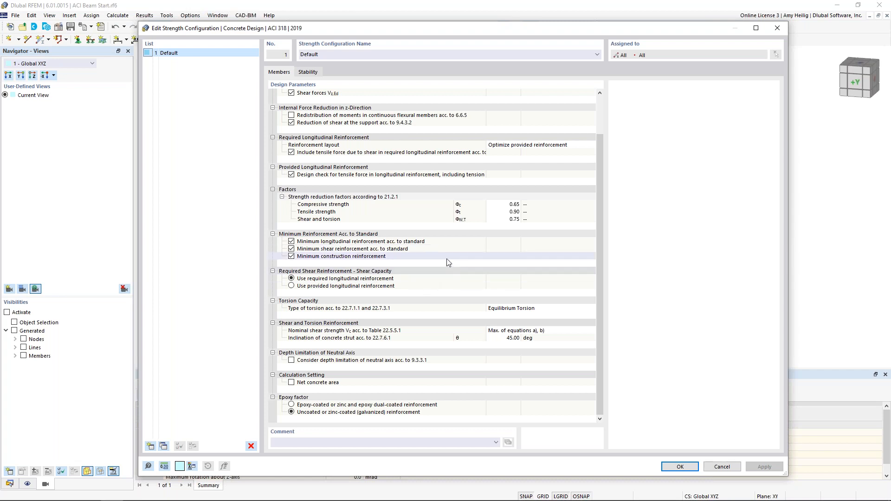
scroll(449, 263, "up", 2)
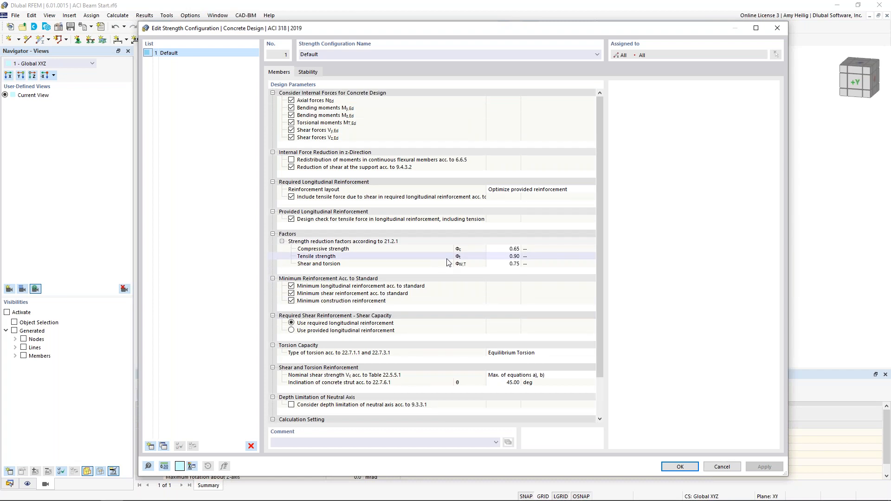
left_click(309, 72)
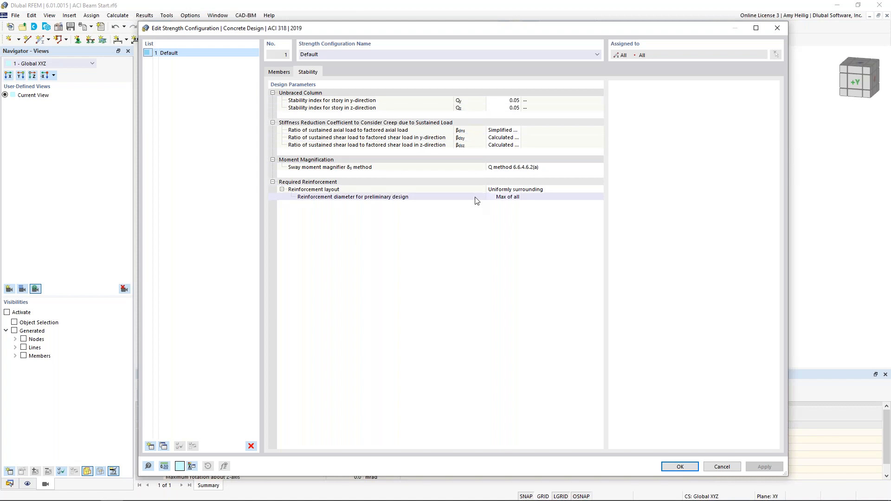
left_click(674, 467)
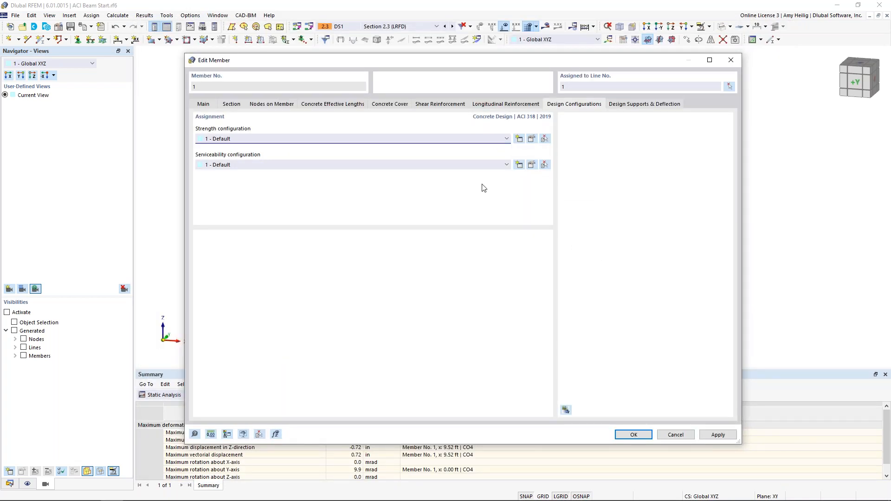
In the default serviceability configuration, set the top and bottom crack width limits to 0.016, Dry air or protective membrane.
left_click(531, 166)
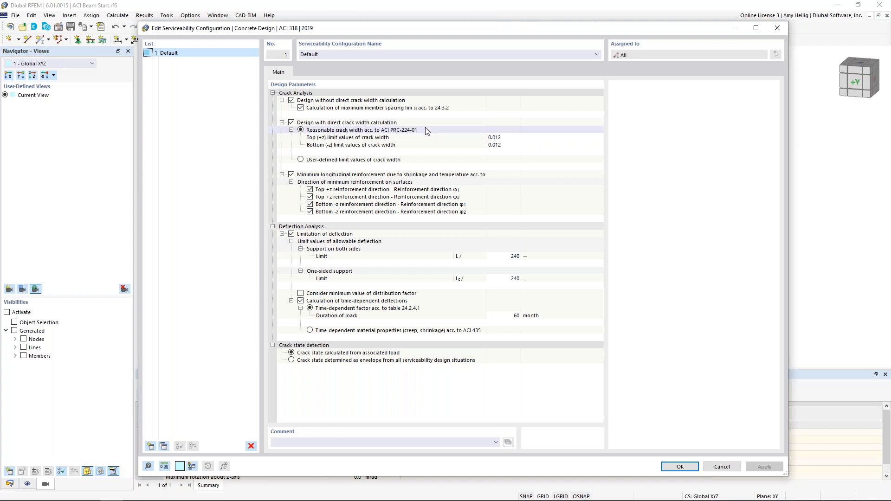
left_click(529, 138)
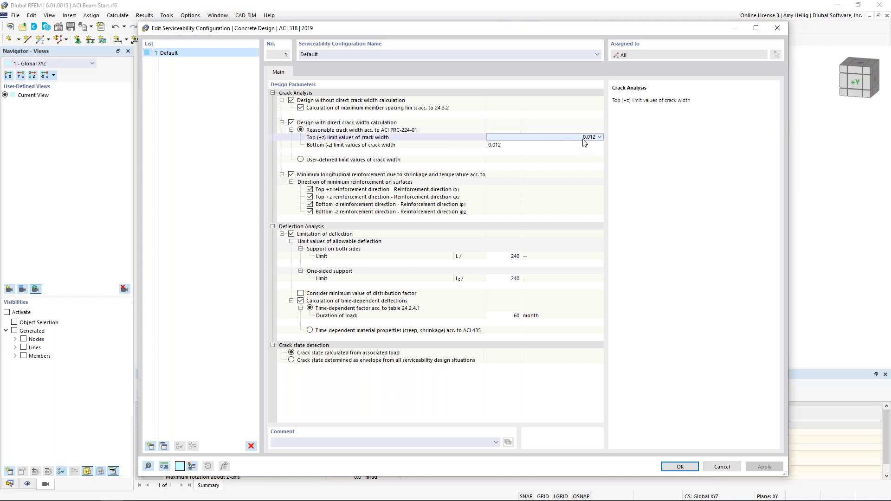
left_click(599, 139)
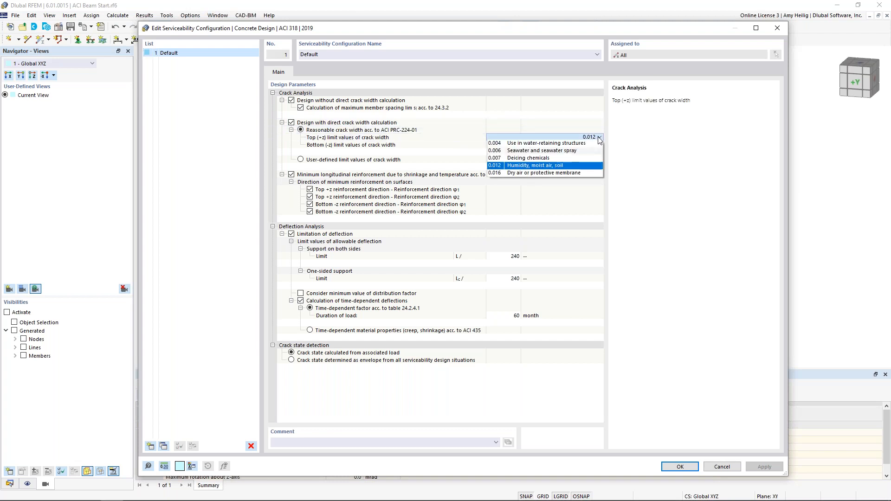
left_click(572, 173)
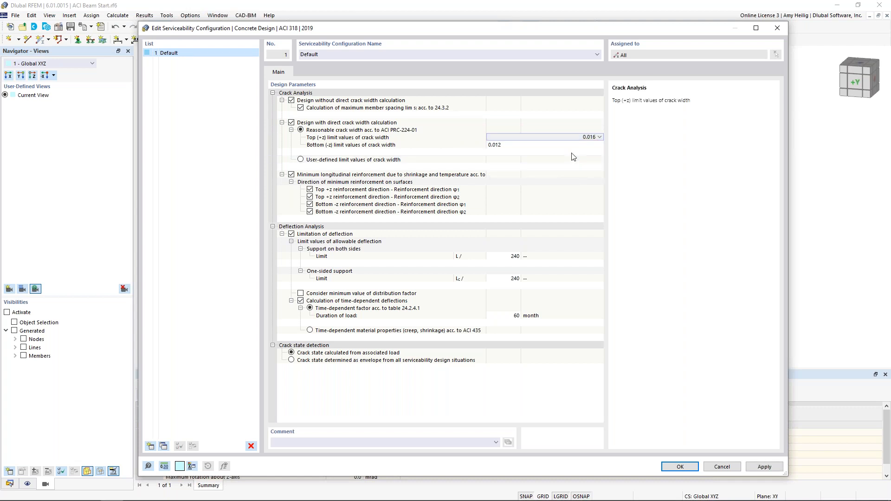
left_click(588, 145)
left_click(587, 147)
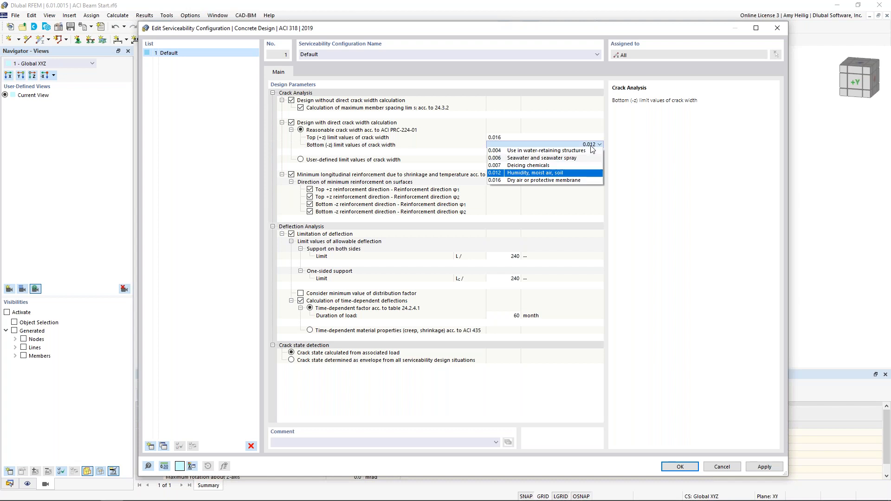
left_click(572, 181)
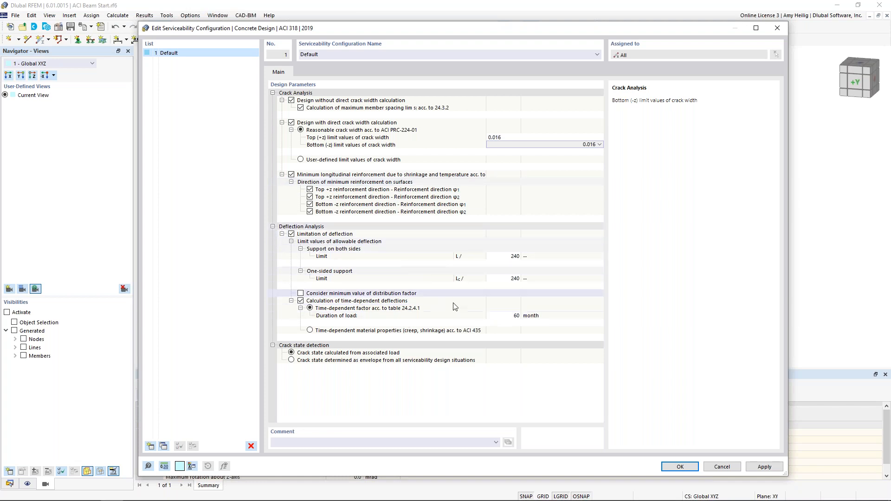
Turn off the calculation of time-dependent deflections in the serviceability configuration and accept the configuration.
left_click(487, 257)
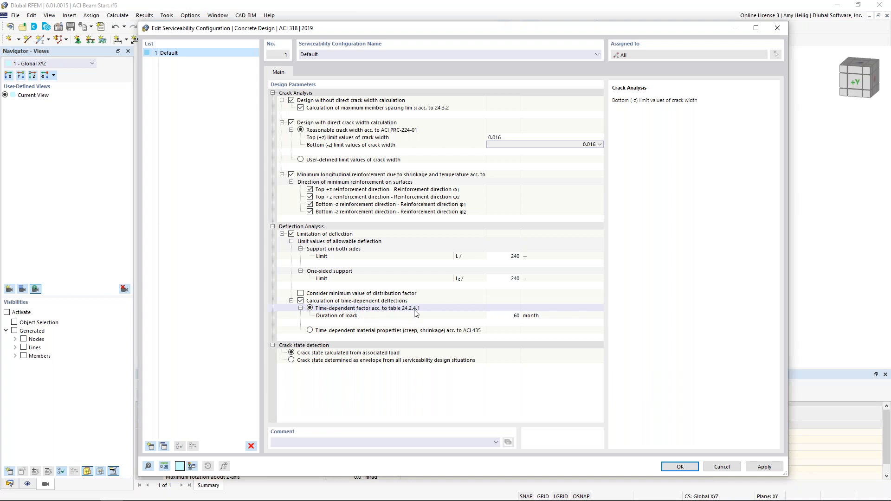
left_click(310, 330)
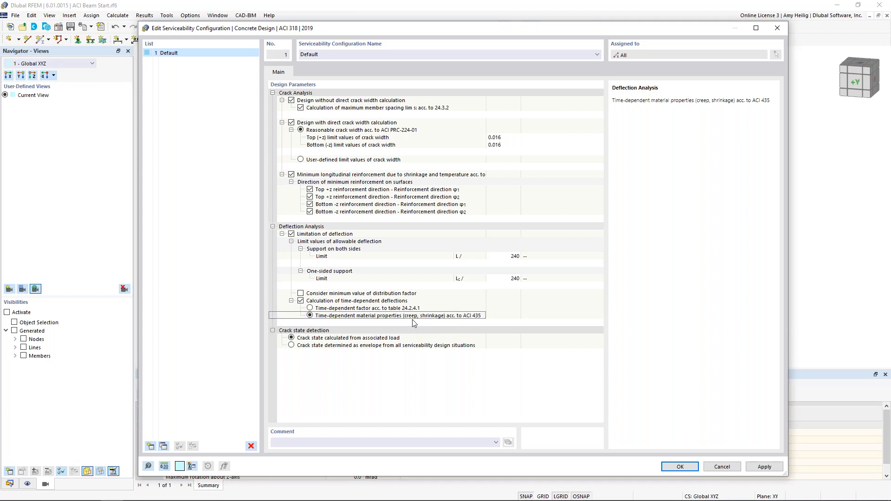
left_click(300, 301)
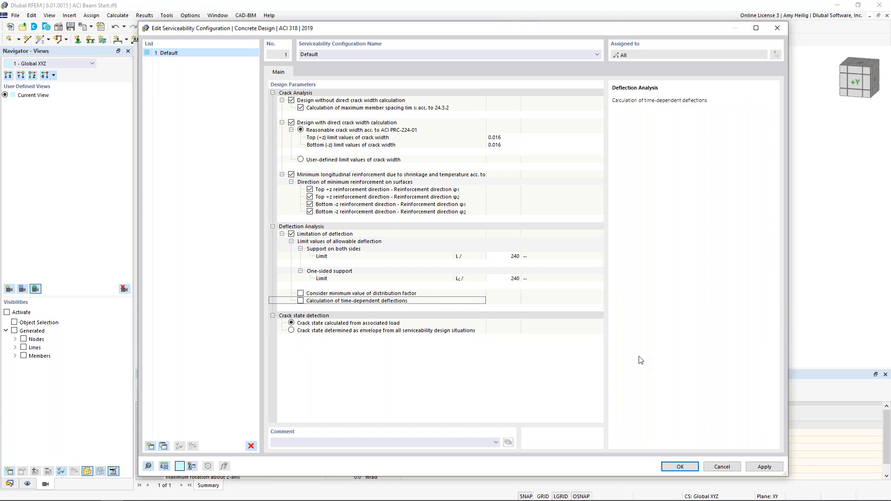
left_click(670, 467)
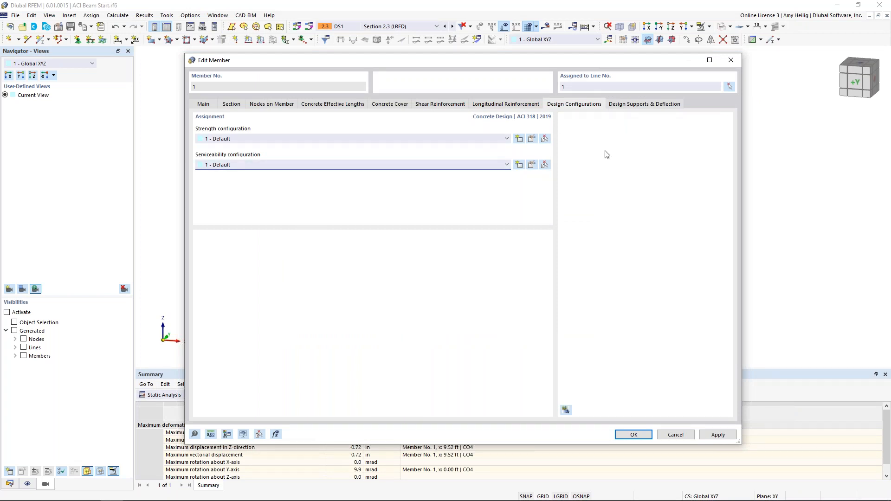
Create a direct concrete design support 16 in wide and assign it to the start of the member.
left_click(637, 106)
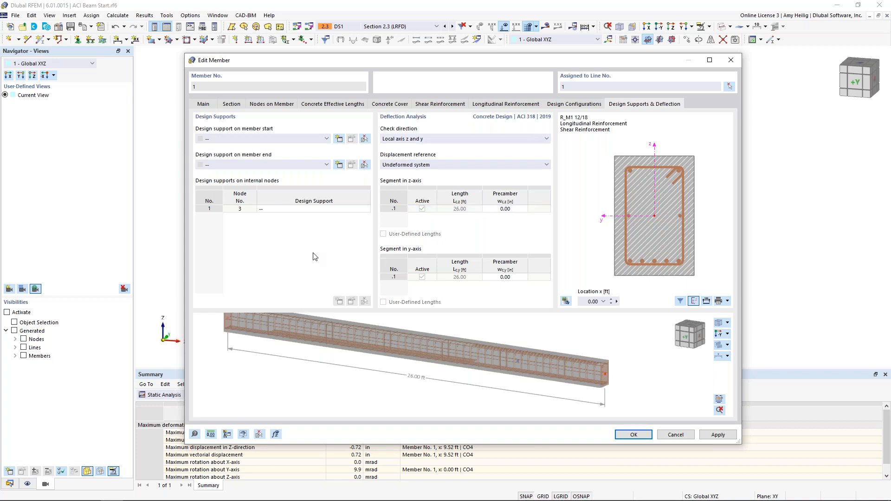
left_click_drag(531, 61, 507, 273)
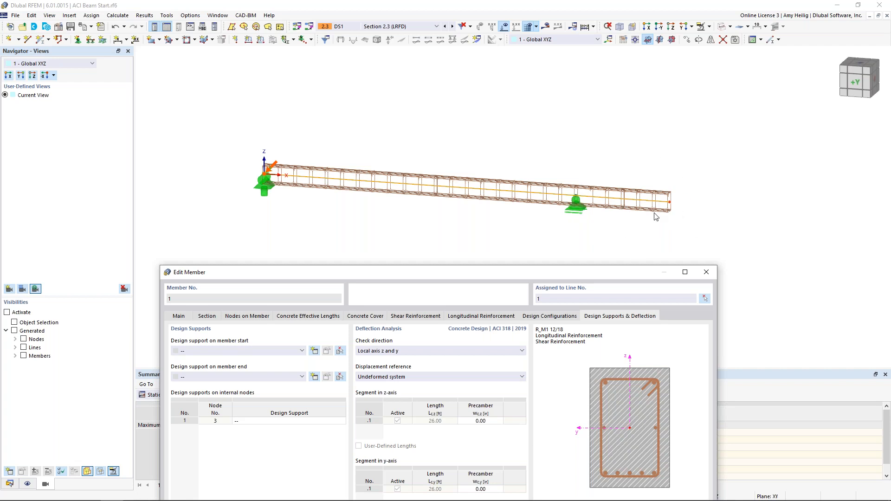
left_click_drag(625, 273, 645, 55)
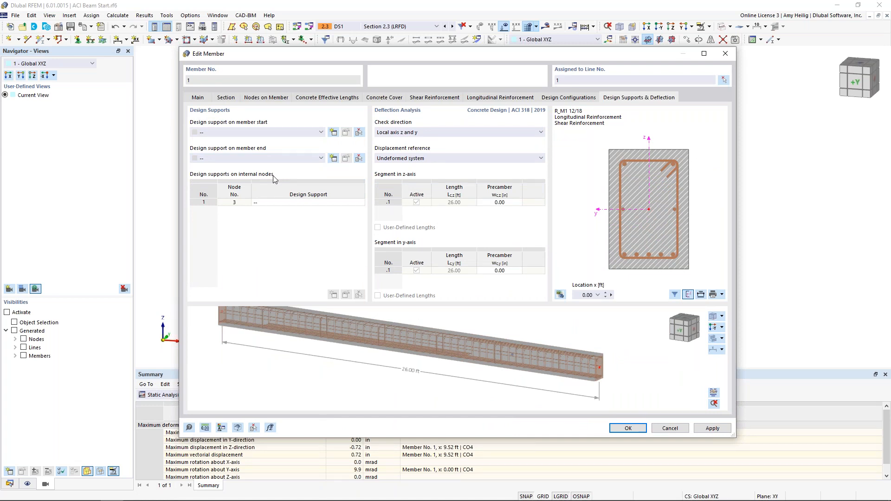
scroll(457, 325, "down", 2)
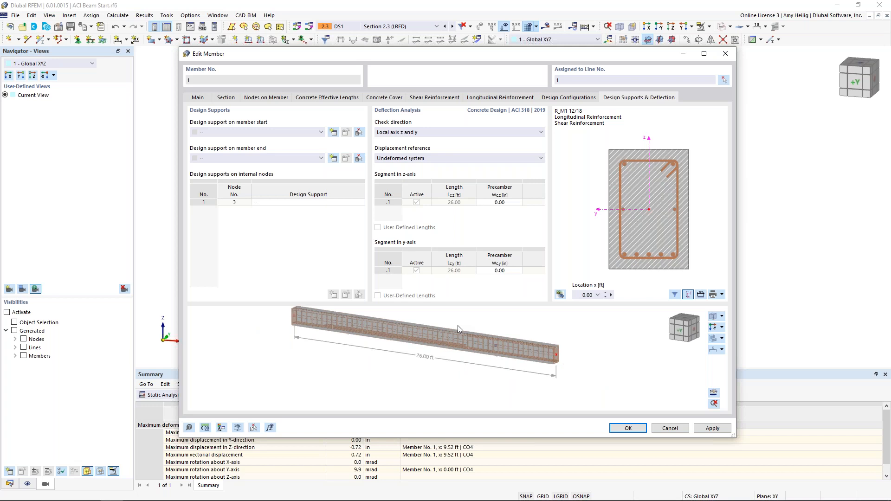
middle_click_drag(457, 325, 458, 335)
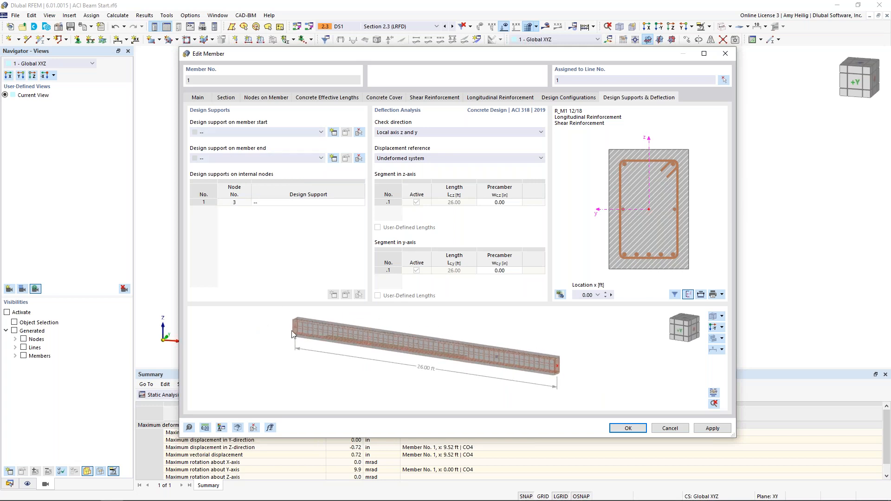
left_click(335, 133)
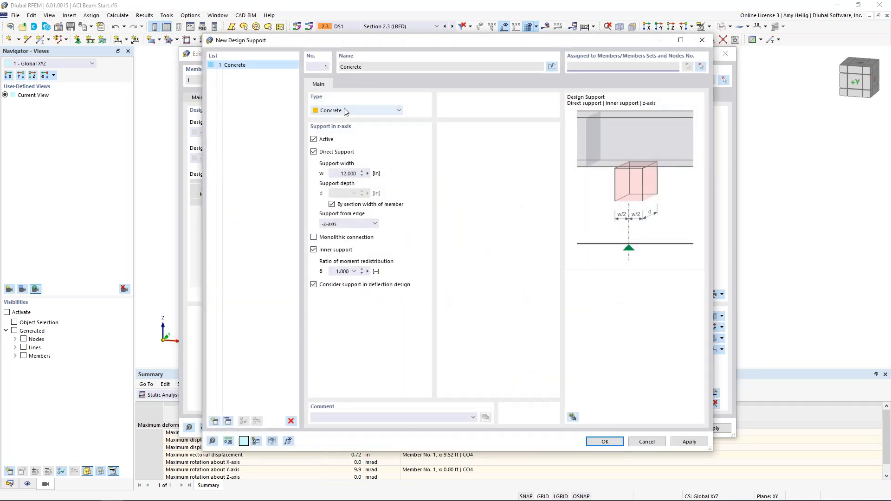
double_click(343, 173)
type("16")
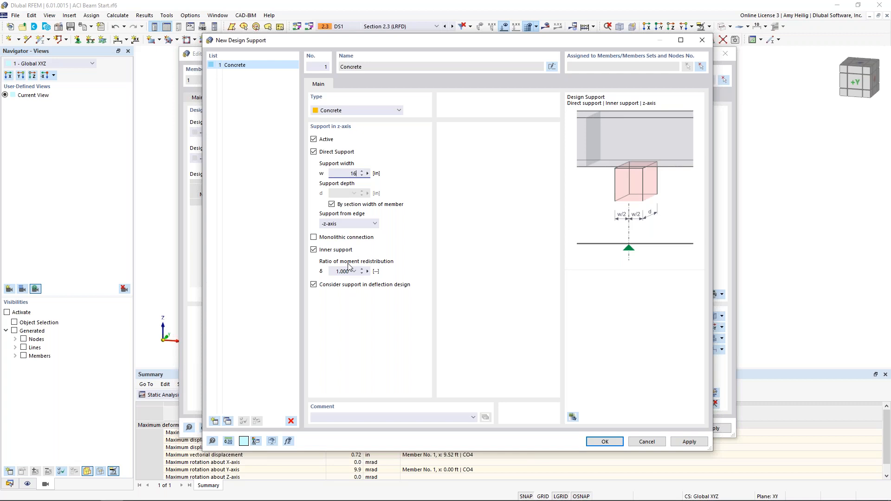
left_click(604, 441)
Create a second concrete design support at internal node 3, 16 in wide with a moment redistribution ratio of 0.75.
scroll(340, 344, "up", 3)
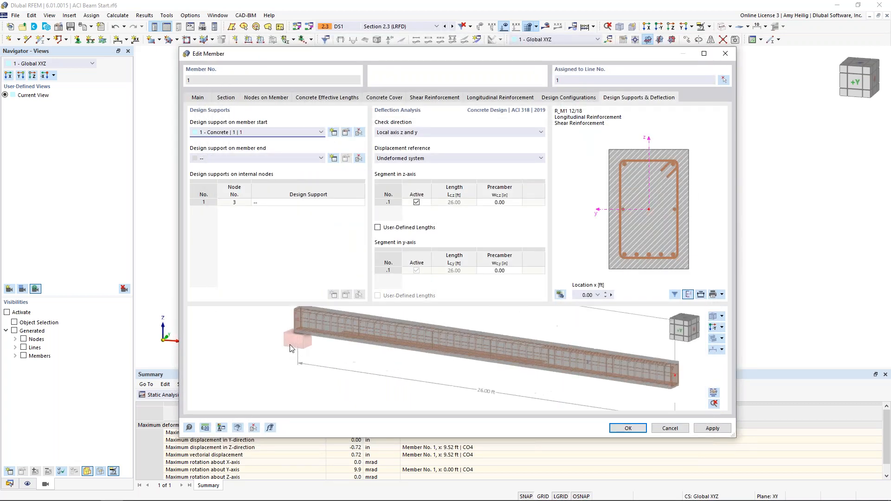
middle_click_drag(339, 343, 366, 387)
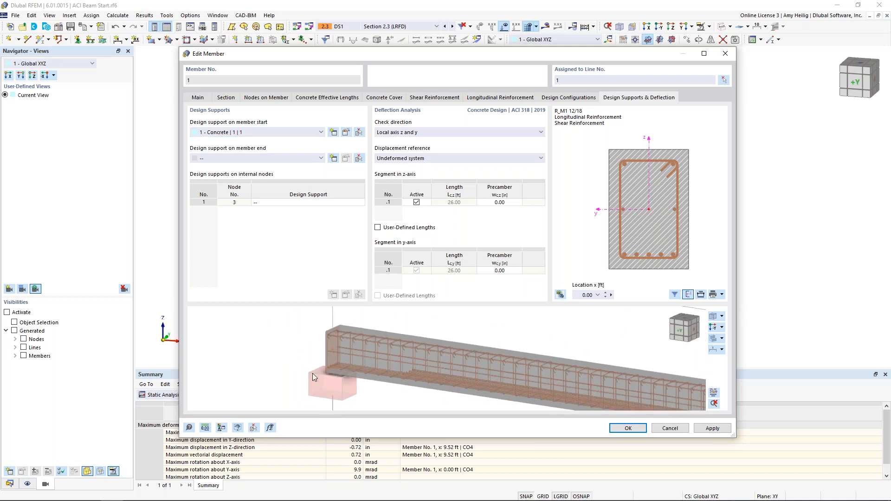
scroll(334, 369, "down", 3)
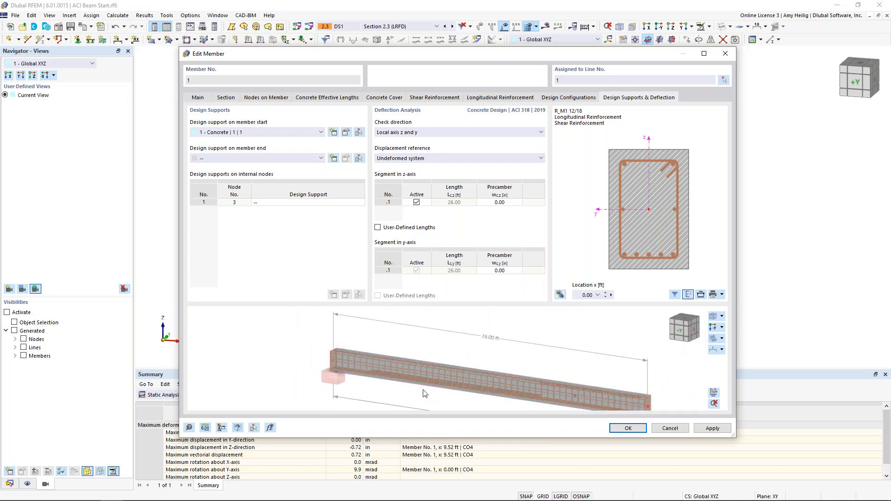
middle_click_drag(420, 392, 382, 375)
middle_click_drag(468, 352, 449, 338)
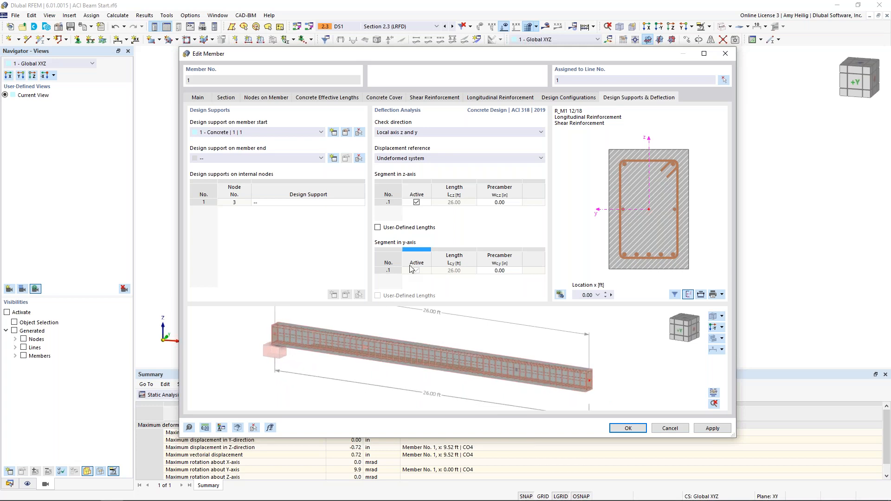
left_click(282, 203)
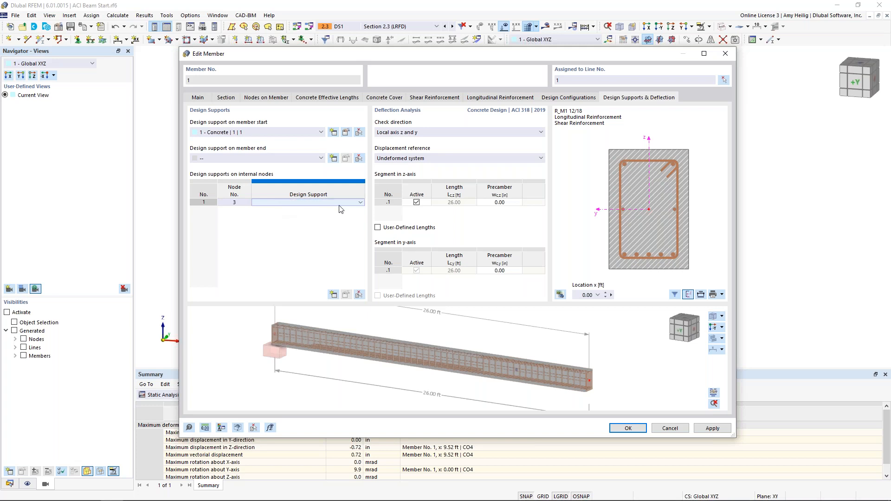
left_click(361, 203)
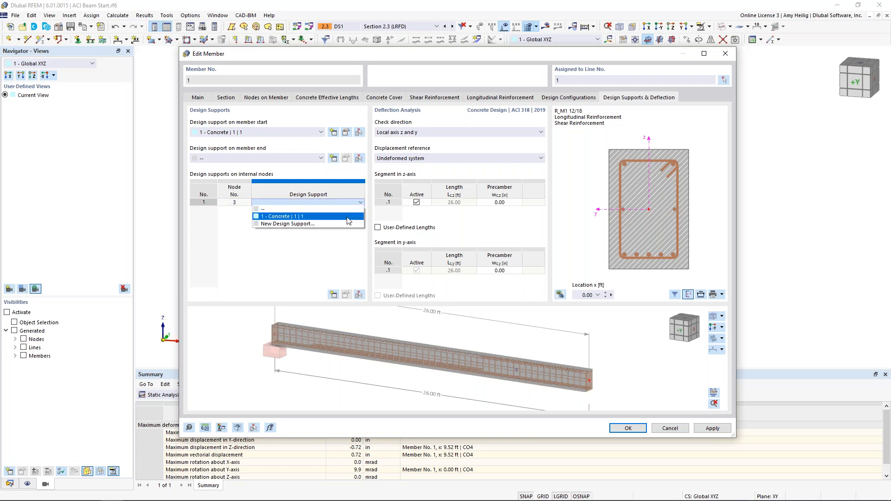
left_click(297, 224)
double_click(347, 173)
type("16")
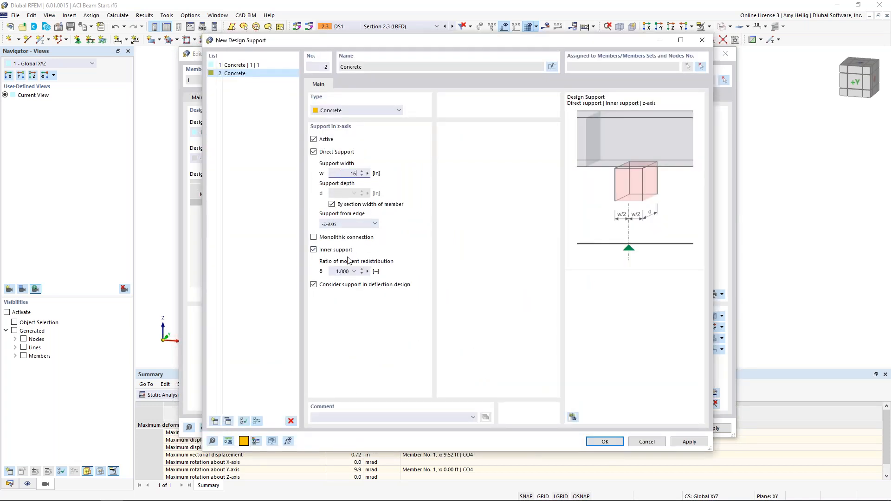
double_click(360, 271)
type("0.75")
left_click(606, 442)
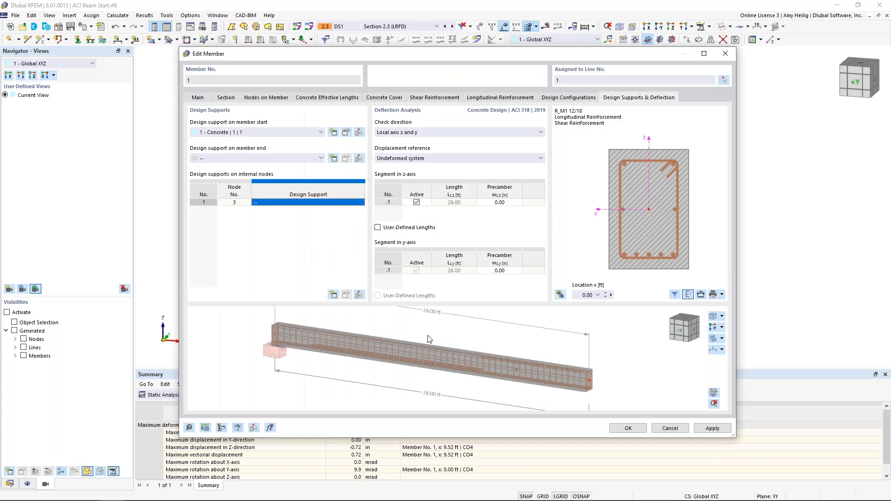
Review the design supports and z-axis deflection segments in the member preview, and accept the member changes.
scroll(523, 398, "up", 3)
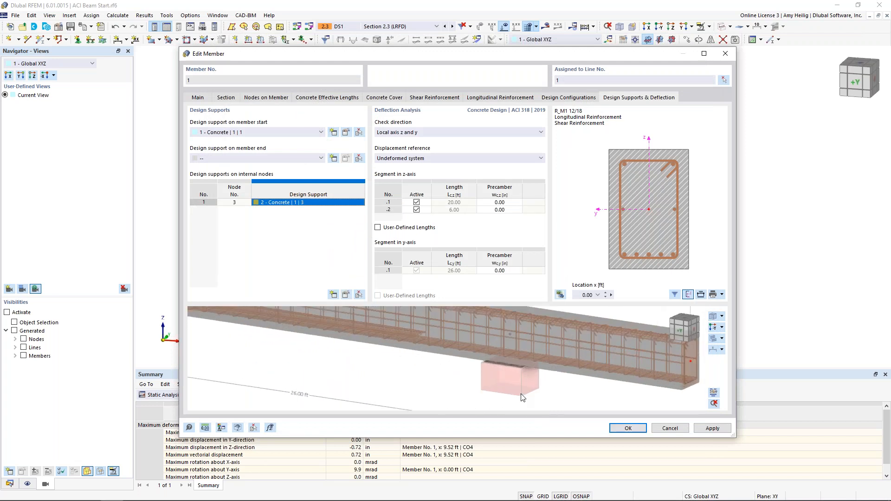
scroll(515, 377, "down", 3)
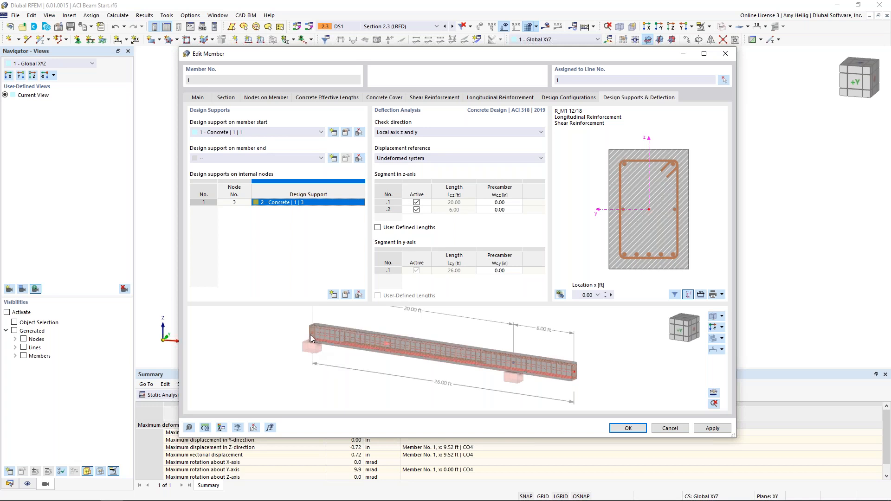
mouse_move(310, 334)
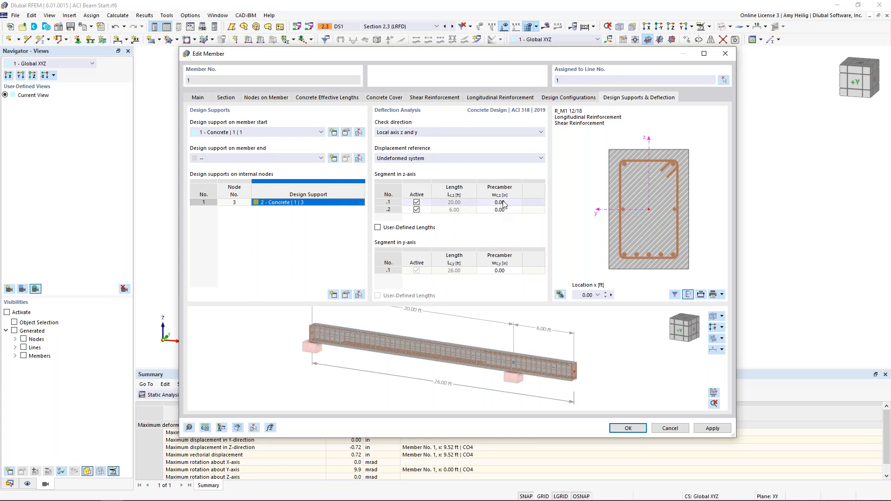
left_click(447, 210)
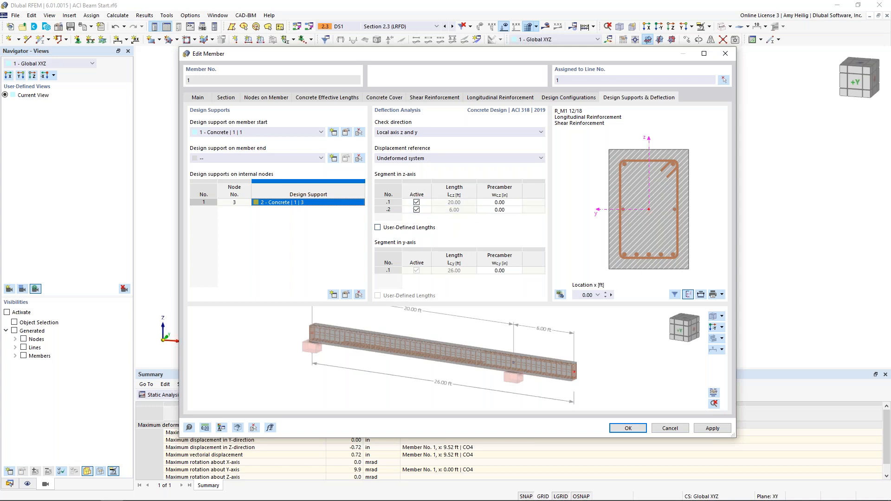
left_click(628, 428)
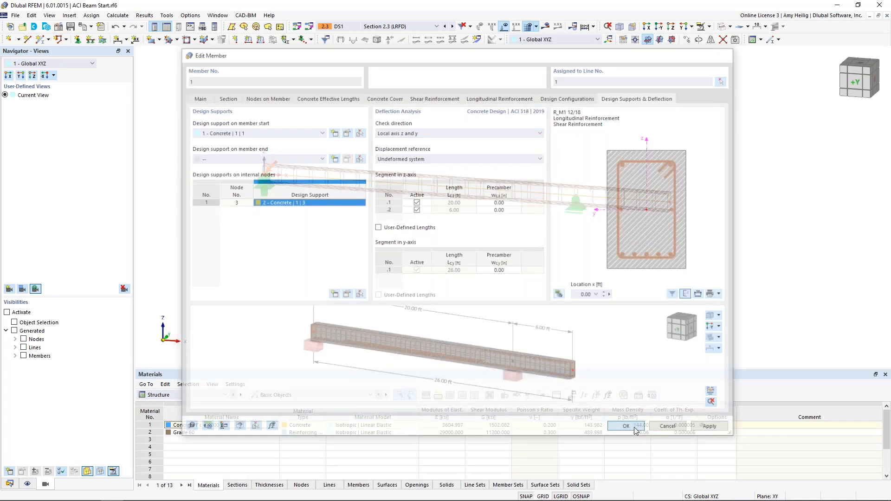
Inspect the beam with its supports in the model, enlarge the table area and show the Concrete Design input data.
middle_click_drag(541, 249, 388, 229)
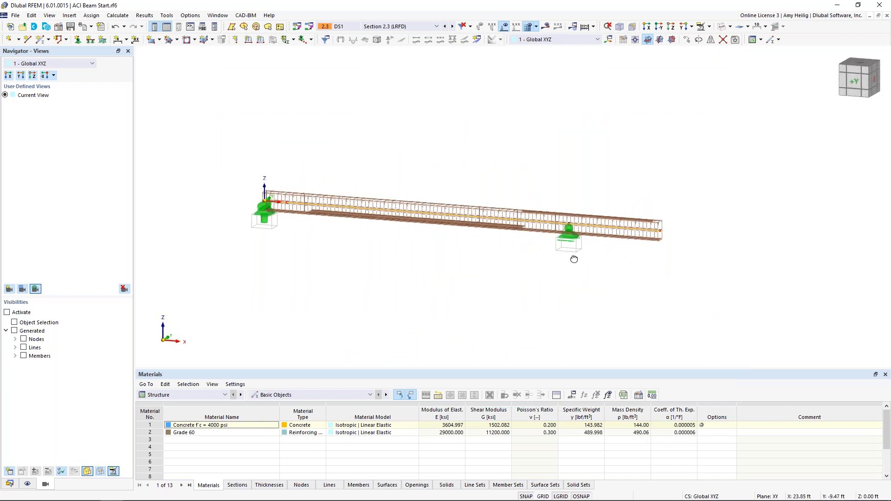
scroll(388, 228, "up", 4)
scroll(458, 252, "down", 1)
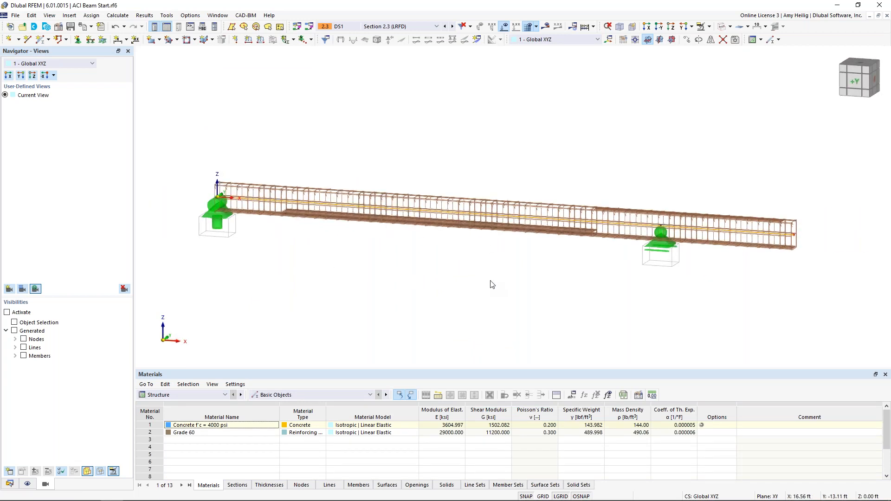
scroll(492, 284, "down", 1)
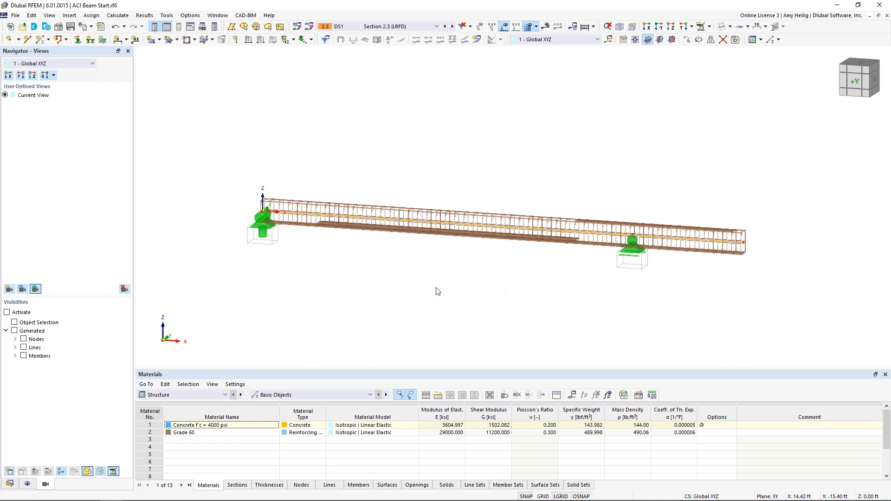
left_click_drag(316, 369, 328, 299)
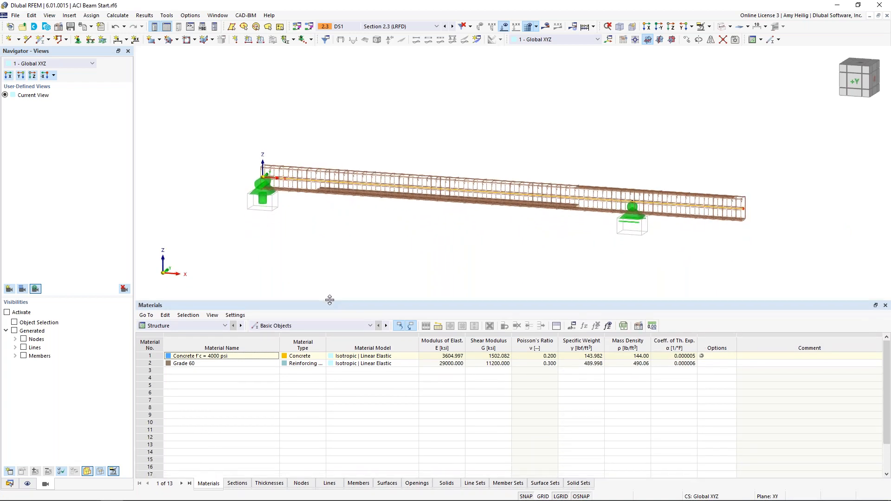
left_click(212, 327)
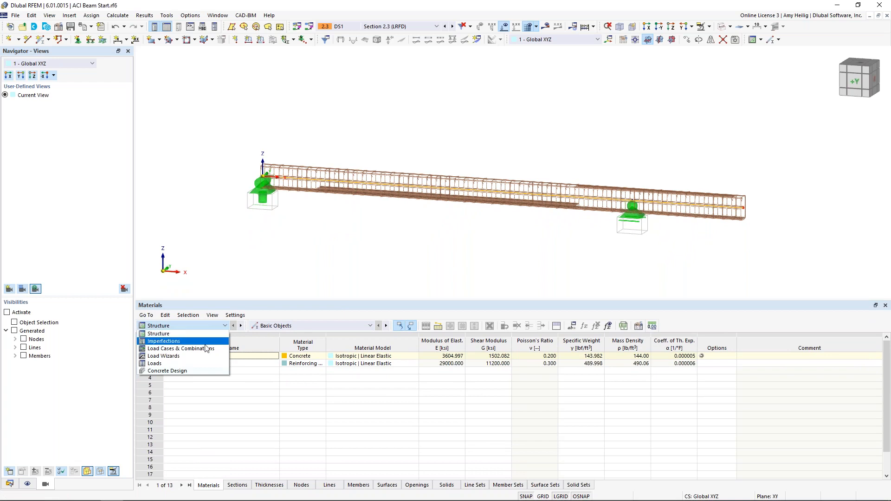
left_click(201, 371)
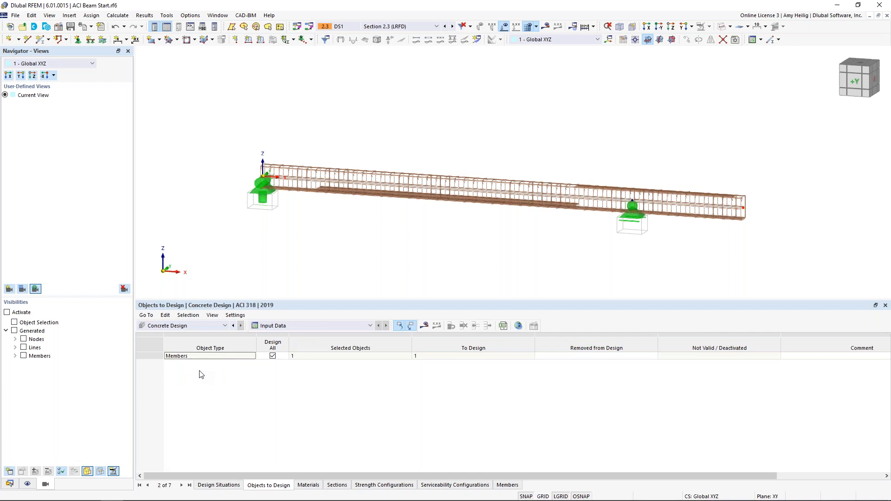
Check the limit state types available for design situation DS1 and choose Strength design (LRFD).
left_click(221, 486)
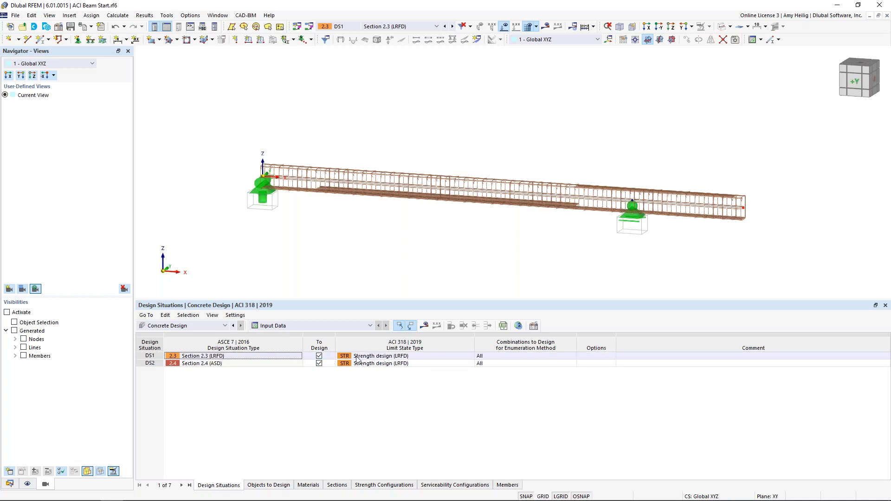
left_click(374, 356)
left_click(469, 356)
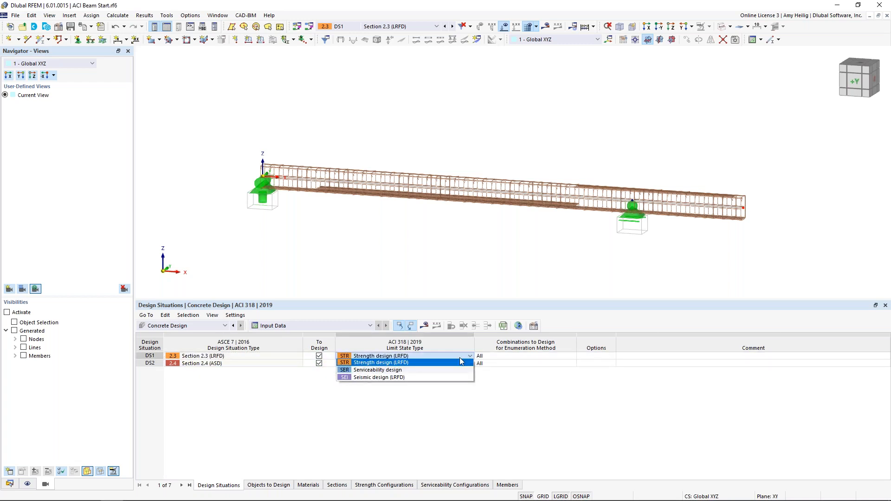
left_click(423, 365)
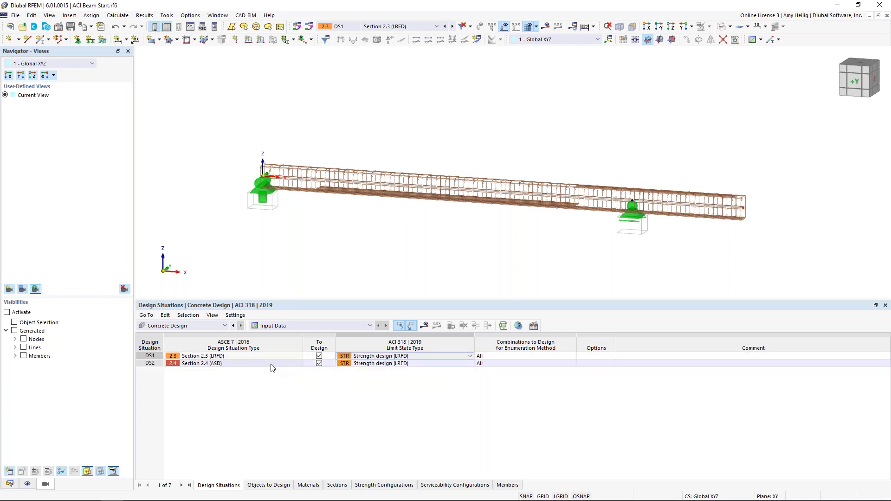
Set the limit state type of design situation DS2, Section 2.4 (ASD), to Serviceability design.
left_click(392, 364)
left_click(469, 364)
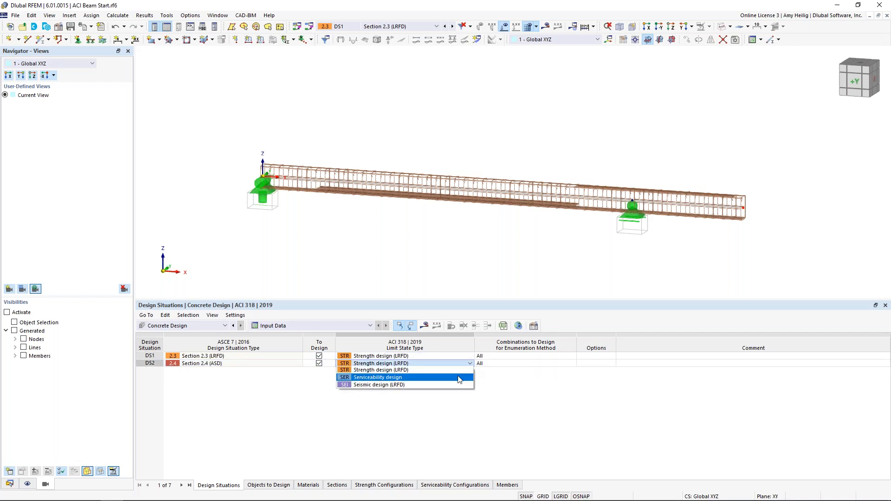
left_click(459, 378)
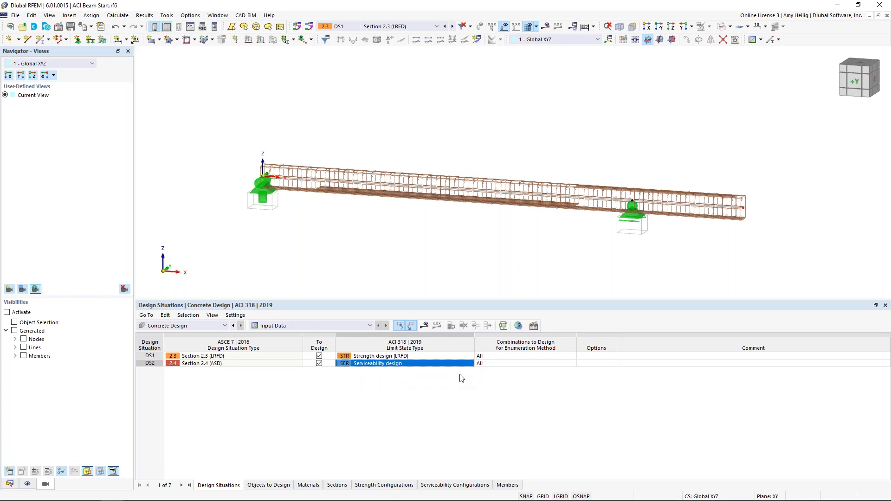
left_click(471, 364)
left_click(470, 365)
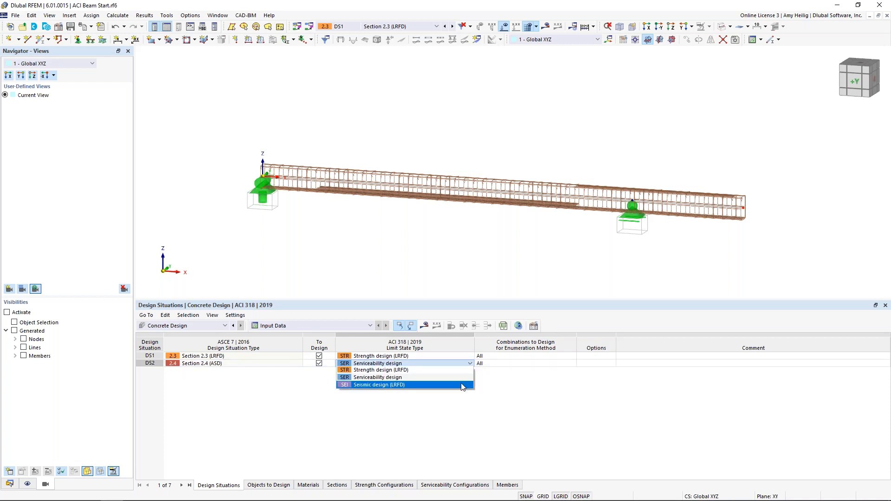
key("Up")
key("Up")
left_click(371, 403)
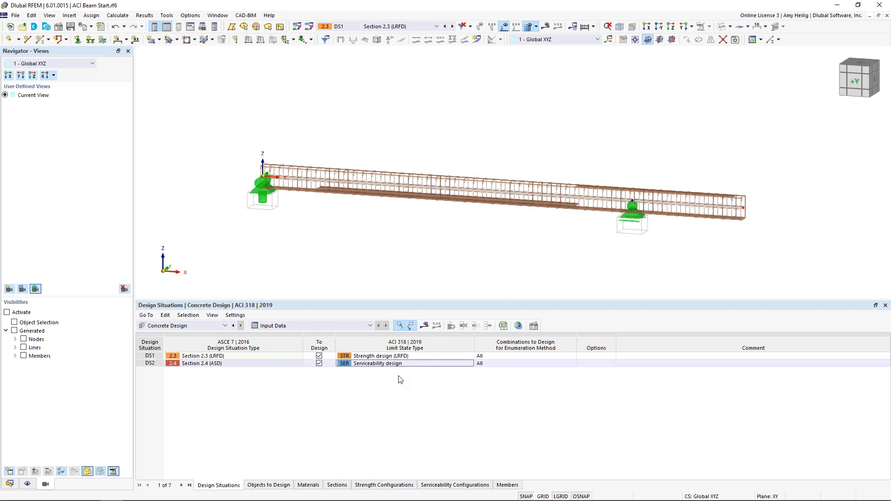
Check that all members are included in the objects to design and run the Concrete Design calculation.
left_click(263, 485)
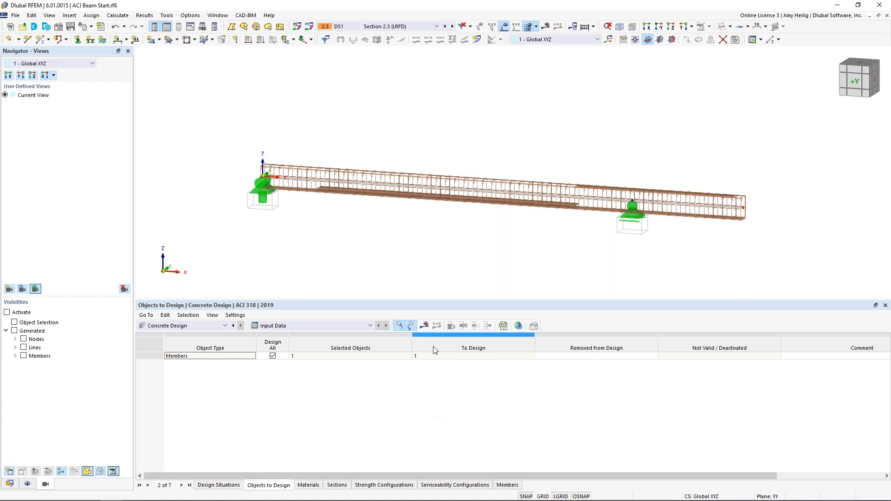
left_click(425, 327)
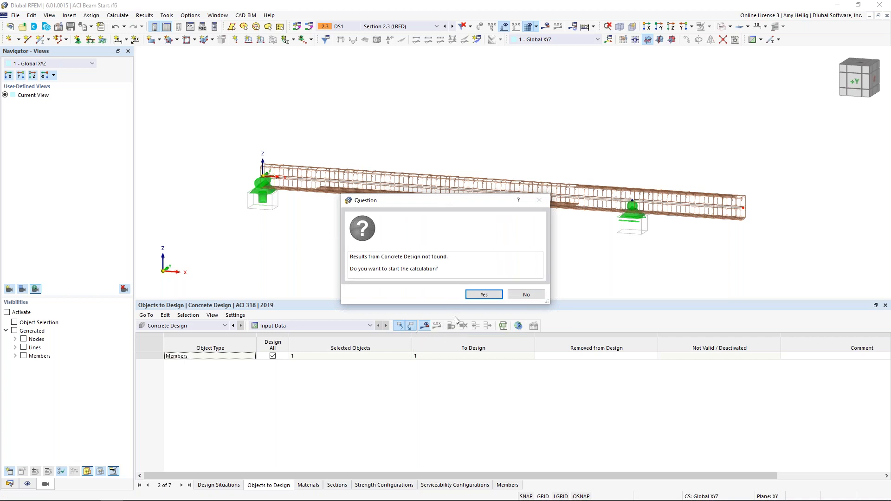
left_click(485, 297)
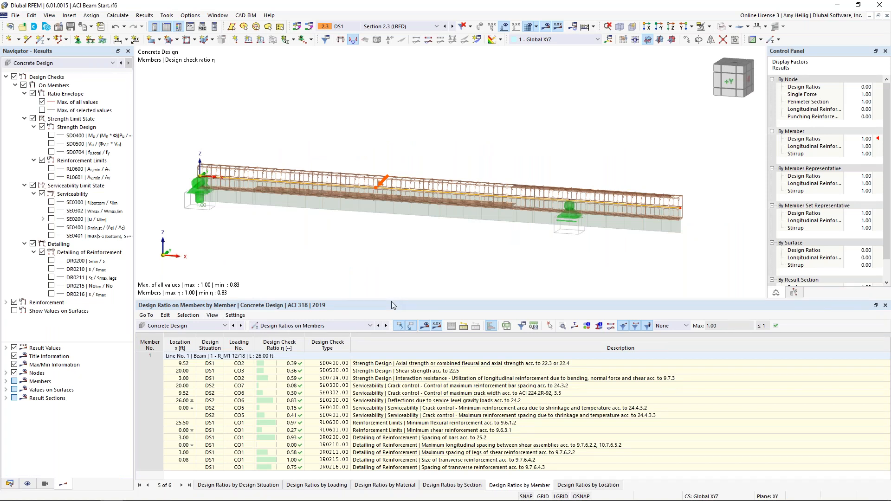
Enlarge the results table and keep Design Ratios on Members as the displayed result category.
left_click_drag(392, 300, 411, 244)
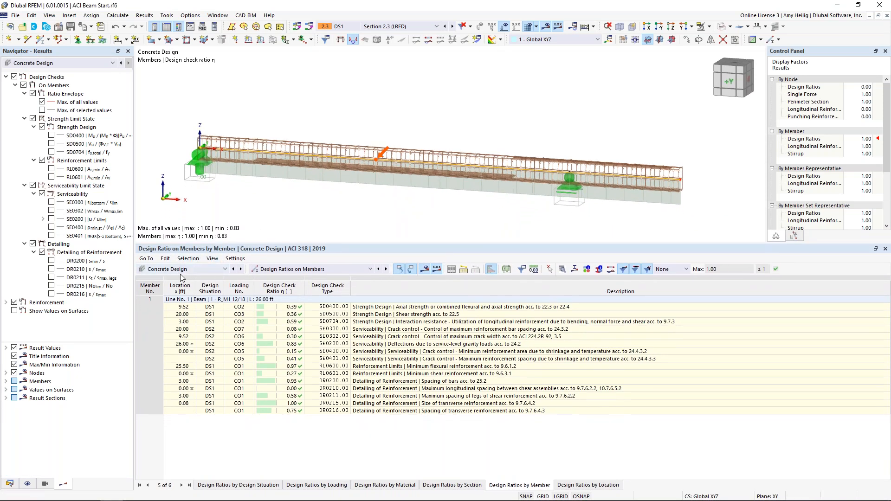
left_click(287, 270)
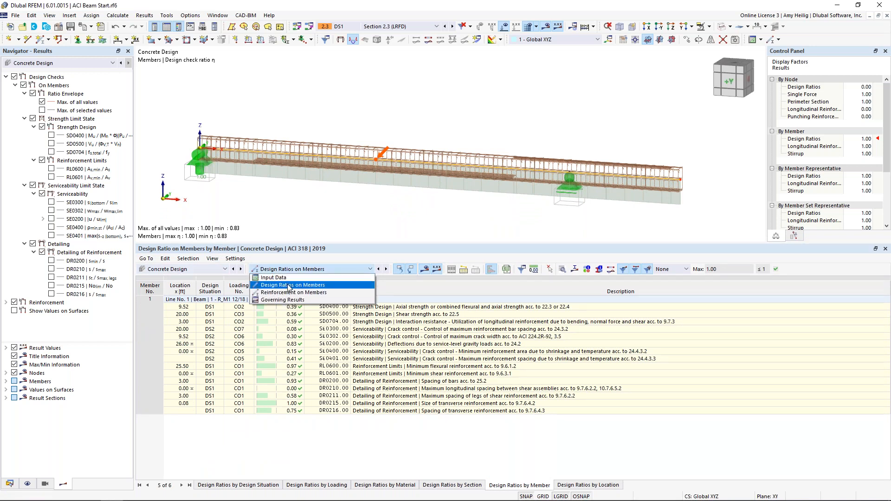
left_click(290, 285)
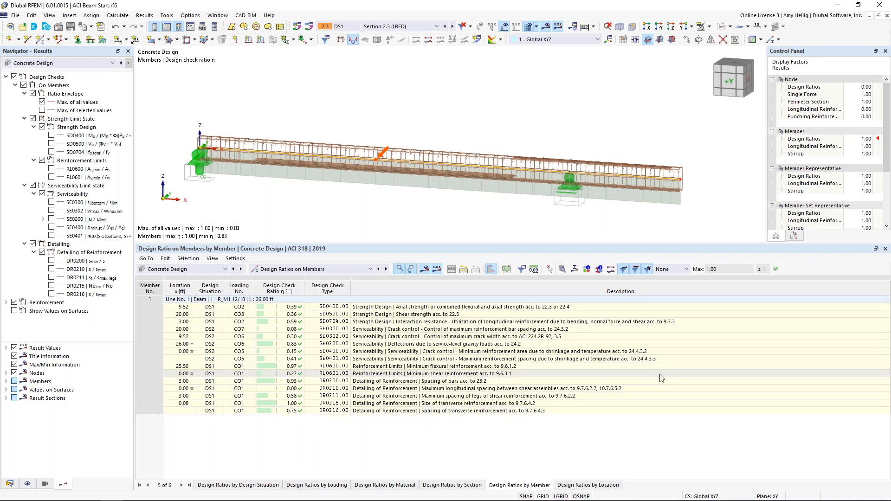
Filter the member design ratios to the maximum only, and restore the unfiltered list.
left_click(686, 270)
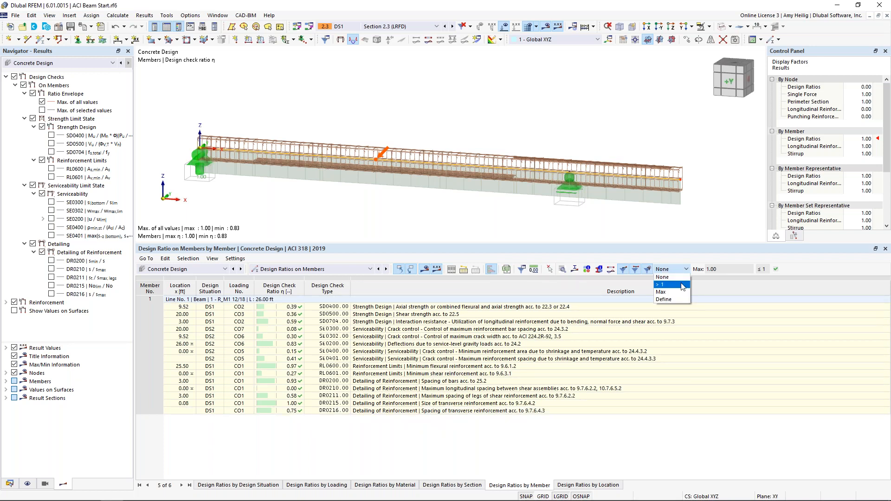
left_click(681, 292)
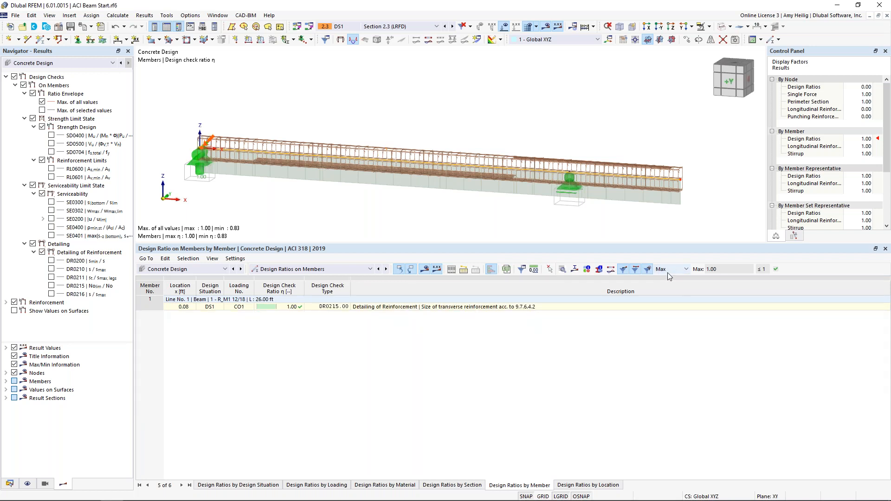
left_click(672, 270)
left_click(669, 277)
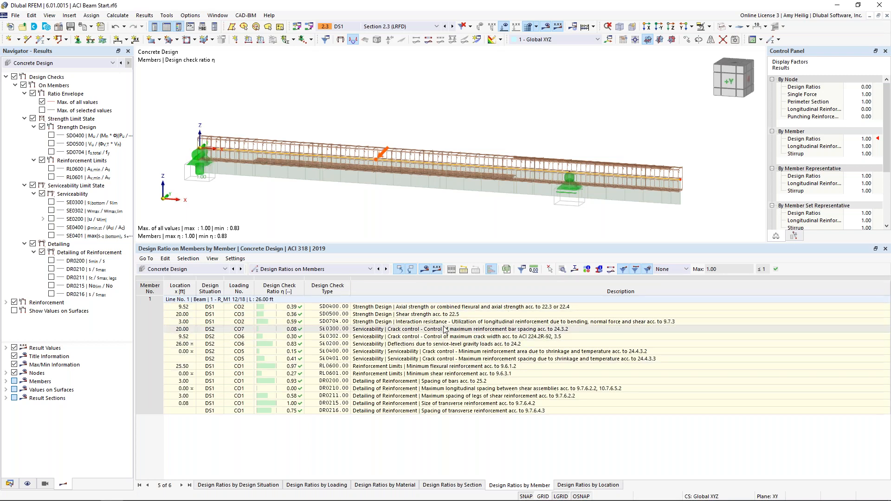
Locate the crack width, minimum reinforcement area and deflection checks along the beam by selecting their results.
left_click(432, 338)
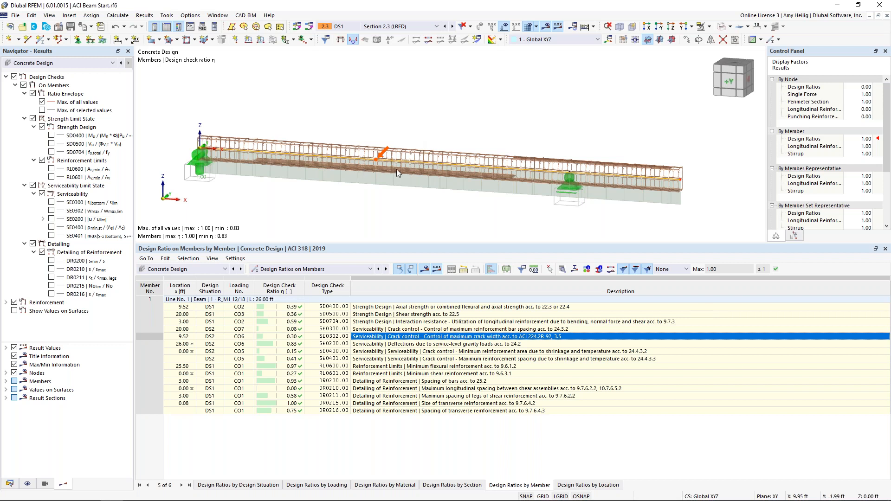
left_click(421, 352)
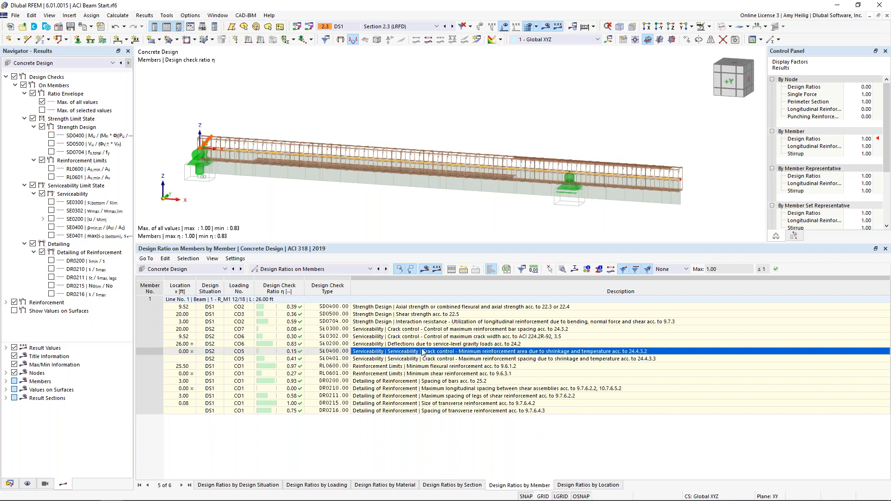
key("Up")
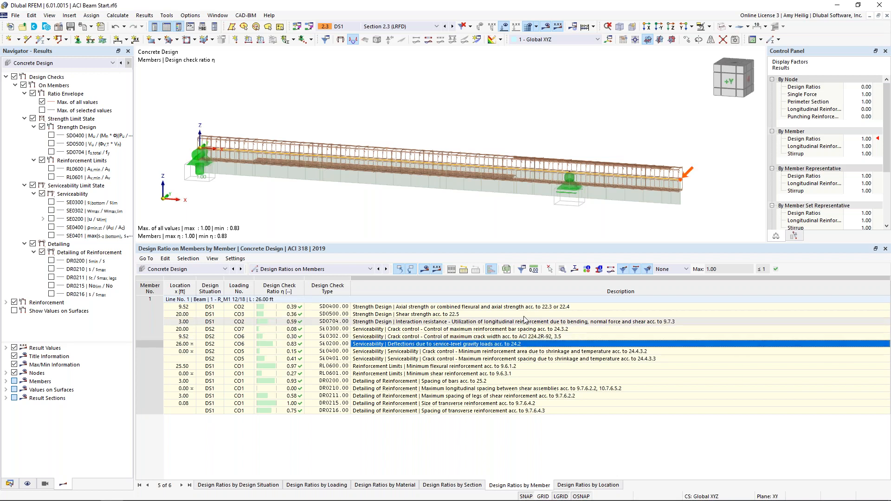
Open the design check details for the service-level deflection check SE0200 and examine its formulas and symbol legend.
left_click(562, 270)
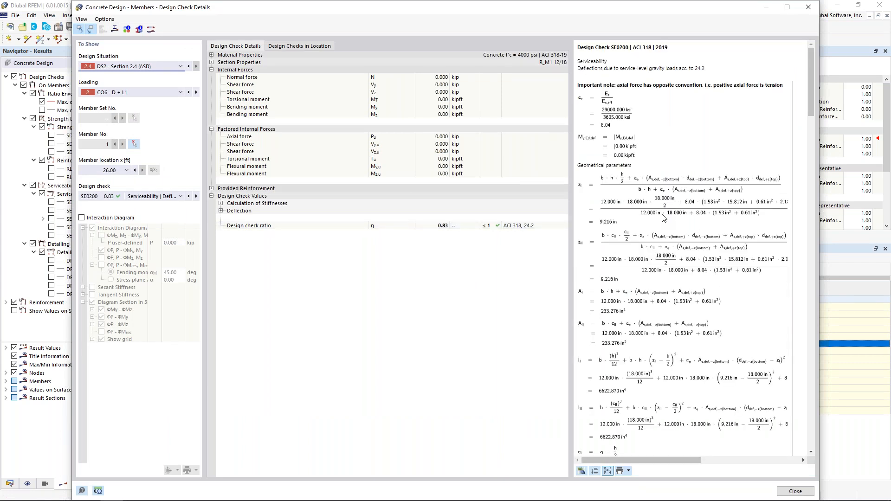
scroll(657, 287, "down", 6)
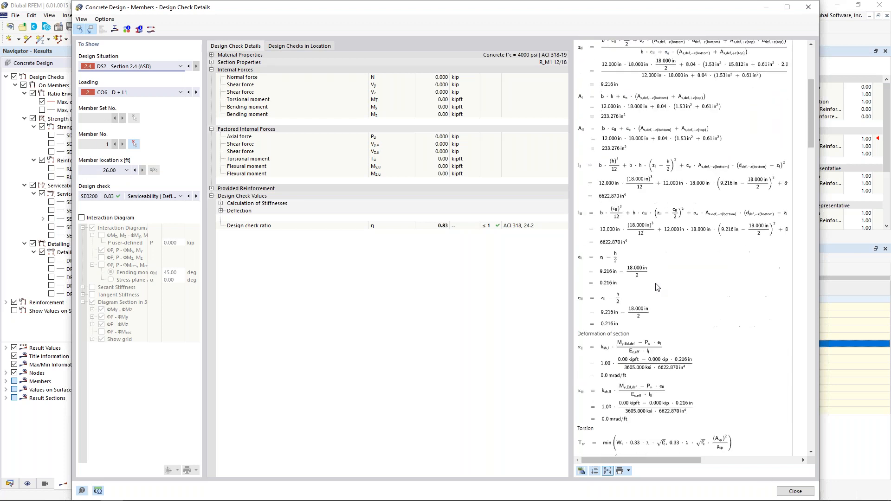
scroll(657, 287, "down", 12)
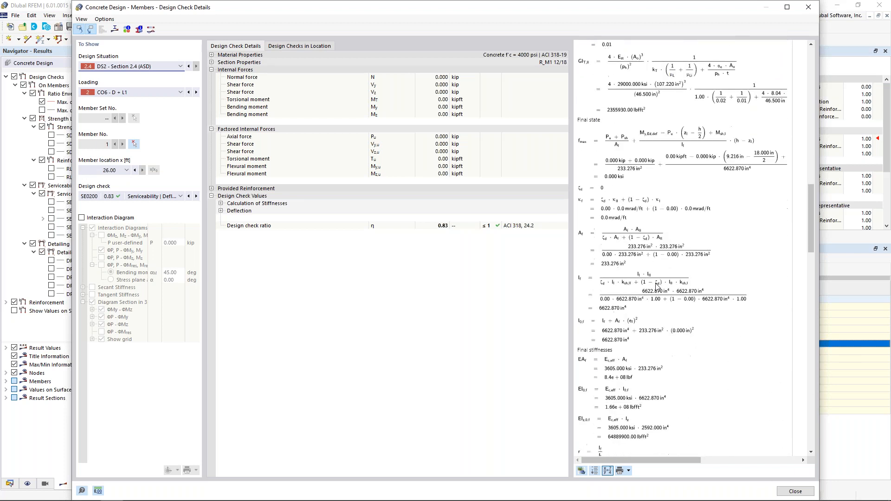
scroll(657, 287, "down", 15)
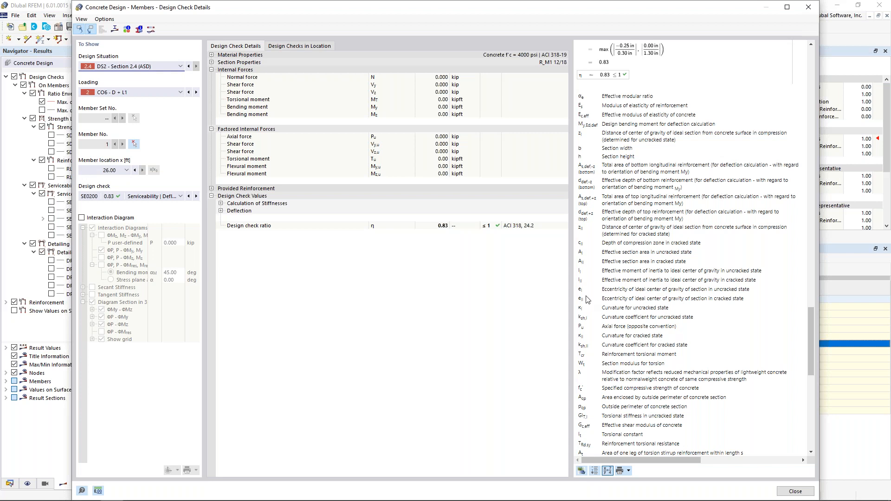
scroll(628, 296, "up", 15)
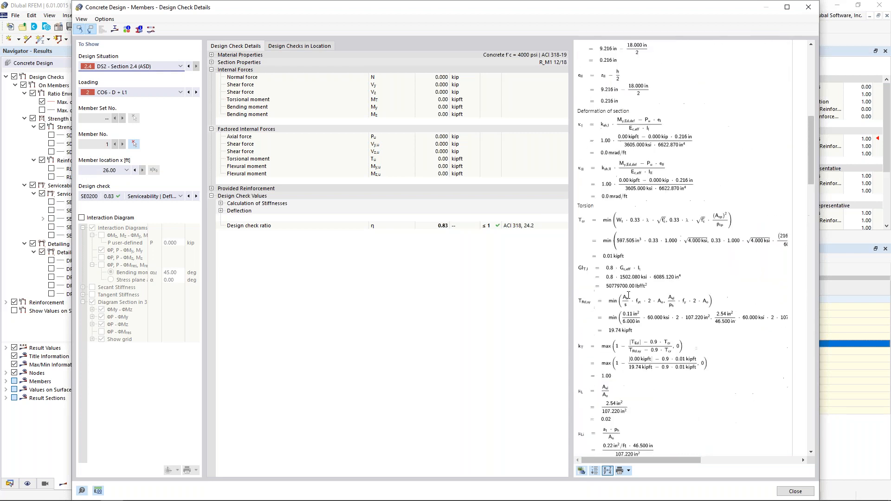
scroll(628, 296, "up", 10)
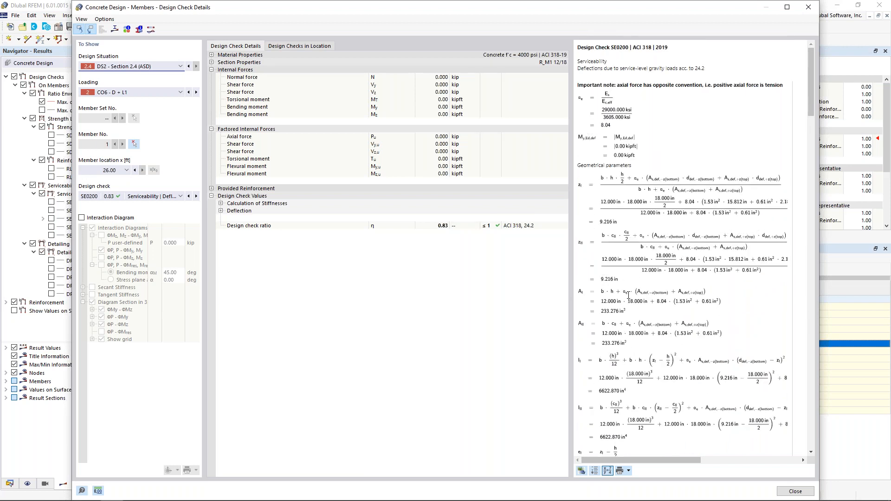
scroll(789, 286, "down", 5)
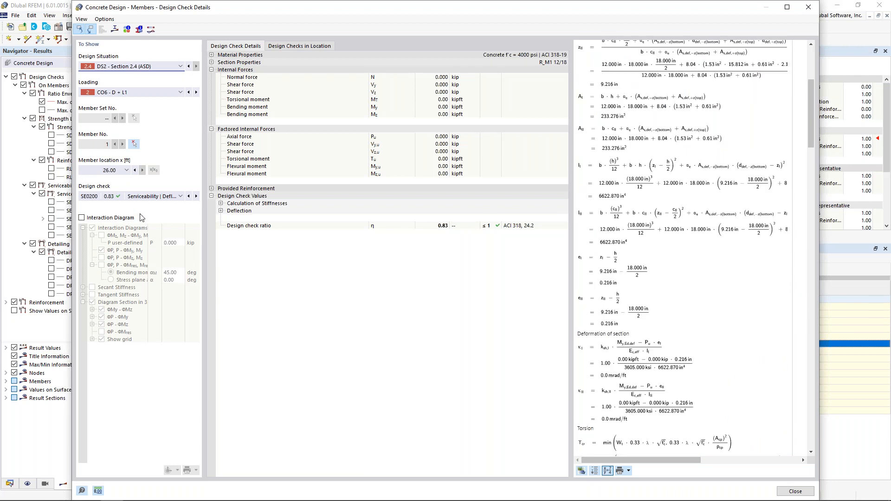
Review the details of serviceability checks SE0300 and SE0400 at the same location, and close the details.
left_click(143, 197)
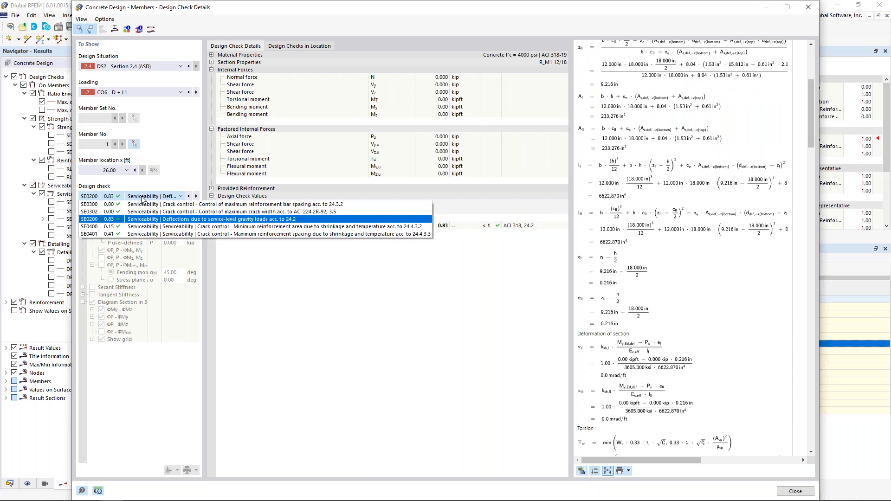
left_click(141, 197)
left_click(142, 198)
left_click(140, 205)
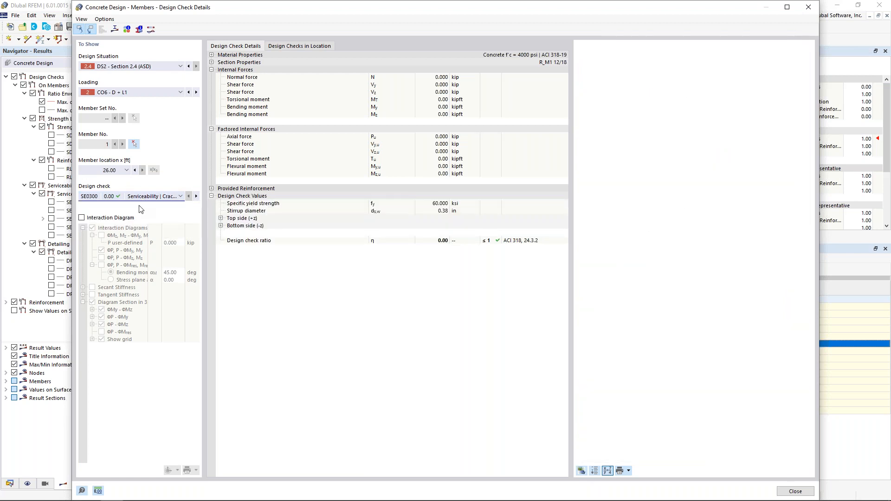
left_click(143, 198)
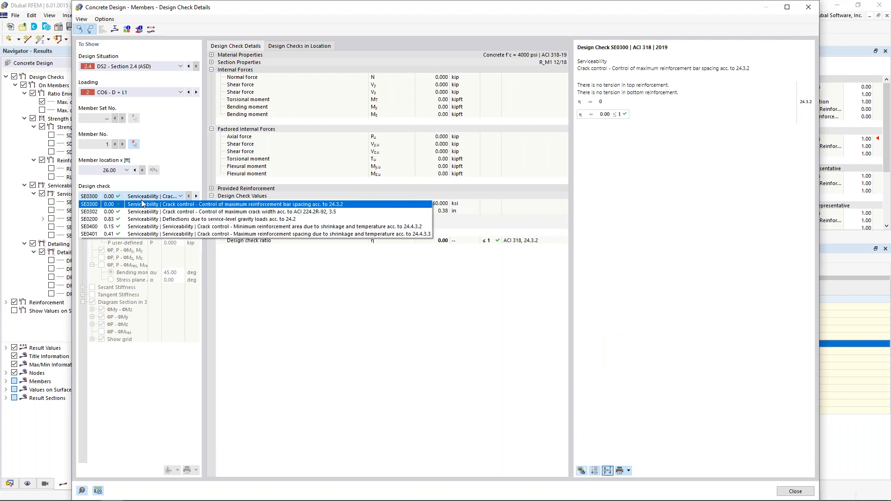
left_click(137, 227)
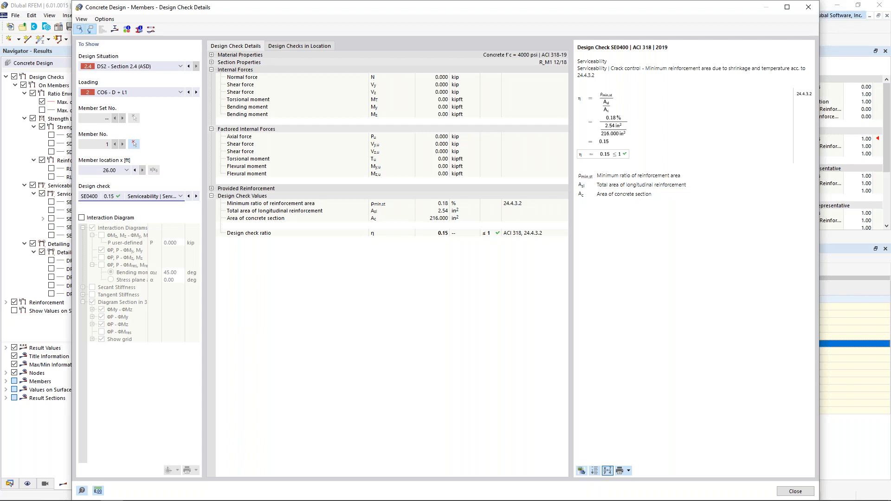
left_click(809, 7)
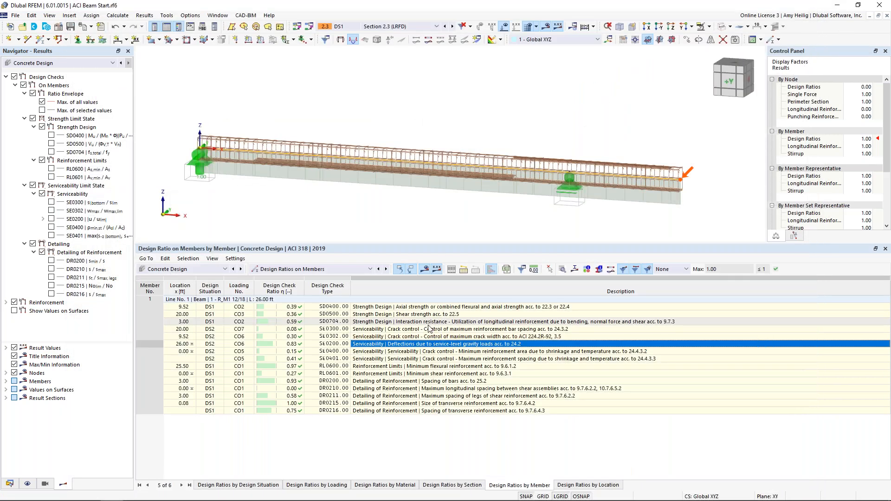
Review the details of strength check SD0400 with its stress diagram in the section, and close both windows.
left_click(398, 307)
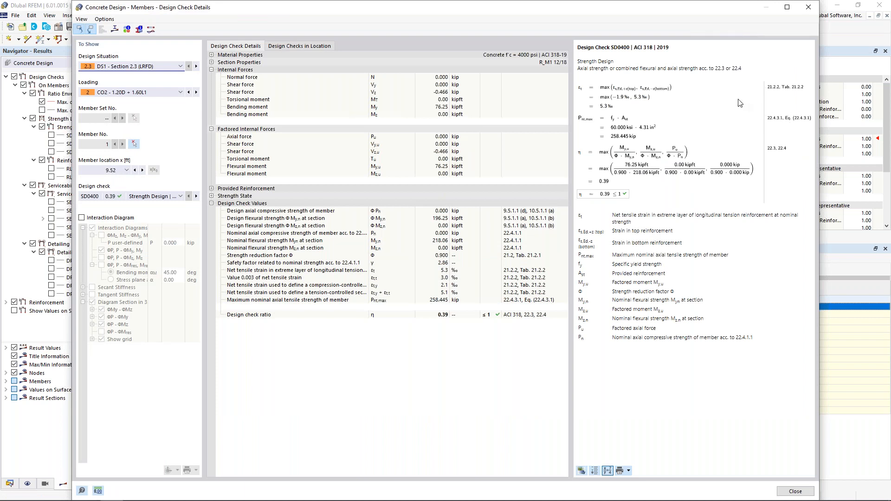
left_click(115, 30)
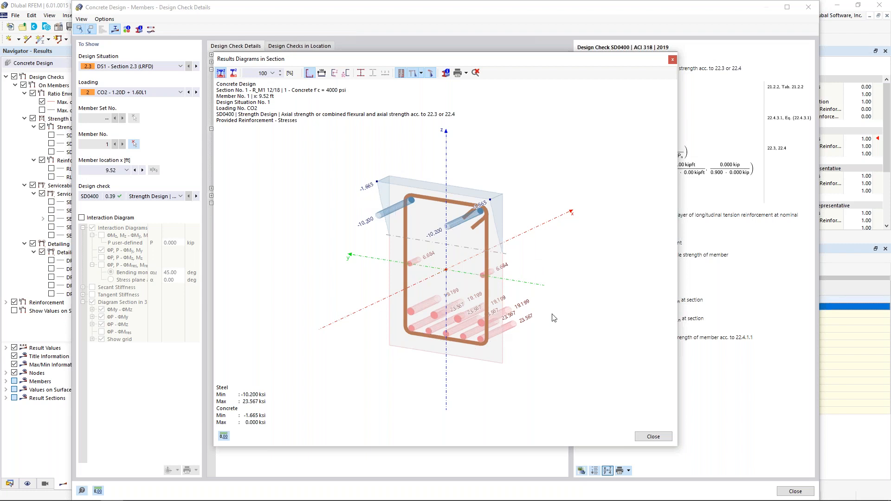
left_click(660, 438)
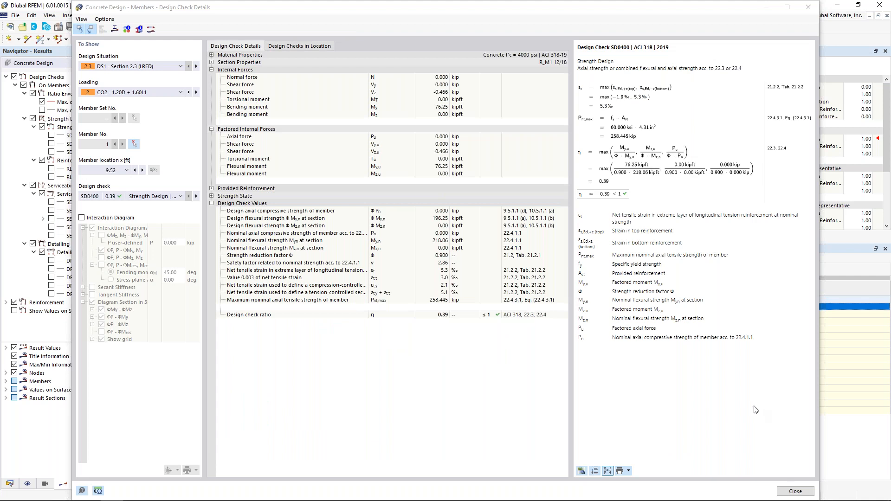
left_click(796, 491)
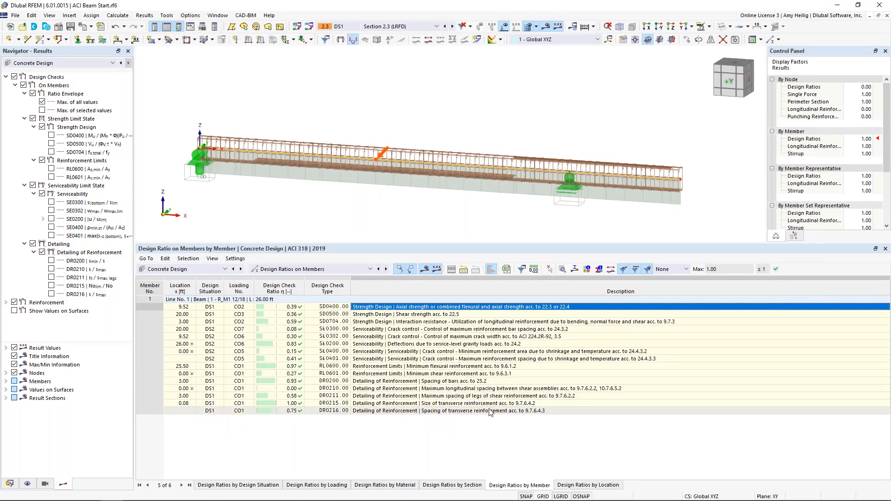
Turn off the Reinforcement results for Concrete Design while leaving the Design Checks displayed and expanded.
left_click(26, 64)
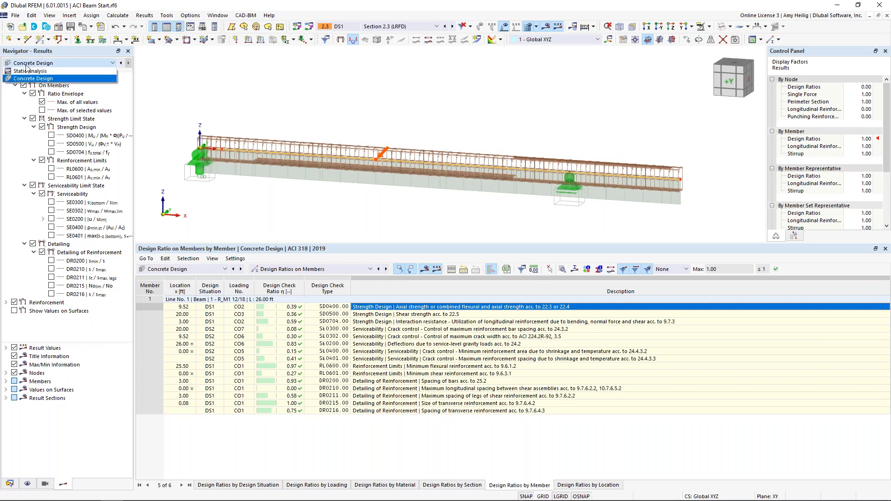
left_click(27, 79)
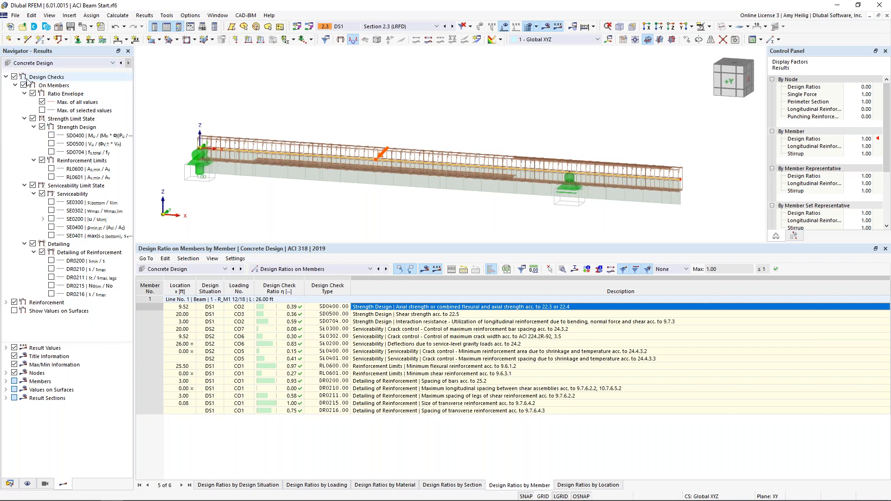
left_click(6, 77)
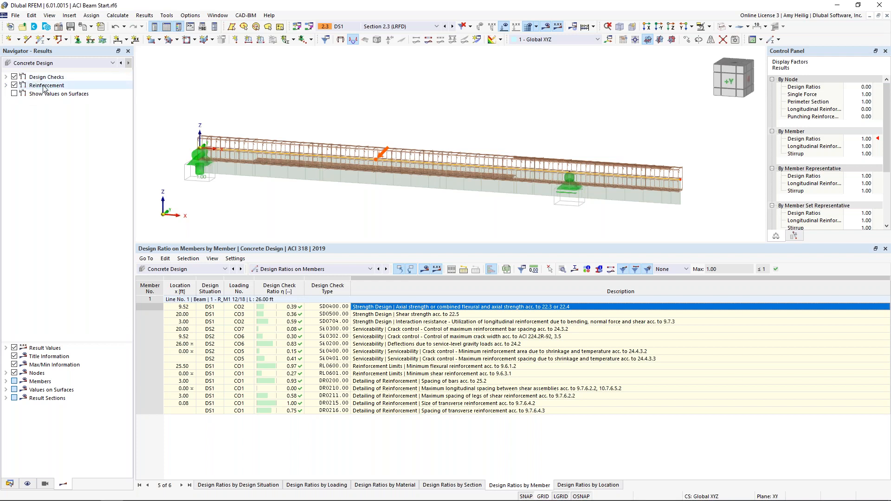
left_click(15, 85)
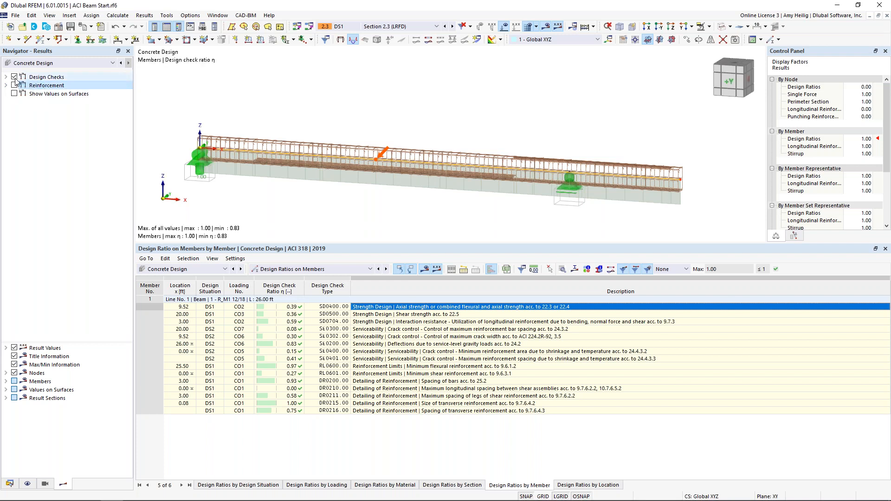
left_click(6, 76)
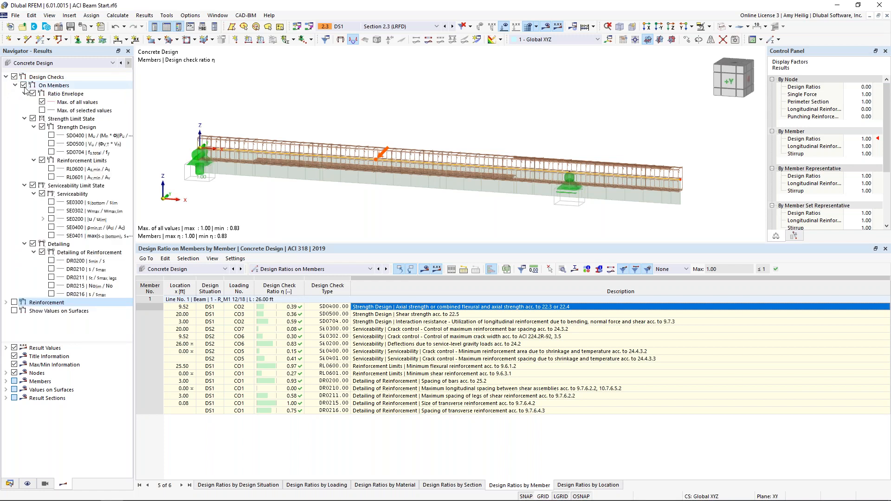
Hide the Member Reinforcement under Types for Concrete Design in the model display and return to the design results.
left_click(27, 484)
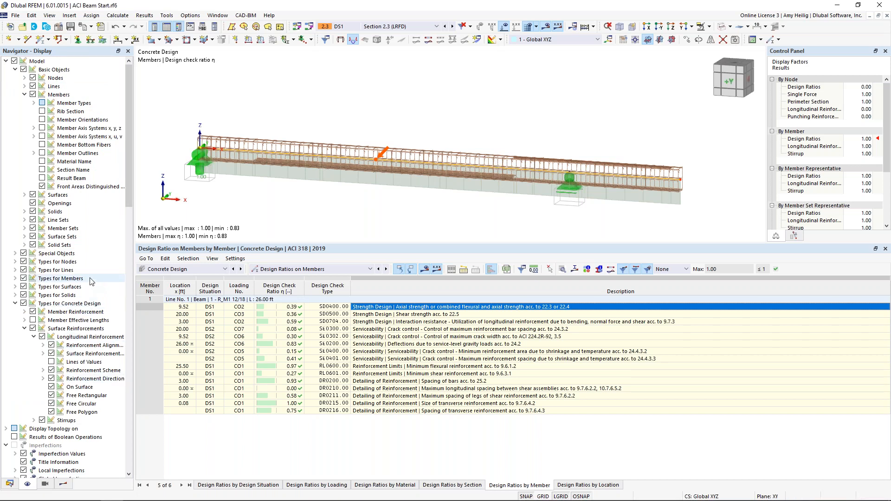
left_click(24, 329)
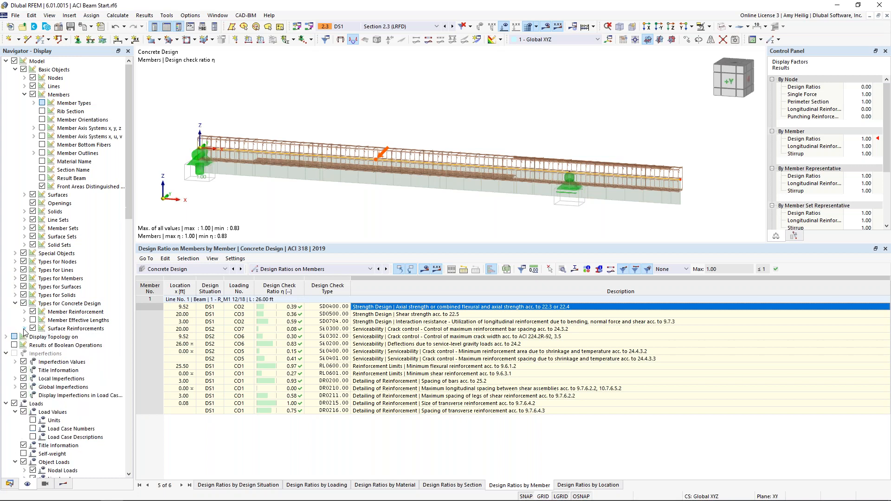
left_click(32, 312)
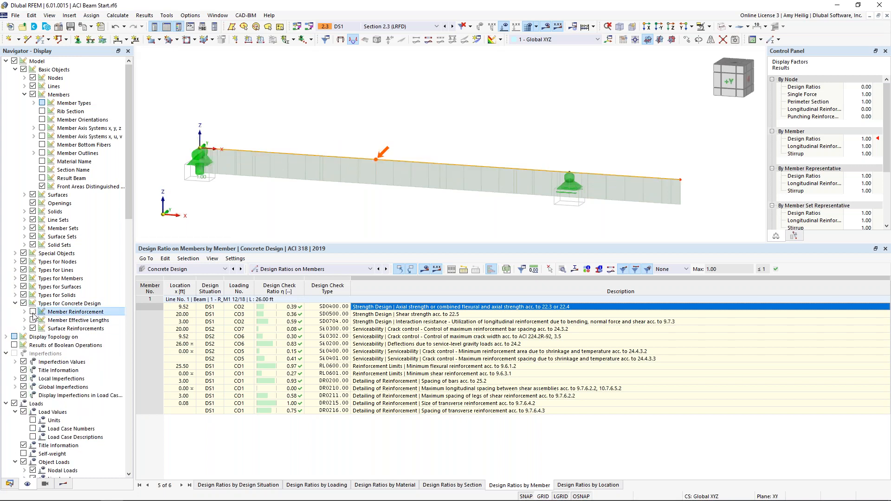
left_click(64, 483)
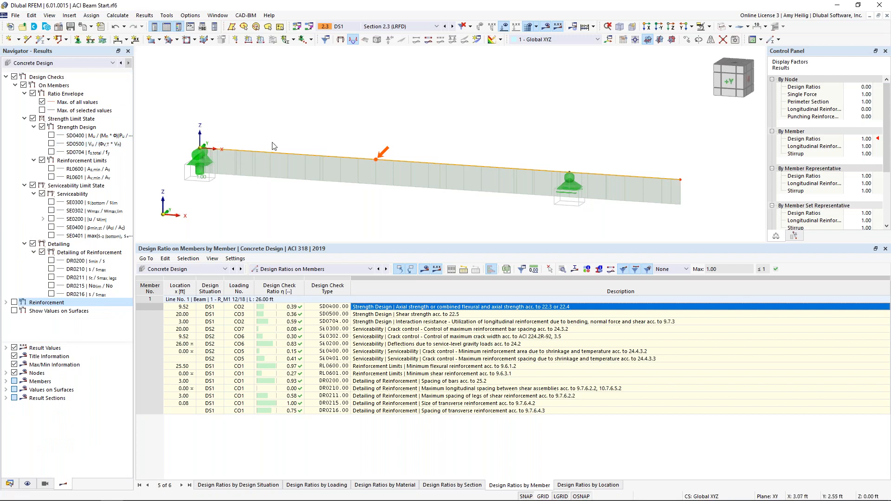
Replace the ratio envelope with the SD0400 and SD0500 strength check diagrams and show their colour legend.
left_click(33, 94)
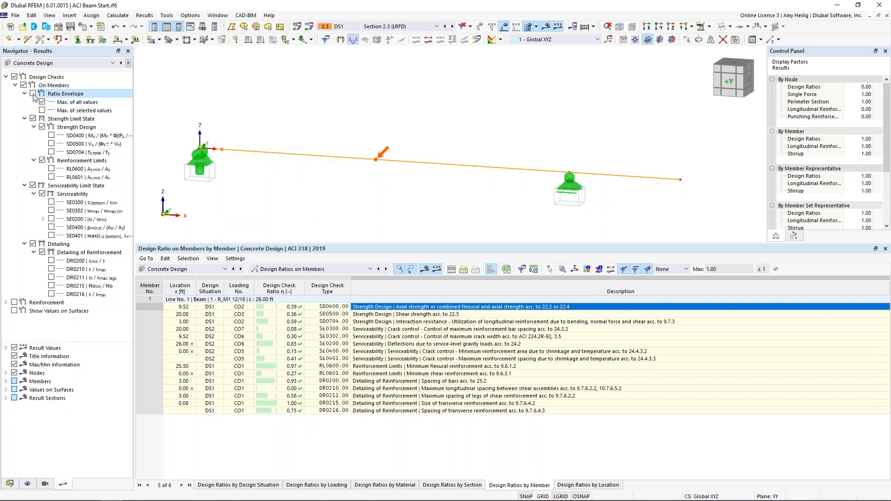
left_click(51, 136)
left_click(51, 144)
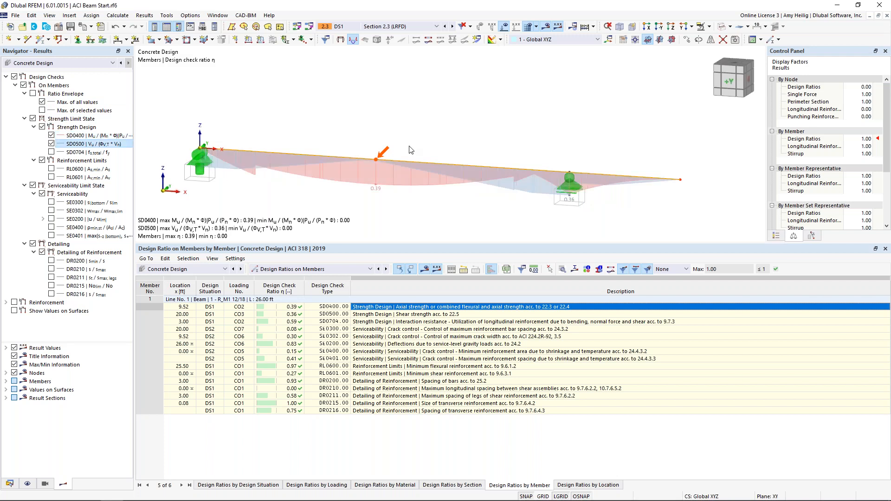
left_click(776, 236)
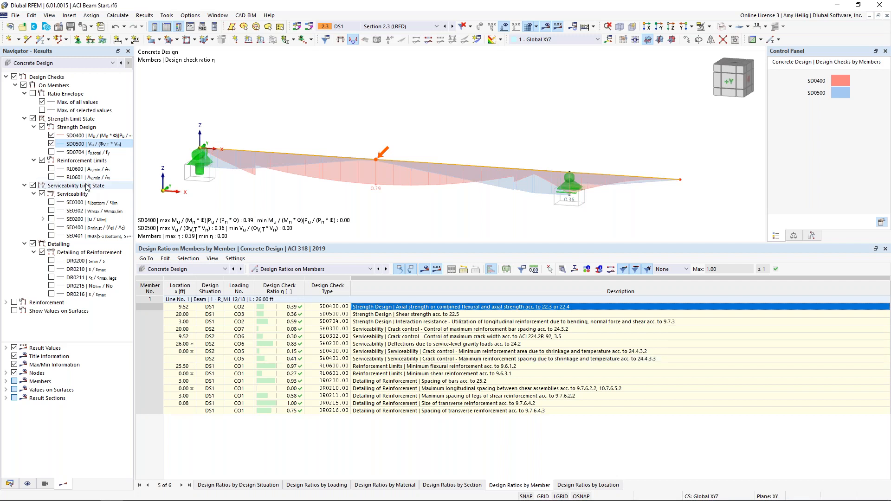
Turn off the Design Checks results and turn on the Reinforcement results, listing the reinforcement types on members.
left_click(16, 86)
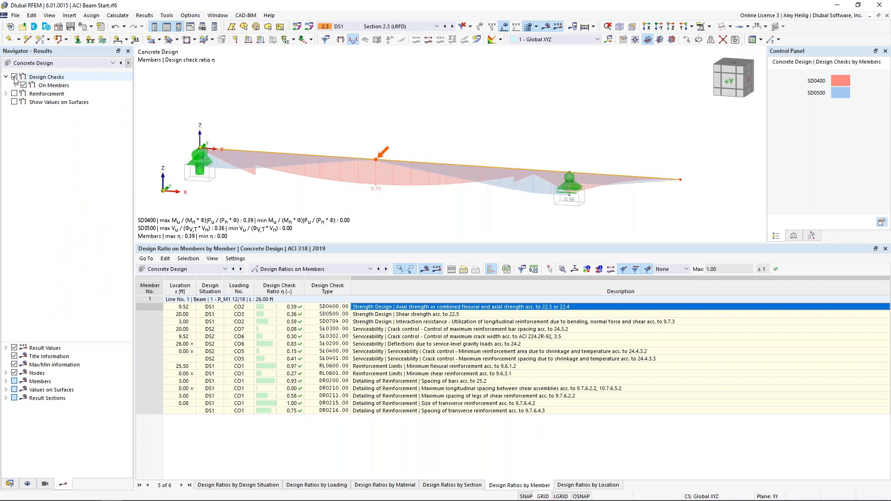
left_click(14, 77)
left_click(14, 93)
left_click(6, 93)
left_click(16, 102)
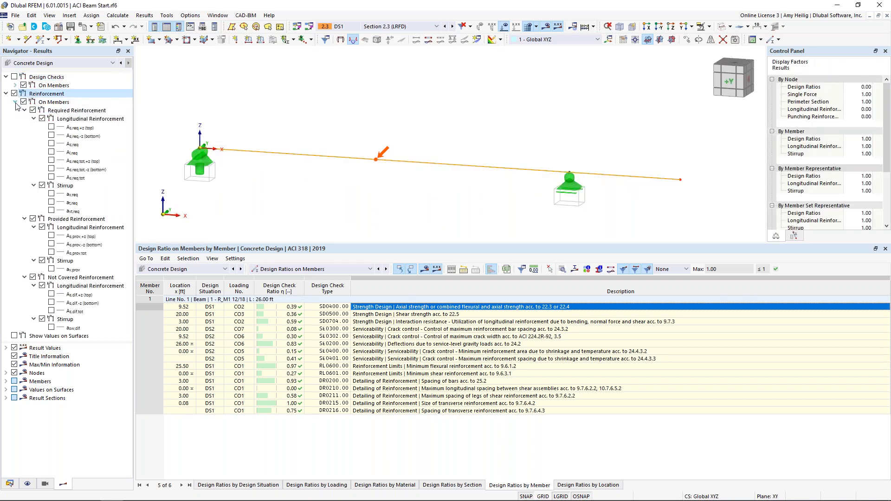
Display the required bottom longitudinal reinforcement along the beam, overlaid with the provided bottom reinforcement.
left_click(51, 135)
middle_click_drag(391, 192, 413, 174, "ctrl")
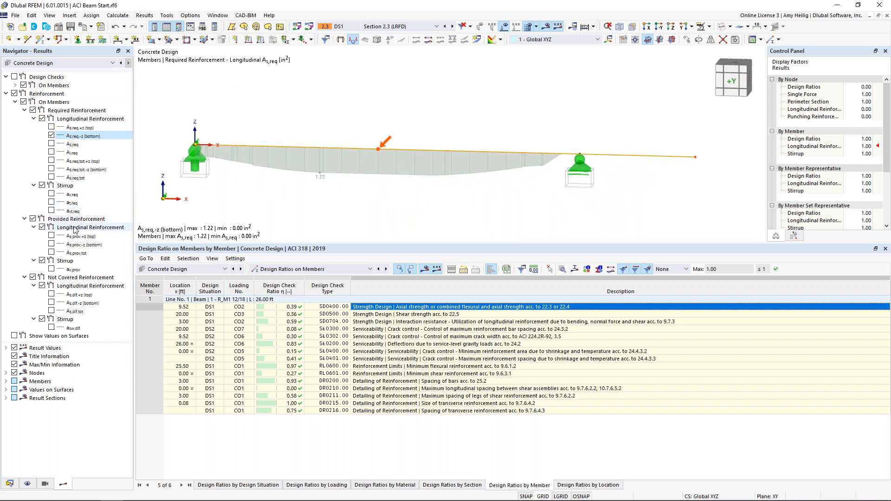
left_click(51, 244)
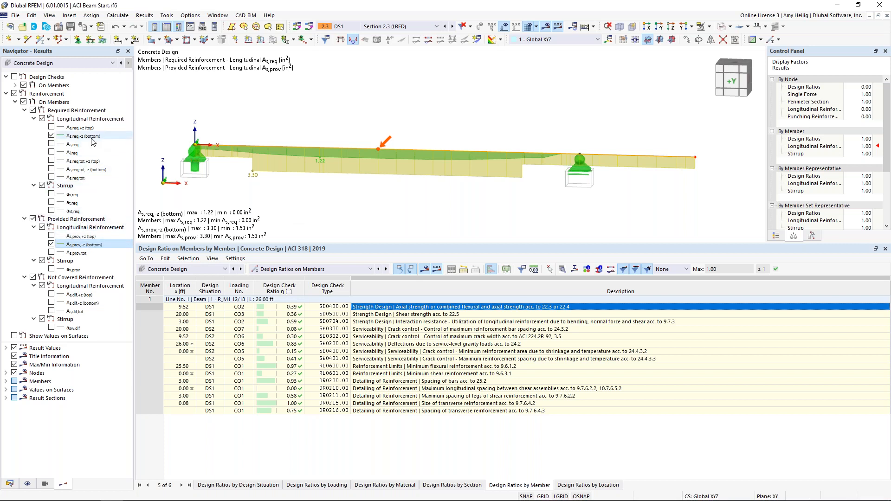
Replace the bottom reinforcement diagrams with the required and provided top longitudinal reinforcement for comparison.
left_click(51, 135)
left_click(51, 243)
left_click(51, 127)
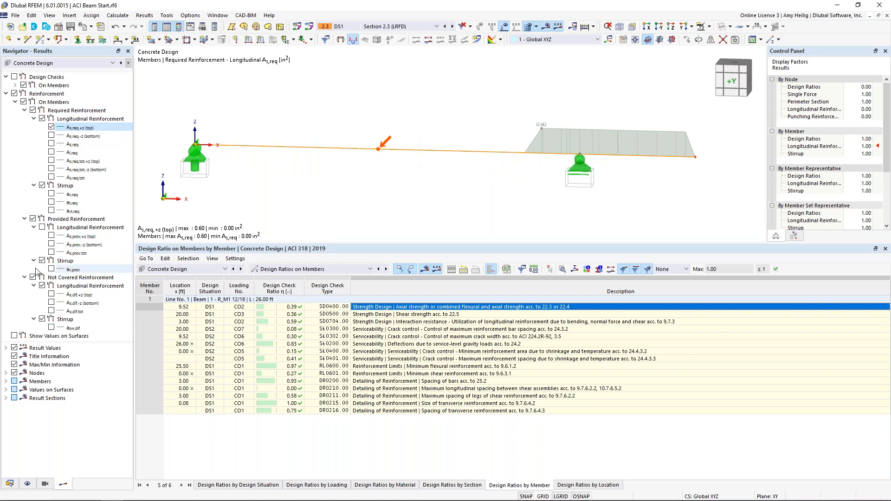
left_click(51, 236)
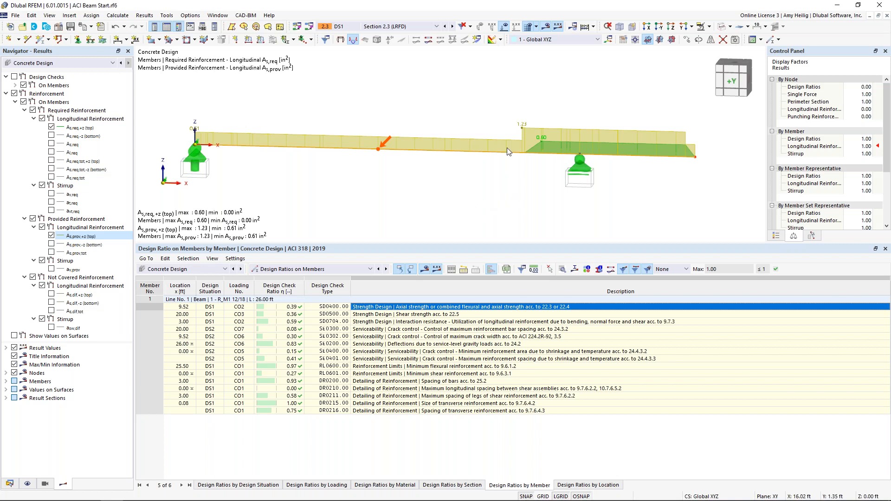
Switch to the ACI Surface Start.rf6 model and shrink the table area to enlarge the view of the building.
left_click(218, 16)
left_click(248, 134)
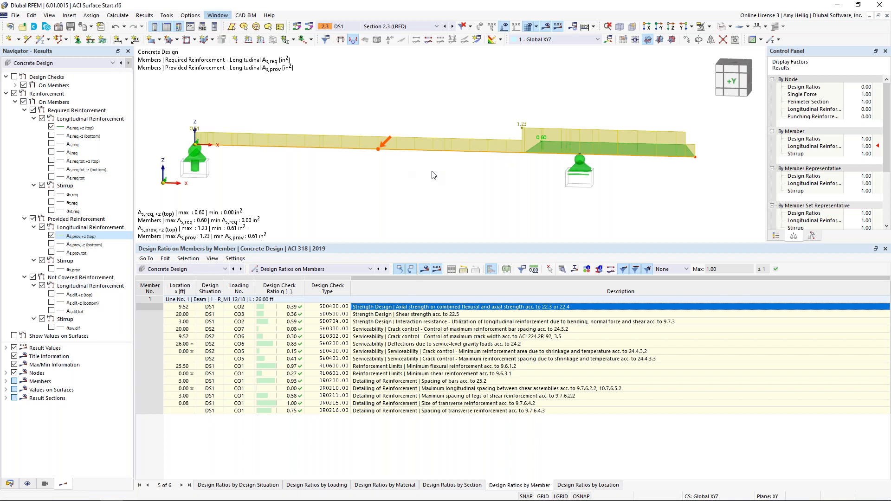
left_click_drag(433, 244, 454, 352)
middle_click_drag(469, 317, 449, 302, "ctrl")
scroll(449, 301, "up", 3)
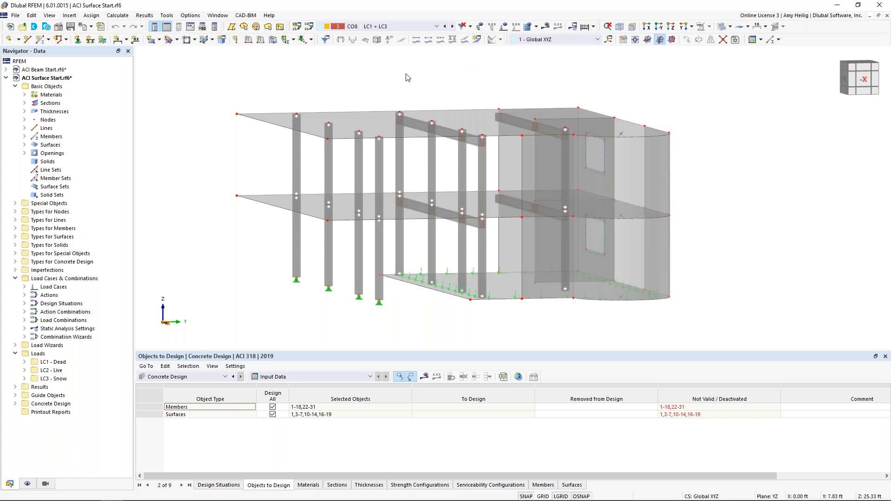
Review design situations DS1 and DS2 in the load cases and combinations, and open the combination wizard assigned to DS1.
left_click(310, 28)
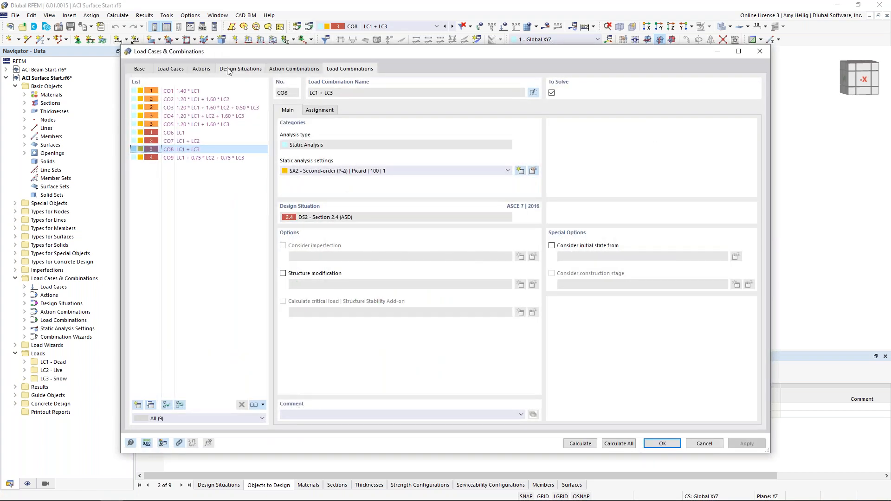
left_click(228, 69)
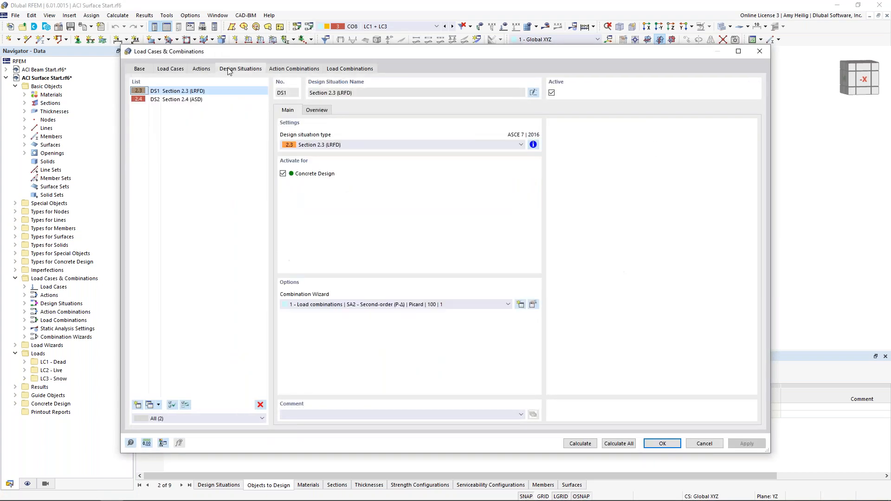
left_click(209, 99)
left_click(210, 92)
left_click(533, 304)
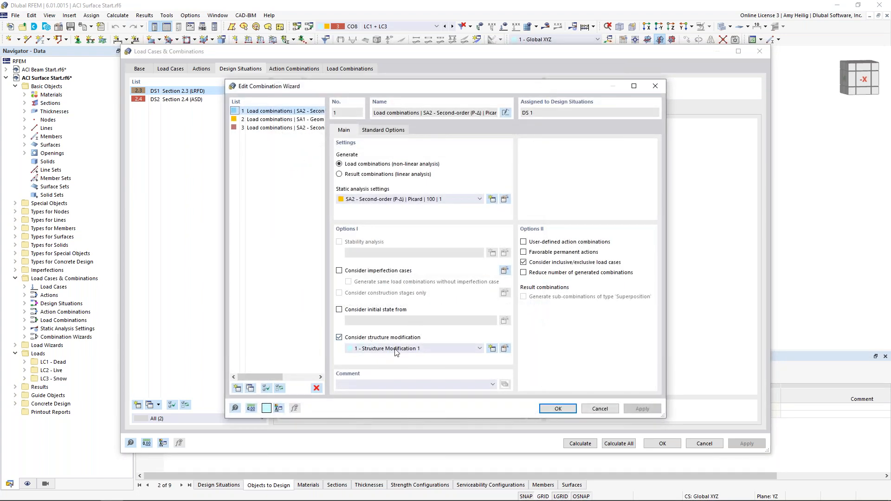
Open Structure Modification 1 and review its member and surface stiffness modifications, widening the columns to read the full descriptions.
left_click(505, 349)
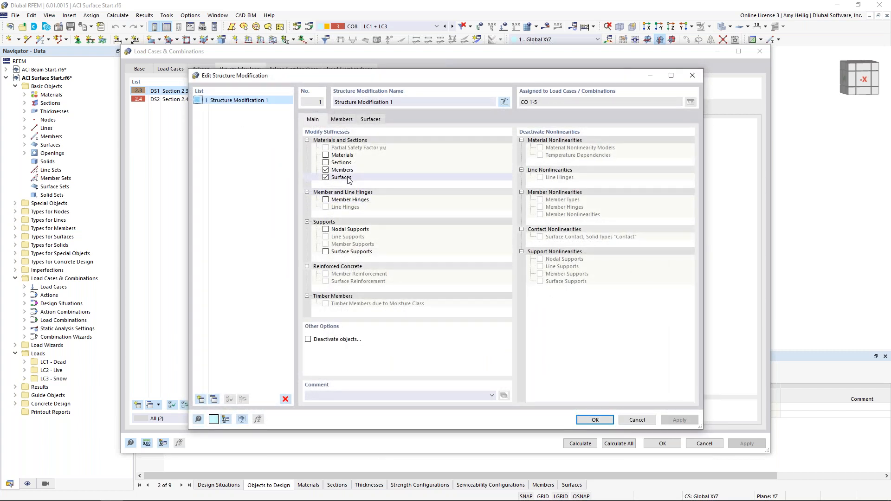
left_click(338, 121)
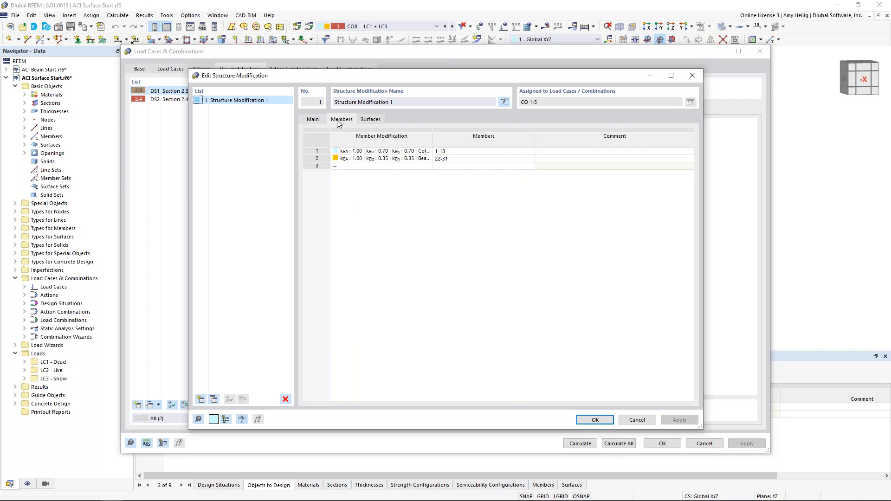
left_click_drag(434, 141, 543, 141)
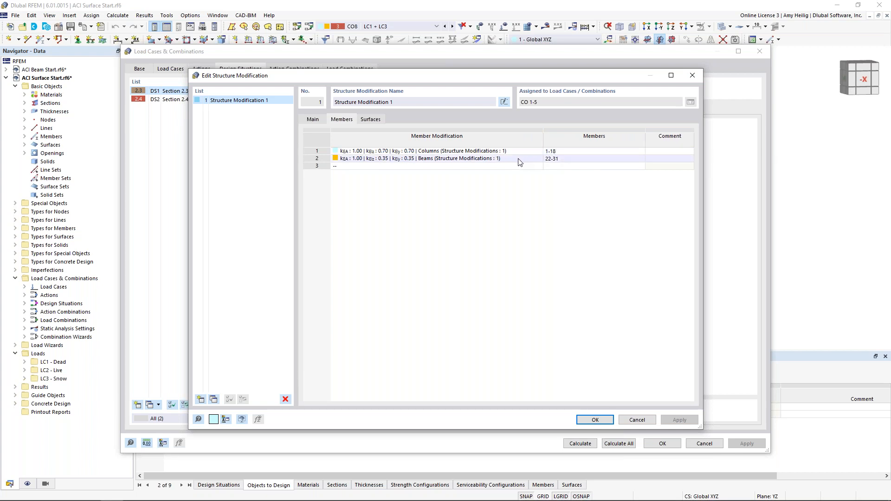
left_click(372, 120)
left_click_drag(433, 139, 523, 139)
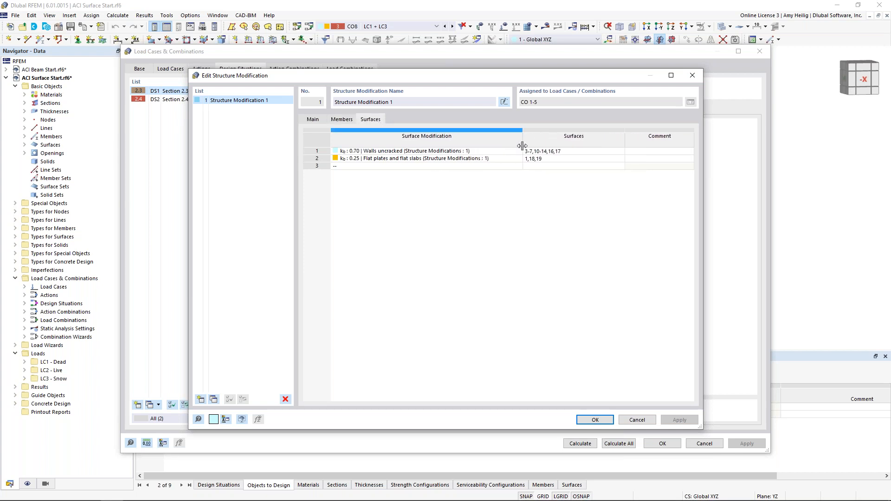
Open the flat plates and flat slabs surface stiffness modification, examine the available modification types, and cancel without changes.
left_click(502, 159)
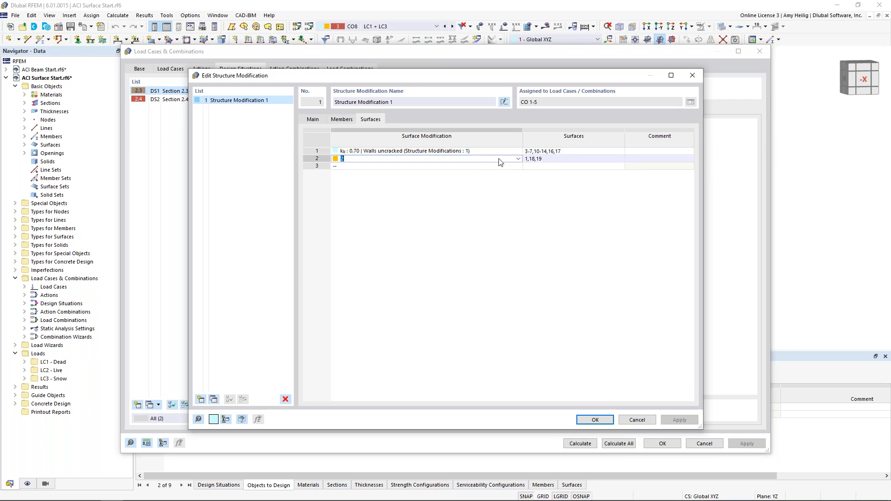
left_click(518, 159)
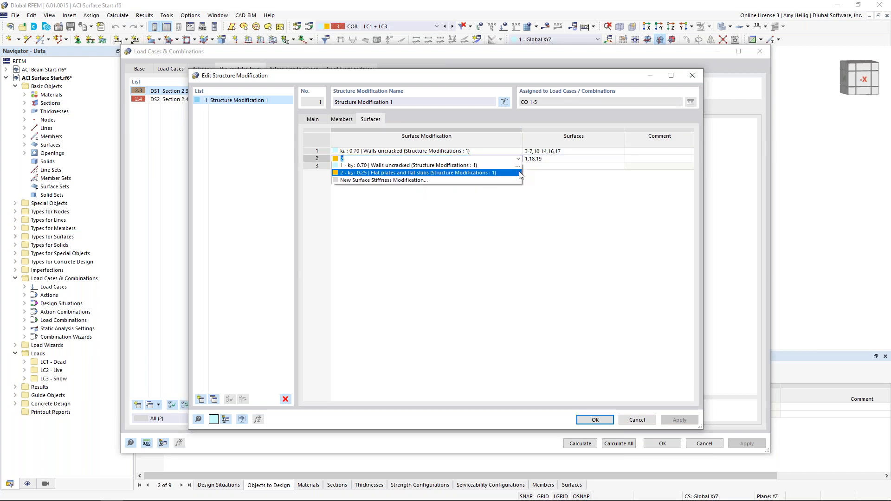
left_click(520, 175)
left_click(464, 170)
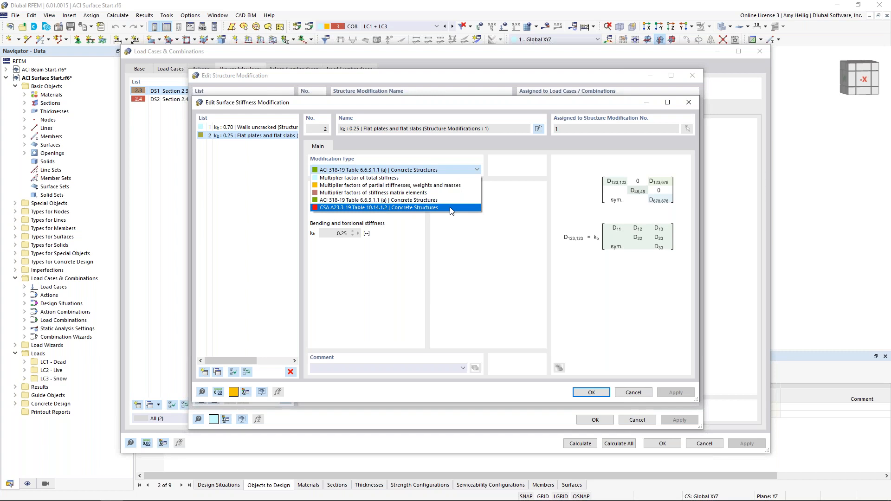
left_click(523, 145)
left_click(633, 392)
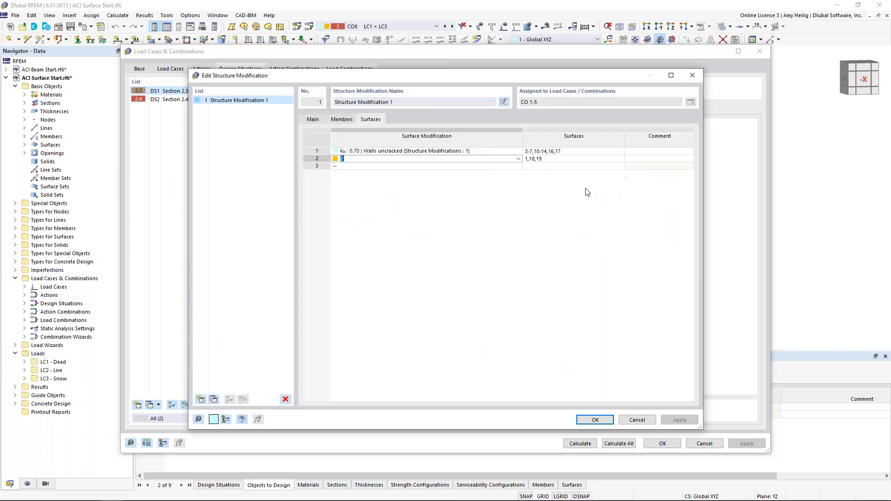
Cancel the structure modification and combination wizard edits, and review the Section 2.4 (ASD) design situation and the load combinations.
left_click(637, 420)
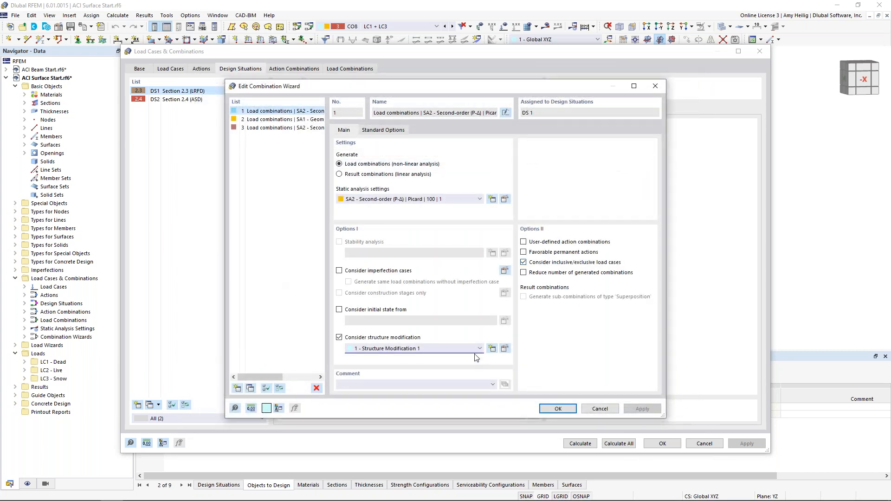
left_click(608, 412)
left_click(195, 99)
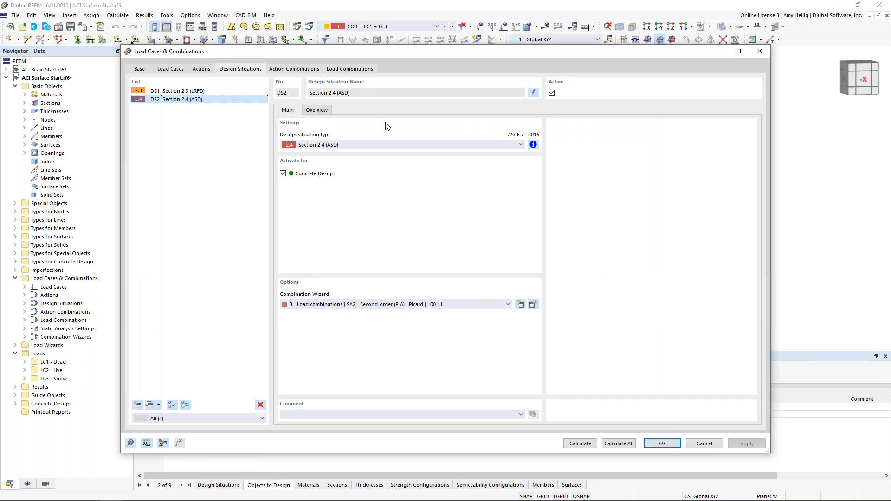
left_click(349, 69)
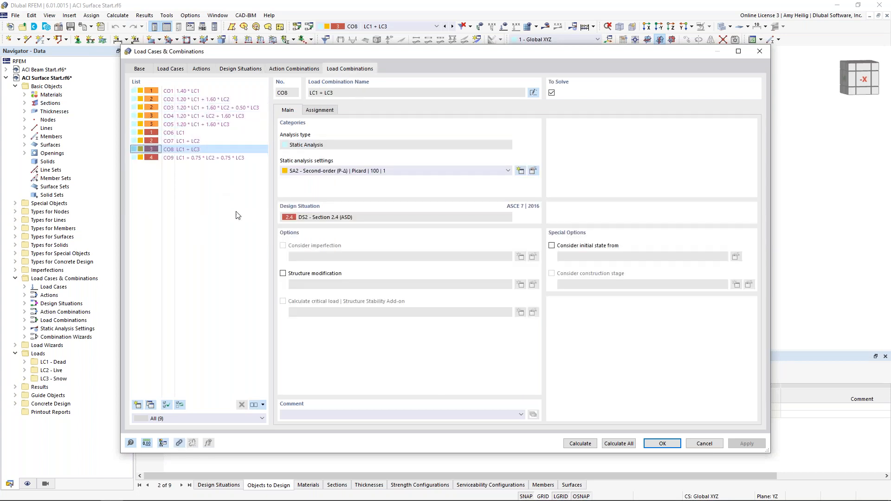
left_click(704, 444)
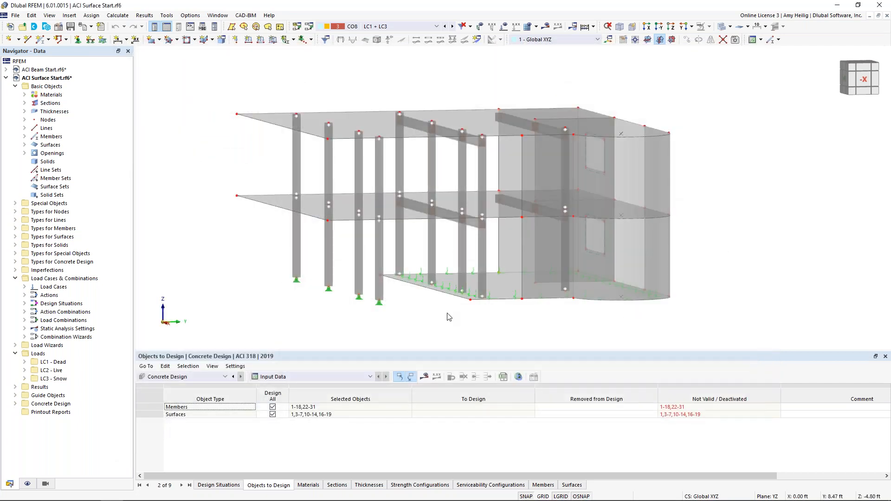
Isolate the middle floor slab by showing only that surface and its related objects.
middle_click_drag(441, 310, 452, 314, "ctrl")
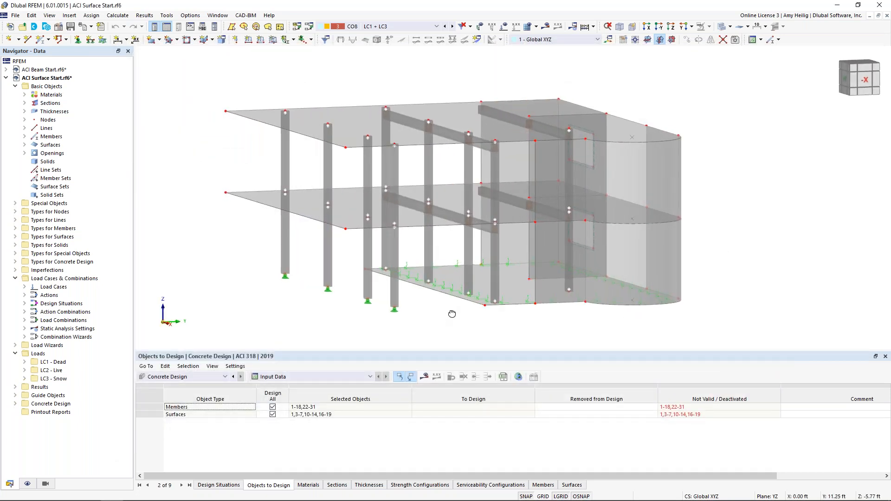
left_click(352, 223)
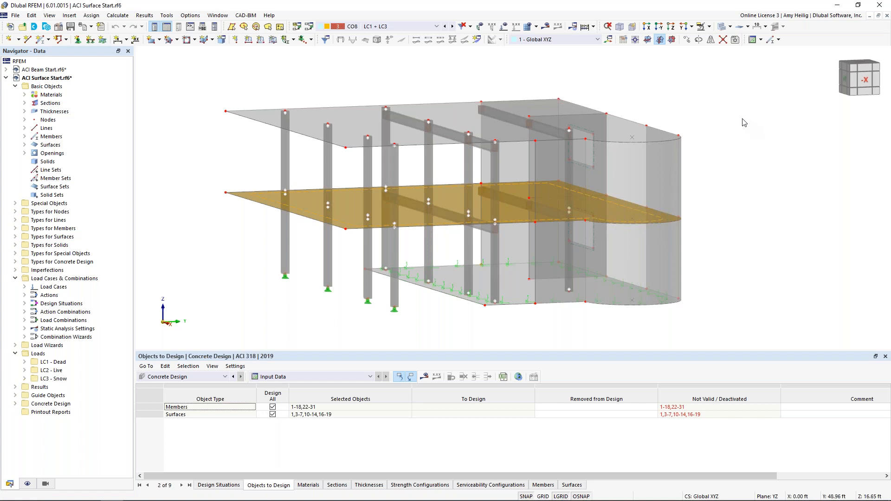
left_click(711, 38)
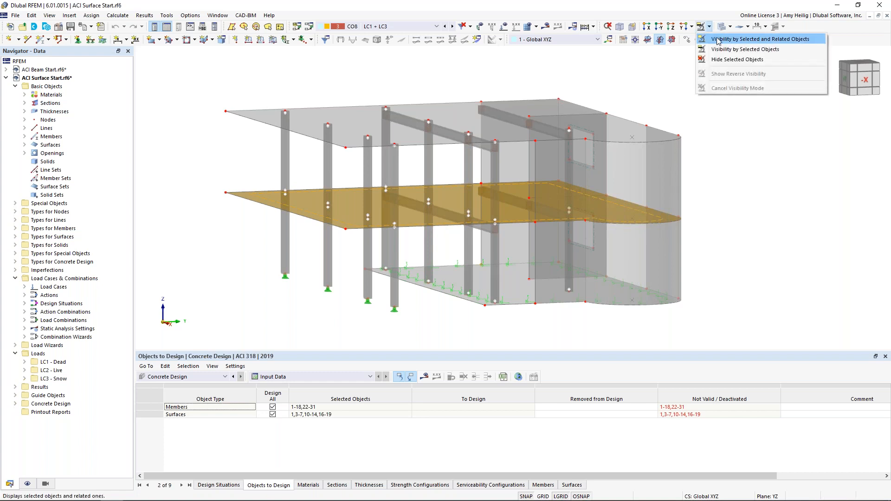
left_click(717, 40)
middle_click_drag(441, 132, 451, 167, "ctrl")
left_click(435, 128)
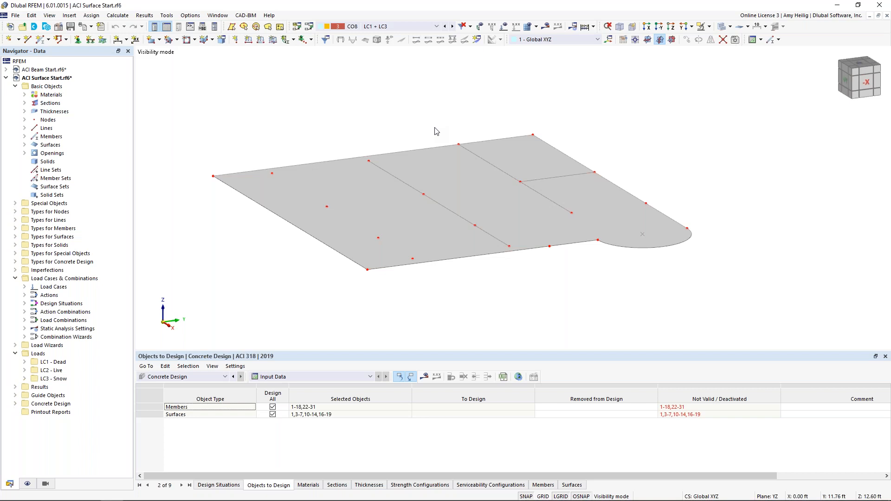
Turn on the local axis system display for the isolated slab surface and inspect its axes.
right_click(448, 158)
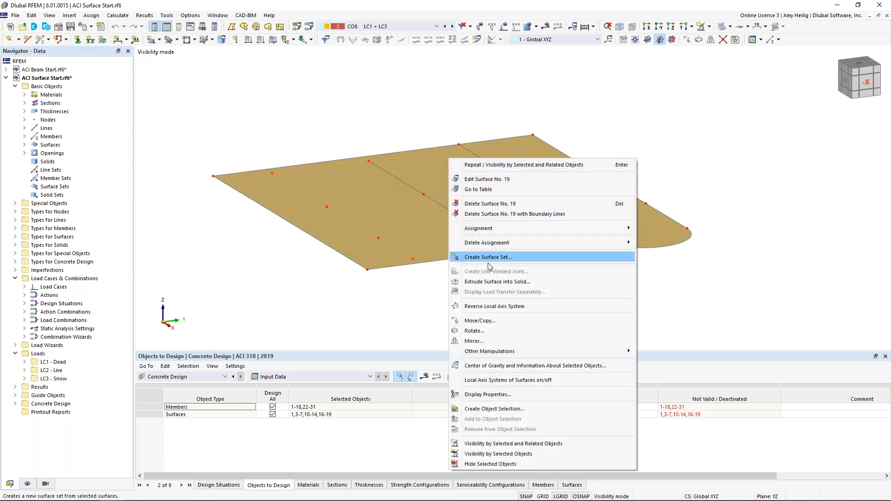
left_click(504, 380)
left_click(463, 316)
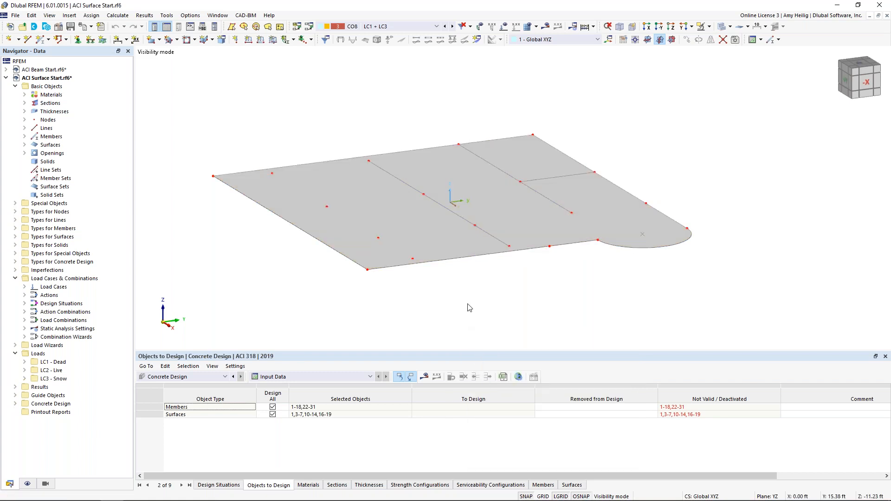
scroll(448, 211, "up", 1)
scroll(449, 211, "up", 1)
middle_click_drag(464, 206, 485, 185)
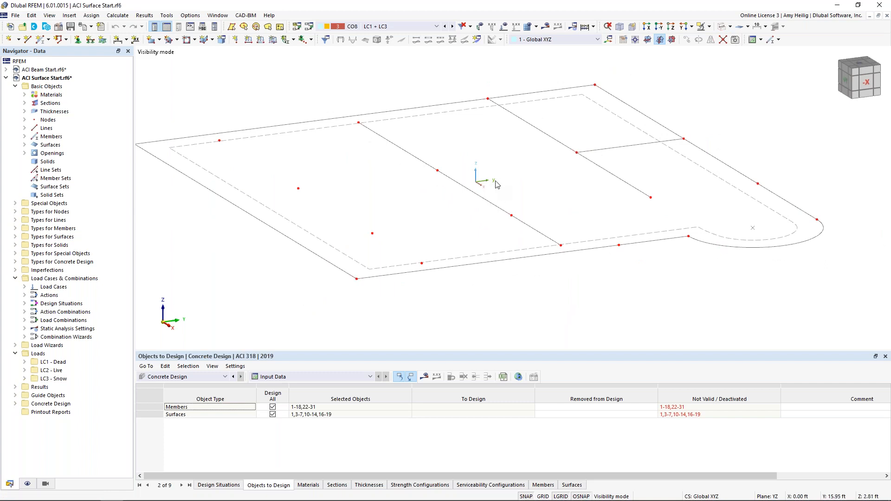
scroll(430, 210, "down", 1)
middle_click_drag(430, 210, 414, 159)
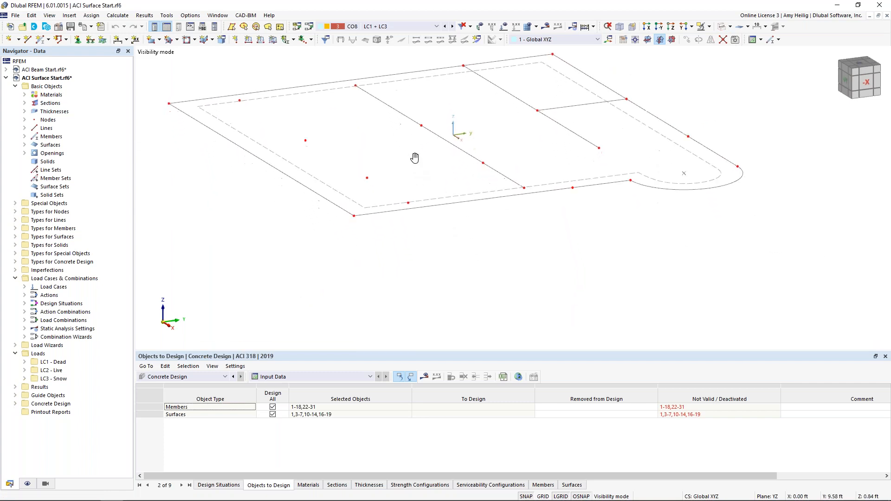
Activate design properties for the slab surface and set its top and bottom concrete cover to 0.75 in.
double_click(316, 180)
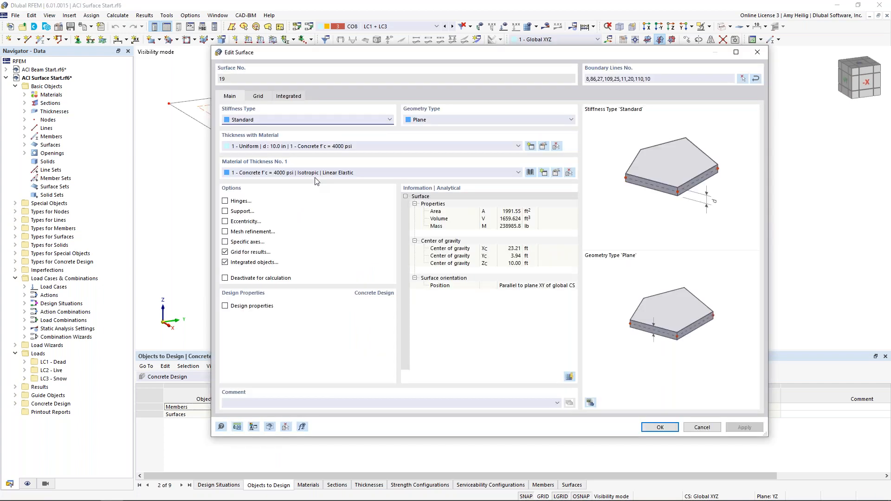
left_click(244, 308)
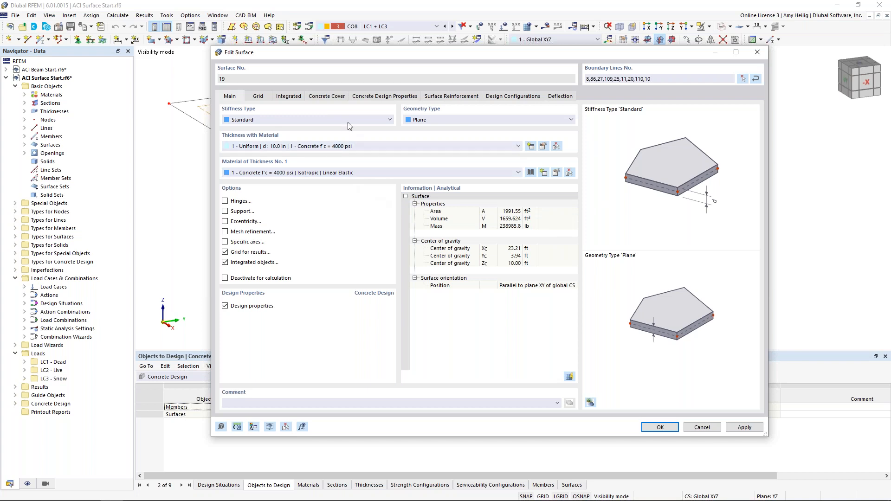
left_click(336, 96)
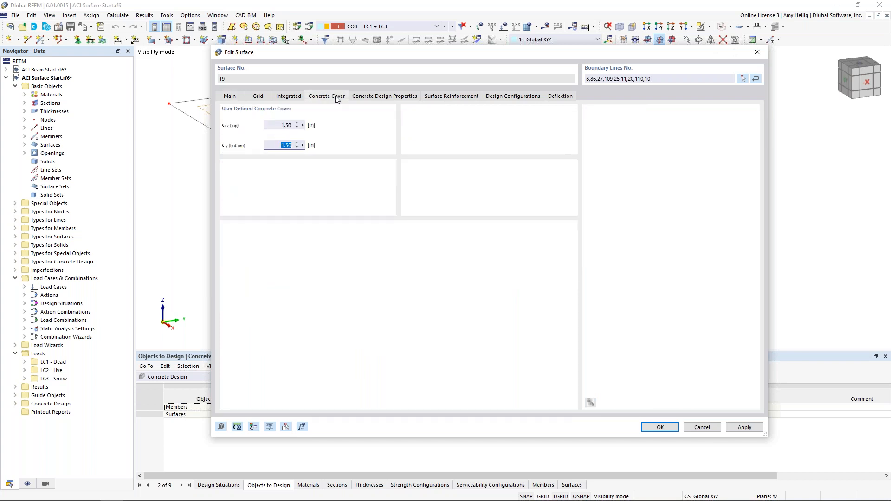
left_click(283, 125)
type("0.75")
key("Tab")
type("0.")
key("BackSpace")
key("BackSpace")
type("0.75")
Create a First Reinforcement Direction in x, assign it to the slab's top and bottom sides, and compare it with the local axes.
left_click(391, 96)
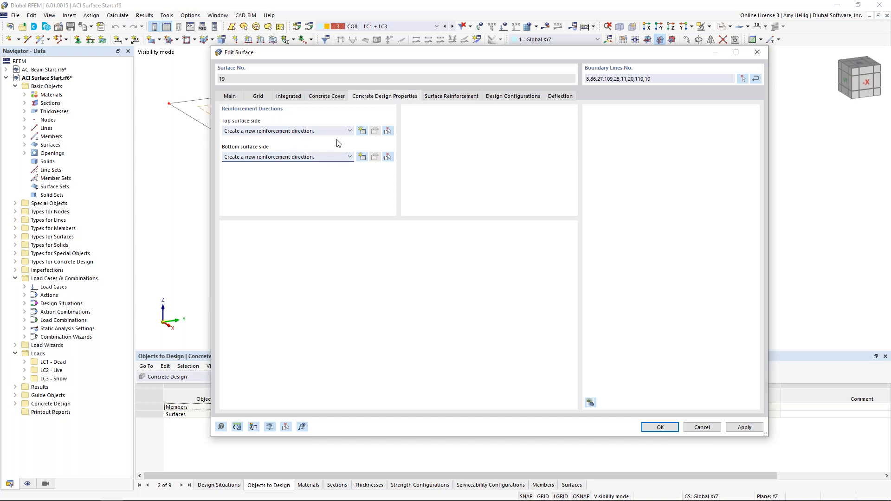
left_click(362, 132)
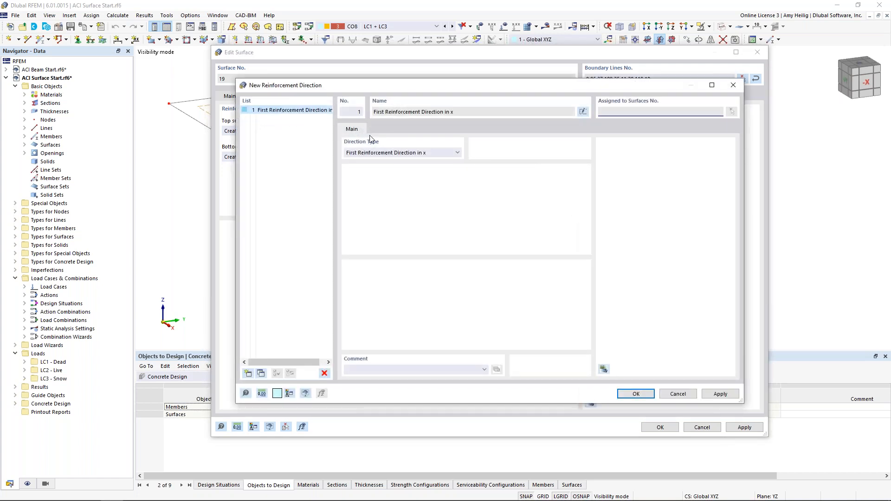
left_click(396, 153)
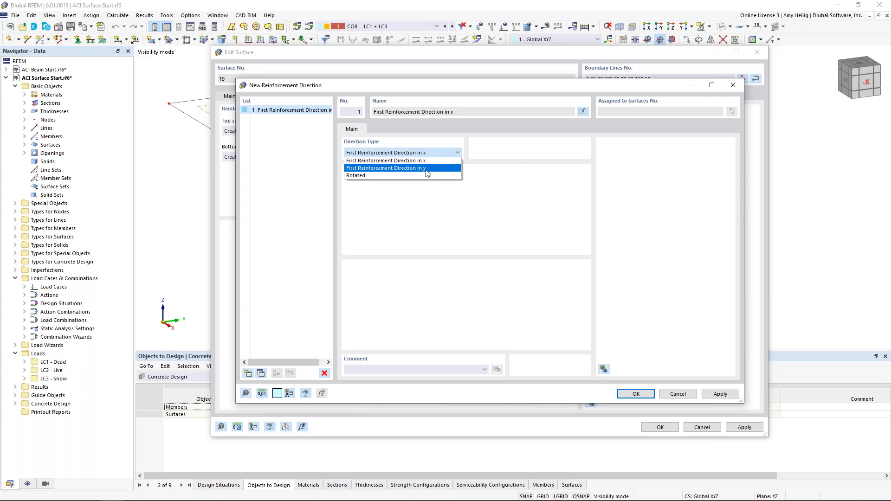
left_click(432, 153)
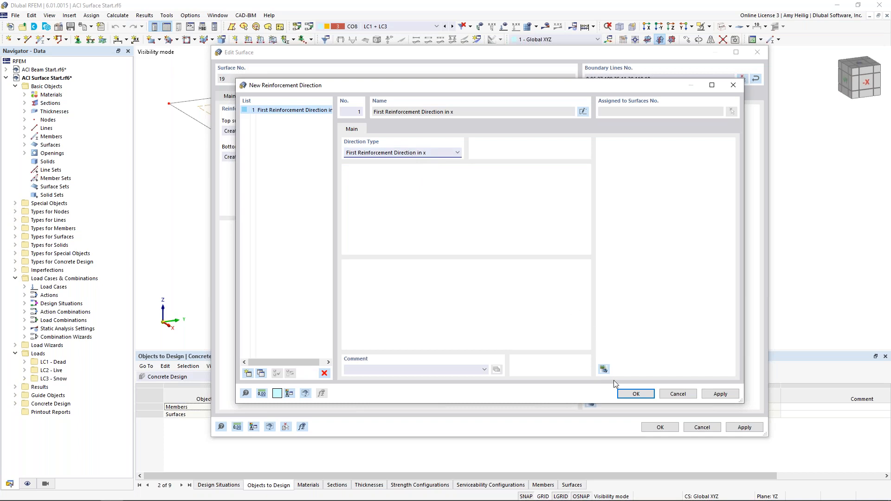
left_click(624, 394)
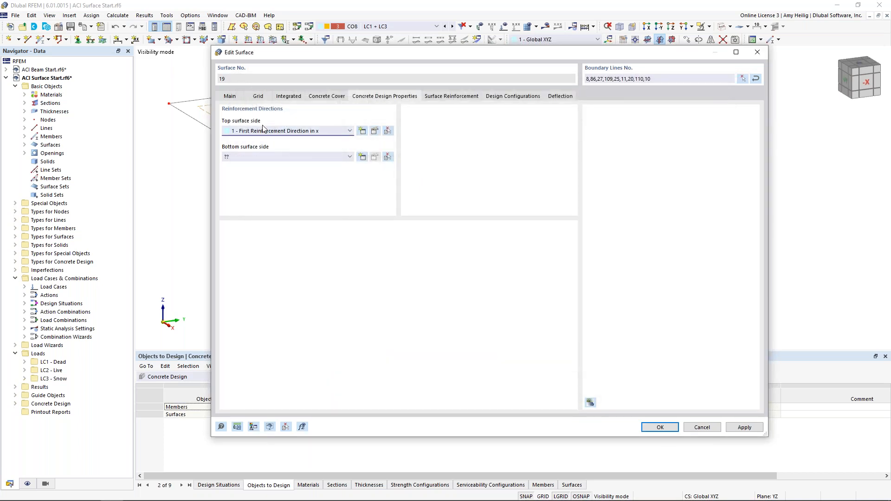
left_click(268, 156)
left_click(271, 167)
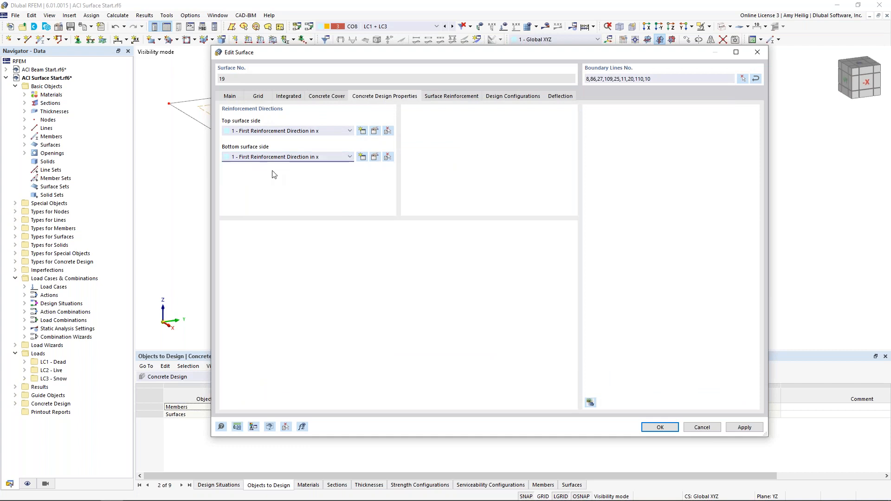
left_click_drag(385, 52, 377, 233)
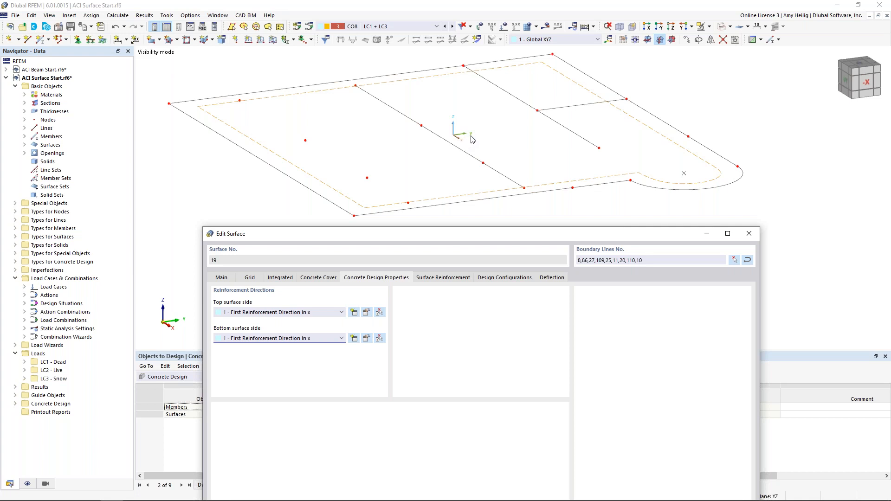
left_click_drag(488, 234, 491, 54)
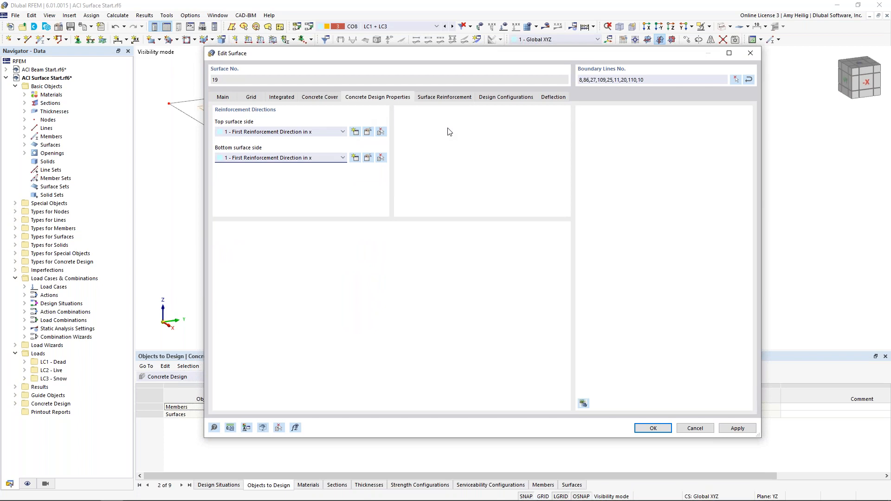
Add a surface reinforcement to the slab using the Rebar type with #5 bars at 1.00 ft spacing.
left_click(451, 98)
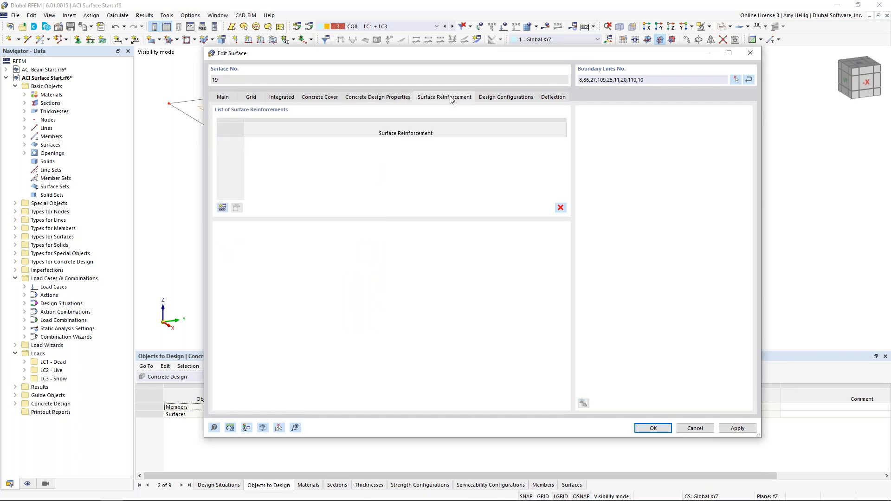
left_click(222, 207)
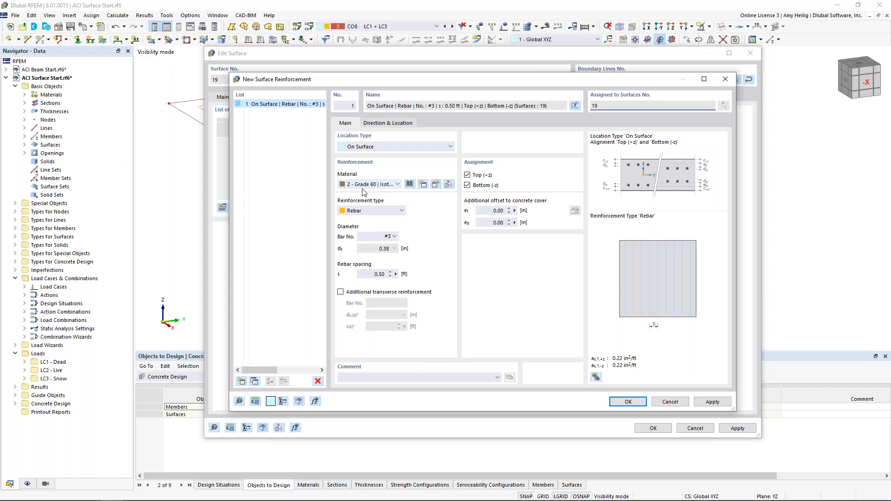
left_click(371, 212)
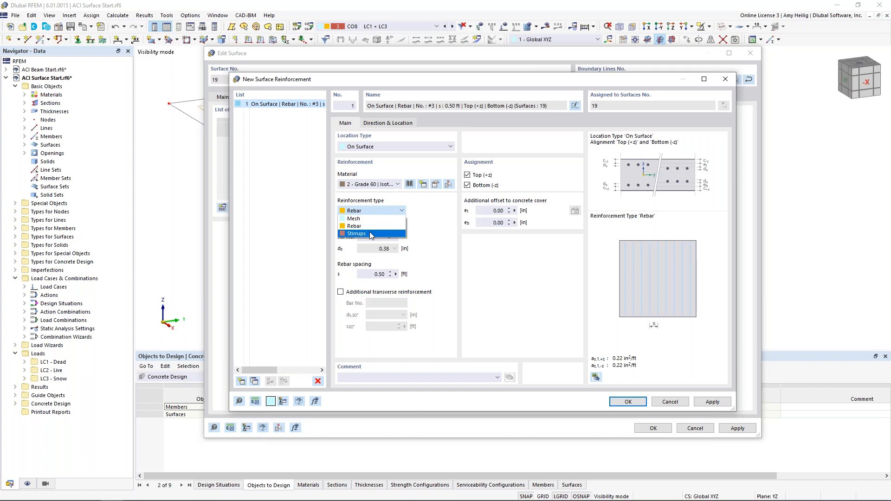
left_click(369, 228)
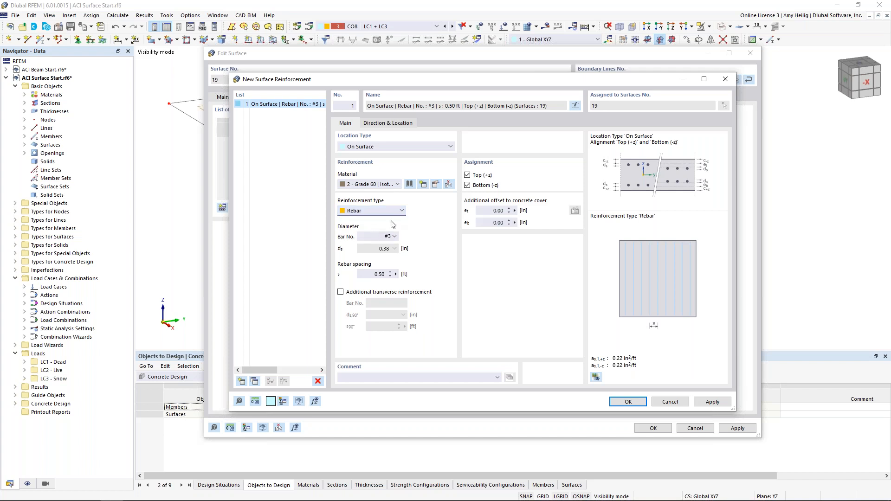
left_click(394, 236)
left_click(389, 298)
key("Down")
key("Down")
key("Tab")
type("1")
Include additional transverse reinforcement of #5 bars at 1.00 ft spacing and accept the surface reinforcement.
left_click(340, 292)
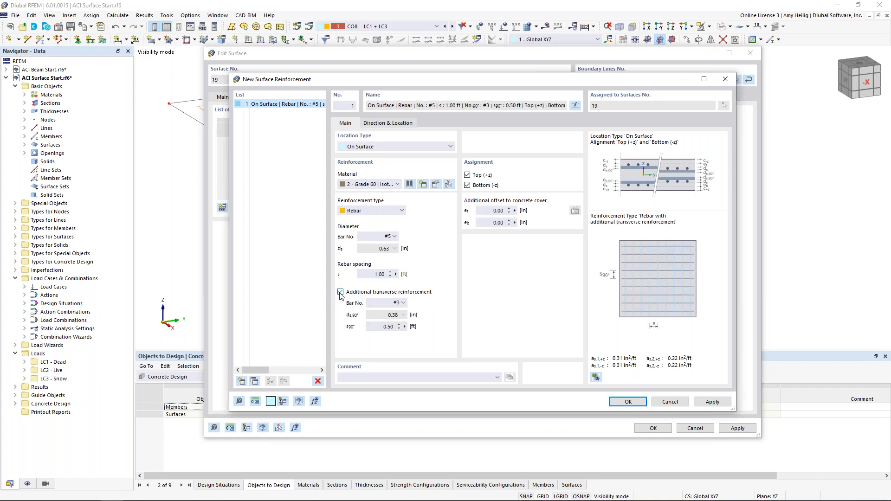
left_click(398, 303)
left_click(396, 365)
double_click(388, 327)
type("1")
left_click(628, 402)
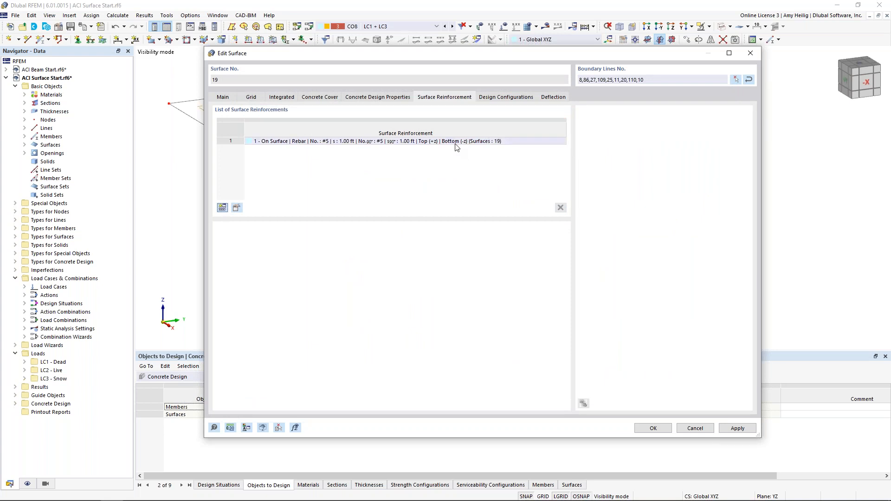
Review the slab's default strength configuration for surfaces and its default serviceability configuration without changing them.
left_click(520, 97)
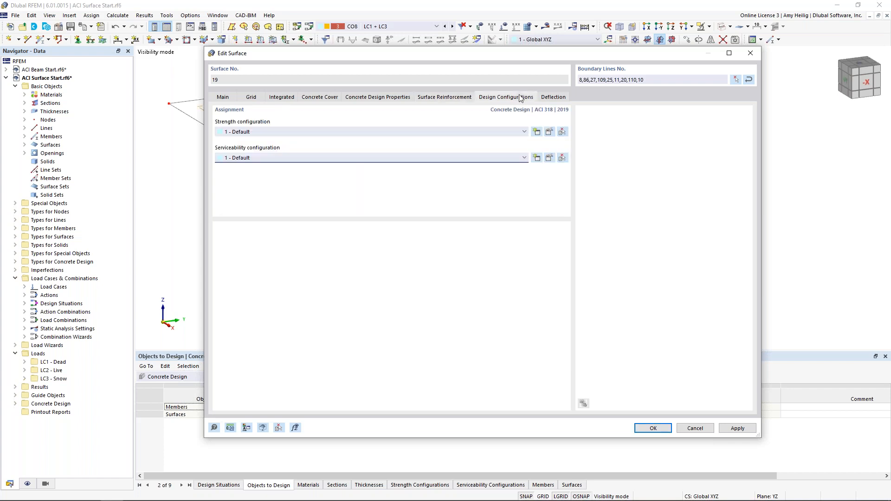
left_click(549, 132)
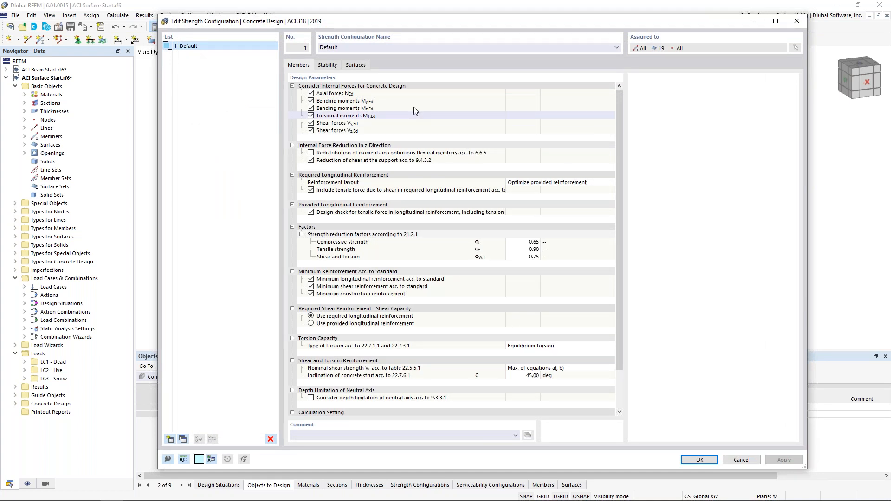
left_click(359, 66)
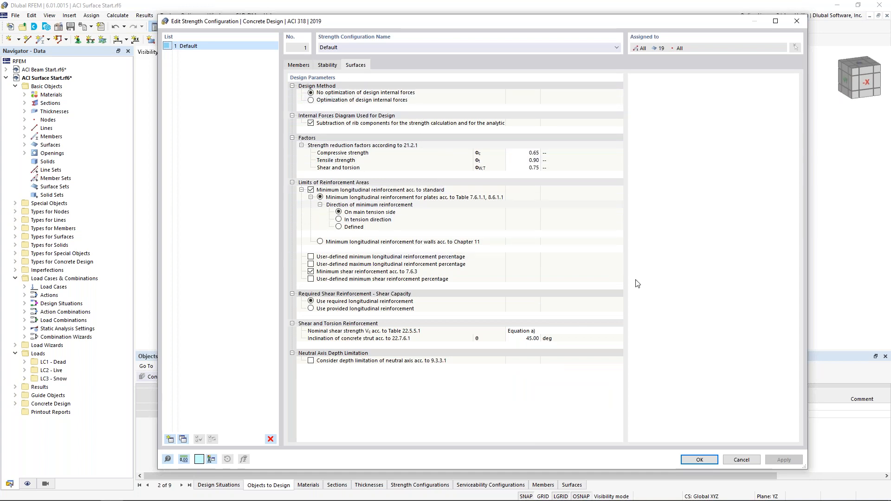
left_click(741, 460)
left_click(549, 158)
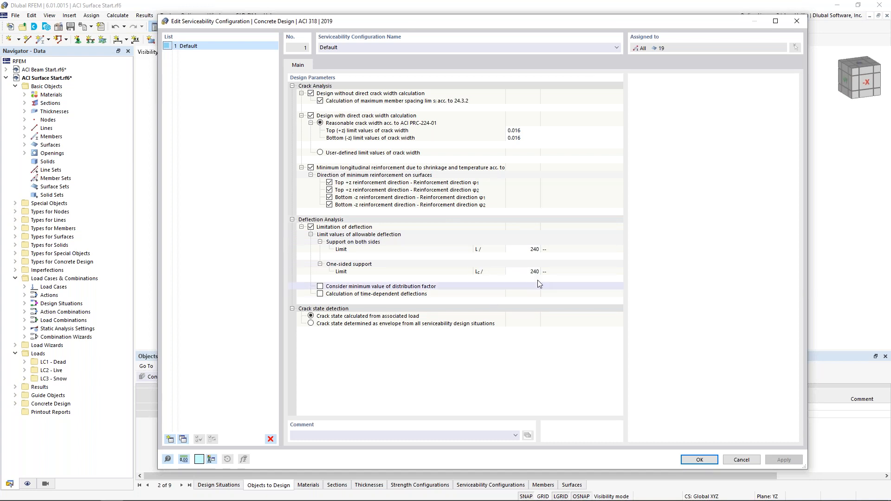
left_click(739, 459)
Review the slab's deflection surface type and reference length definition options, keep the current choices, and accept the surface settings.
left_click(553, 98)
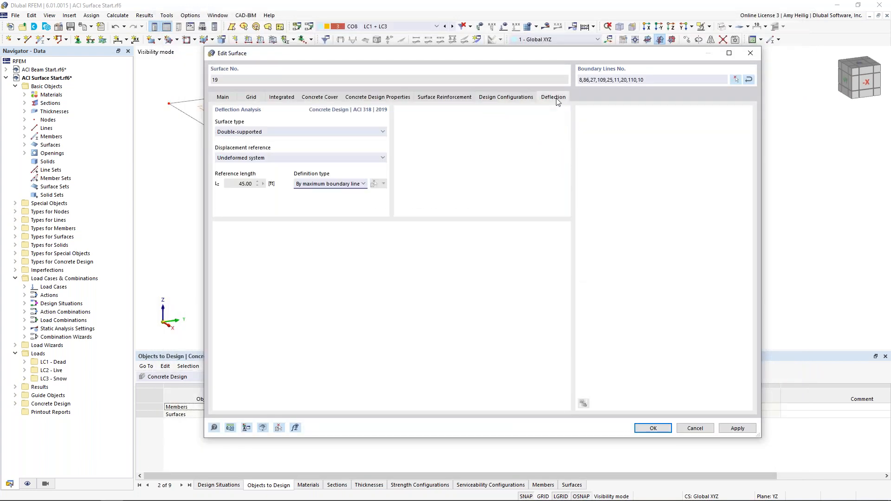
left_click(355, 132)
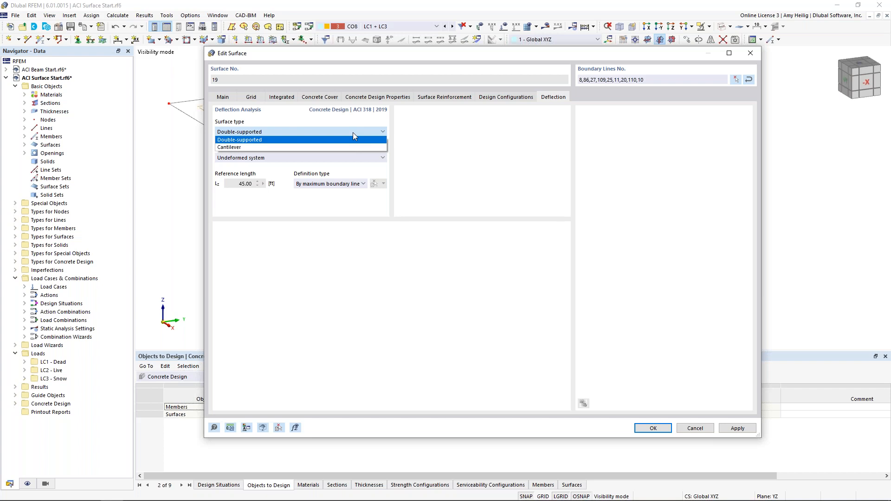
left_click(495, 151)
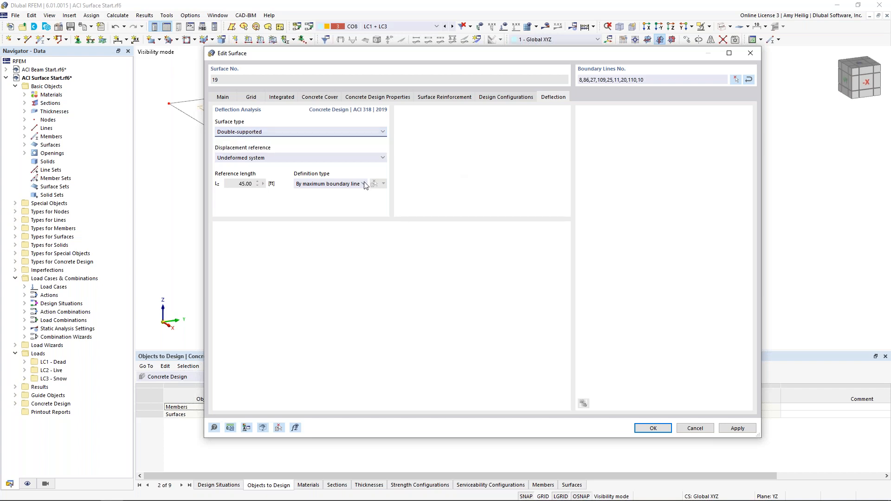
left_click(323, 184)
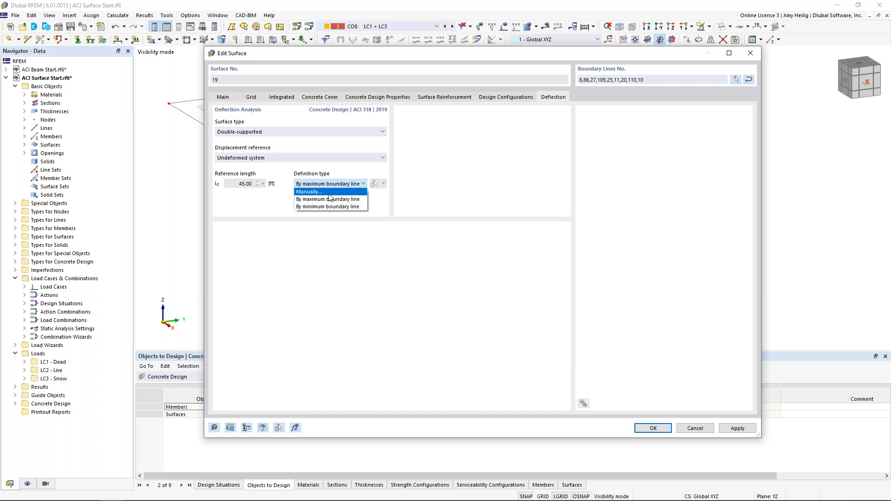
left_click(457, 197)
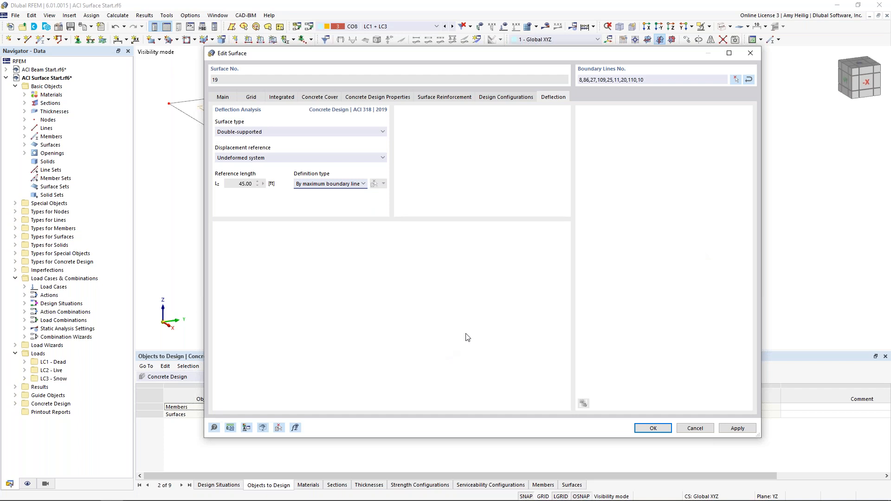
left_click(652, 429)
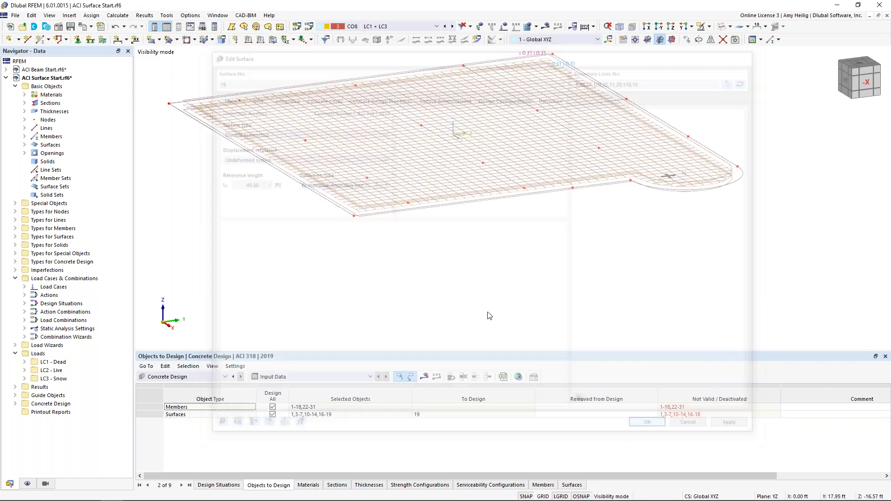
Show the hidden objects in the background to see the reinforced slab together with its columns and walls.
scroll(537, 253, "down", 3)
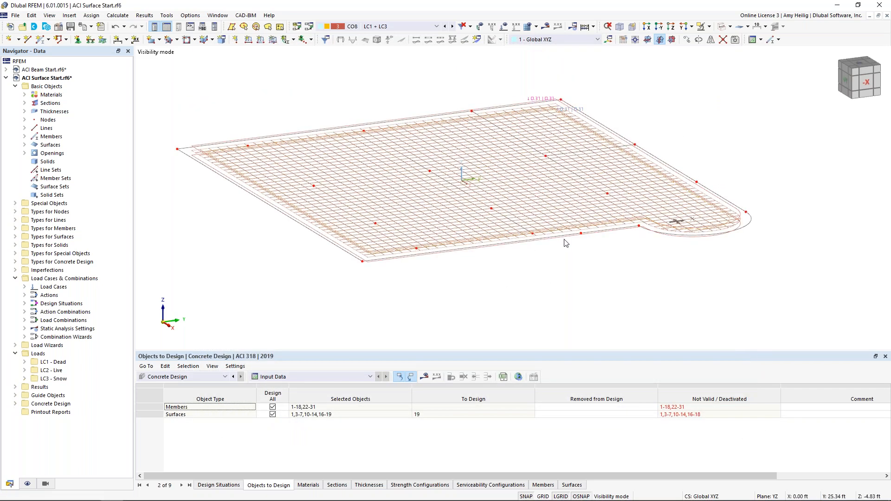
right_click(540, 274)
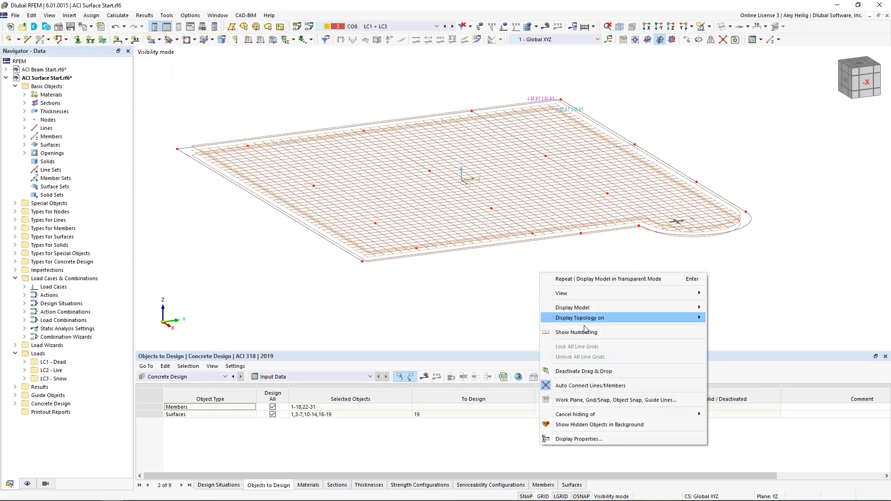
left_click(590, 425)
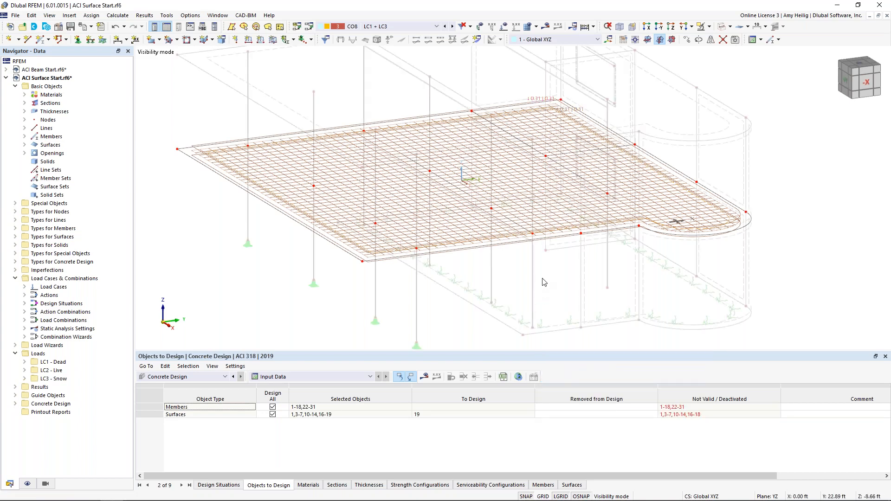
middle_click_drag(543, 280, 563, 255, "ctrl")
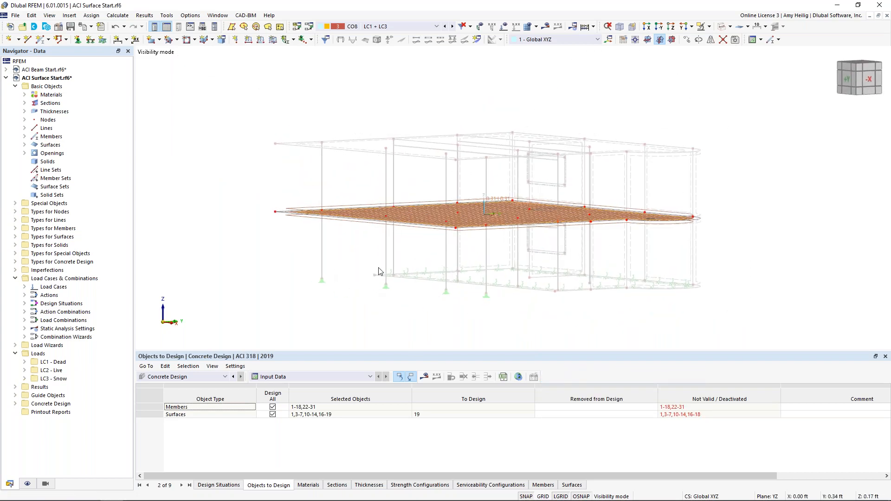
scroll(388, 225, "up", 2)
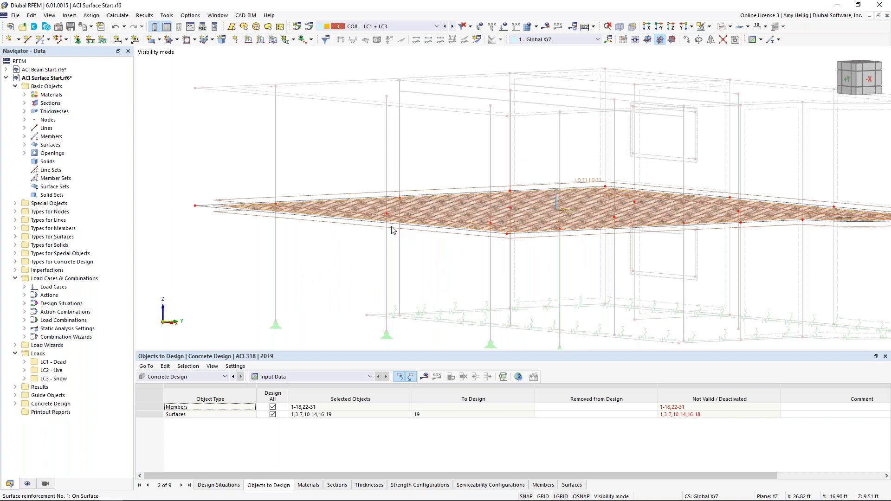
middle_click_drag(413, 243, 402, 267, "ctrl")
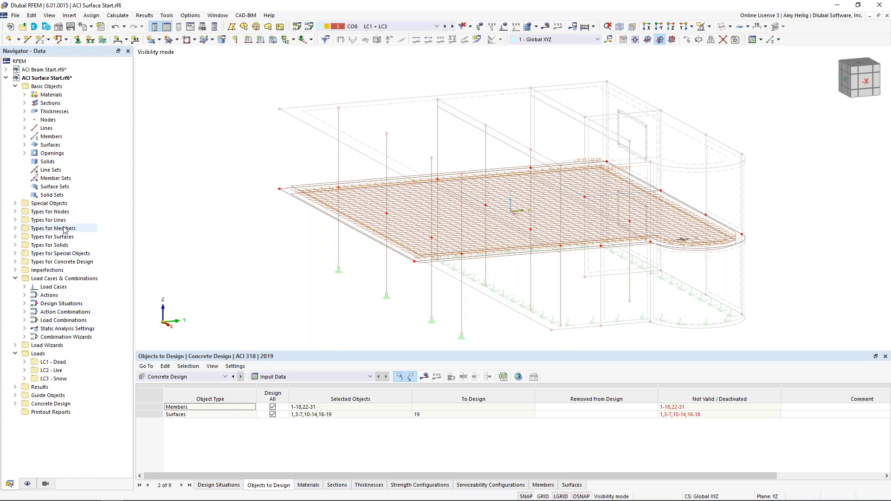
Locate the existing surface reinforcement under the concrete design types and inspect its details on the slab.
left_click(15, 262)
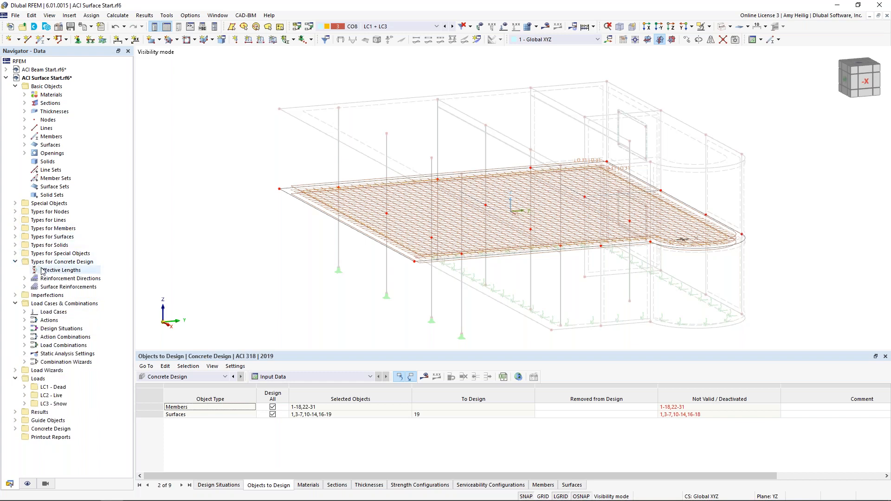
double_click(59, 288)
left_click(61, 295)
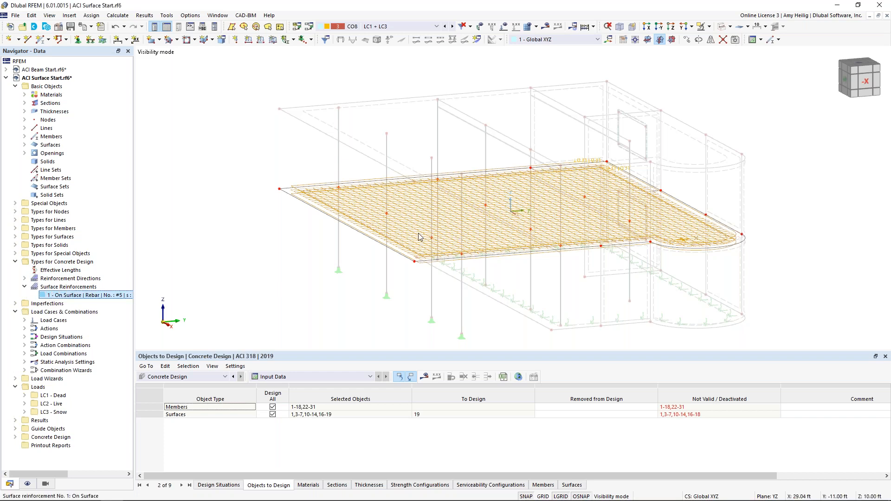
mouse_move(416, 241)
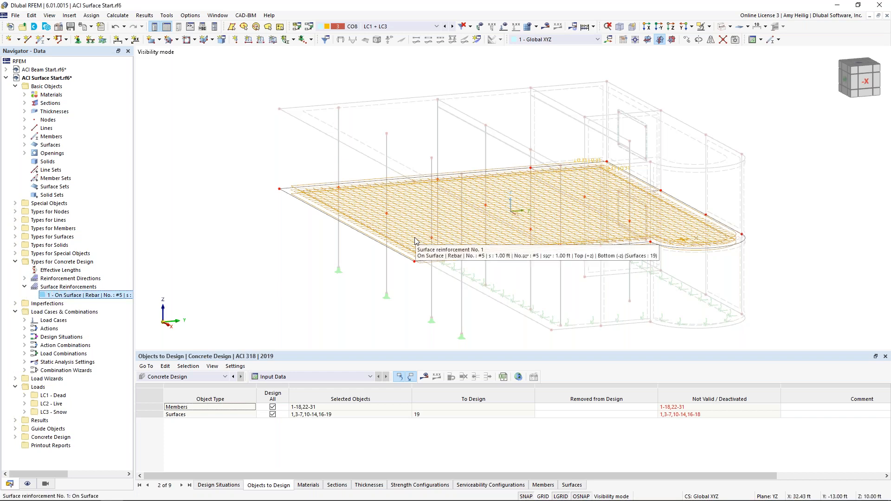
Create a new surface reinforcement with the Free Rectangular location type, using #5 bars at 1.00 ft spacing.
right_click(85, 288)
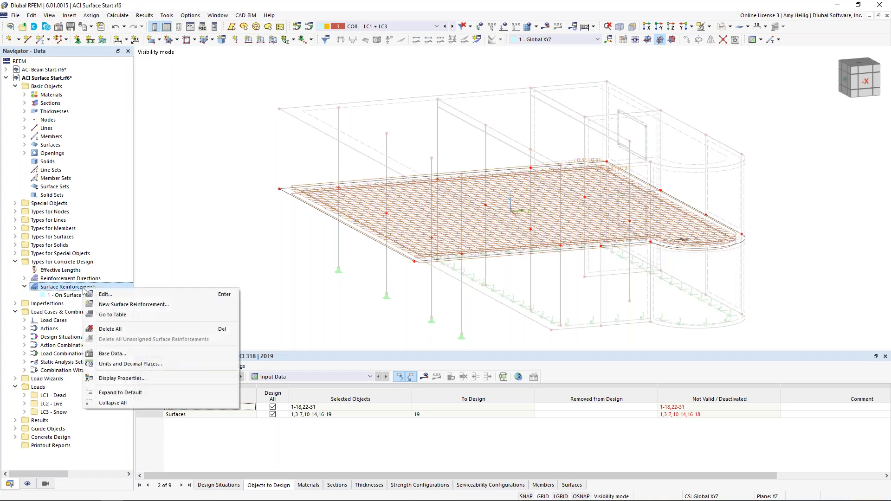
left_click(110, 306)
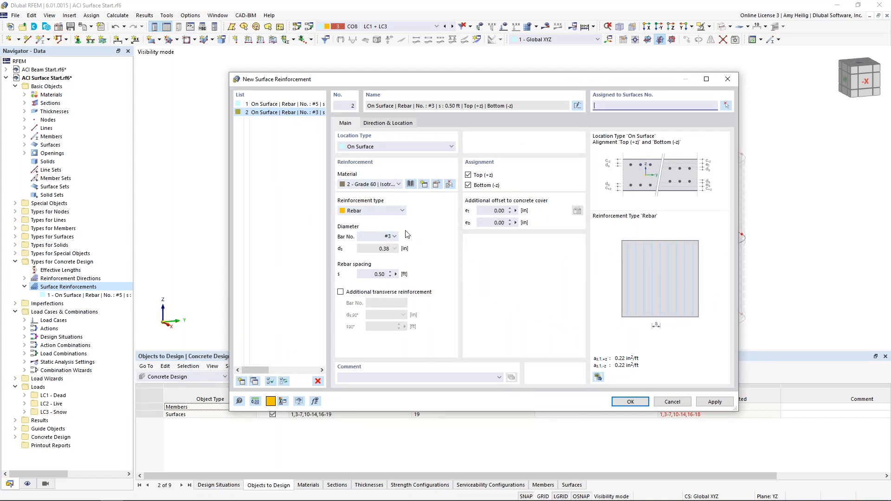
left_click(402, 147)
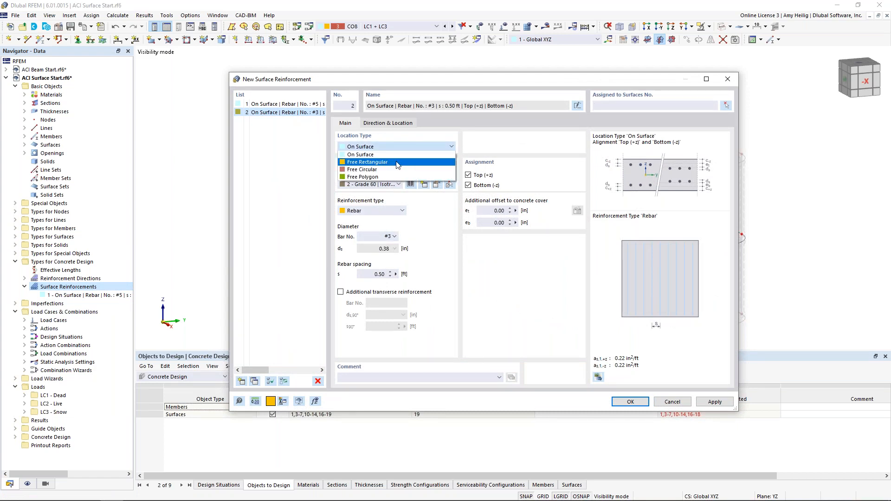
left_click(398, 162)
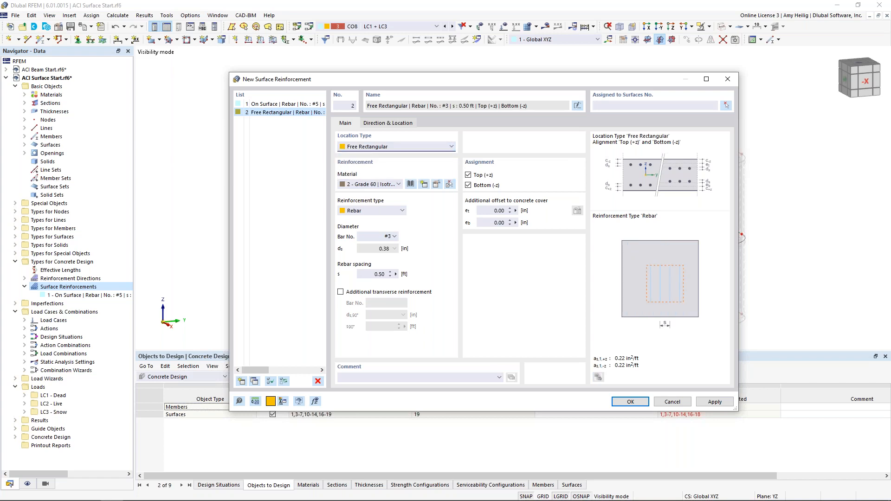
left_click(394, 236)
left_click(377, 294)
double_click(377, 274)
type("1")
Include additional transverse reinforcement of #5 bars at 1.00 ft spacing and limit the assignment to the Top (+z) side.
left_click(341, 292)
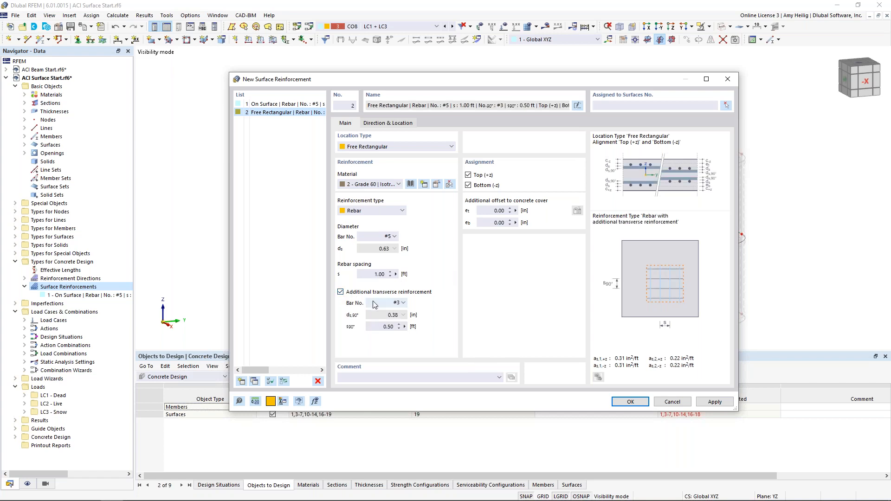
left_click(375, 304)
left_click(382, 364)
double_click(387, 327)
type("1")
left_click(468, 186)
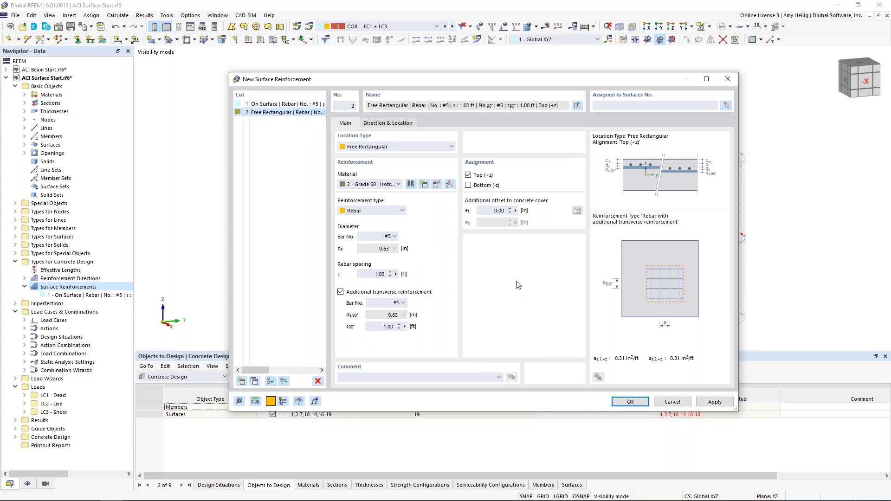
Locate the rectangle by center and sides, centered on the column node at X 18.00, Y -11.00 ft, with both sides 6 ft.
left_click(402, 124)
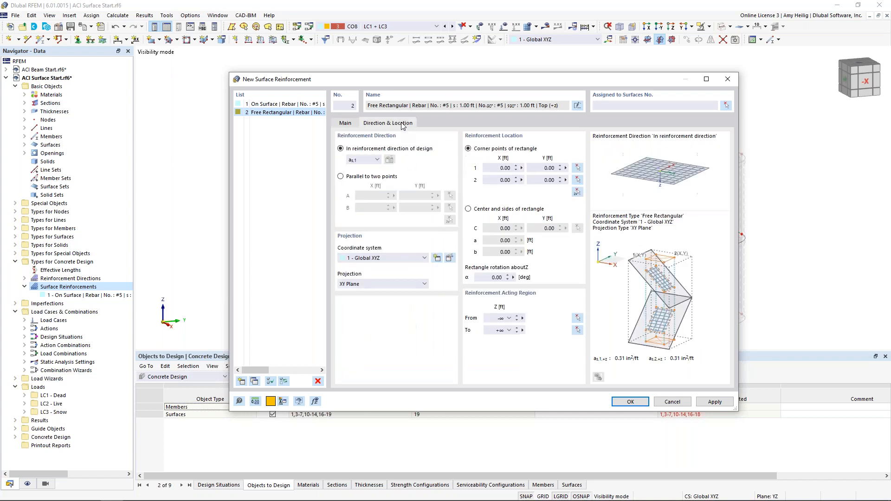
left_click(468, 209)
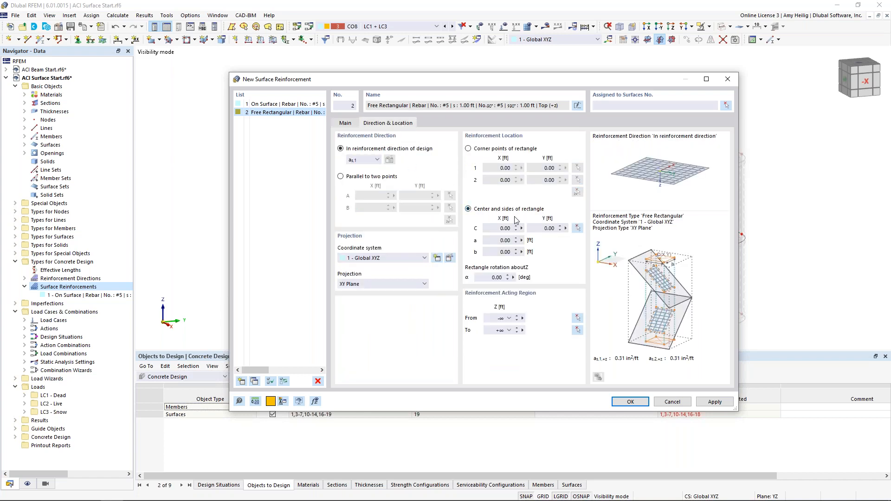
left_click(578, 229)
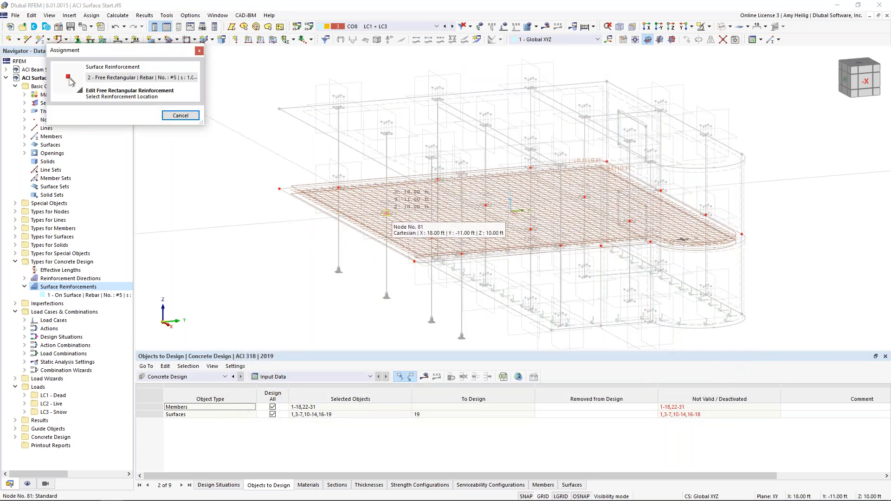
left_click(386, 213)
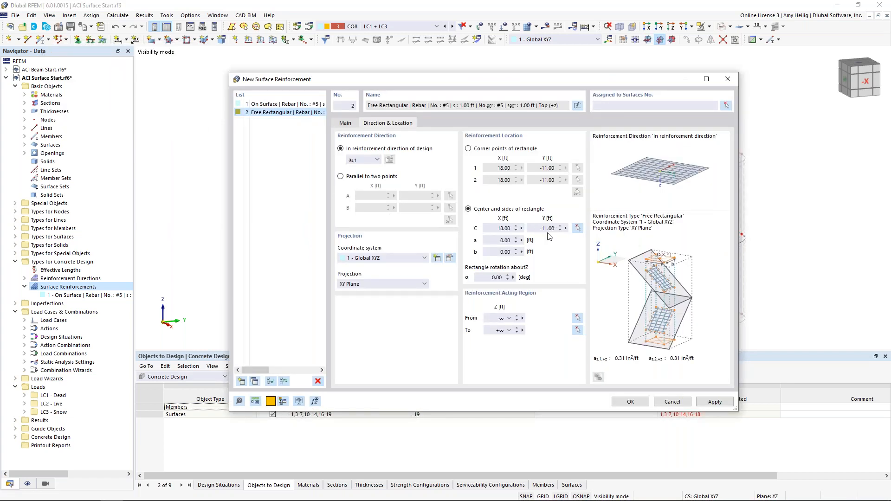
key("Tab")
type("6")
key("Tab")
type("6")
key("Tab")
Assign the free rectangular reinforcement to the middle floor slab and accept it.
left_click(727, 105)
left_click(404, 235)
left_click(138, 146)
left_click(621, 403)
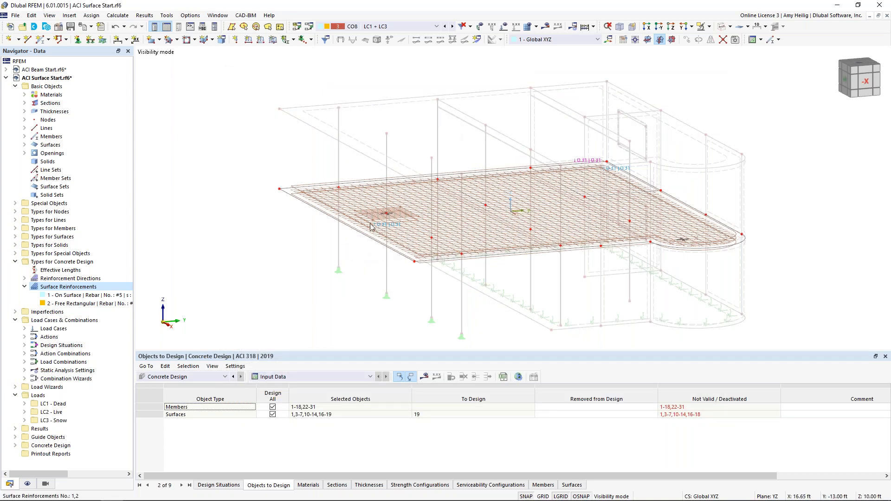
Hide the On Surface longitudinal reinforcement so that only the free rectangular reinforcement is displayed.
left_click(27, 485)
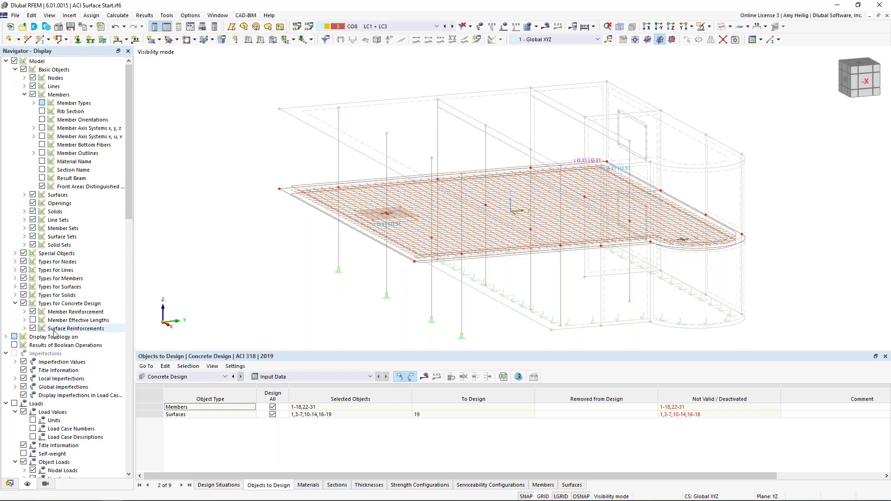
left_click(24, 328)
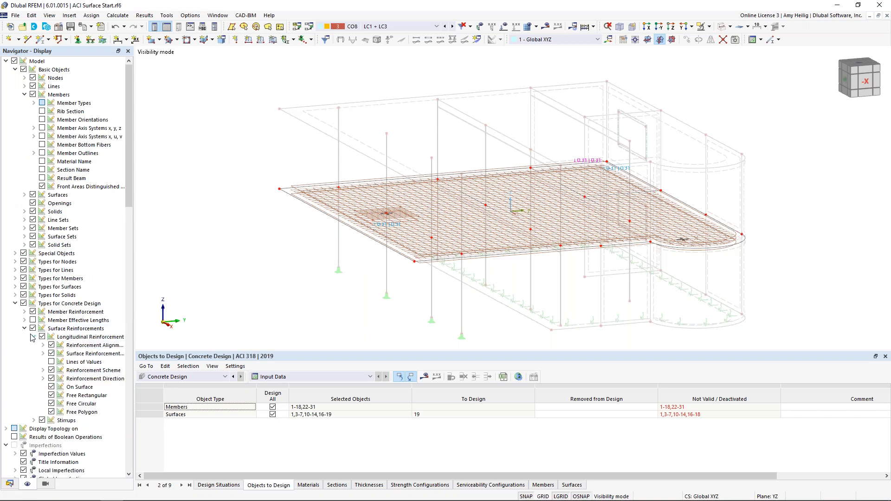
left_click(51, 387)
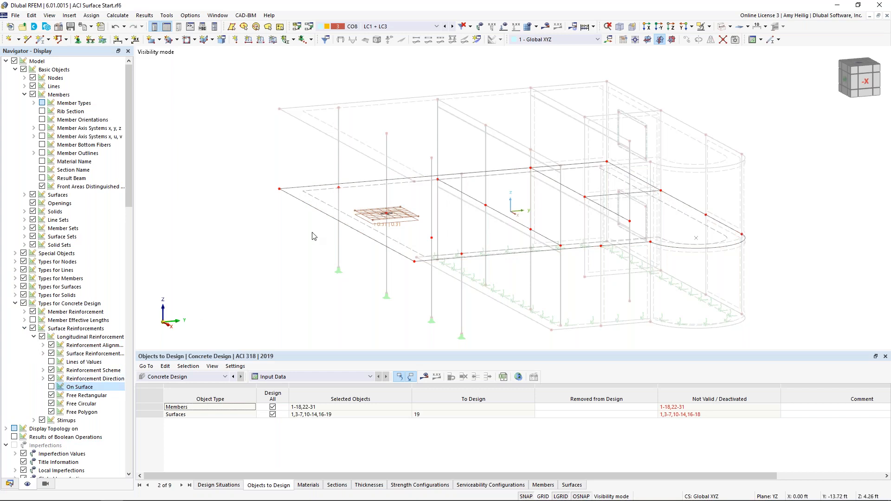
Copy the free rectangular reinforcement from its column onto the other two columns in the same row.
scroll(372, 224, "up", 5)
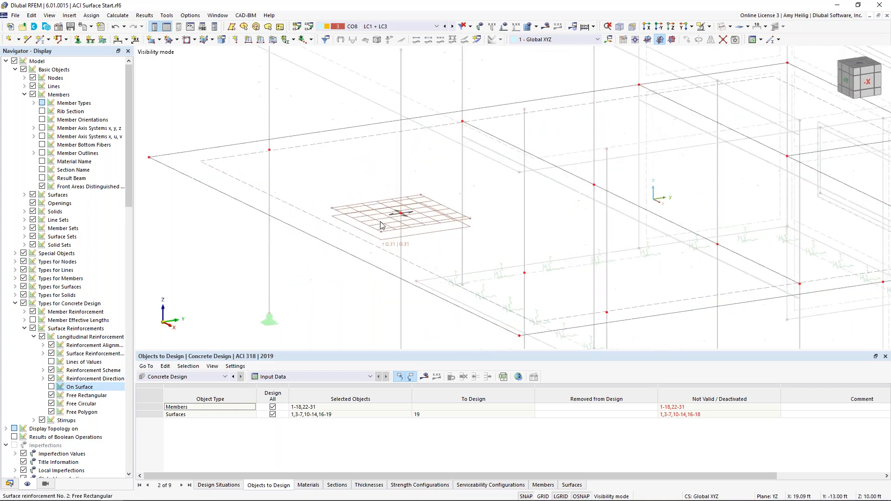
scroll(381, 225, "up", 1)
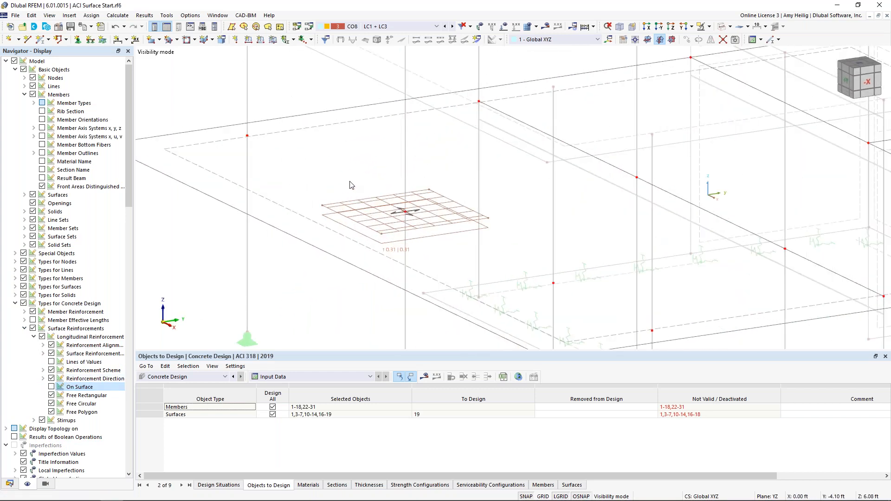
left_click(384, 209)
left_click_drag(409, 210, 521, 237)
scroll(248, 139, "down", 2)
middle_click_drag(579, 247, 506, 255)
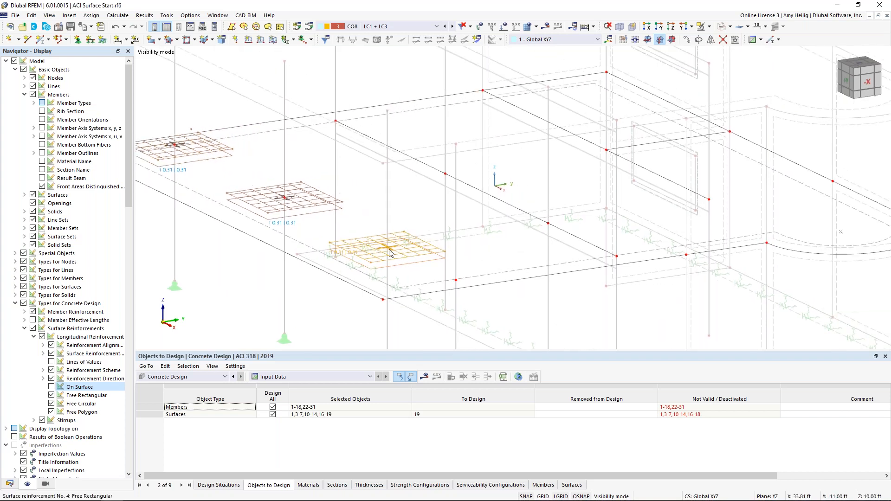
Copy the free rectangular reinforcement onto the two columns in the opposite row, toward the slab's rounded end.
left_click_drag(391, 254, 712, 204)
scroll(629, 224, "down", 3)
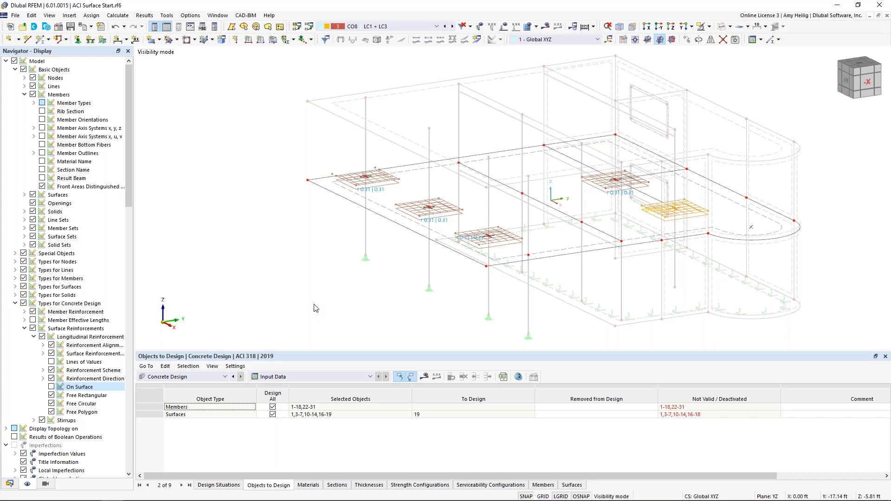
left_click(318, 301)
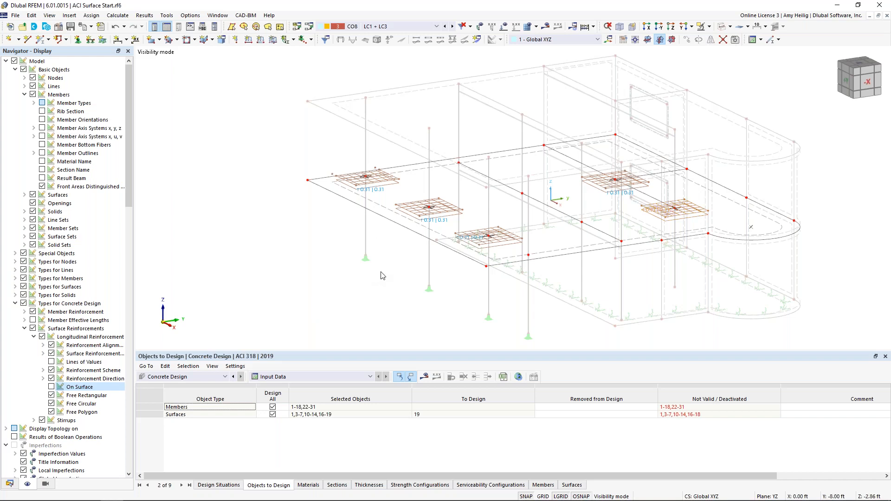
middle_click_drag(443, 281, 412, 283, "ctrl")
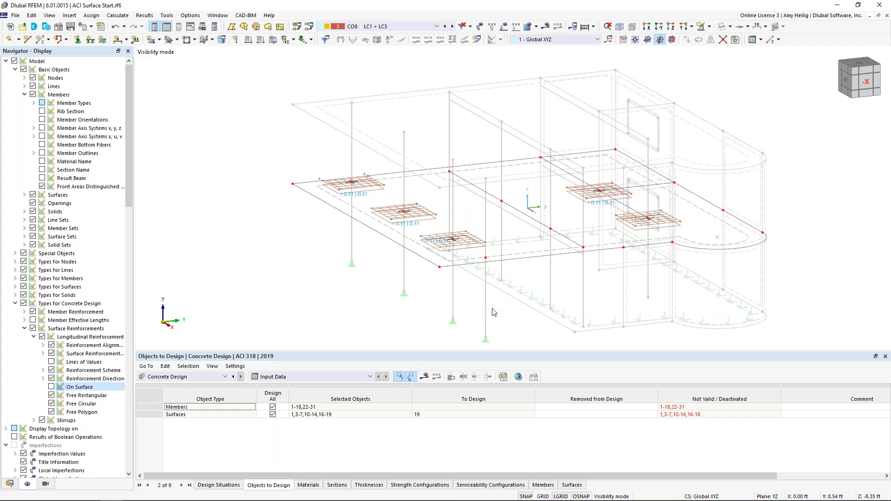
Hide the free rectangular longitudinal reinforcement from the model display.
middle_click_drag(544, 280, 485, 278)
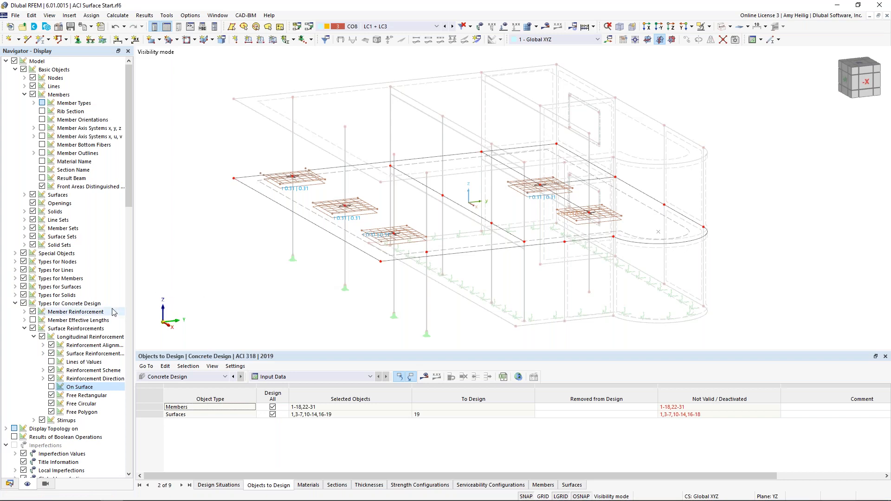
left_click(51, 396)
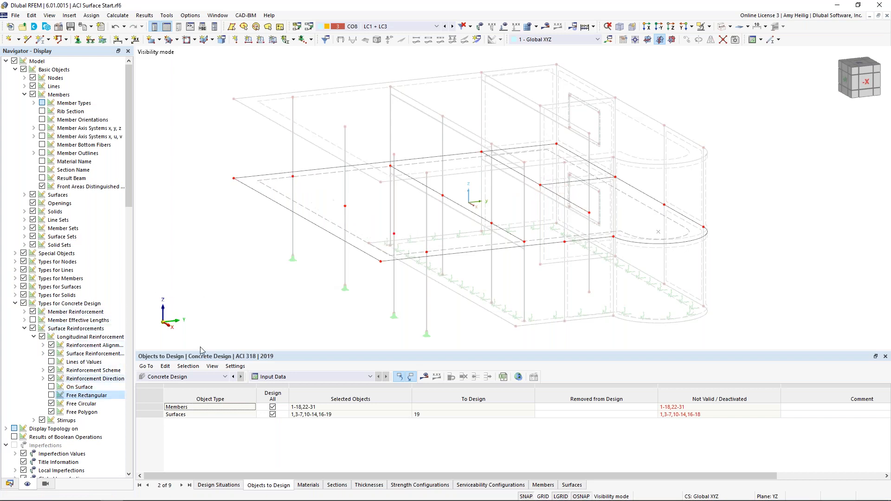
right_click(454, 252)
left_click(510, 222)
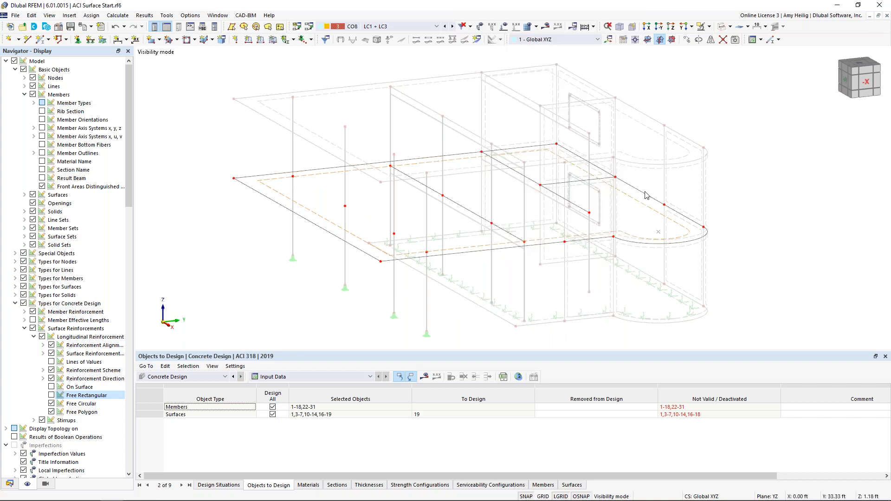
Cancel the visibility mode to show the full structure and display it as a transparent model.
left_click(713, 37)
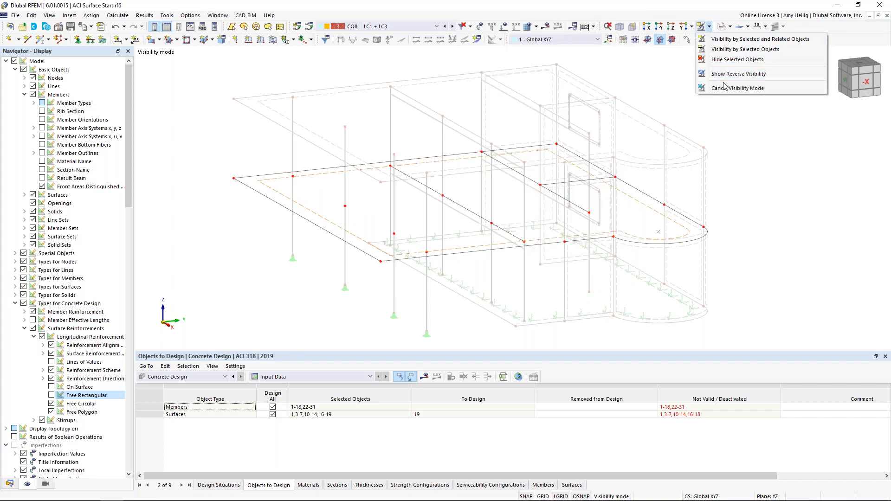
left_click(727, 89)
left_click(728, 27)
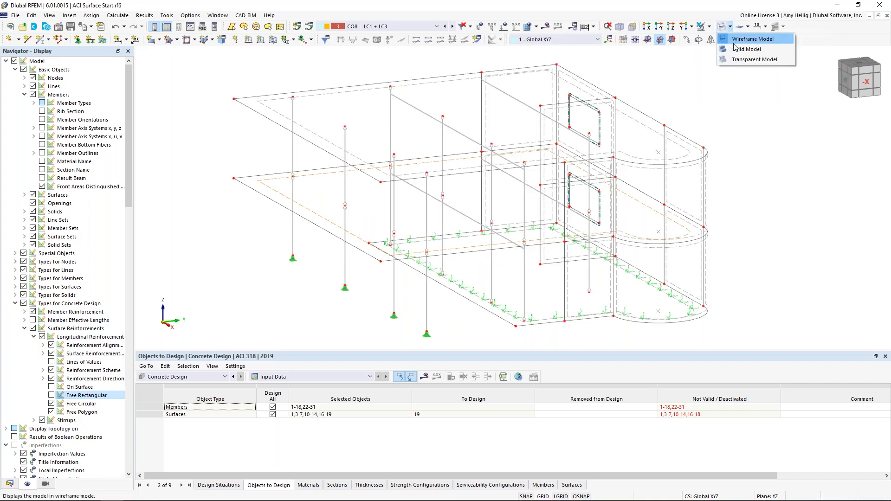
left_click(738, 61)
middle_click_drag(761, 171, 641, 218, "ctrl")
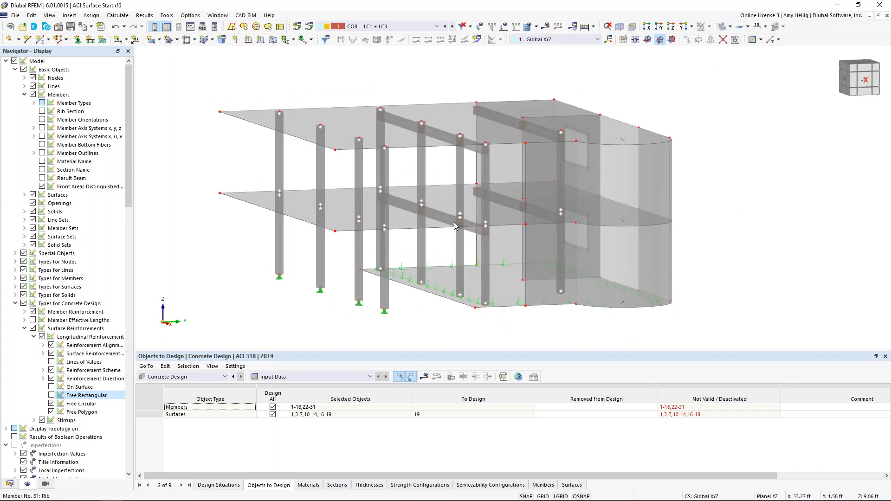
Open rib member 29 under the middle floor slab and end its first flange segment at 85% of the member length.
scroll(438, 217, "up", 5)
middle_click_drag(441, 221, 434, 281)
scroll(439, 274, "down", 5)
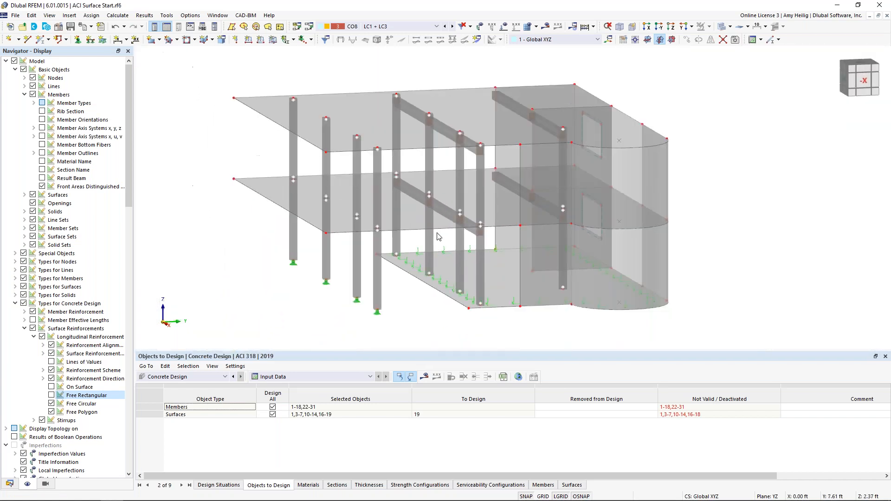
double_click(417, 199)
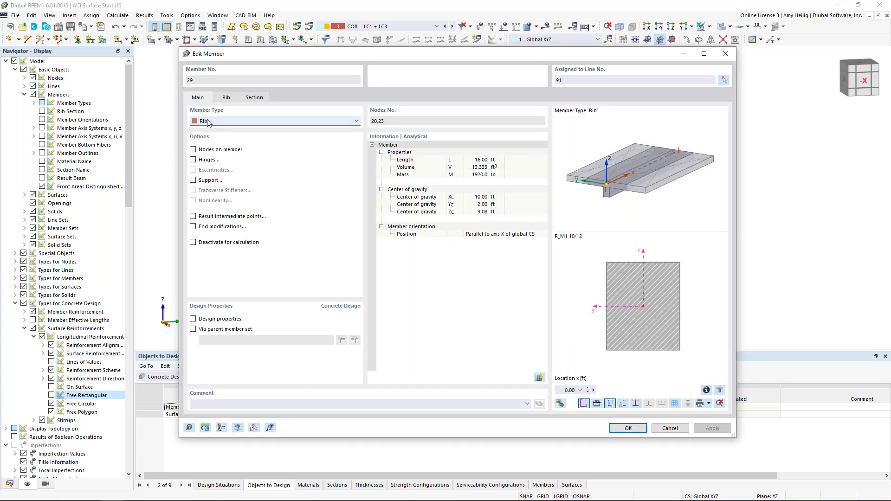
left_click(226, 98)
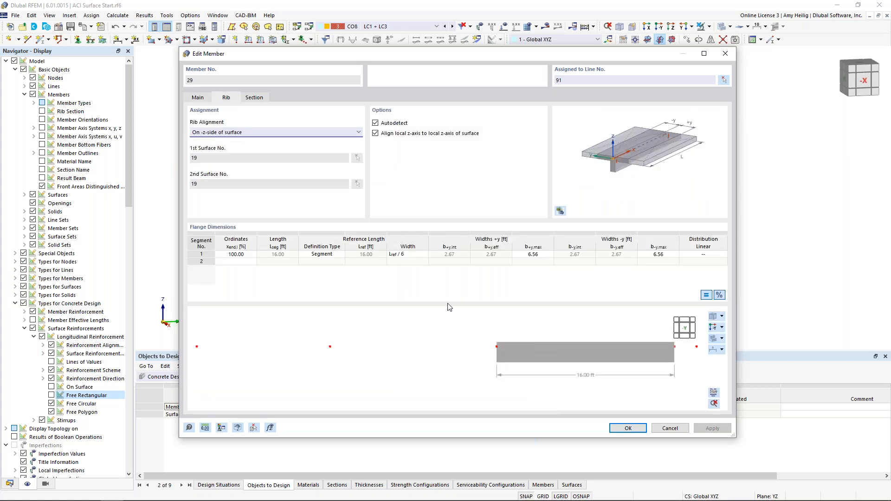
left_click(713, 317)
scroll(394, 351, "up", 5)
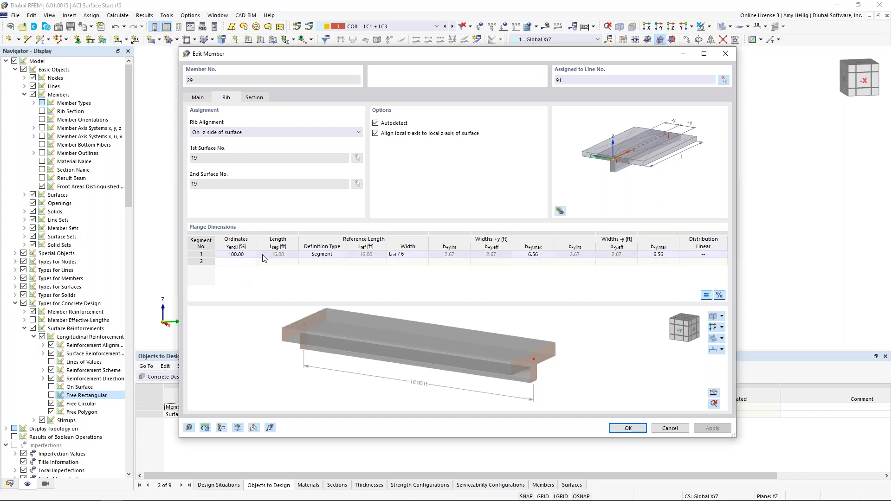
left_click(246, 255)
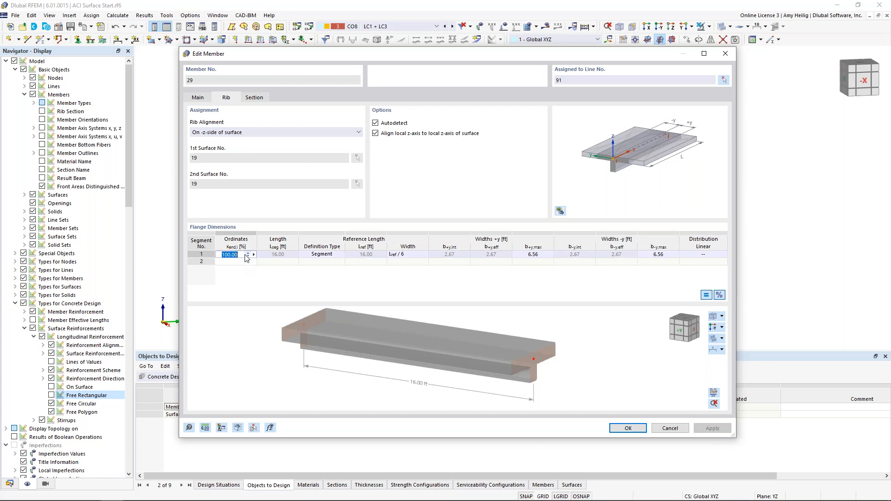
type("85")
key("Tab")
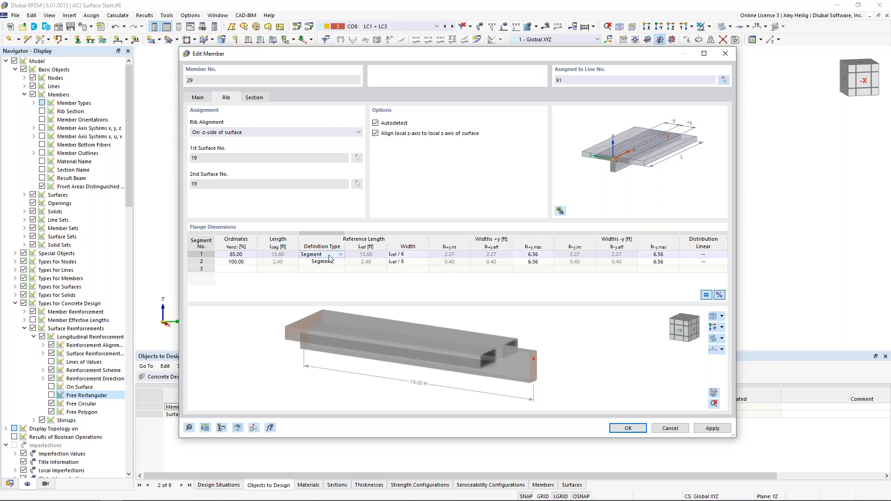
Set the flange width of rib member 29's first segment to Lref / 8.
left_click(403, 257)
left_click(424, 254)
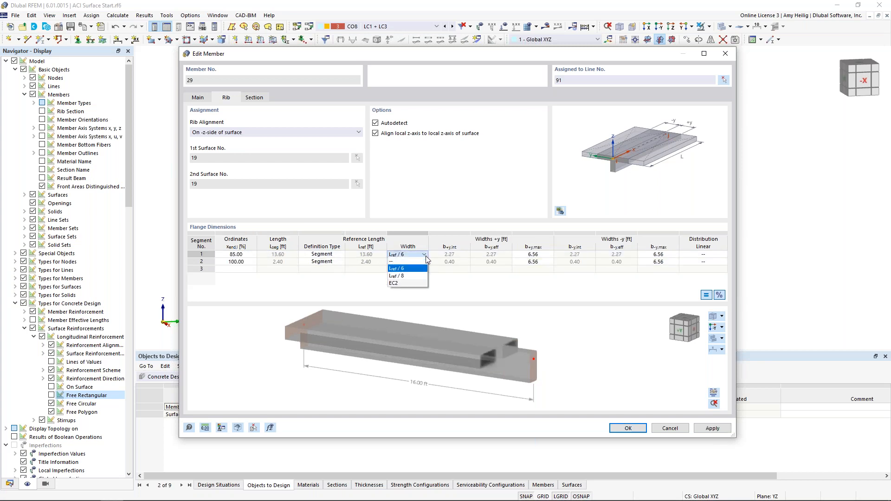
left_click(411, 276)
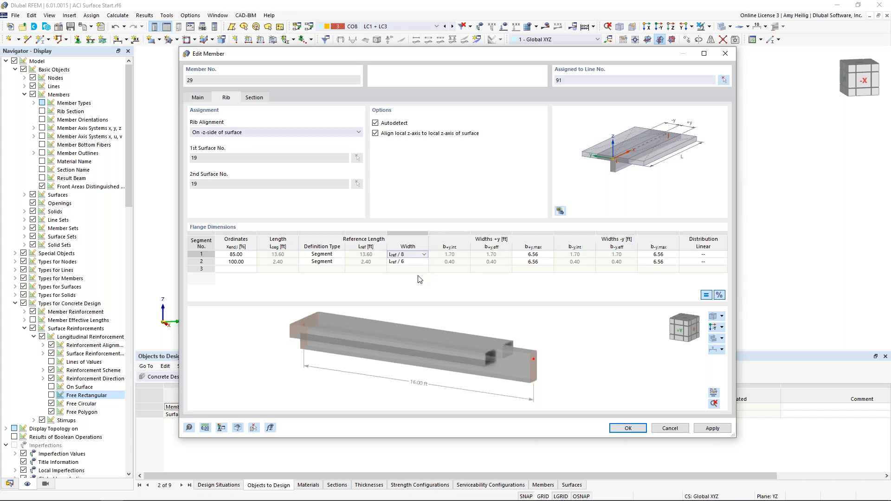
Give the second flange segment of rib member 29 a user-defined reference length of 6 ft and a width of Lref / 8.
left_click(313, 262)
left_click(323, 263)
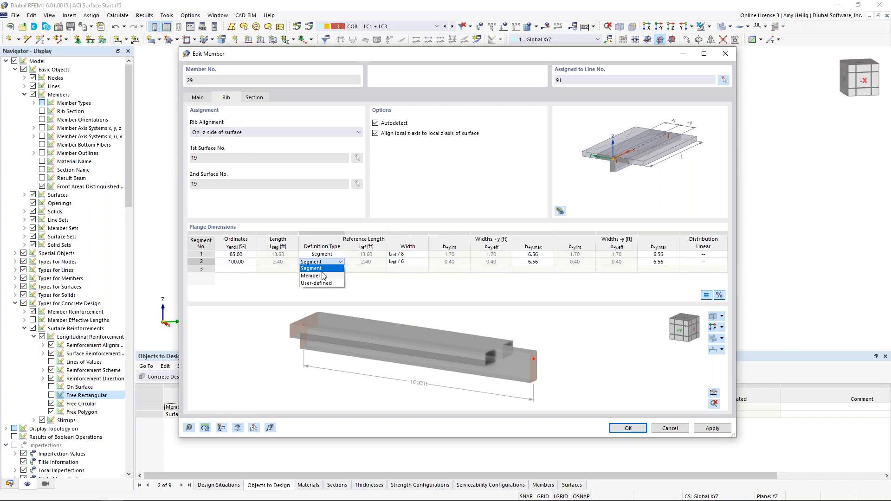
left_click(320, 284)
key("Tab")
type("6")
left_click(402, 263)
left_click(425, 263)
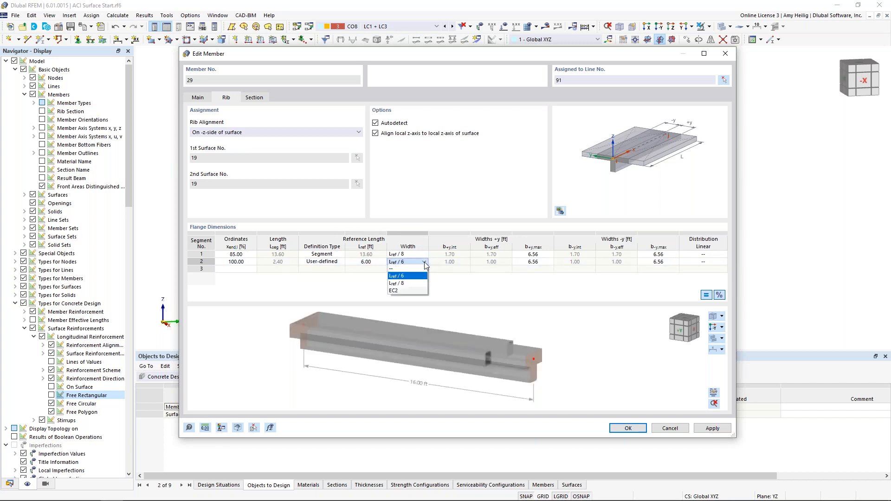
left_click(421, 284)
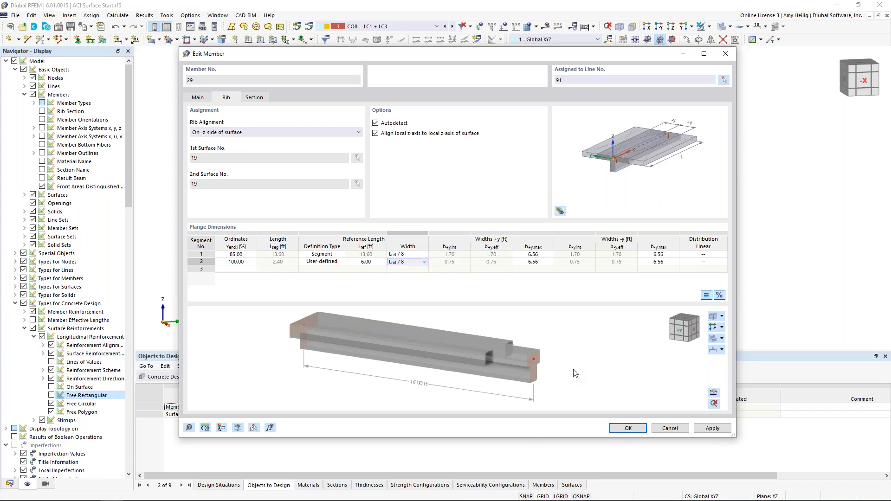
Set the linear distribution of rib member 29's second flange segment to To End and accept the member changes.
scroll(568, 366, "up", 2)
scroll(494, 343, "up", 3)
scroll(493, 344, "down", 4)
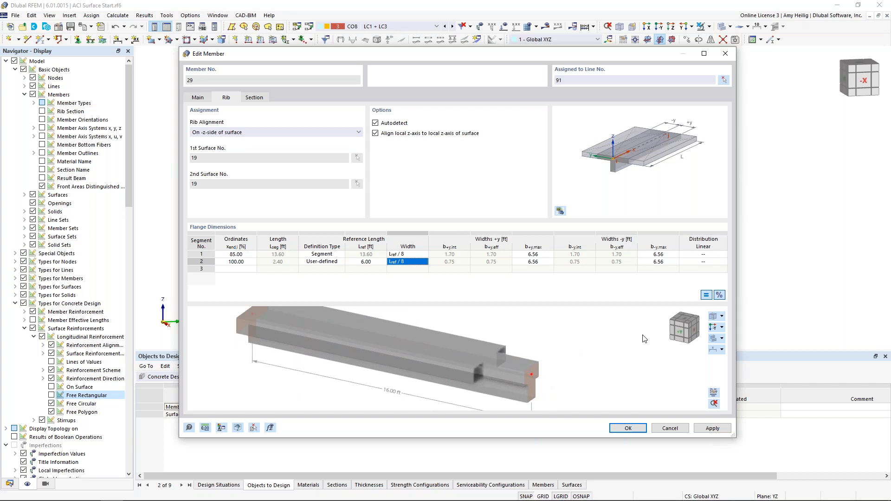
left_click(699, 262)
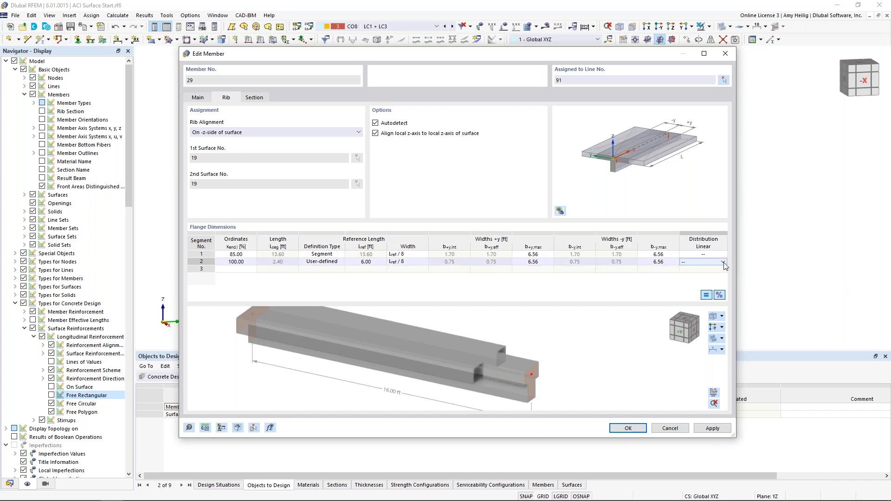
left_click(724, 263)
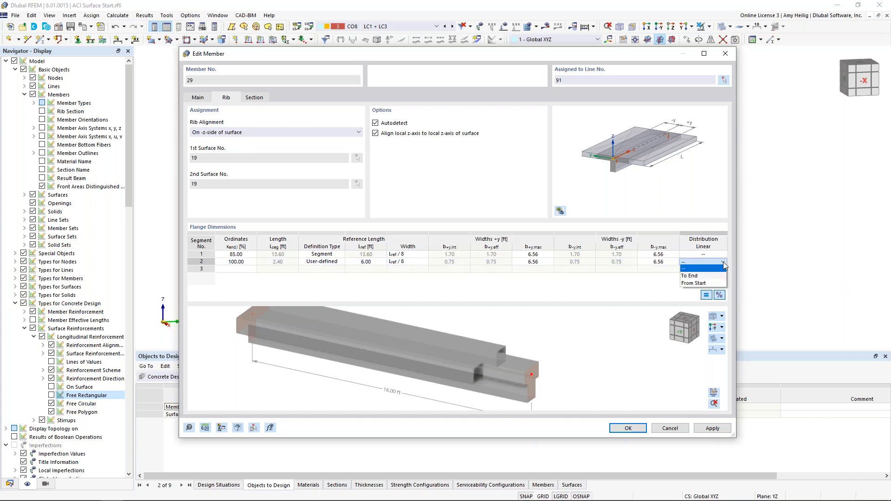
left_click(690, 276)
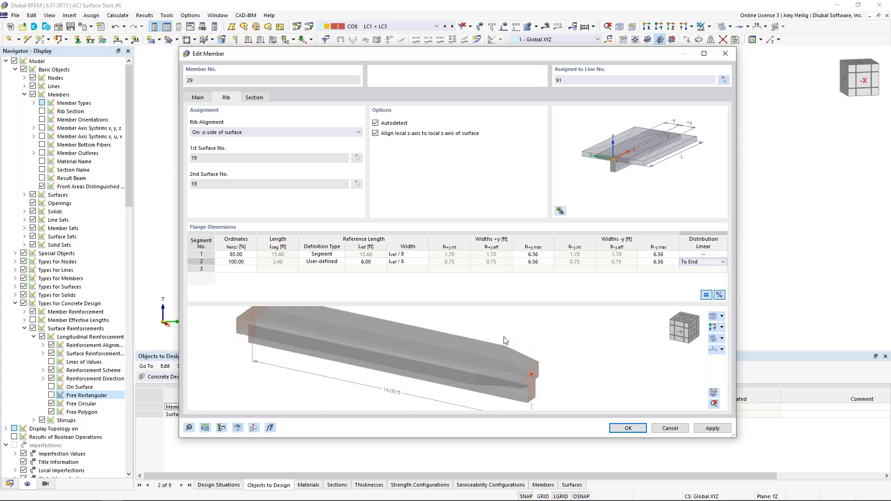
middle_click_drag(478, 370, 473, 355)
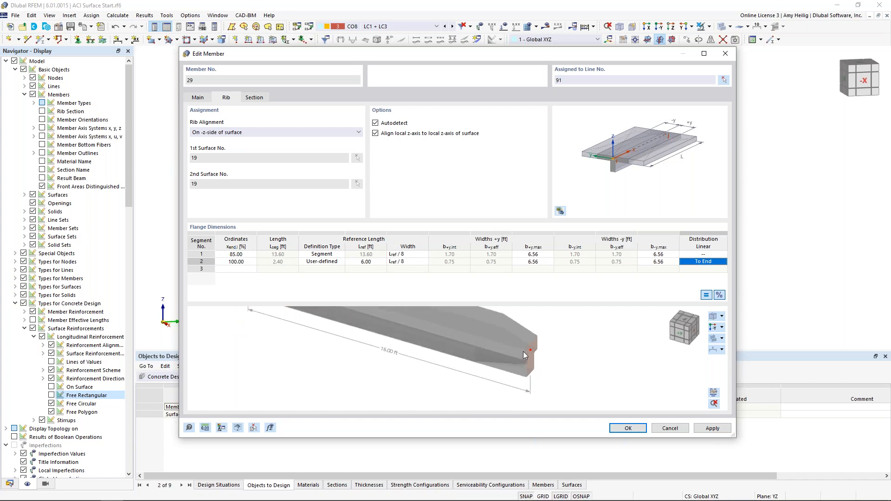
scroll(523, 355, "down", 3)
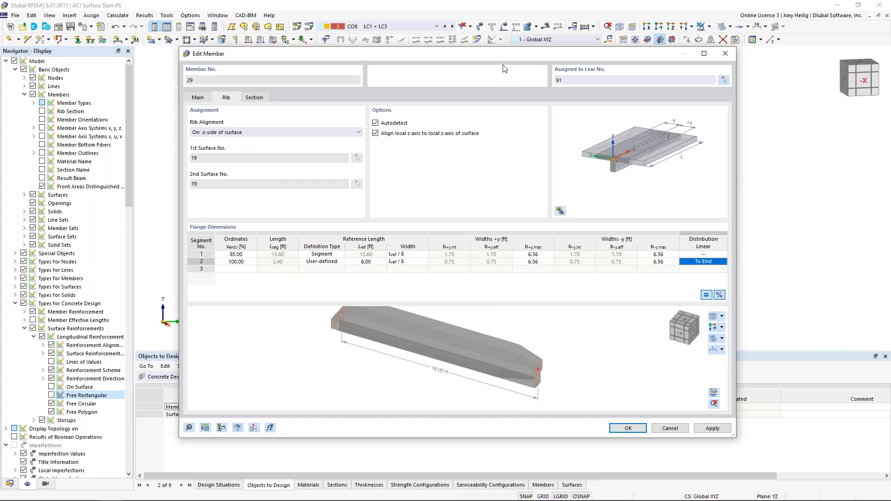
left_click_drag(506, 58, 464, 83)
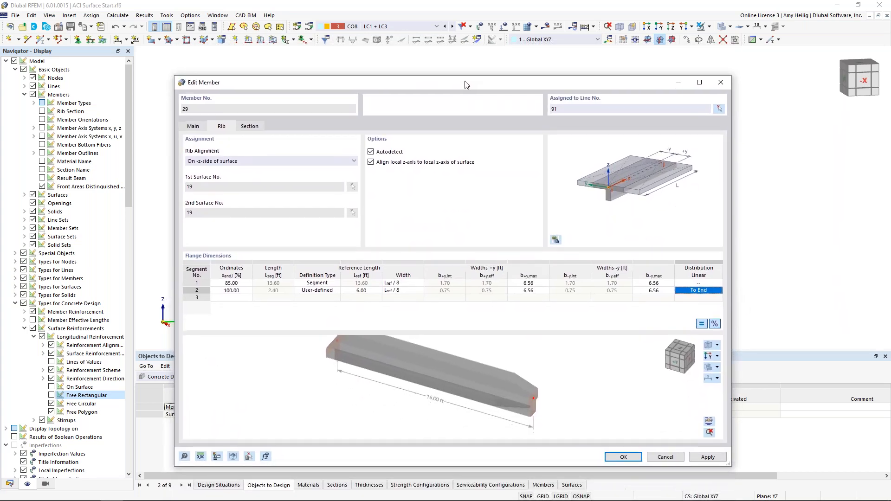
left_click(621, 457)
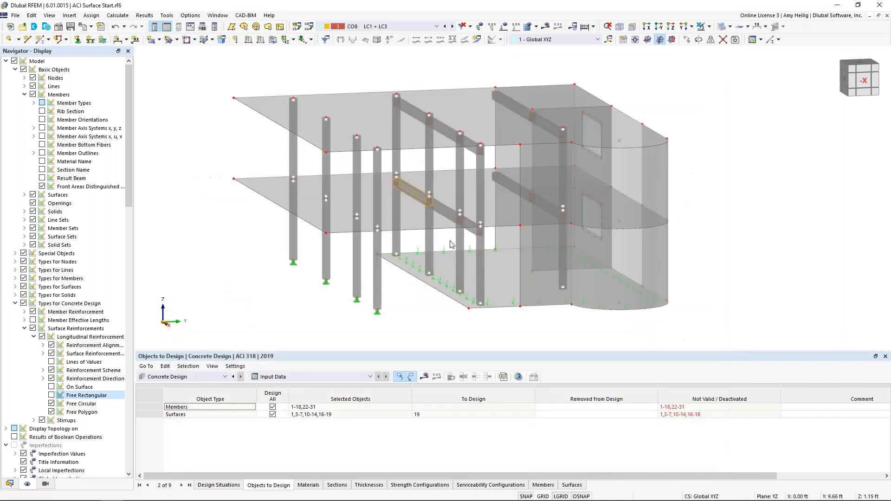
Review the flange dimensions and tapered ends of rib member 30, the neighbouring rib under the middle floor slab.
double_click(441, 212)
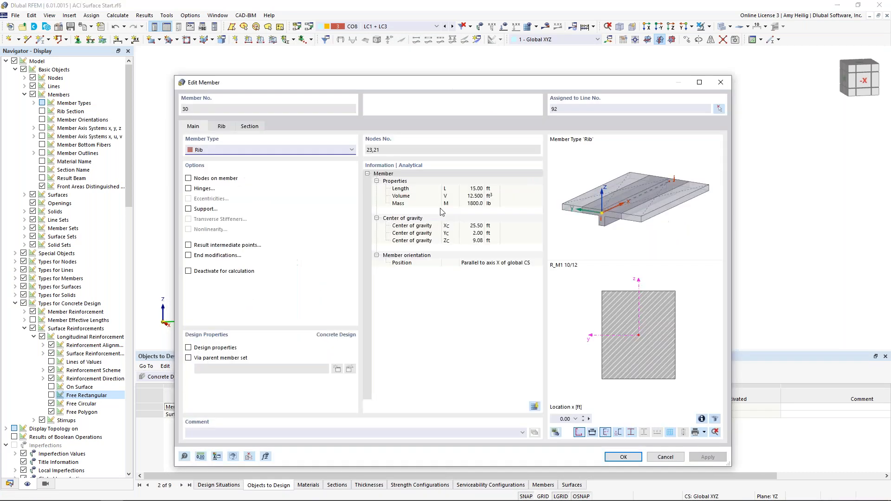
left_click(221, 126)
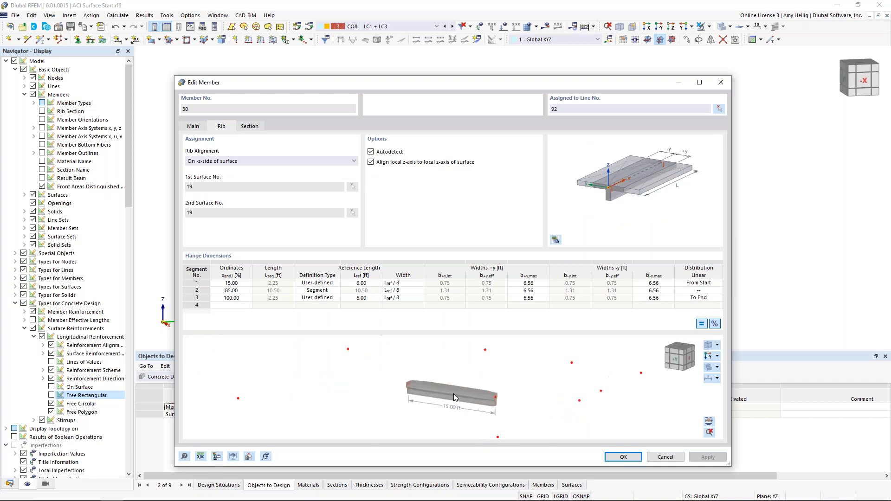
left_click_drag(452, 391, 388, 382)
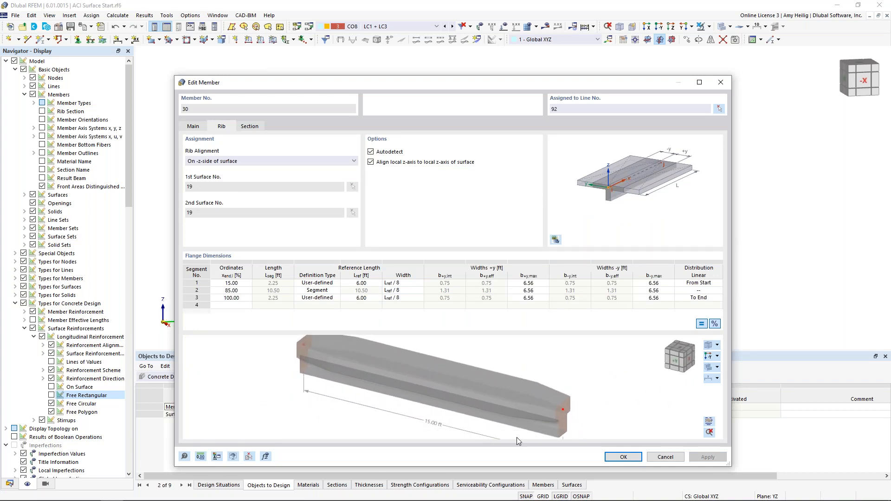
left_click_drag(514, 82, 457, 82)
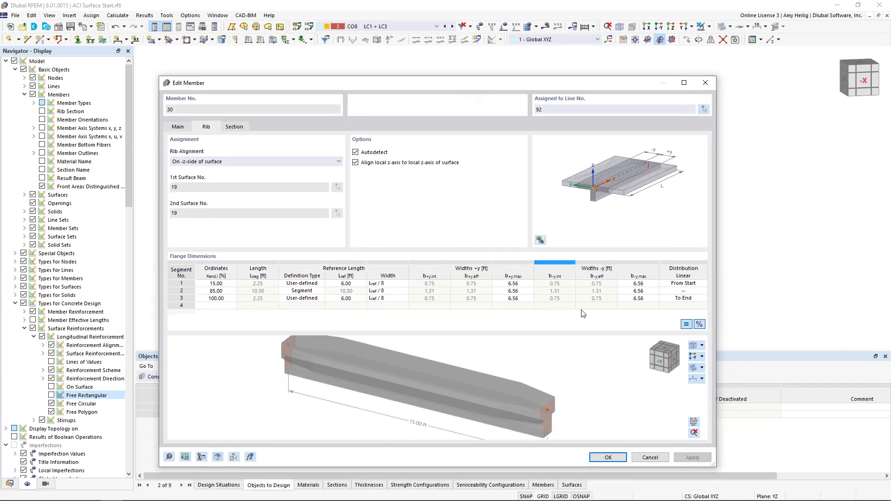
left_click(614, 462)
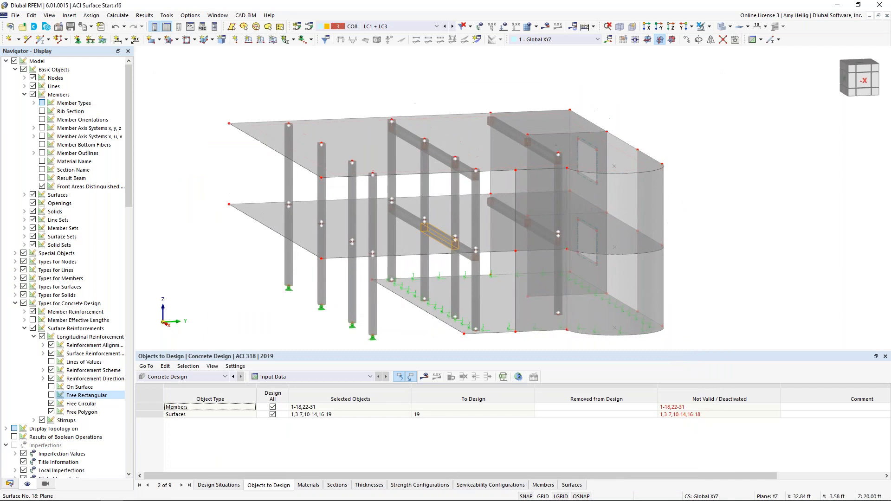
Review the flange segments and linear distribution of rib member 22 under the top floor slab.
double_click(416, 144)
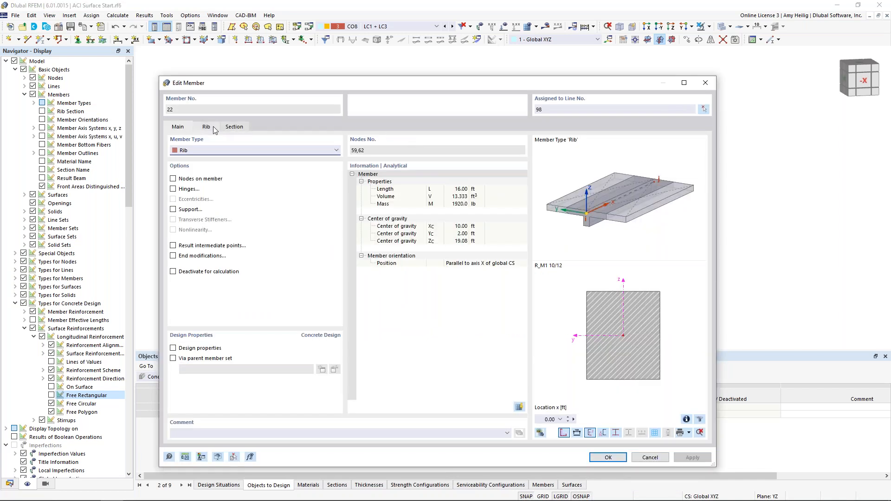
left_click(211, 128)
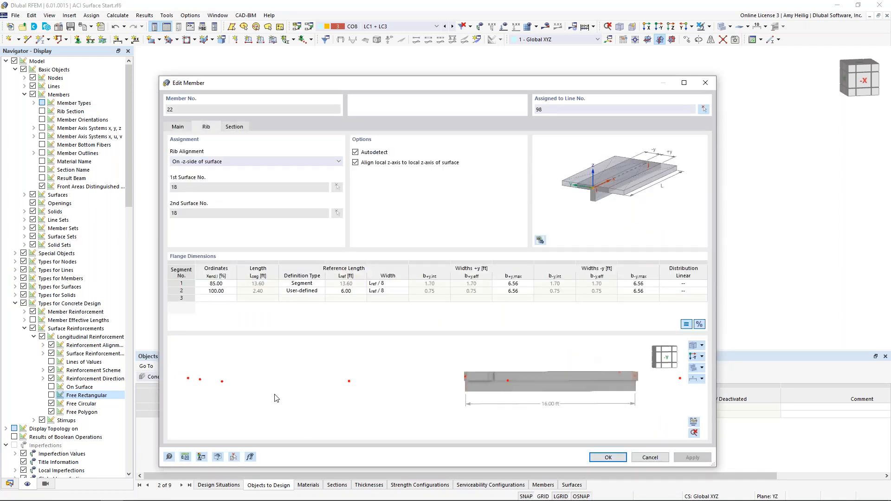
scroll(356, 399, "up", 6)
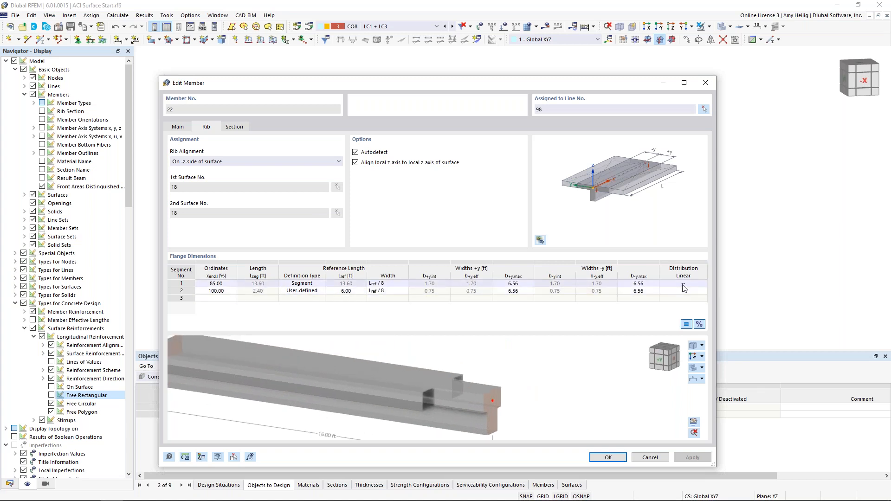
scroll(421, 402, "down", 3)
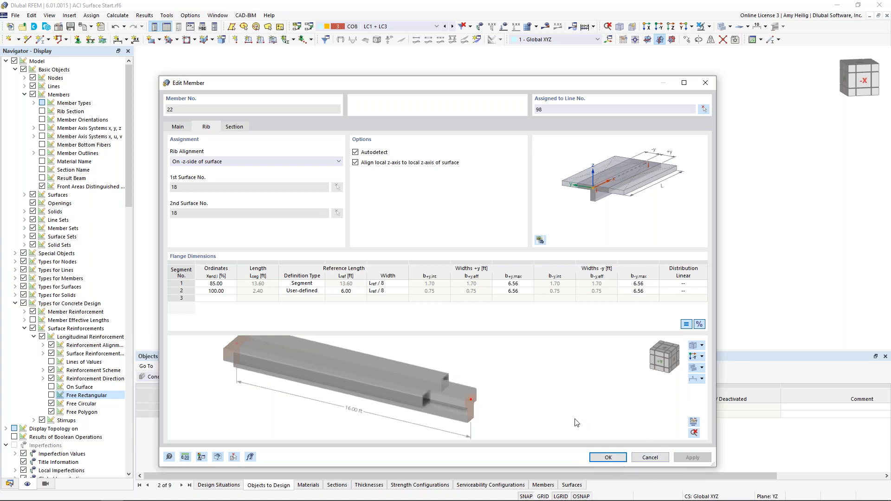
left_click(608, 458)
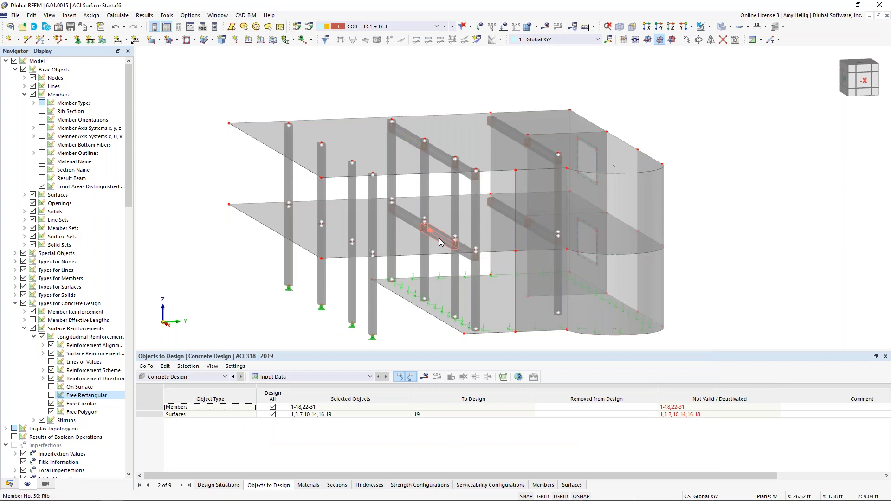
Activate the concrete design properties for middle-floor rib member 30 and check its concrete cover.
double_click(440, 239)
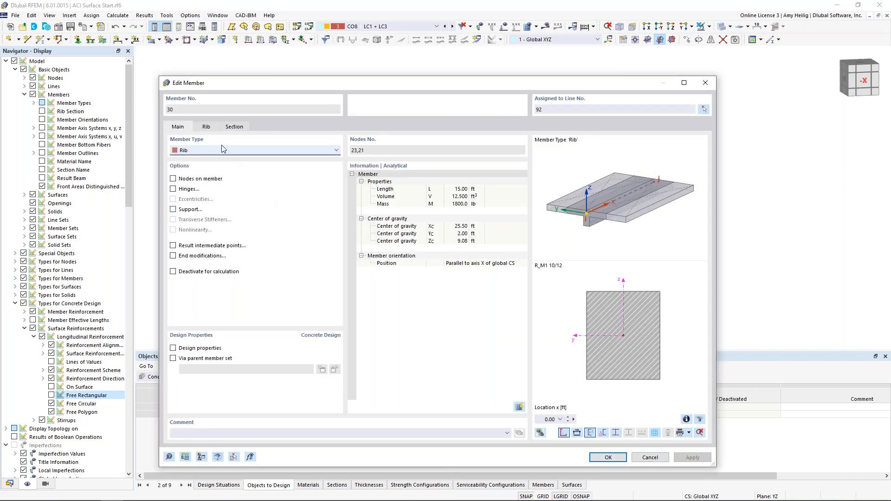
left_click(173, 348)
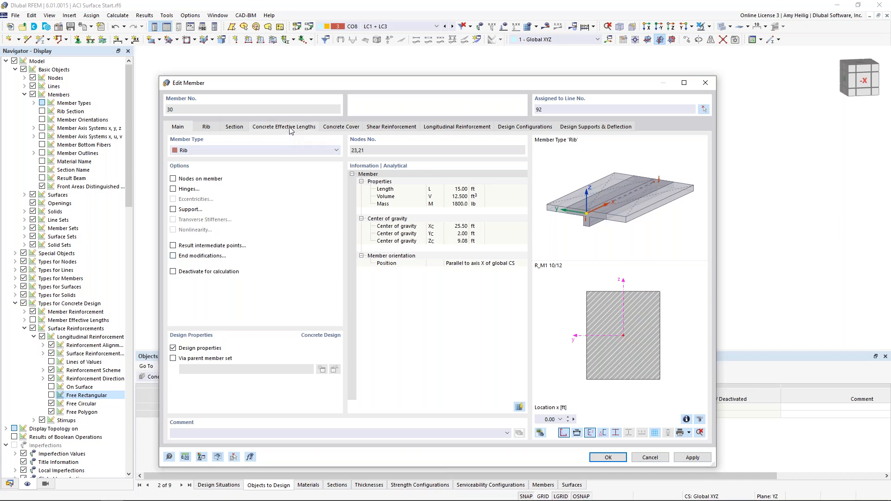
left_click(338, 129)
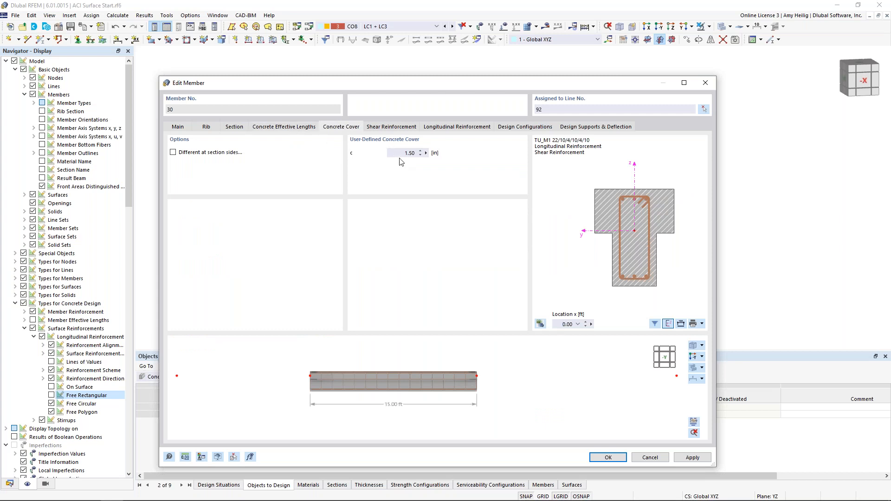
Divide rib member 30's shear reinforcement into three stirrup spans and inspect them on the beam preview.
left_click(383, 127)
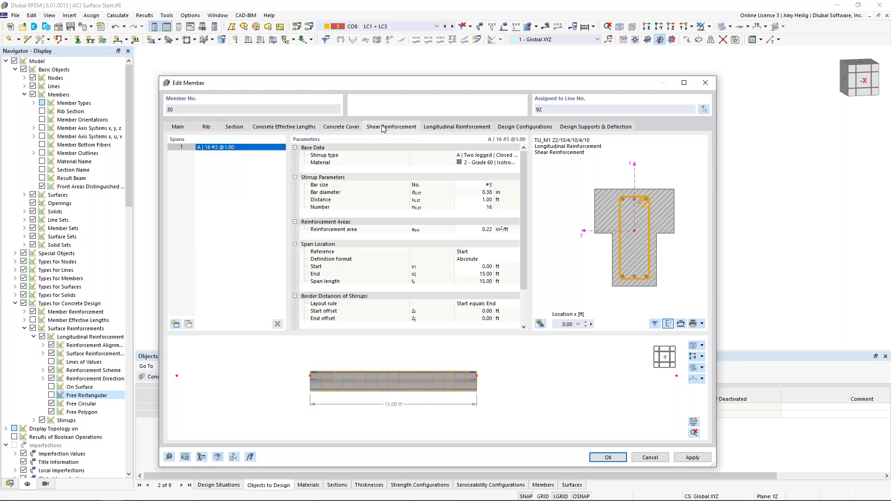
left_click(176, 326)
left_click(176, 326)
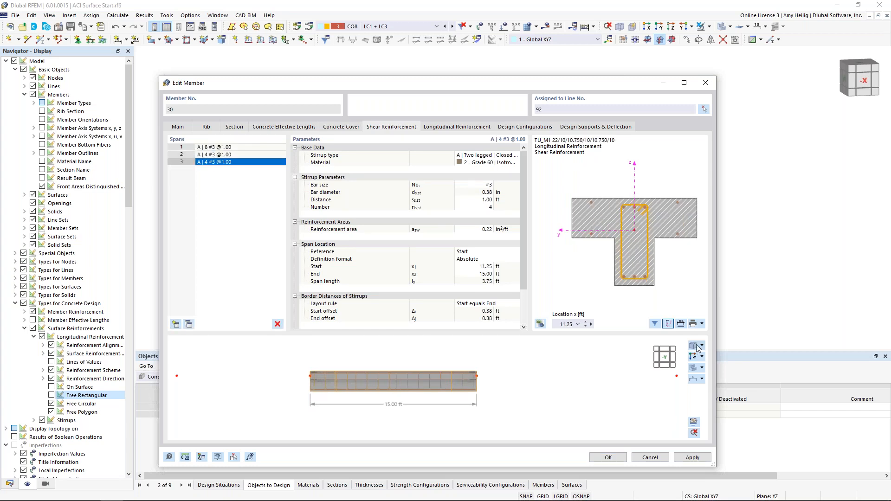
middle_click_drag(356, 379, 426, 408, "ctrl")
scroll(427, 410, "up", 5)
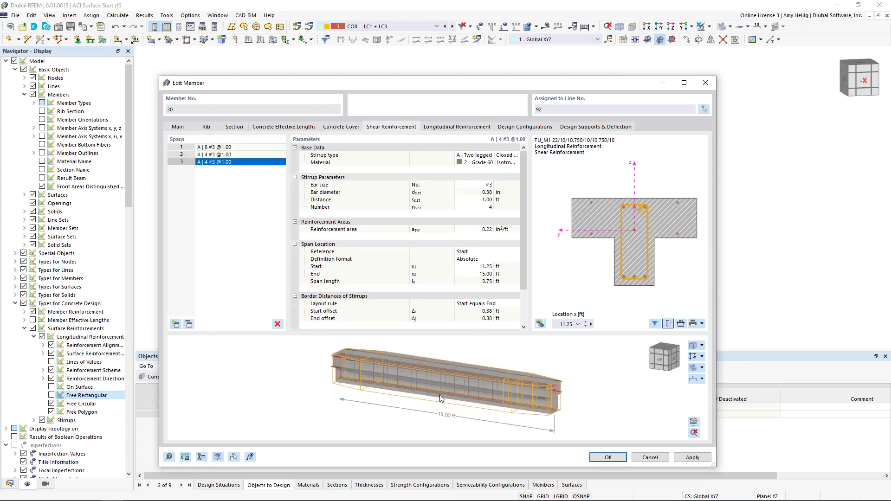
Set the first stirrup span to a 0.33 ft stirrup distance, starting at 0 ft and ending at 3 ft.
left_click(239, 147)
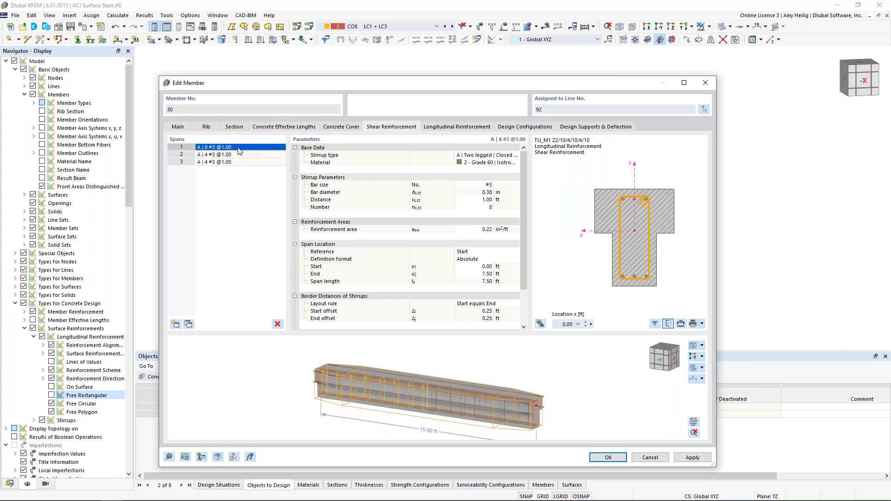
left_click(486, 201)
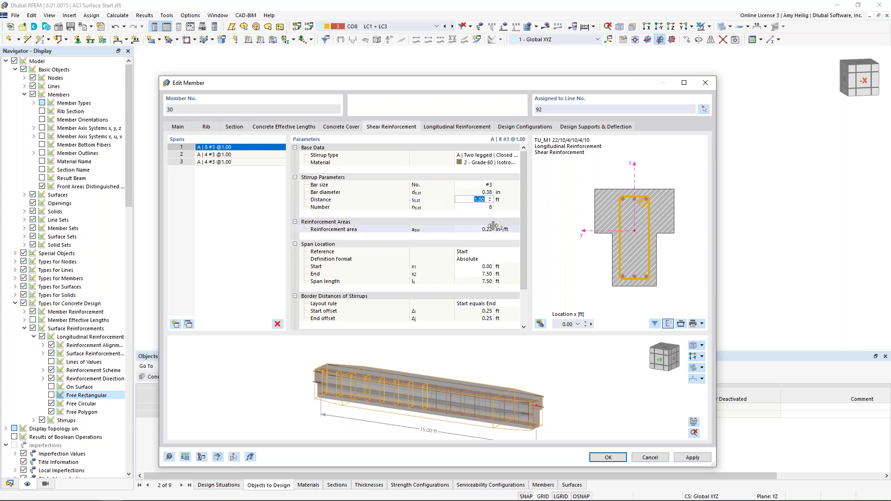
type("0.33")
left_click(482, 207)
left_click(484, 267)
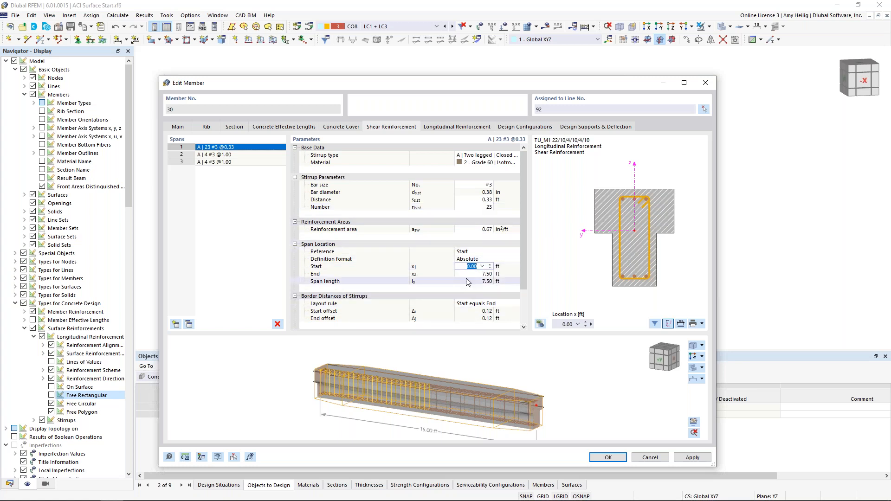
type("0")
key("Tab")
type("3")
key("Tab")
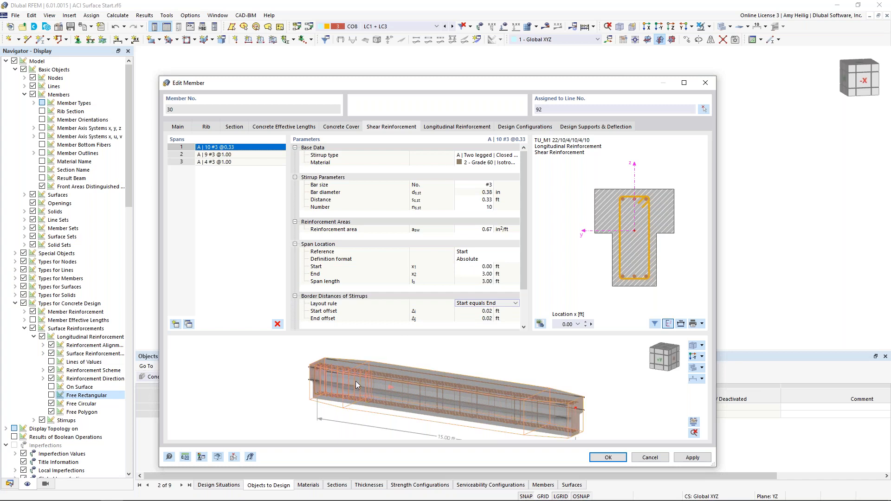
Set the second stirrup span's stirrup distance to 0.5 ft and its end to 12 ft.
left_click(238, 156)
key("Tab")
key("Tab")
key("Tab")
key("Tab")
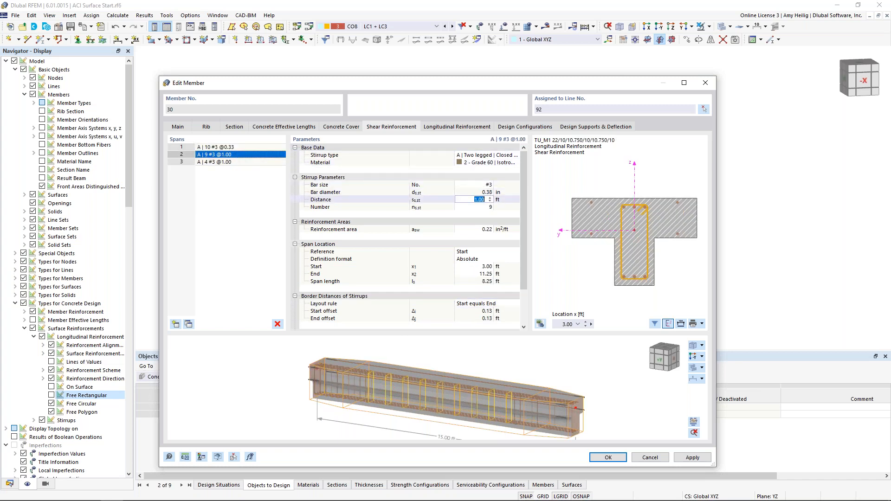
type("0.5")
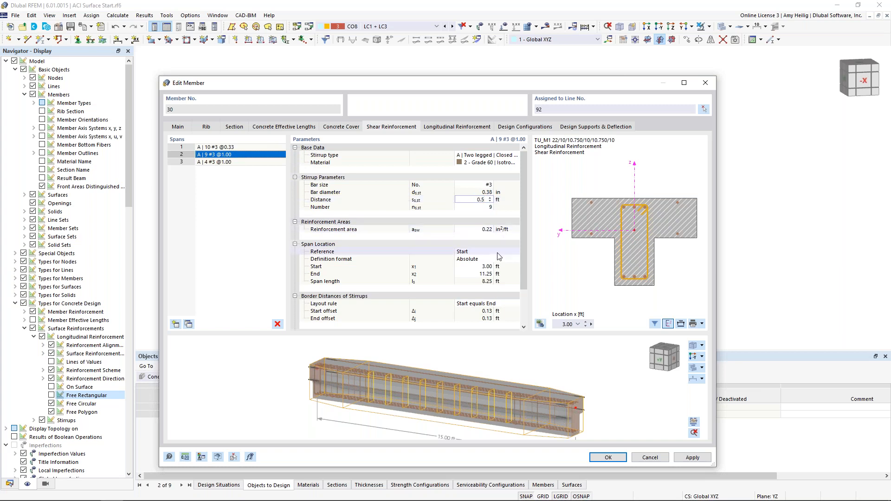
left_click(490, 274)
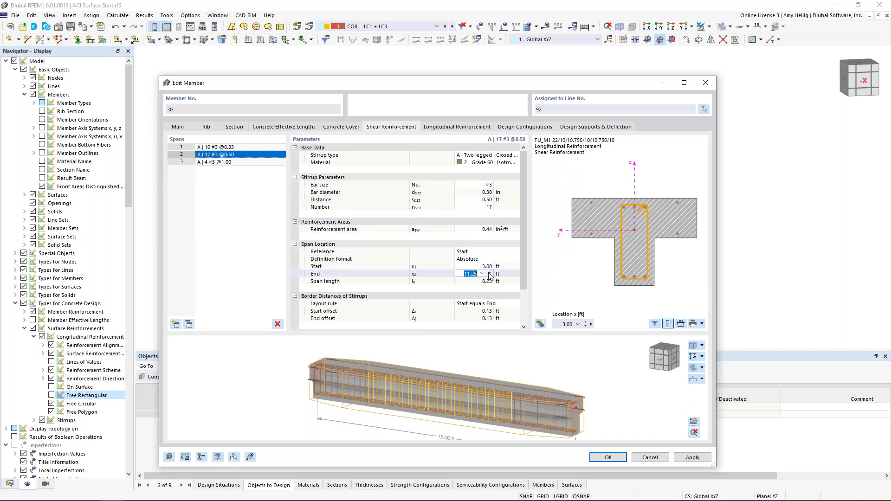
type("12")
key("Return")
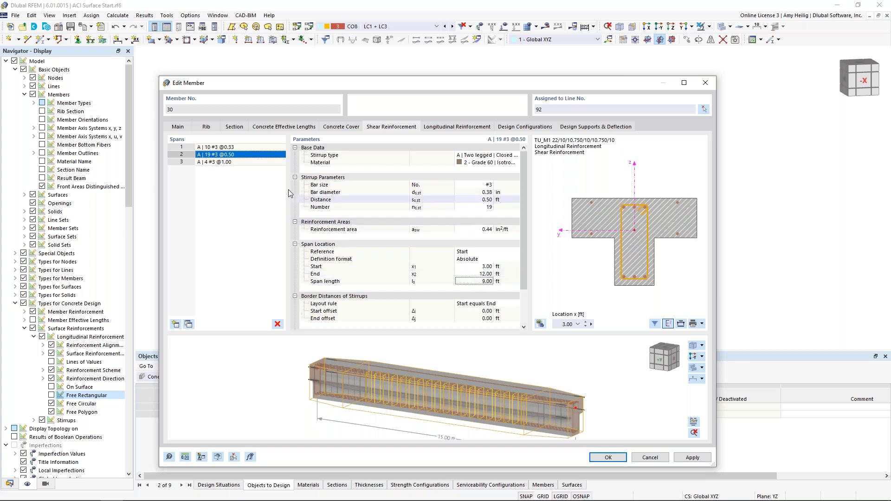
Set the stirrup distance of the third span to 0.33 ft.
left_click(241, 162)
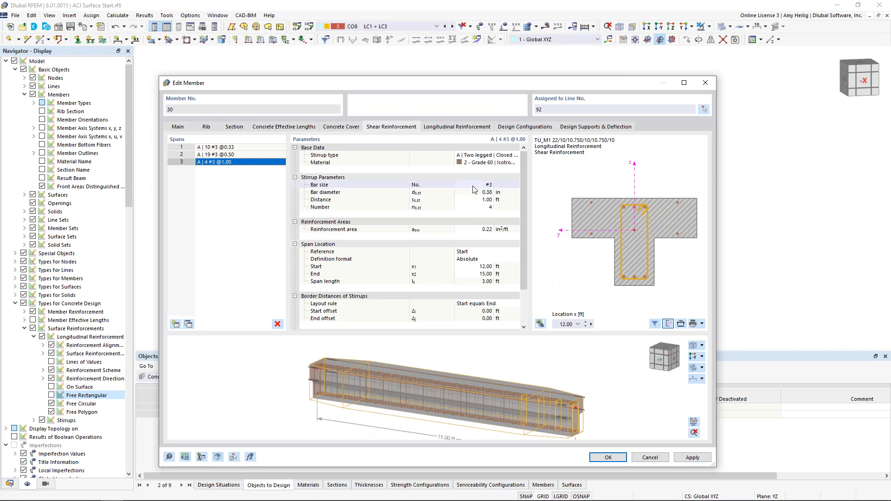
left_click(481, 200)
type("0.33")
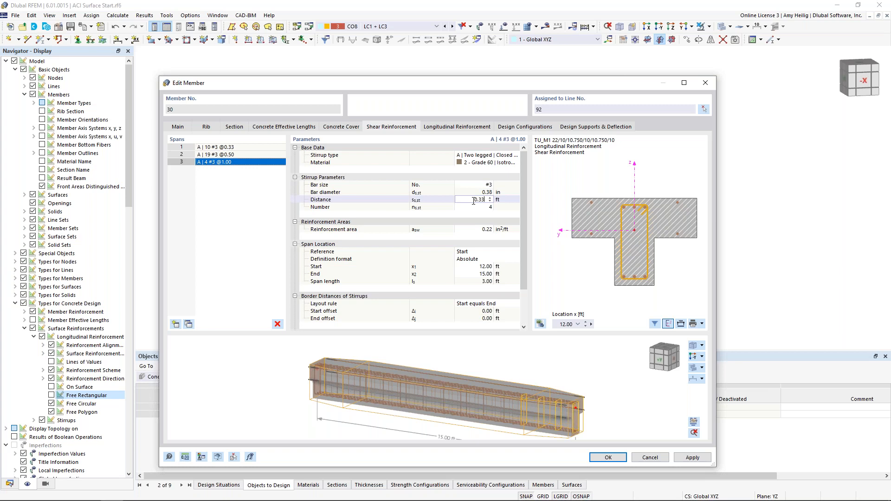
left_click(493, 268)
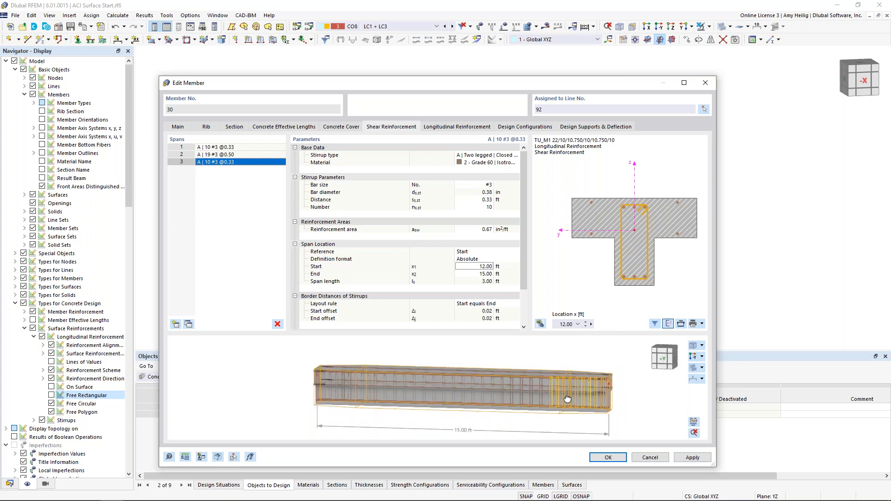
Examine rib member 30's longitudinal reinforcement in cross-sections at 1 ft steps up to location x = 4 ft.
left_click(442, 129)
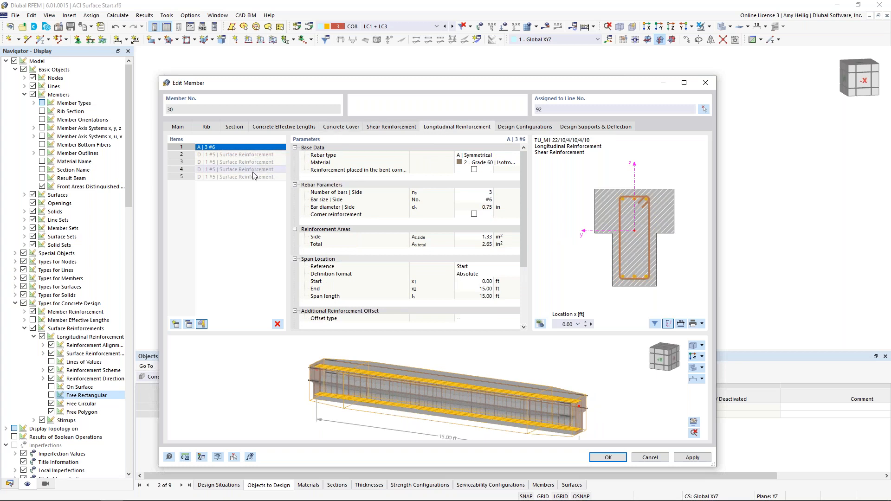
left_click(586, 322)
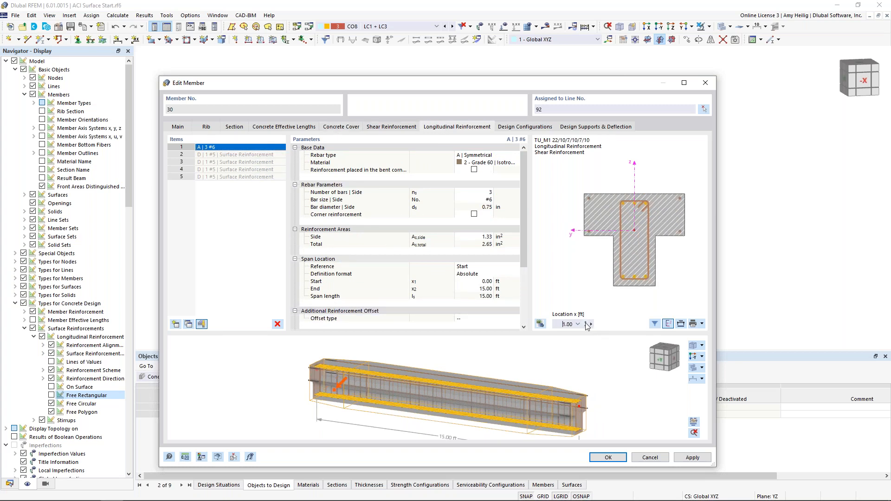
left_click(588, 322)
left_click(588, 322)
left_click(588, 322)
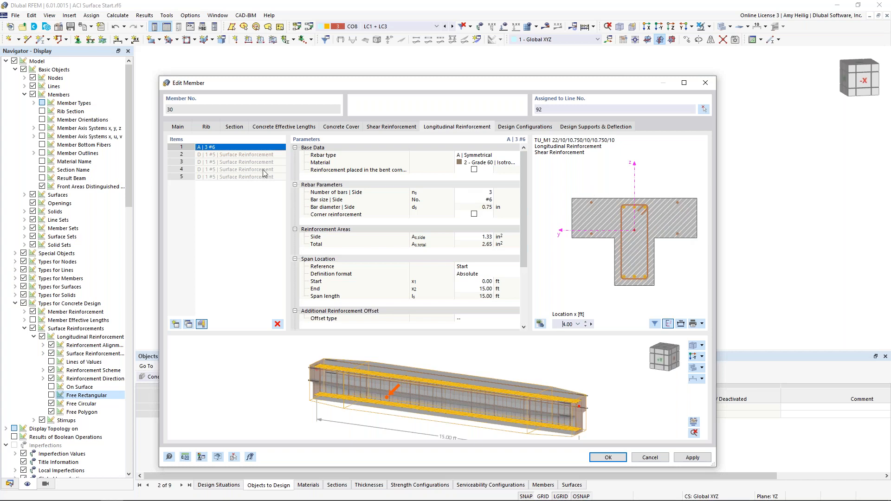
Switch off the surface reinforcement entries in rib member 30's longitudinal reinforcement and check the symmetrical bars' parameters.
left_click(202, 324)
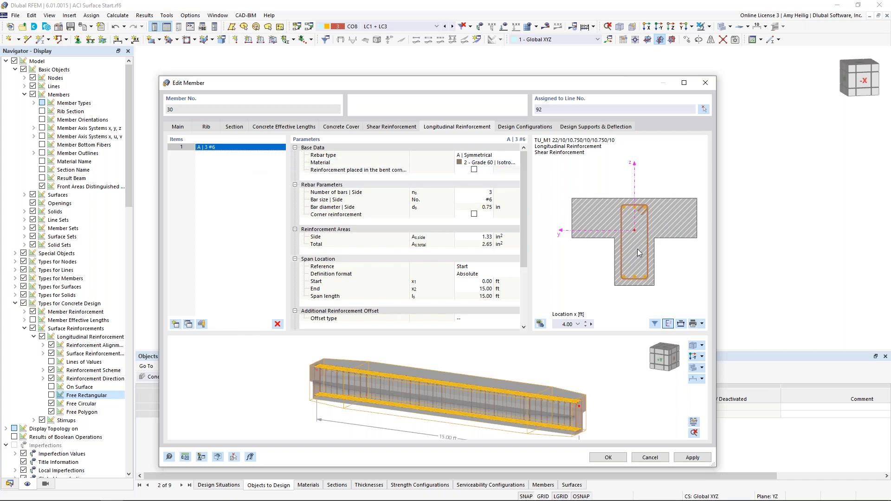
left_click(502, 157)
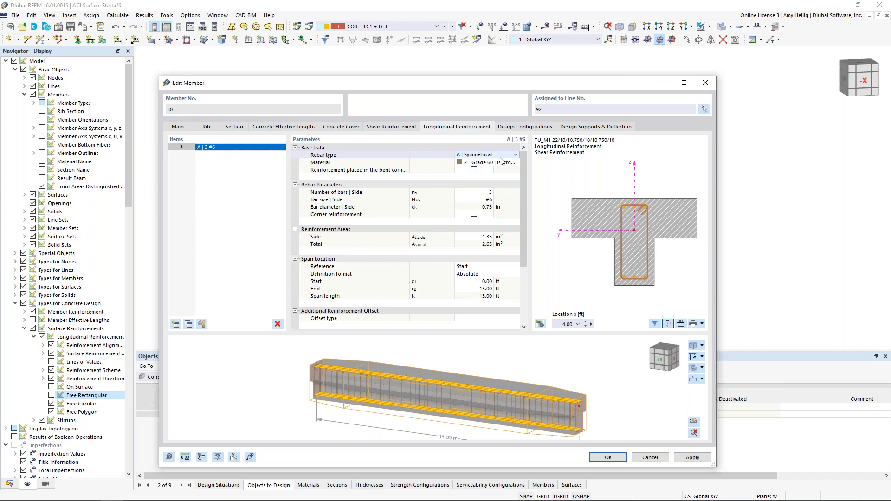
left_click(489, 194)
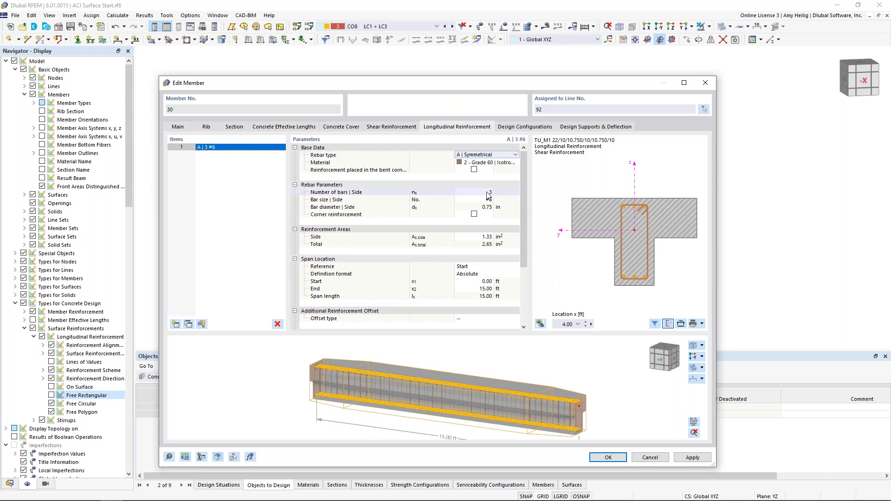
left_click(488, 199)
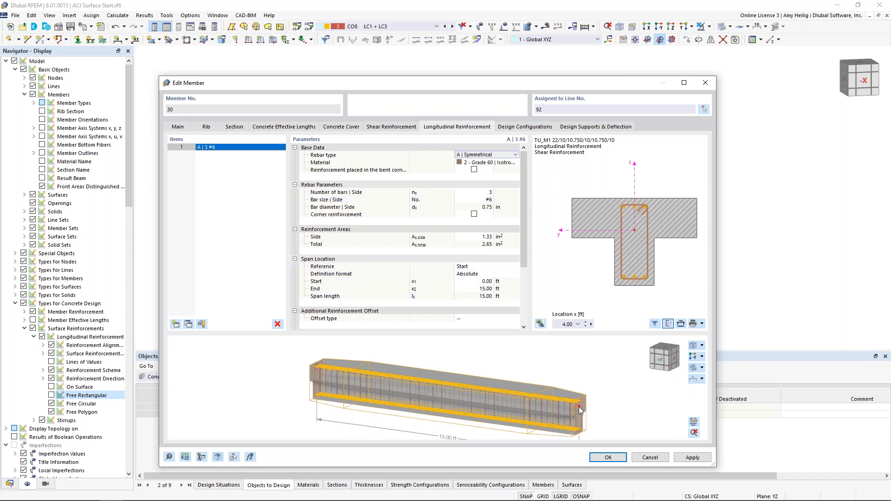
Add a second longitudinal reinforcement item to rib member 30 with the rebar type D | Line.
left_click(176, 325)
left_click(176, 325)
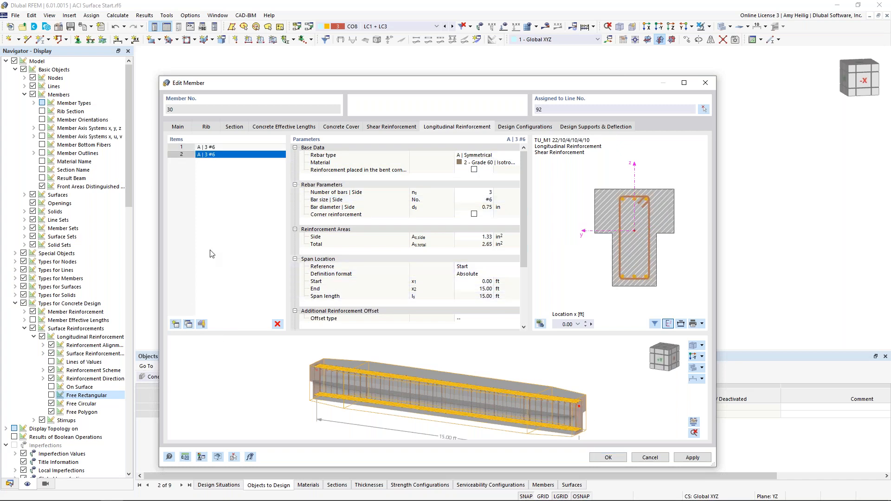
left_click(487, 156)
left_click(515, 155)
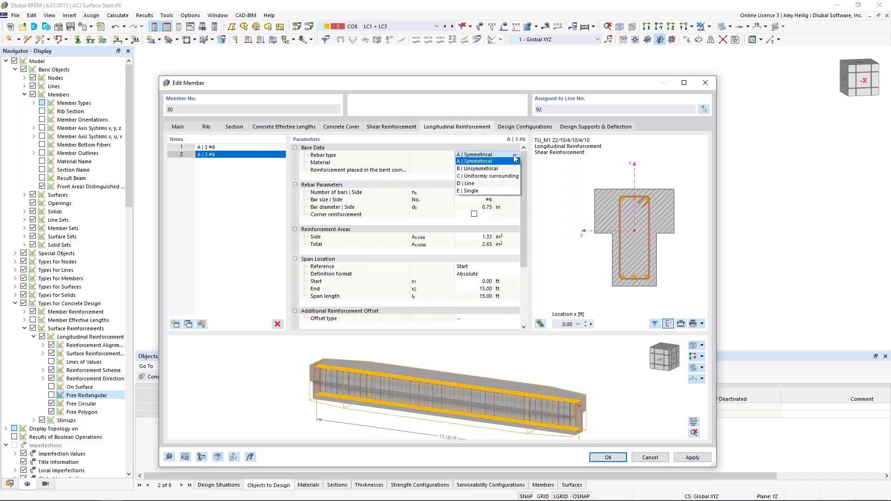
left_click(487, 183)
Set the line reinforcement to 4 bars of size #5.
left_click(490, 186)
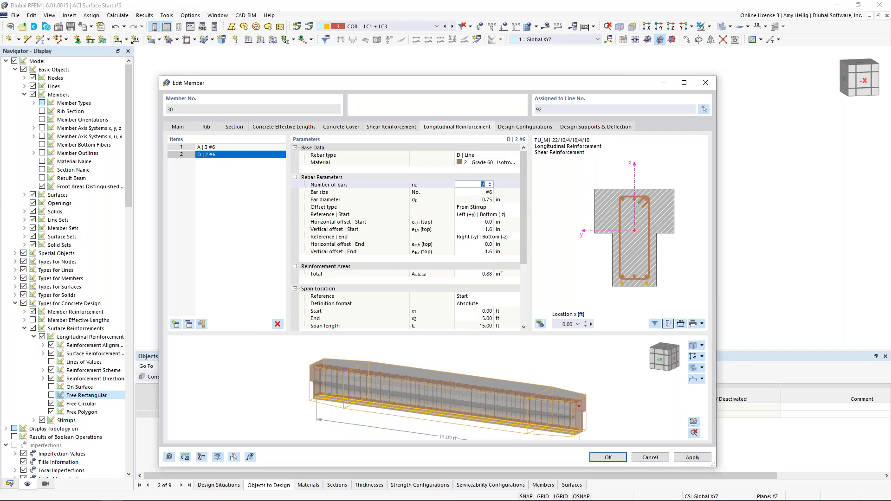
left_click(491, 183)
left_click(487, 192)
left_click(490, 191)
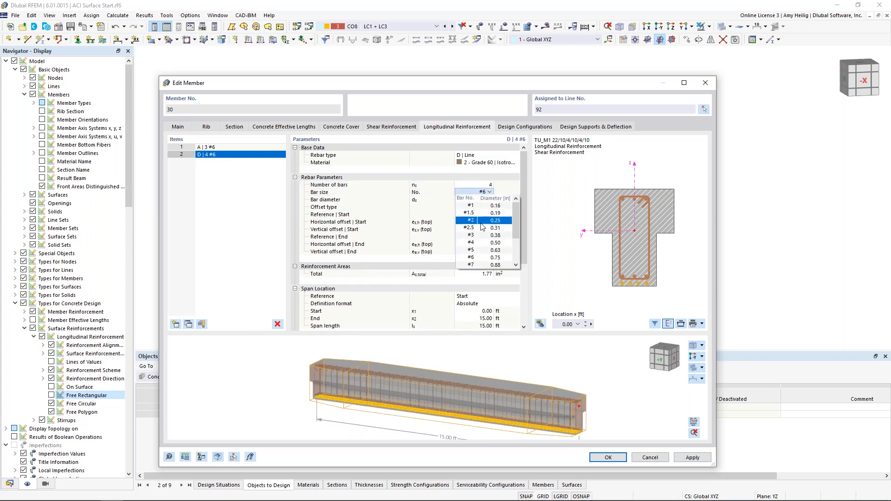
left_click(483, 249)
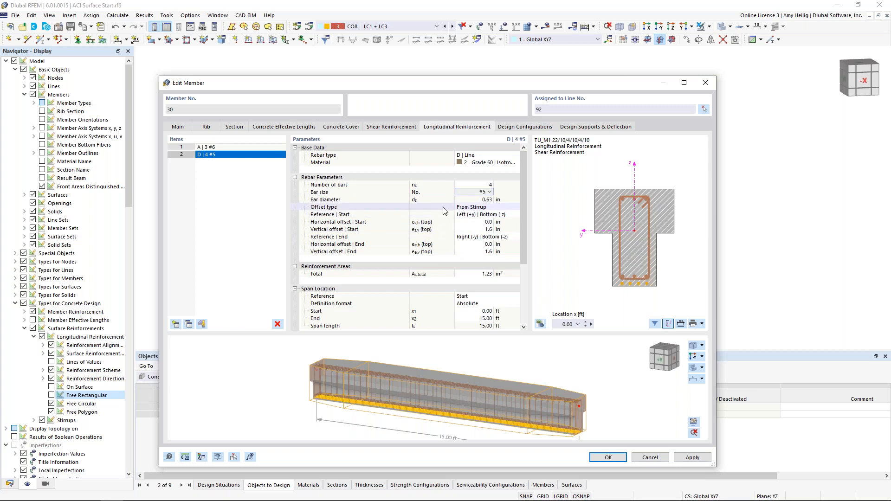
Reference the start of the bar line to Left (+y) | Top (+z) with a -1 in horizontal and 0 in vertical offset.
left_click(480, 215)
left_click(516, 214)
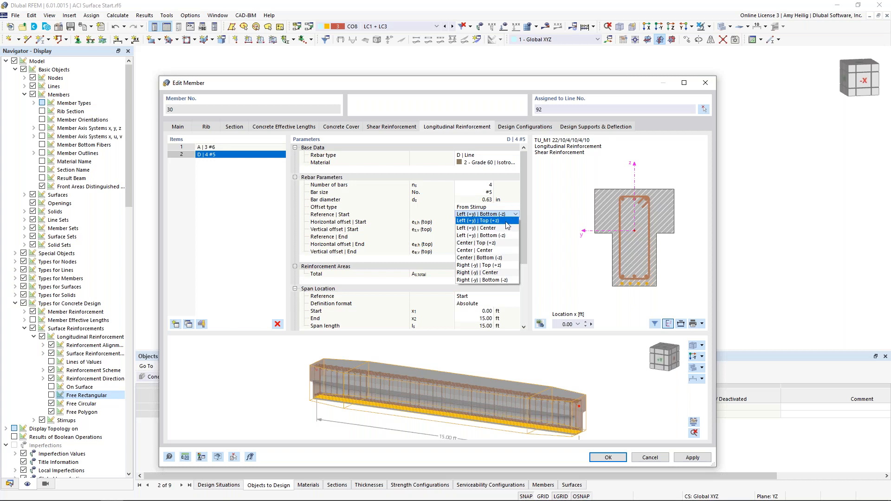
left_click(506, 223)
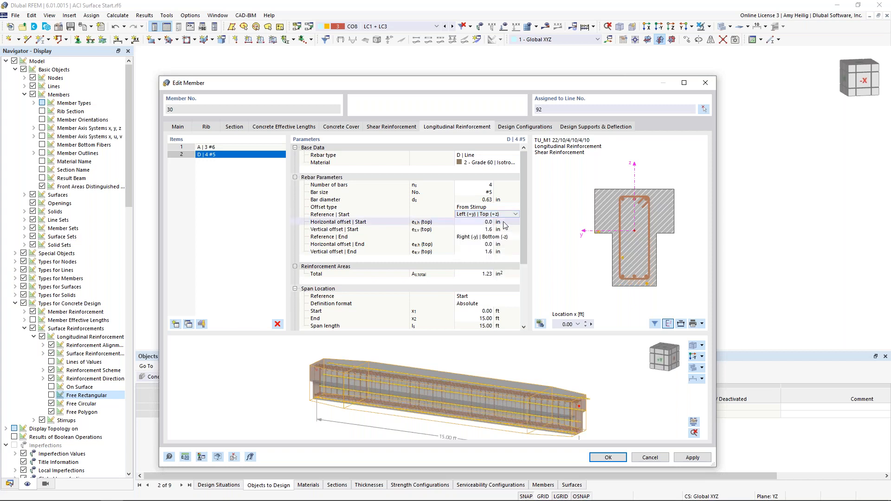
left_click(483, 222)
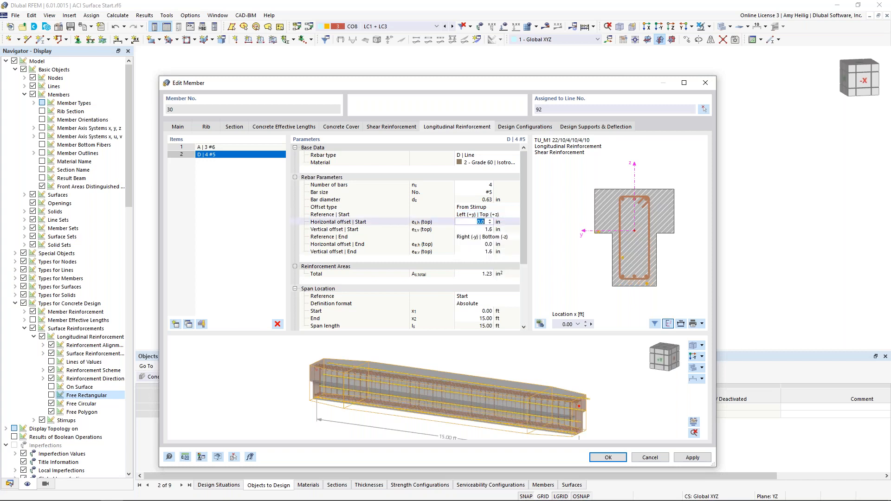
type("-1")
key("Tab")
type("0")
key("Tab")
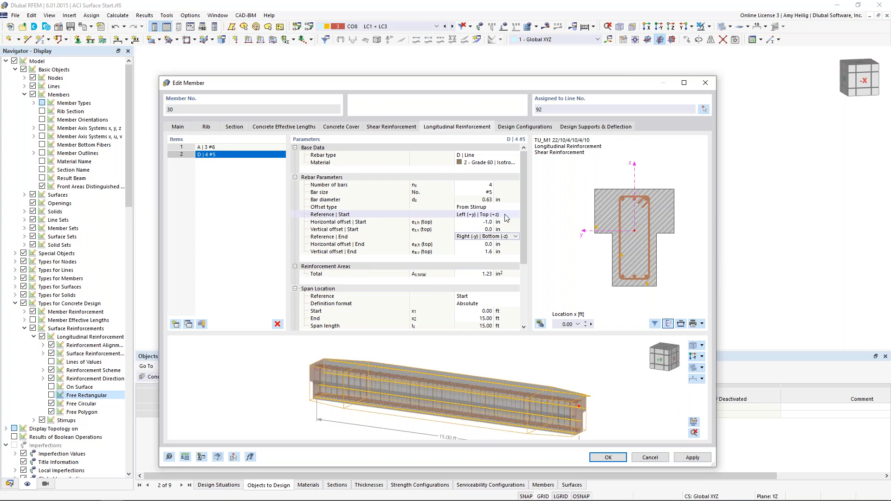
Reference the end of the bar line to Right (-y) | Top (+z) with offsets of 1 in horizontal and 0 in vertical.
left_click(498, 237)
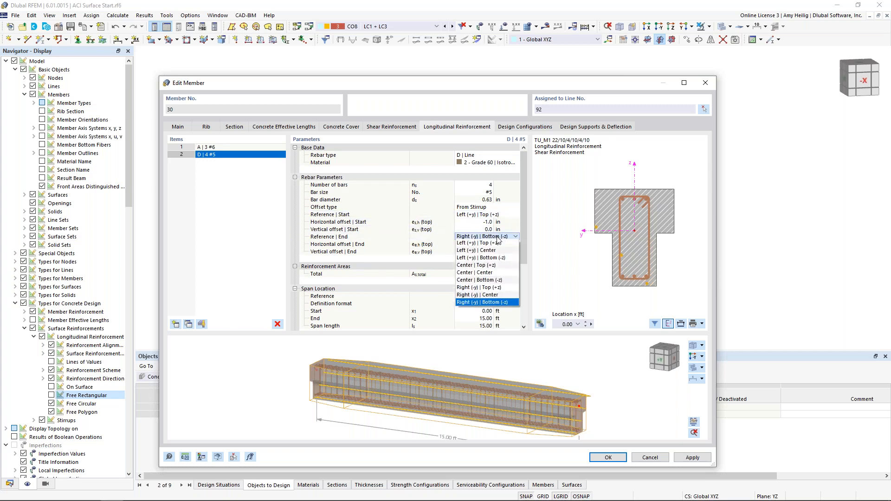
left_click(486, 287)
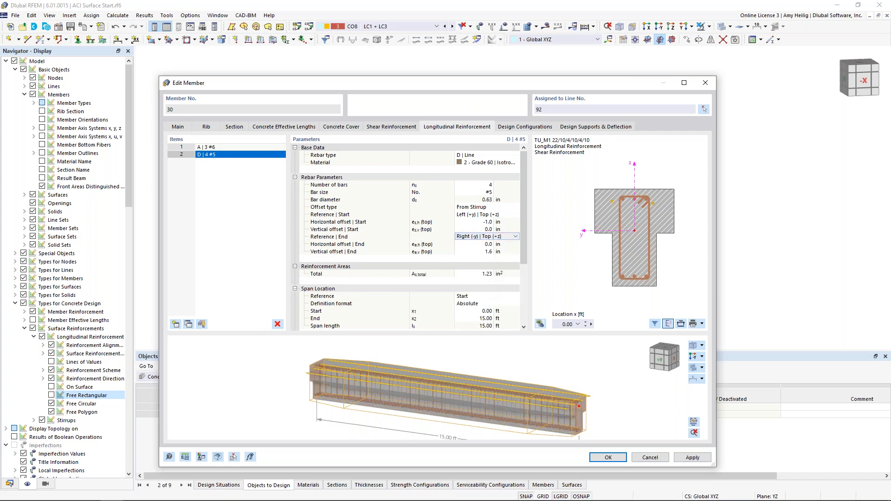
left_click(486, 245)
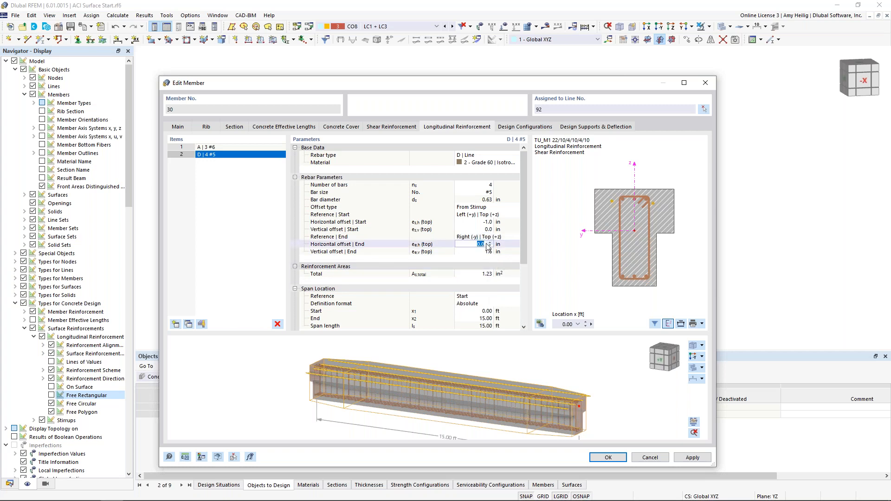
type("1")
key("Tab")
type("0")
key("Tab")
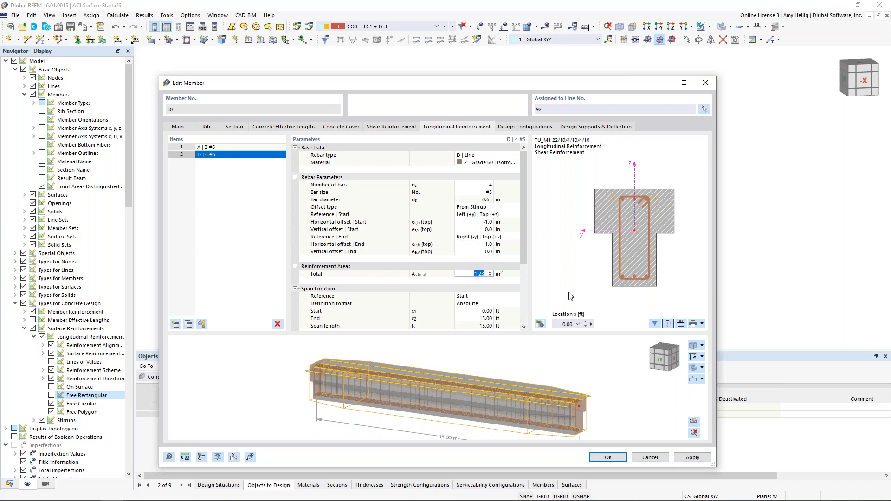
Examine rib member 30's cross-section and bar layout at location 4.00 ft along the span.
left_click(588, 324)
left_click(589, 324)
left_click(588, 324)
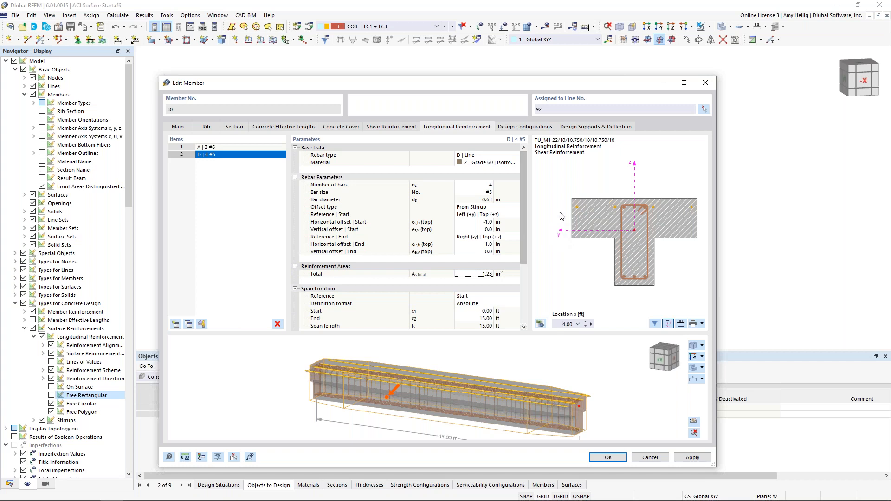
Review rib member 30's design configurations and its design support and deflection settings, and accept the member's changes.
left_click(525, 127)
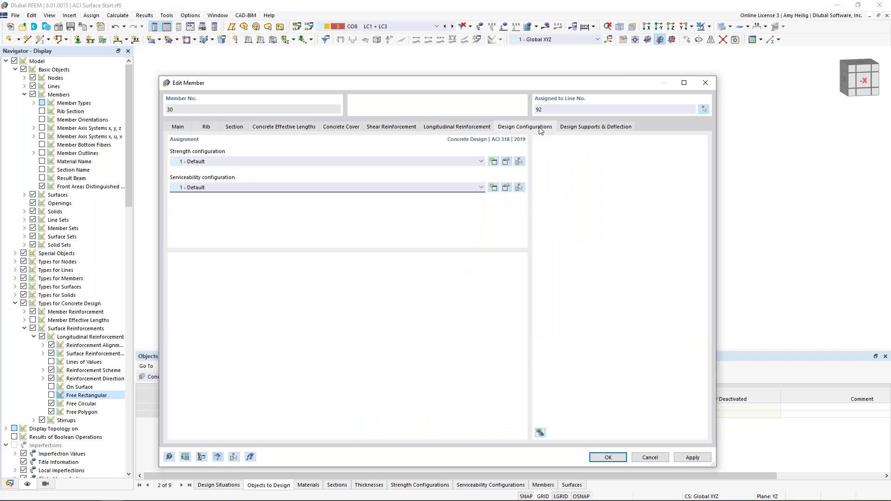
left_click(568, 128)
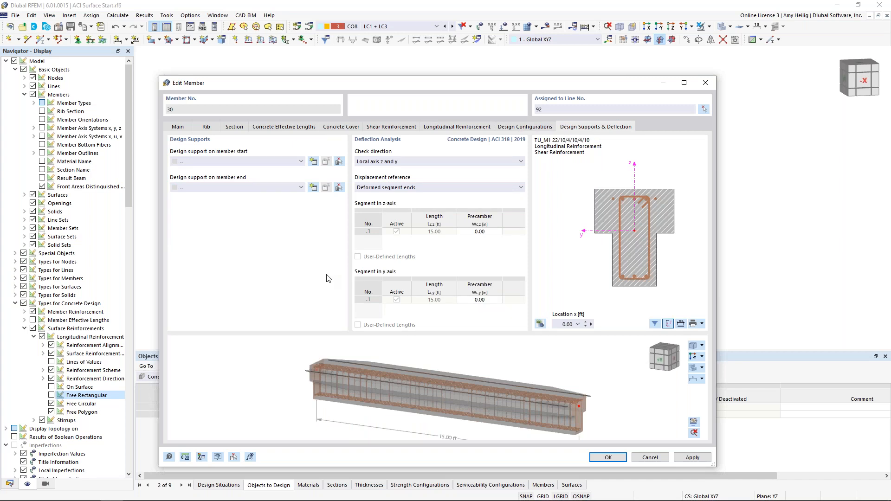
left_click_drag(418, 85, 497, 67)
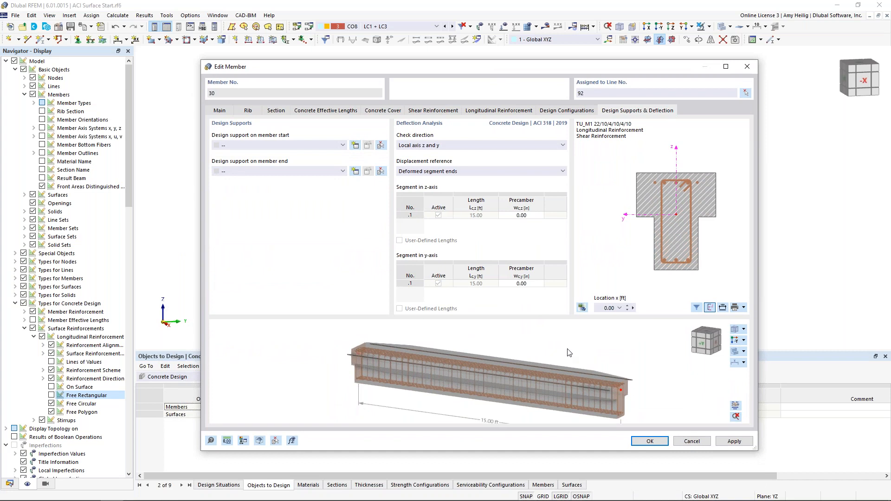
left_click(655, 442)
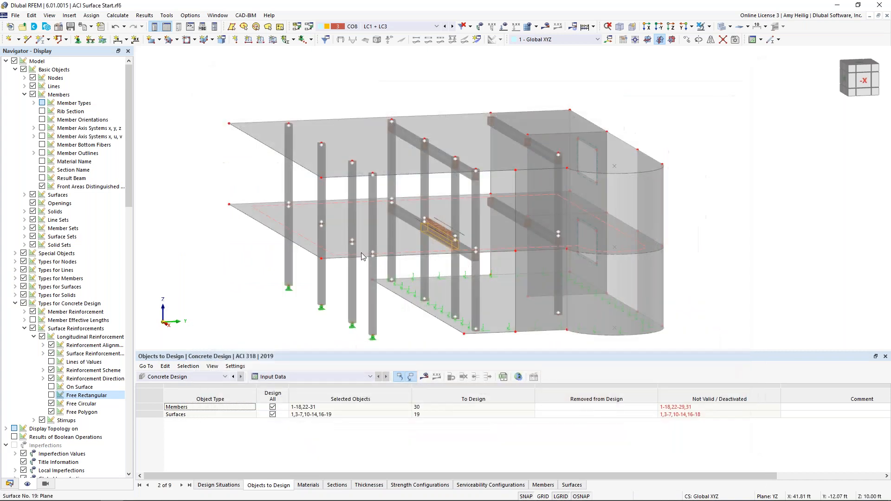
Show the model as wireframe and examine the reinforcement cage of rib member 30 from closer and from a lower angle.
left_click(722, 26)
scroll(438, 239, "up", 2)
scroll(438, 239, "up", 5)
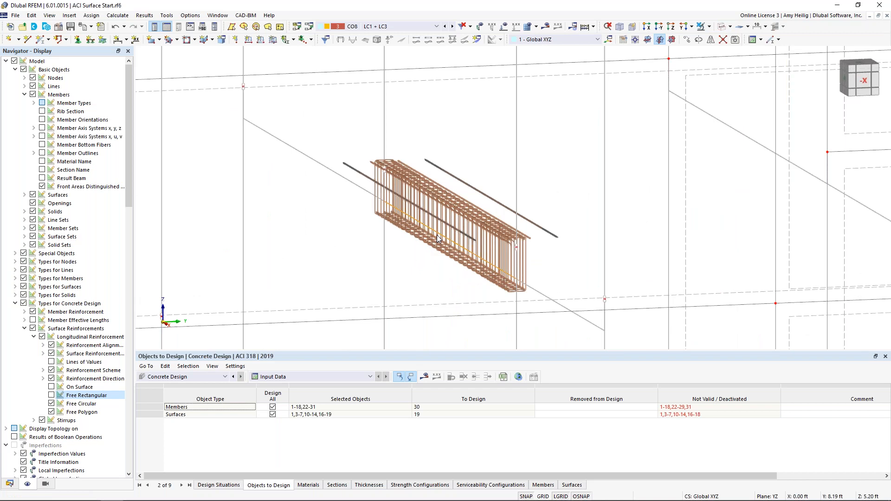
scroll(475, 273, "down", 6)
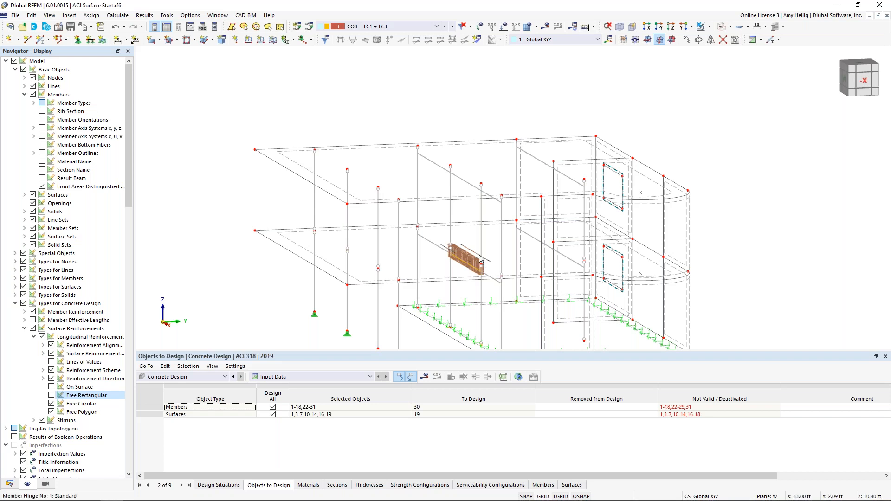
middle_click_drag(428, 266, 425, 218, "ctrl")
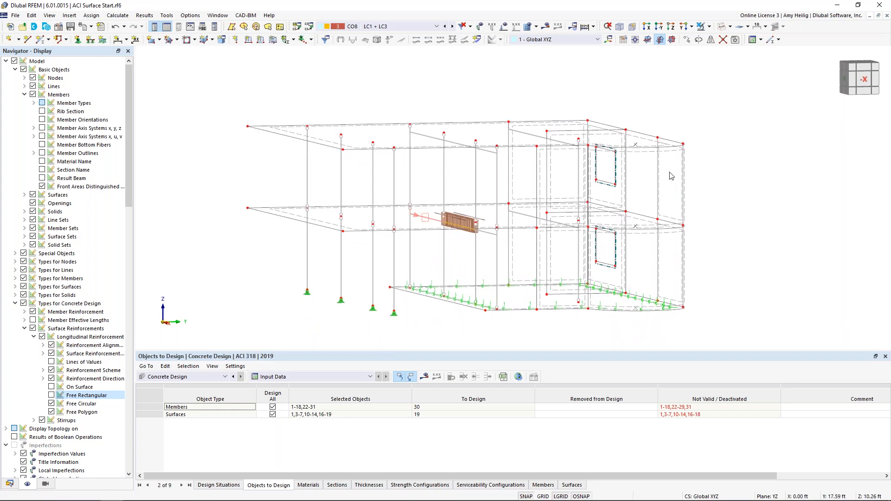
left_click(710, 27)
left_click(711, 39)
Enable Member Representatives in the base data of the ACI Surface Start model, reviewing the member properties they consider.
left_click(10, 484)
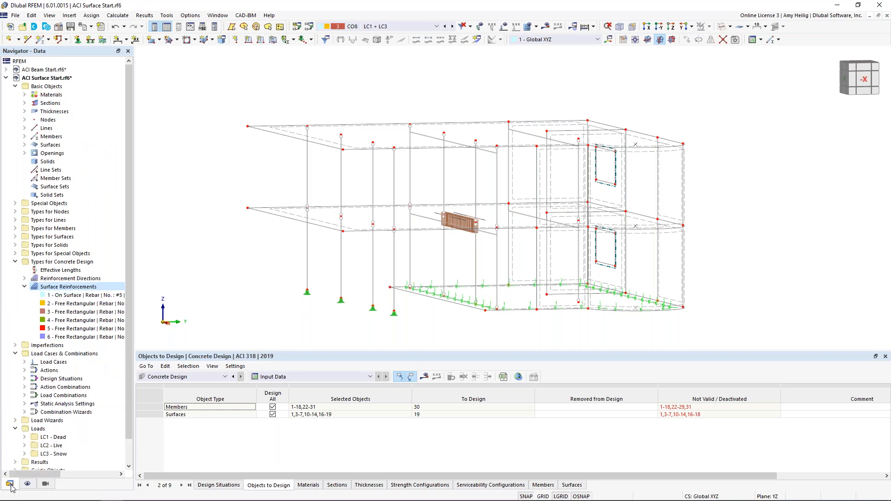
right_click(64, 78)
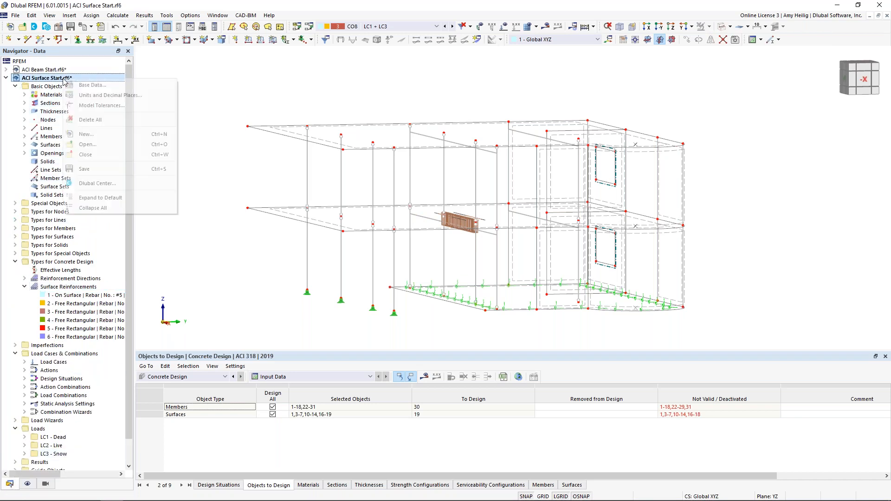
left_click(92, 85)
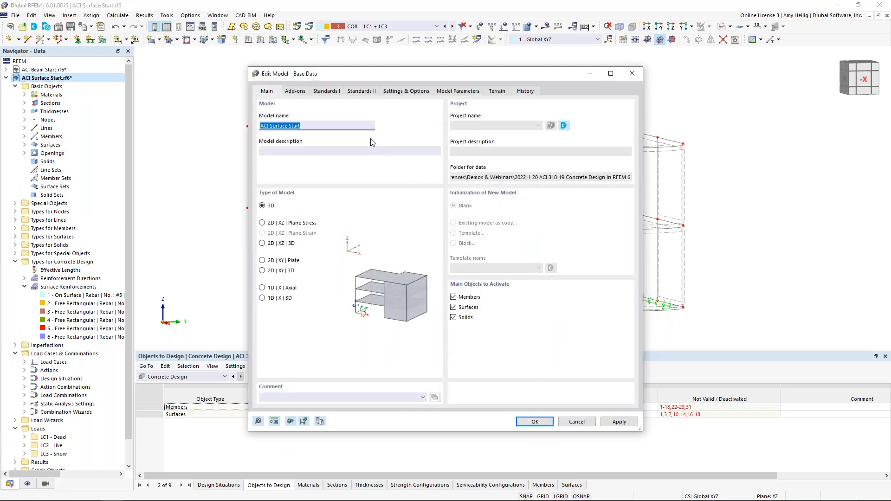
left_click(405, 92)
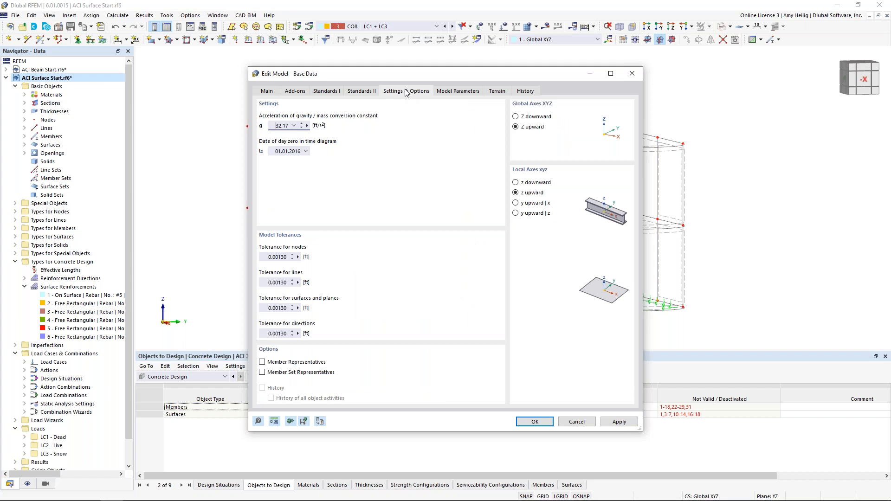
left_click(262, 363)
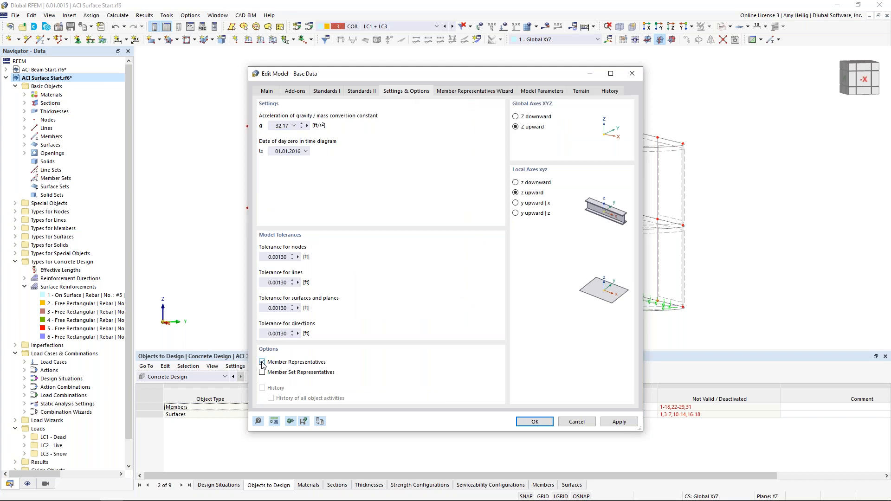
left_click(491, 93)
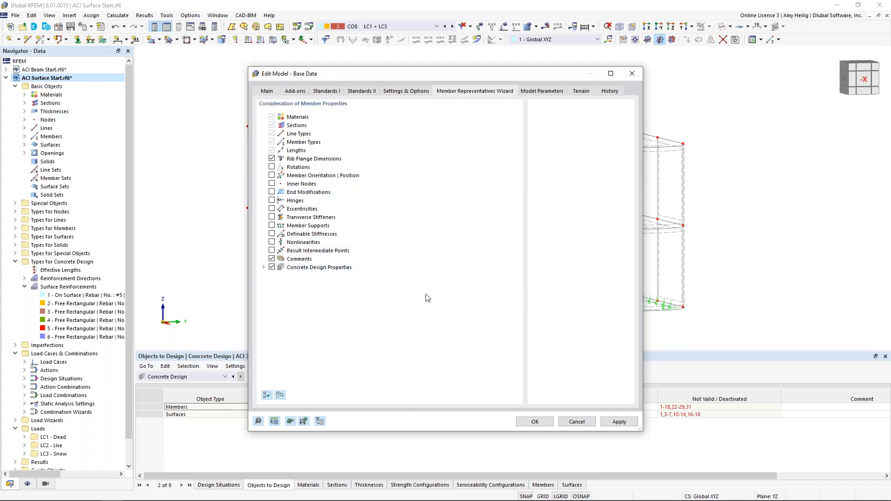
left_click(535, 422)
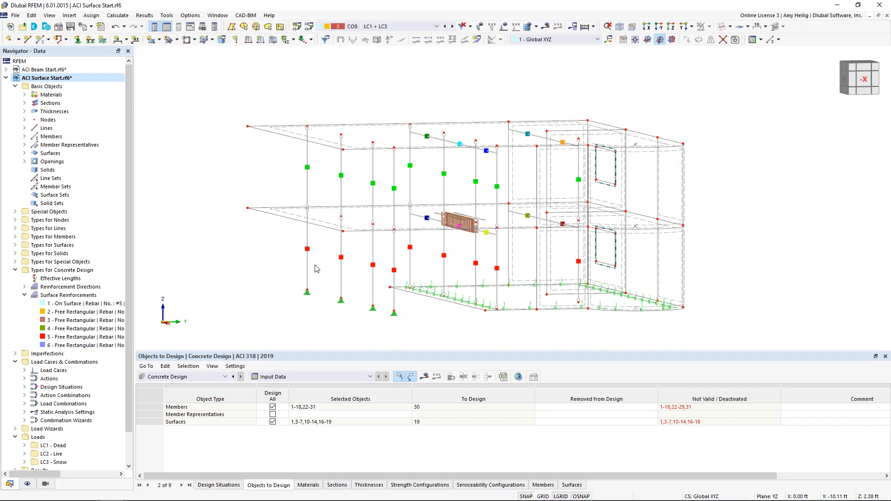
Check the representative of second-floor column 16, and activate the design properties for its members 6-10,15-18.
double_click(308, 194)
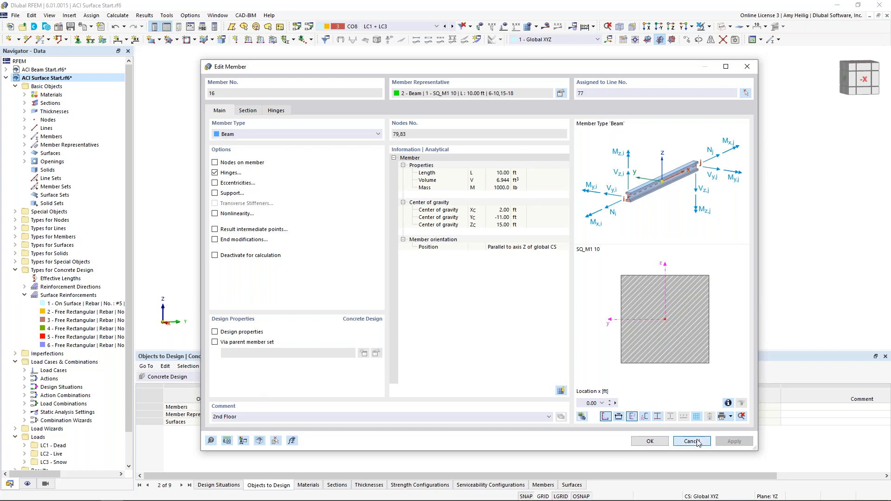
left_click(650, 441)
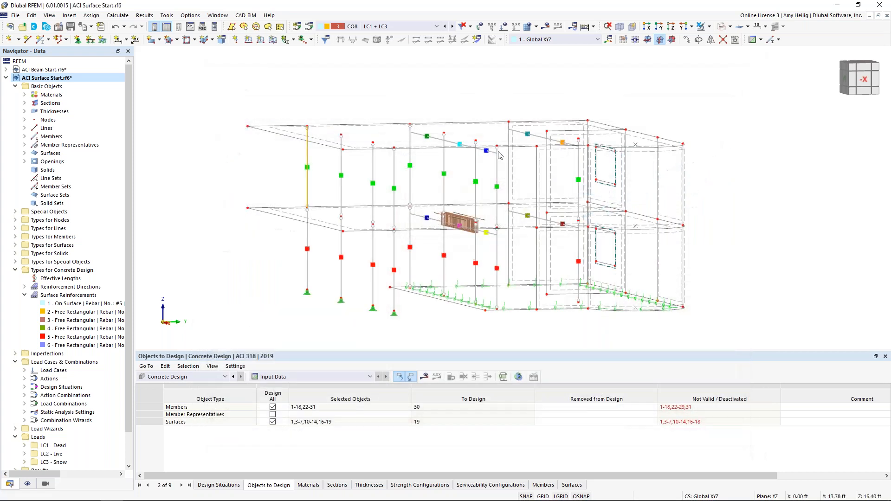
left_click(310, 170)
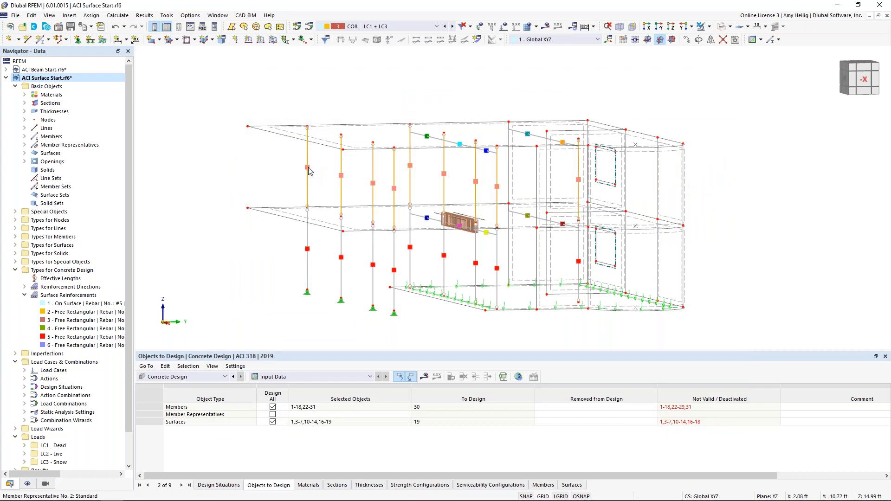
double_click(310, 170)
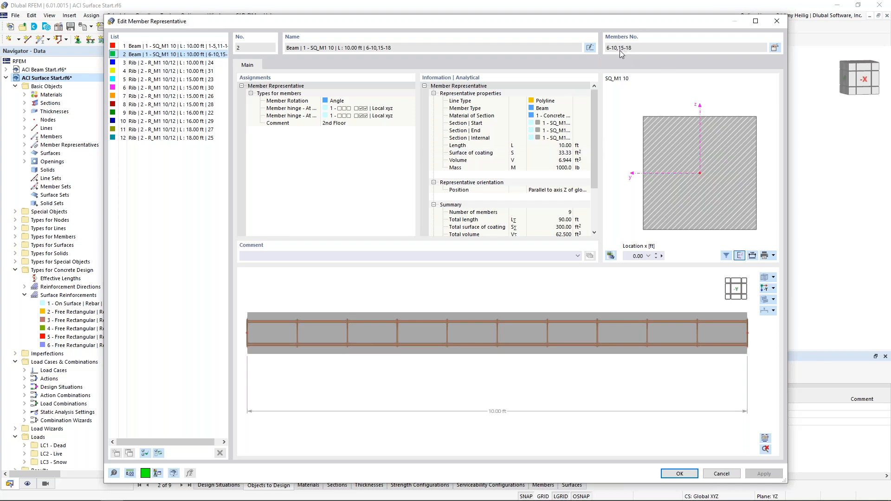
left_click(777, 50)
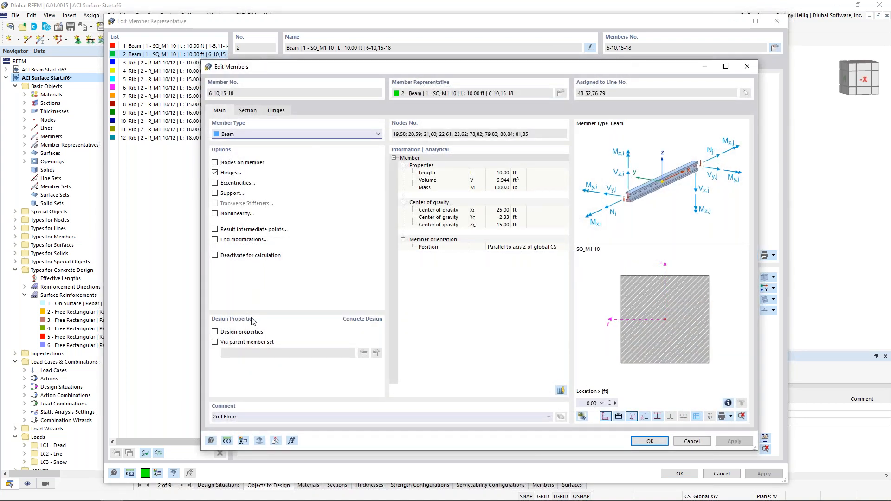
left_click(263, 330)
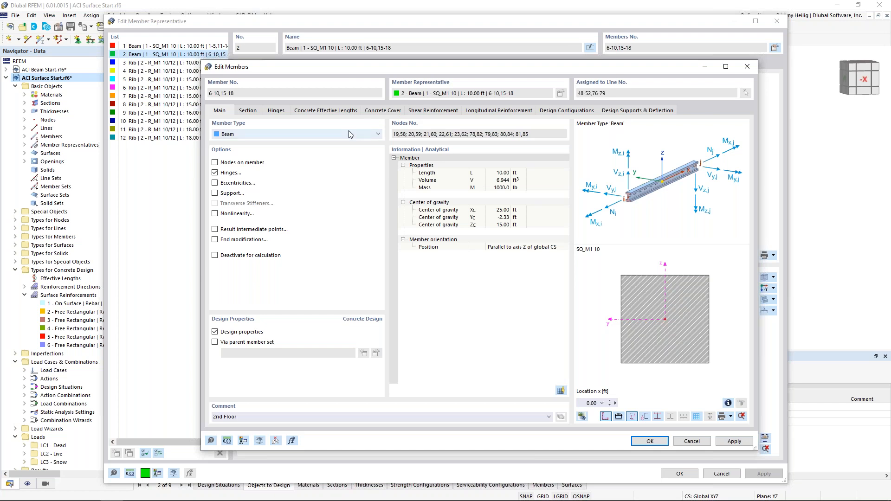
left_click(649, 442)
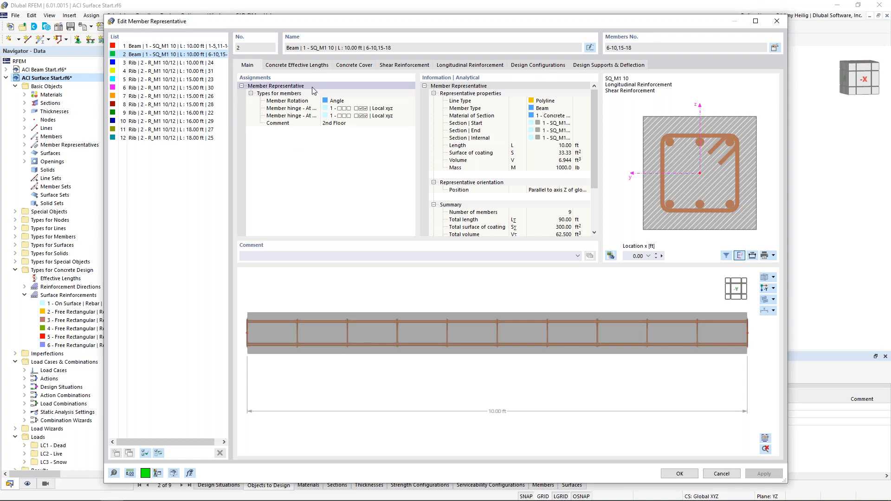
Set the stirrup distance of the second-floor column representative's shear reinforcement to 0.5 ft.
left_click(345, 69)
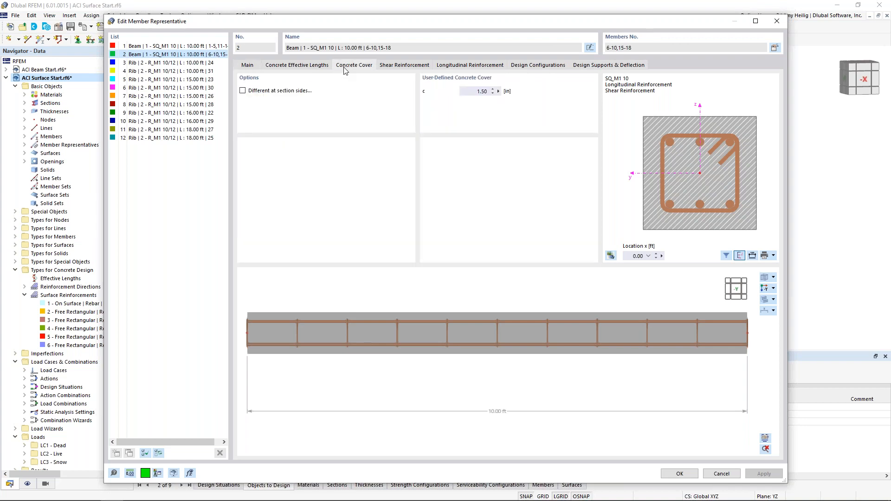
left_click(413, 68)
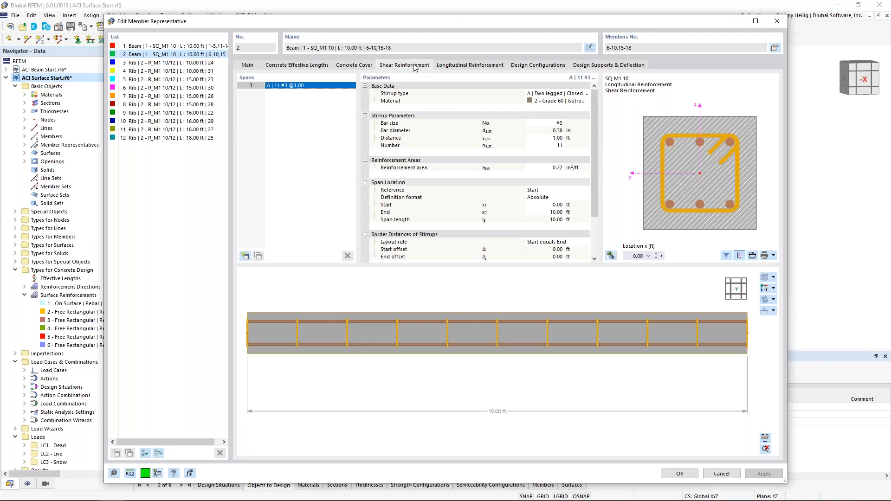
left_click(544, 138)
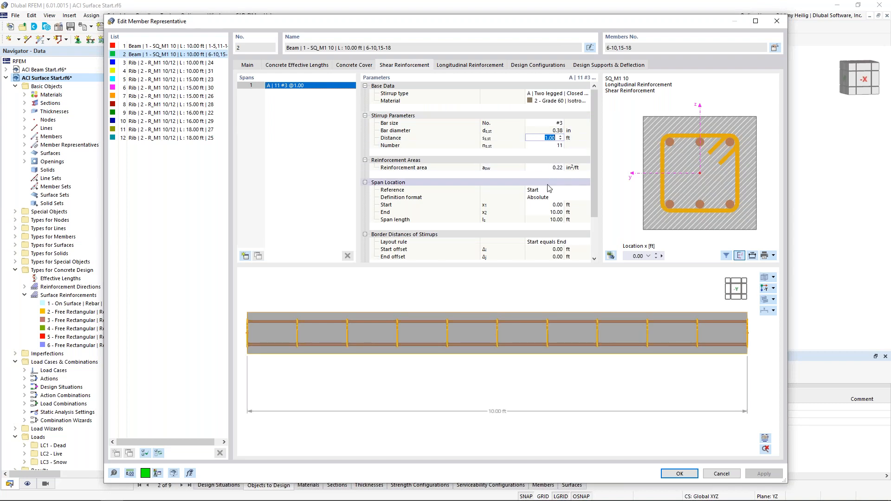
type("0.5")
key("Tab")
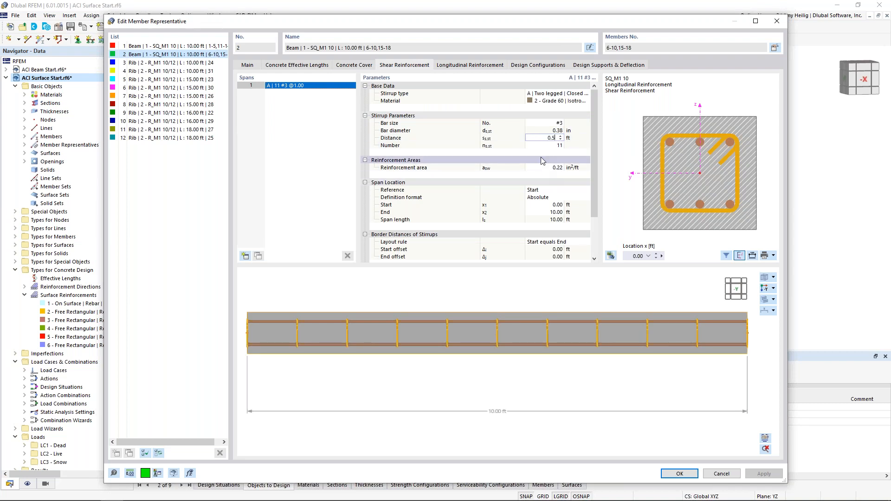
middle_click_drag(678, 355, 622, 335, "ctrl")
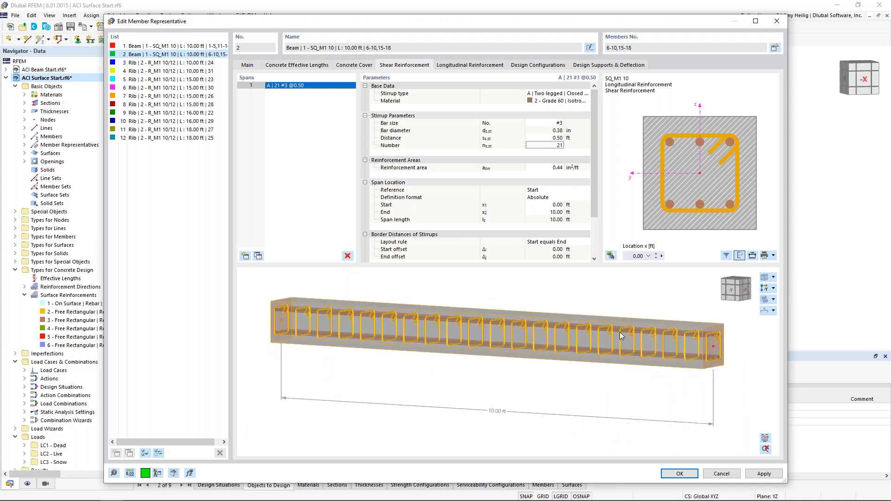
Change the column representative's longitudinal reinforcement to the uniformly surrounding rebar type with 8 bars, and inspect the bars in the preview.
left_click(462, 66)
left_click(555, 94)
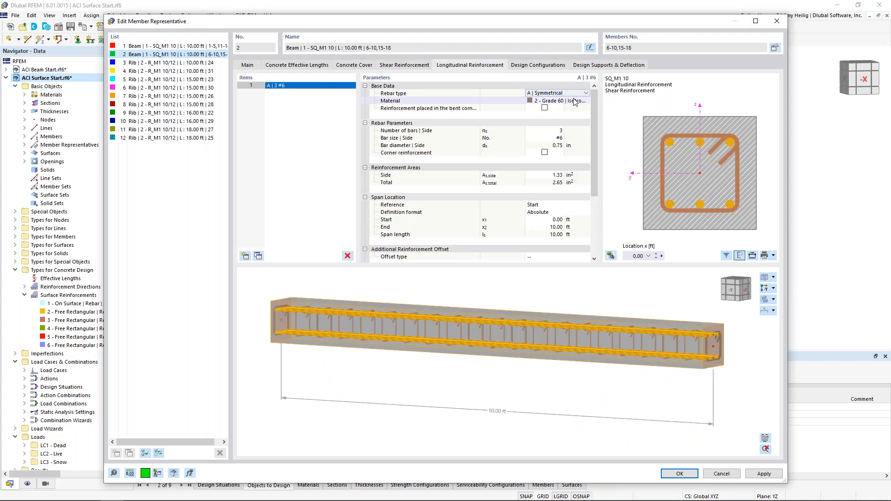
left_click(587, 94)
left_click(580, 114)
left_click(559, 130)
type("8")
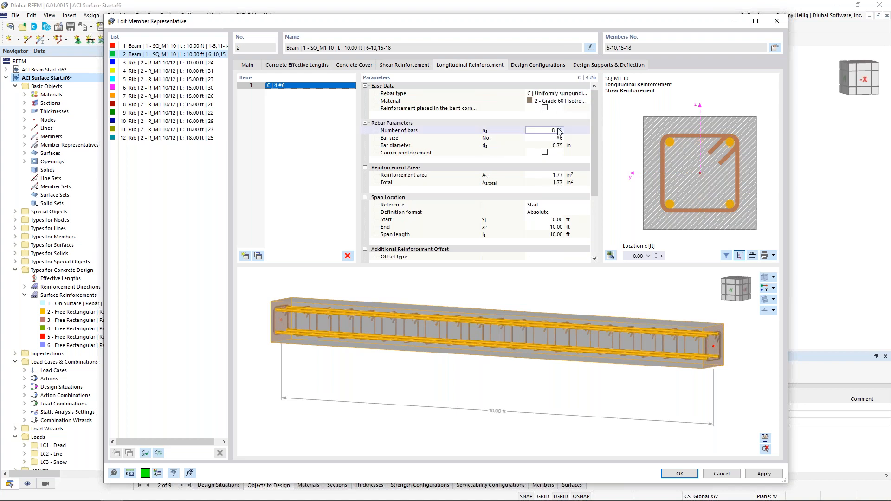
key("Return")
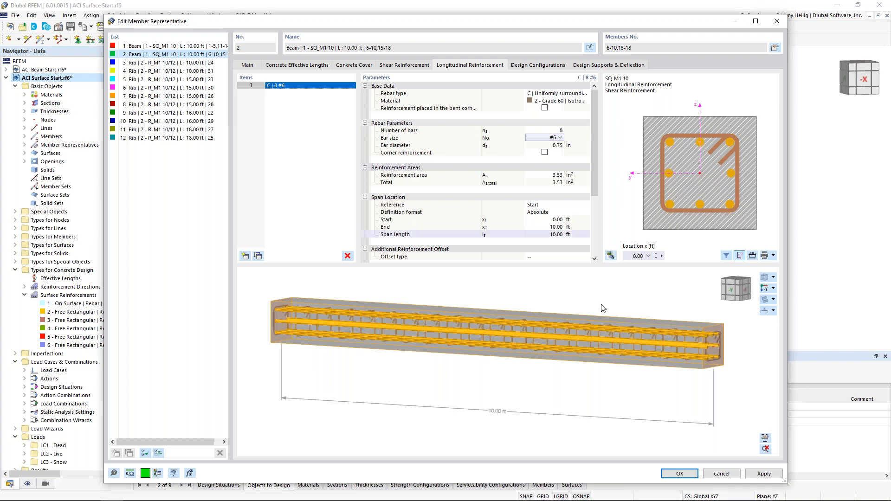
middle_click_drag(659, 355, 615, 359, "ctrl")
scroll(584, 330, "up", 3)
scroll(586, 352, "down", 4)
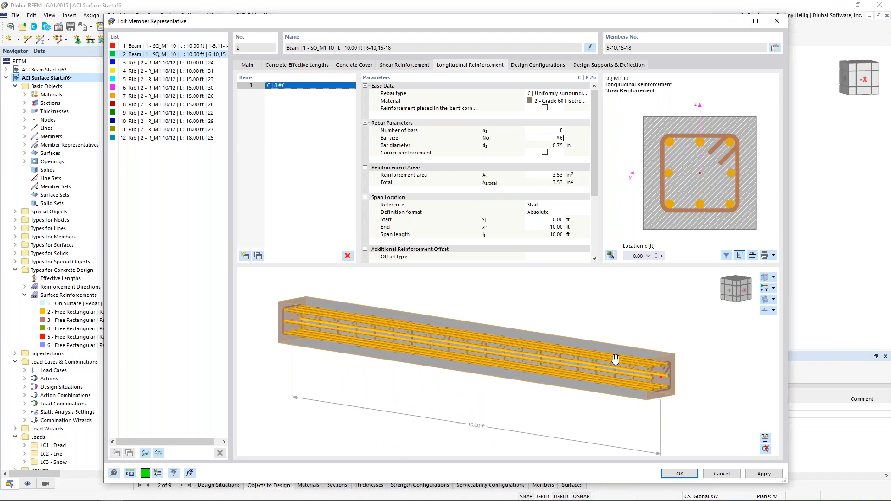
Accept the column representative's settings and check the reinforcement shown on all second-floor columns in the model.
left_click(680, 473)
middle_click_drag(519, 267, 239, 172, "ctrl")
scroll(273, 169, "up", 4)
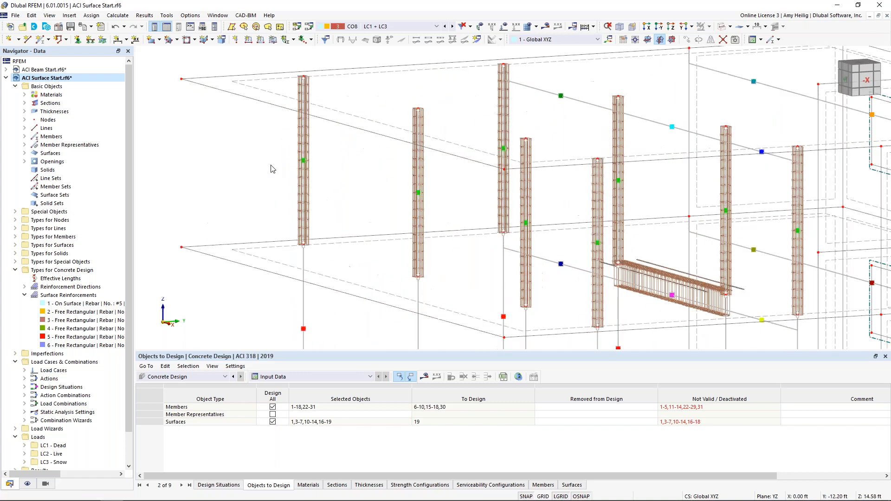
middle_click_drag(754, 250, 676, 226)
scroll(603, 213, "down", 3)
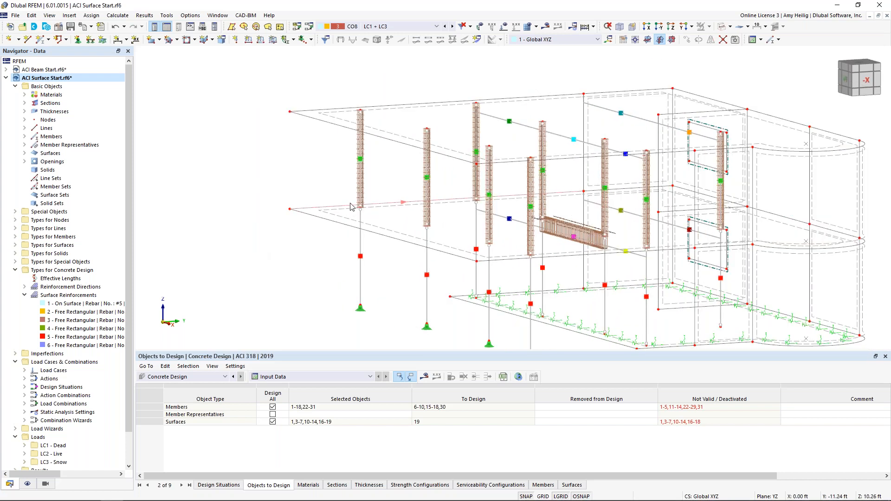
scroll(378, 191, "down", 1)
middle_click_drag(411, 195, 337, 181)
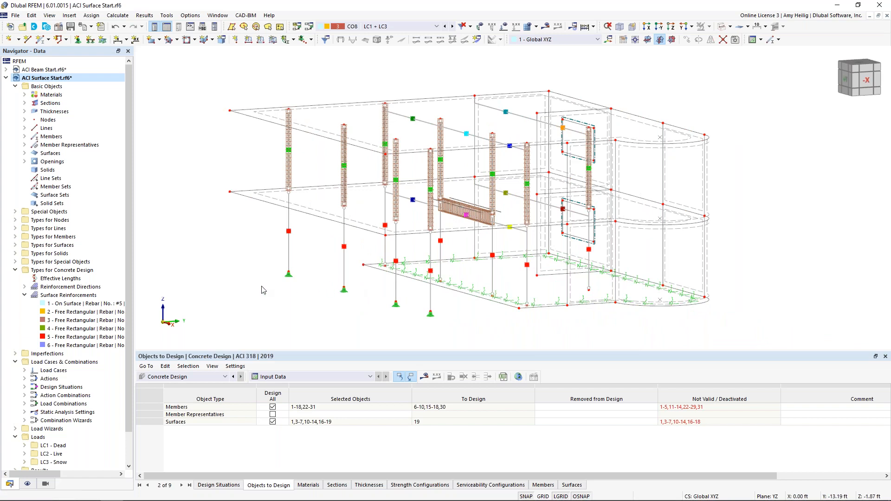
Review the concrete design situations and their limit state types, along with the members and surfaces listed for design.
left_click(228, 484)
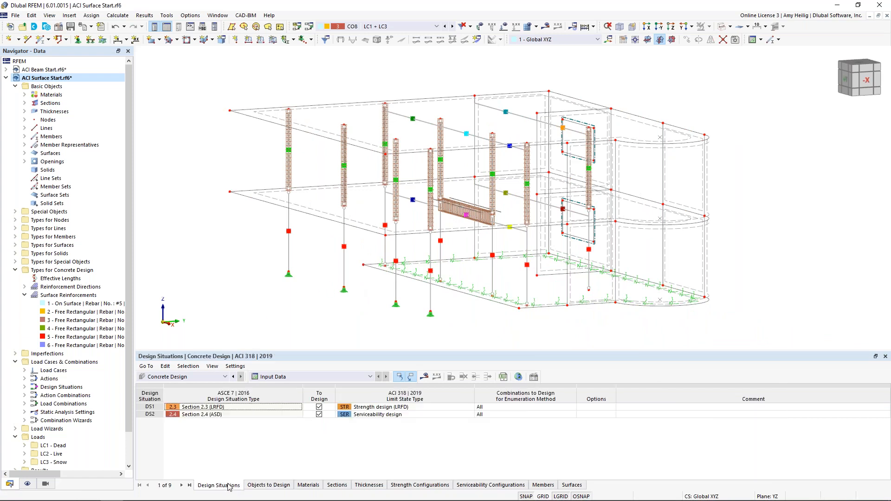
left_click(209, 379)
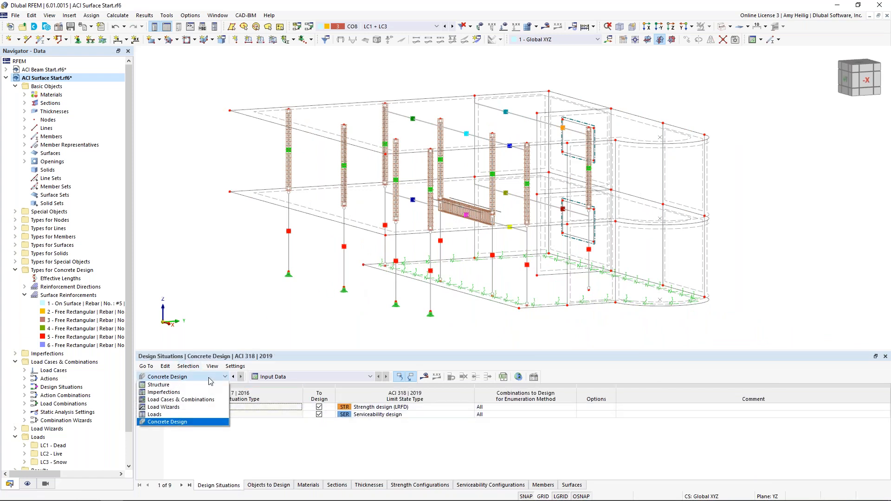
left_click(195, 422)
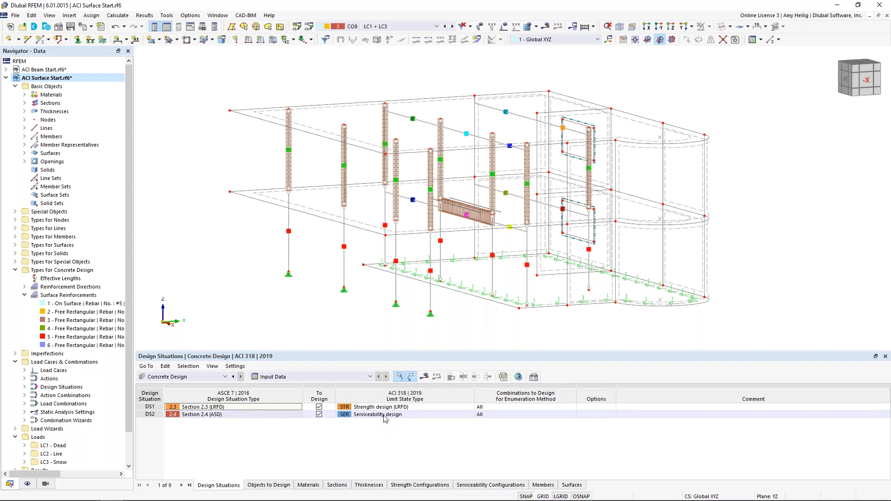
left_click(270, 486)
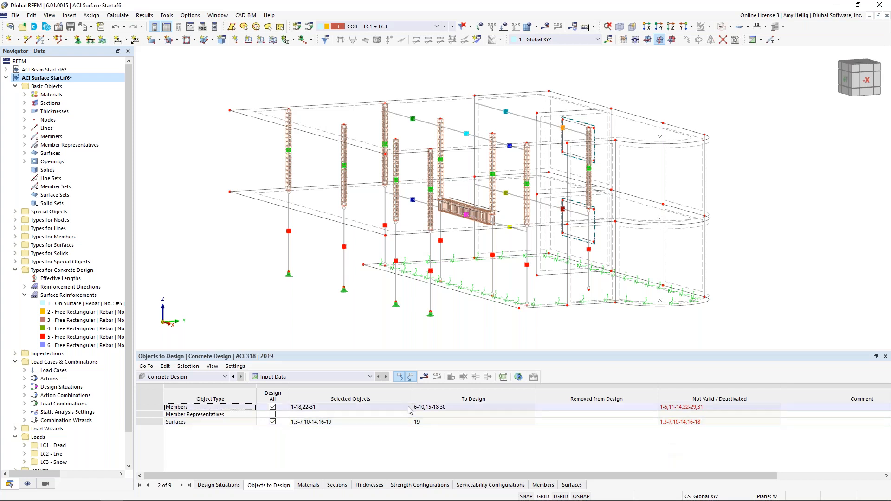
left_click(667, 408)
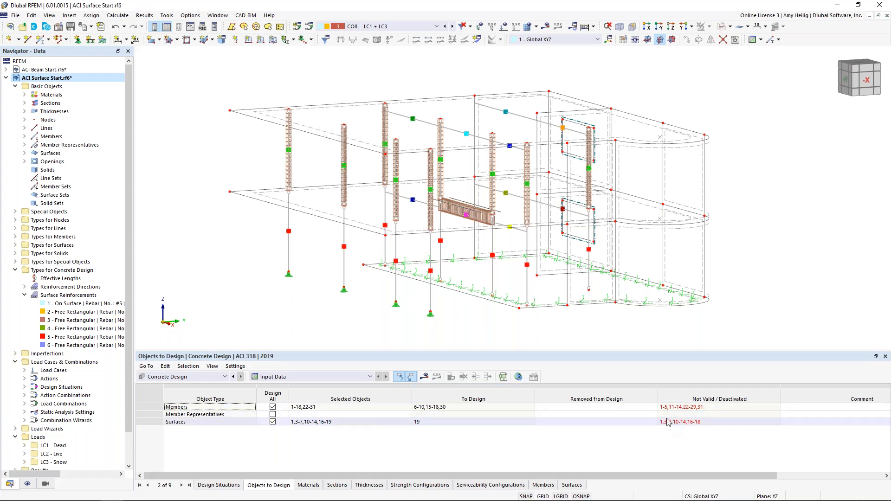
Turn off Design All for members and surfaces, and assign only floor slab surface 19 to the concrete design.
left_click(273, 407)
left_click(272, 422)
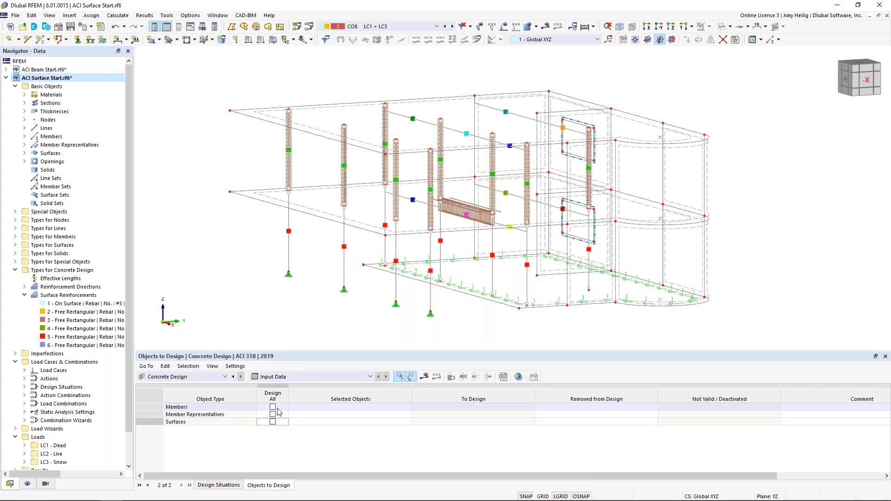
left_click(327, 423)
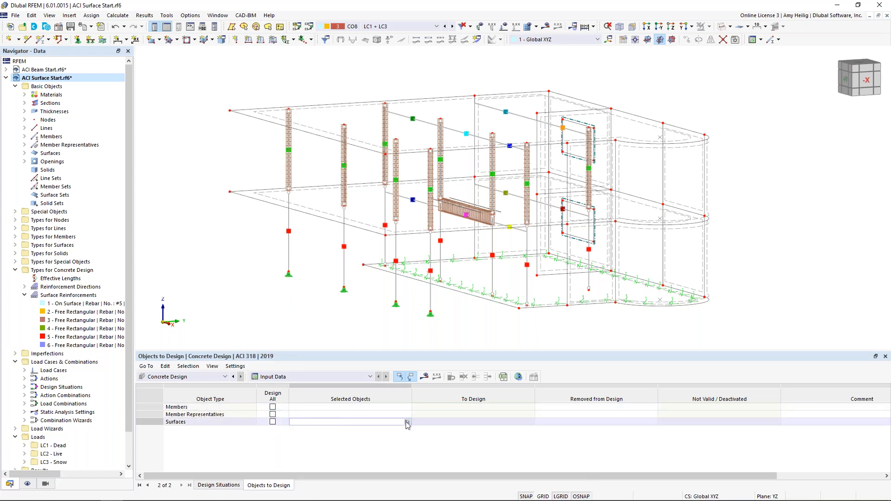
left_click(407, 422)
left_click(368, 236)
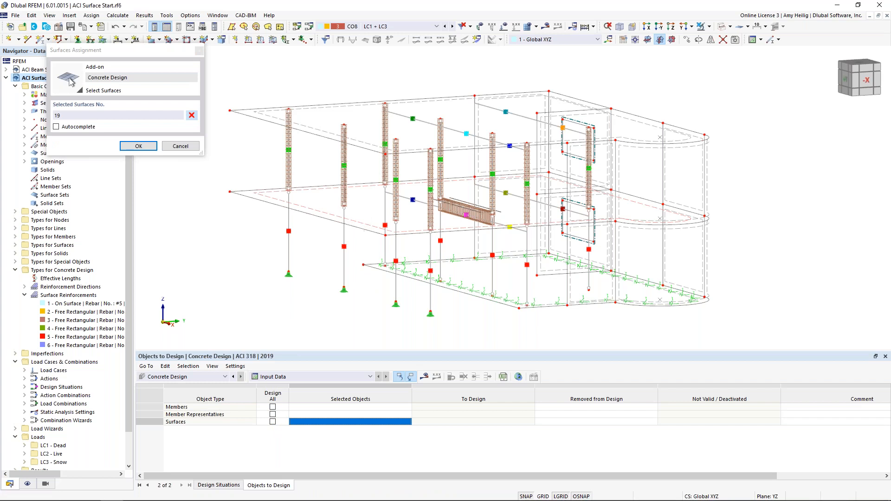
left_click(138, 147)
Assign the floor rib and all second-floor columns, members 6-10,15-18,30, to the concrete design.
left_click(348, 407)
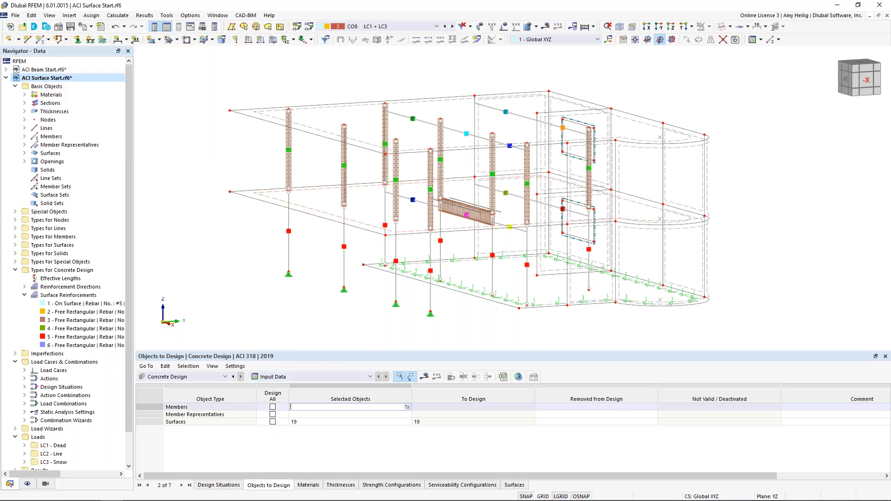
left_click(407, 407)
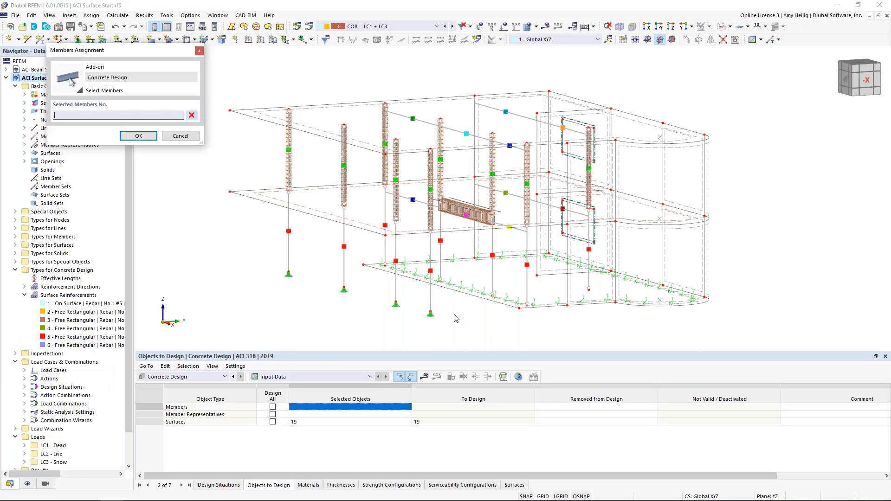
left_click(466, 215)
key("ctrl+shift+x")
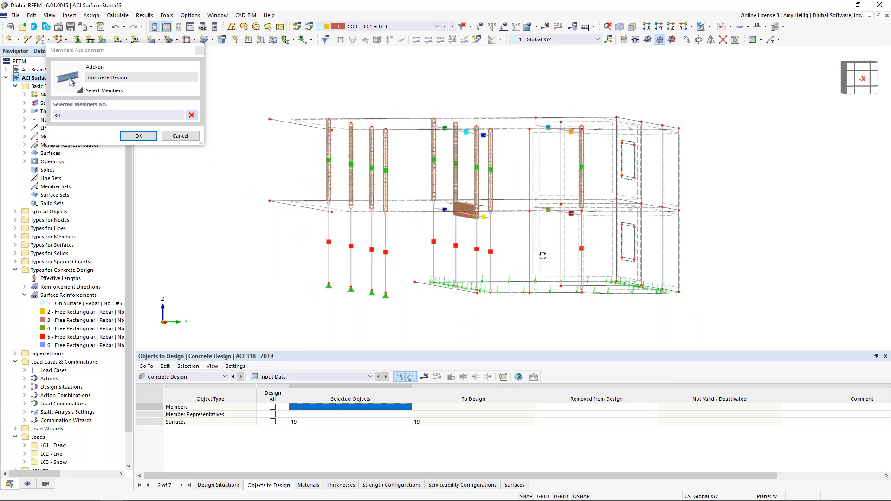
left_click_drag(601, 184, 336, 151)
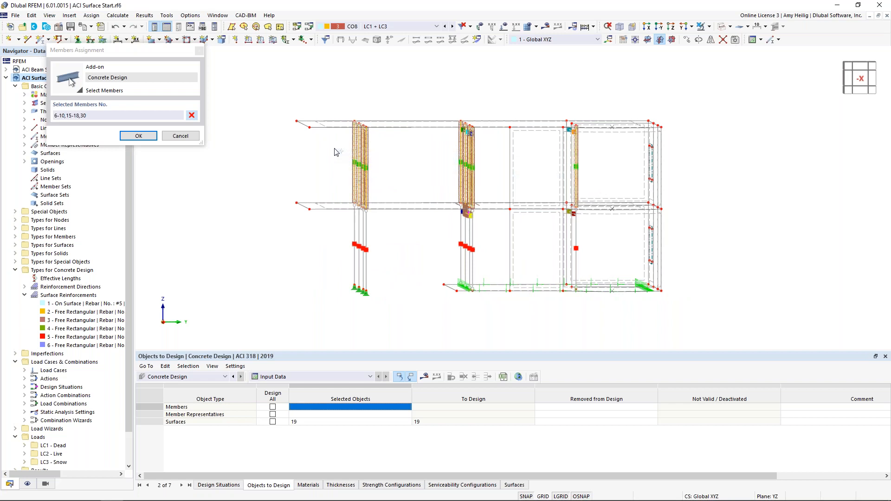
left_click(139, 136)
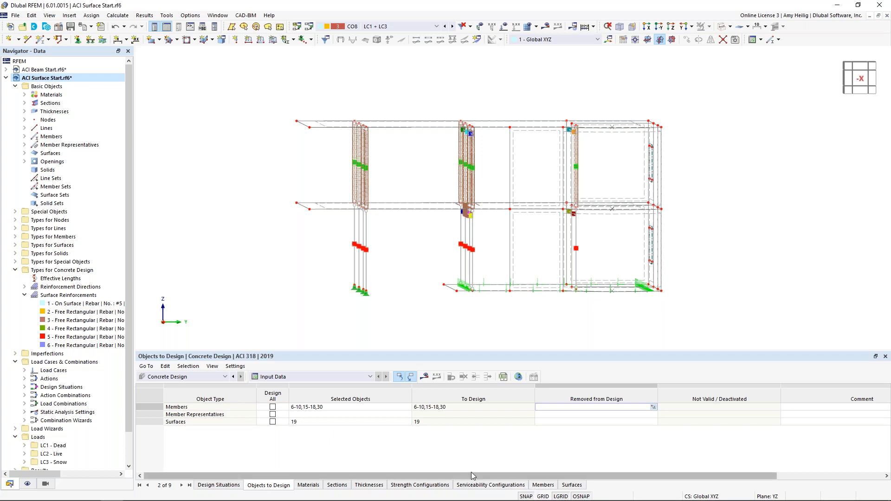
Run the concrete design calculation and show its results on the model in an angled 3D view.
left_click(423, 378)
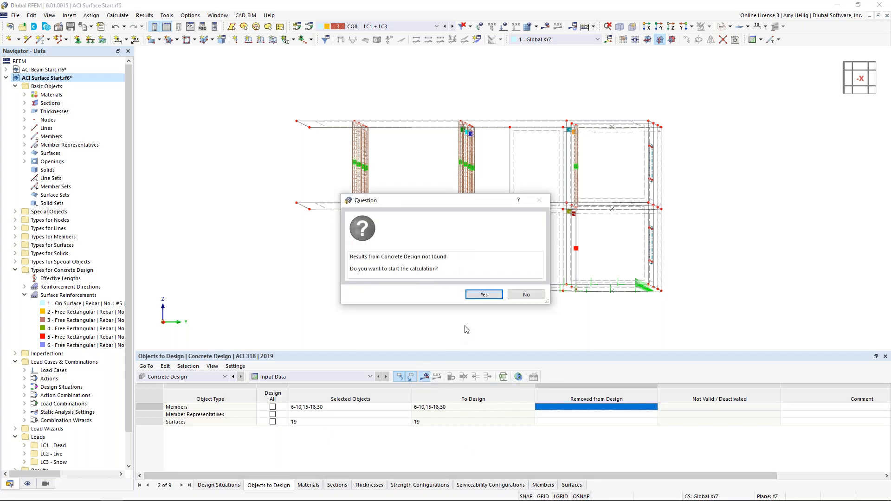
left_click(482, 296)
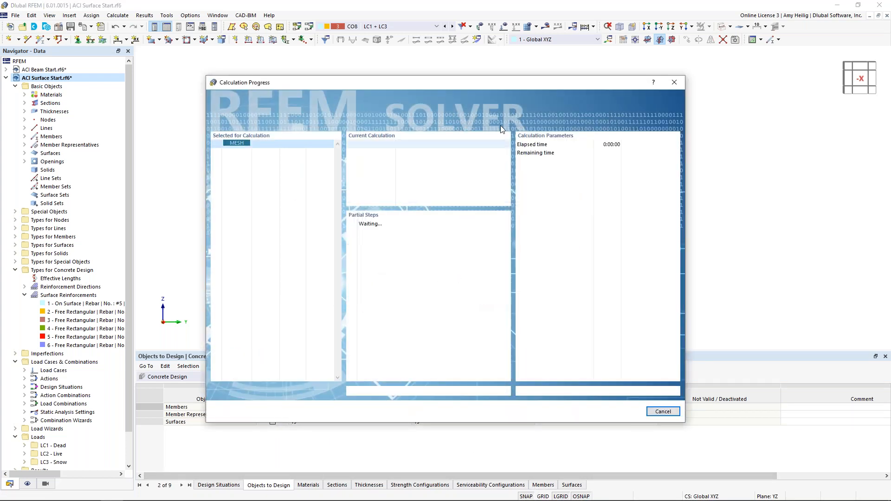
left_click_drag(499, 83, 494, 57)
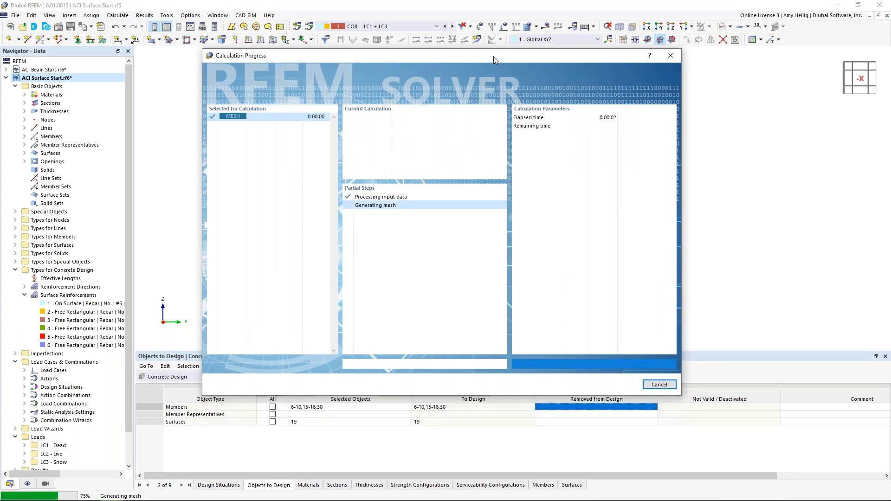
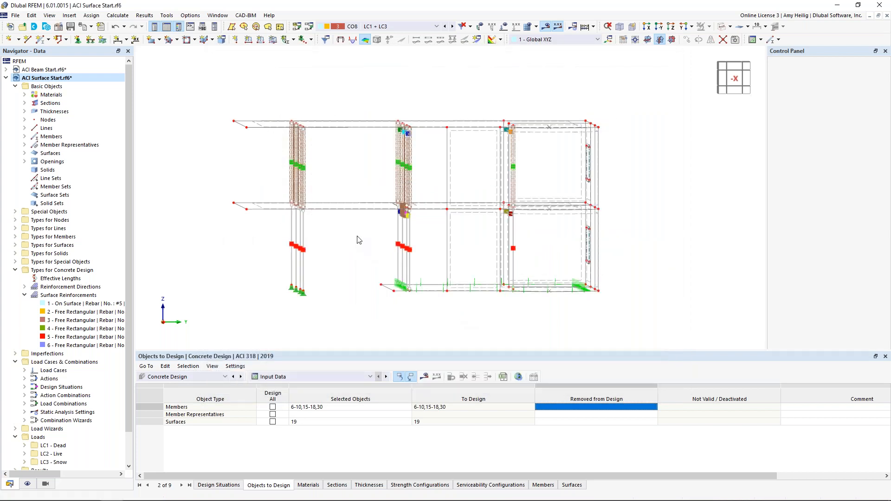
key("F7")
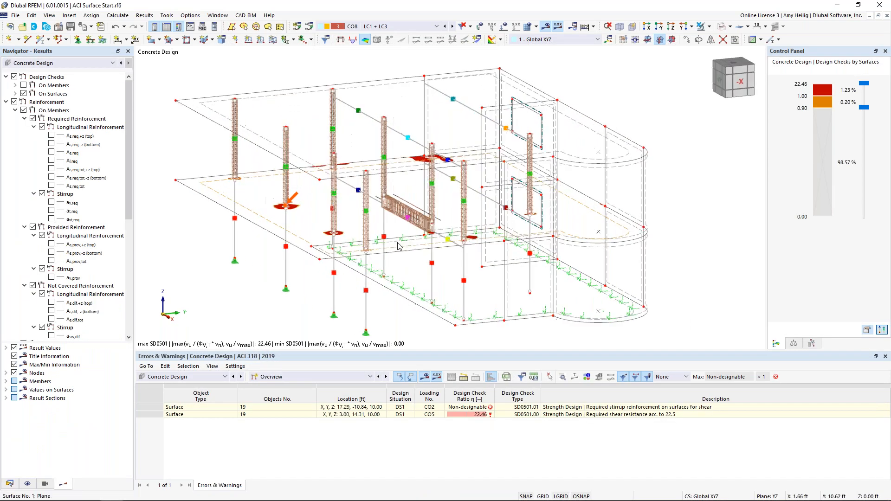
List the design ratios on surfaces by design situation and locate the governing required shear resistance check (SD0501.00) on the slab.
left_click_drag(360, 350, 360, 287)
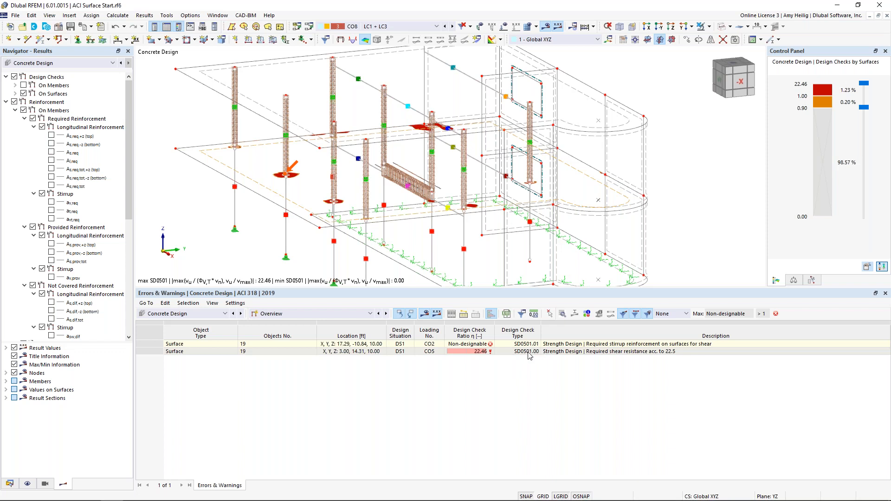
left_click(352, 315)
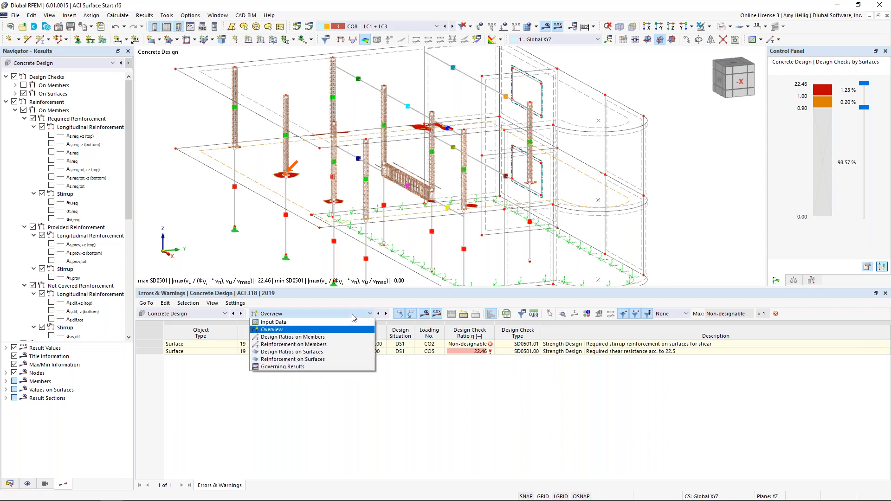
left_click(338, 355)
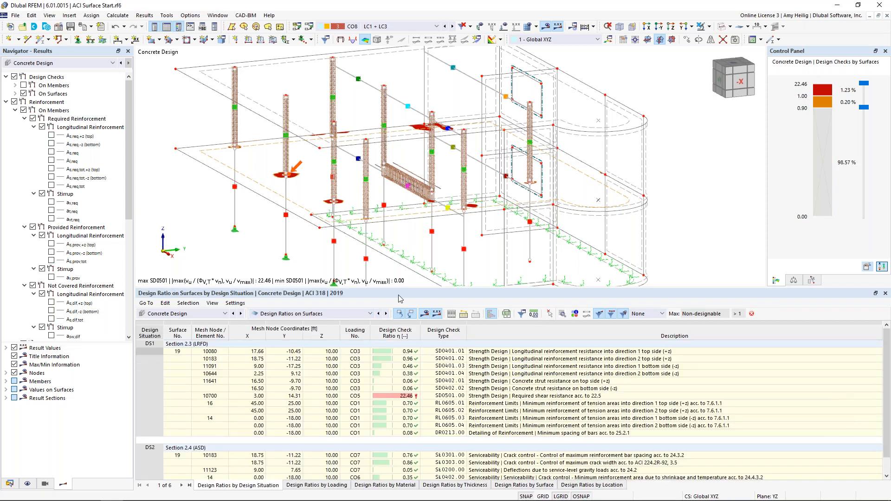
left_click_drag(404, 293, 404, 250)
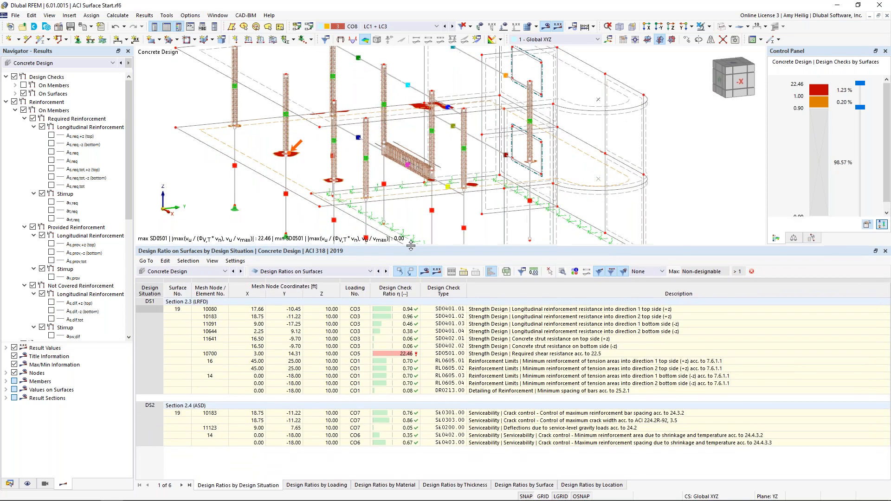
left_click(509, 355)
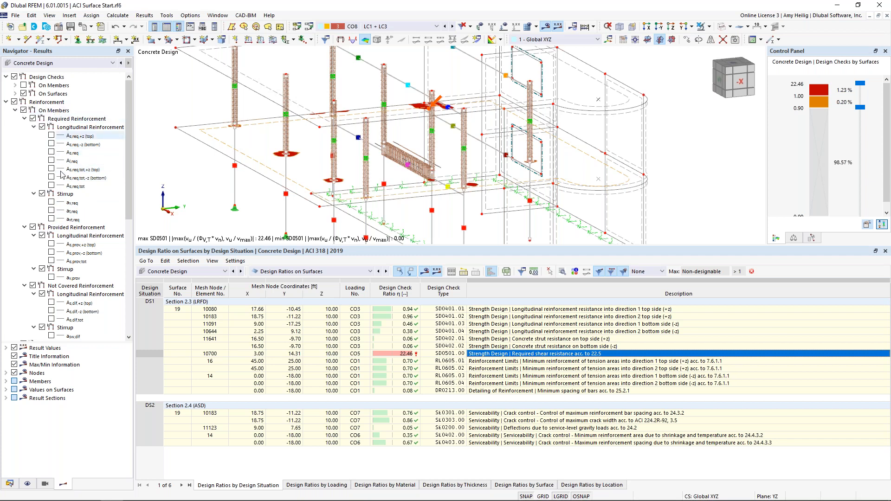
Display the slab's not covered stirrup reinforcement, inspect the areas around the columns, and hide the surface reinforcement results.
scroll(65, 246, "down", 8)
left_click(52, 328)
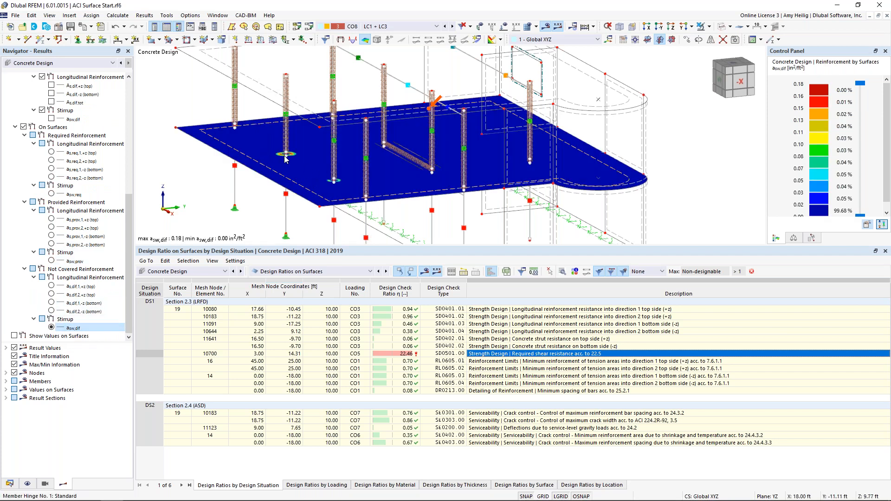
scroll(284, 155, "up", 4)
scroll(288, 149, "down", 2)
scroll(288, 149, "down", 3)
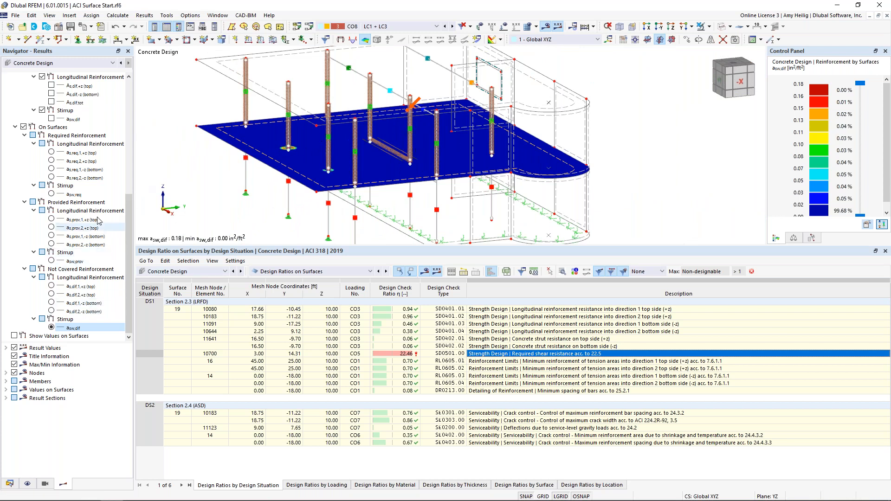
left_click(23, 127)
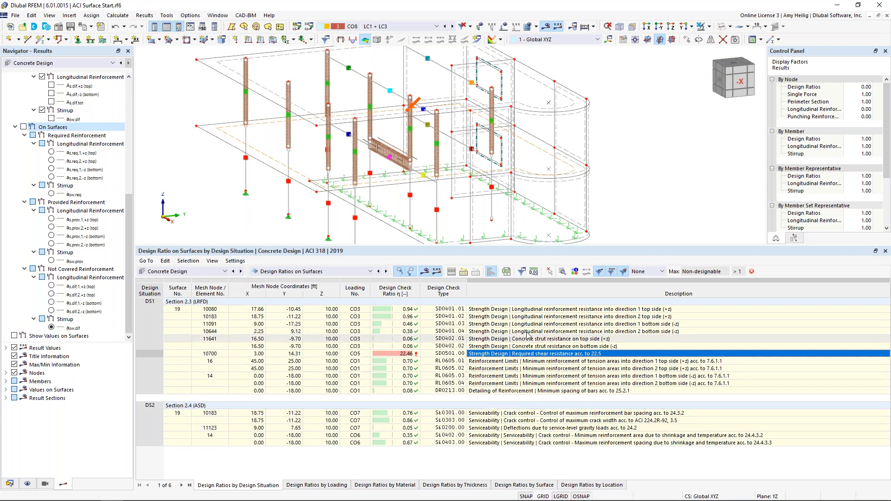
Examine the design check details and formulas for the slab's top longitudinal reinforcement check SD0401.01 and the reinforcement limit check RL0605.02.
left_click(537, 311)
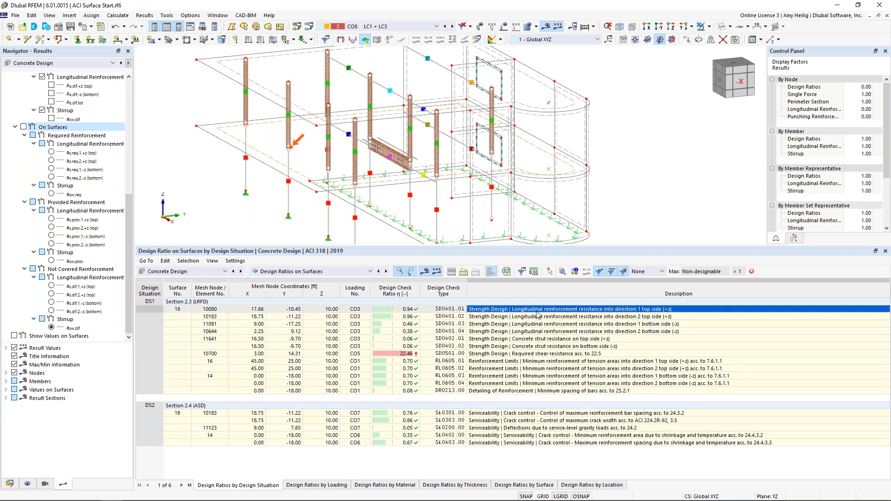
left_click(563, 273)
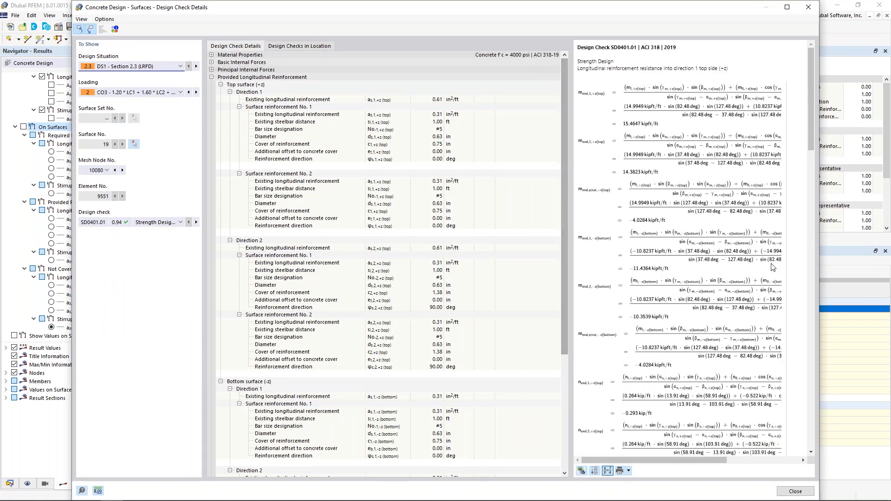
left_click_drag(571, 269, 517, 267)
scroll(664, 252, "down", 15)
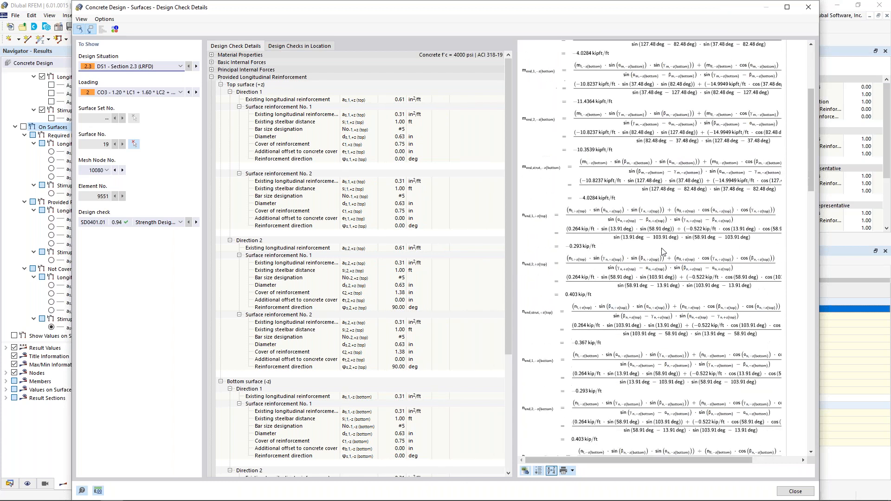
scroll(664, 252, "down", 1)
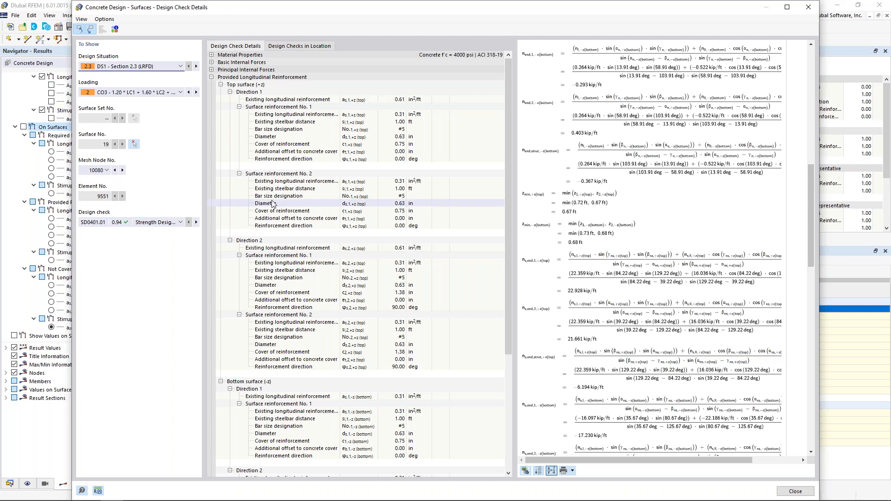
left_click(167, 222)
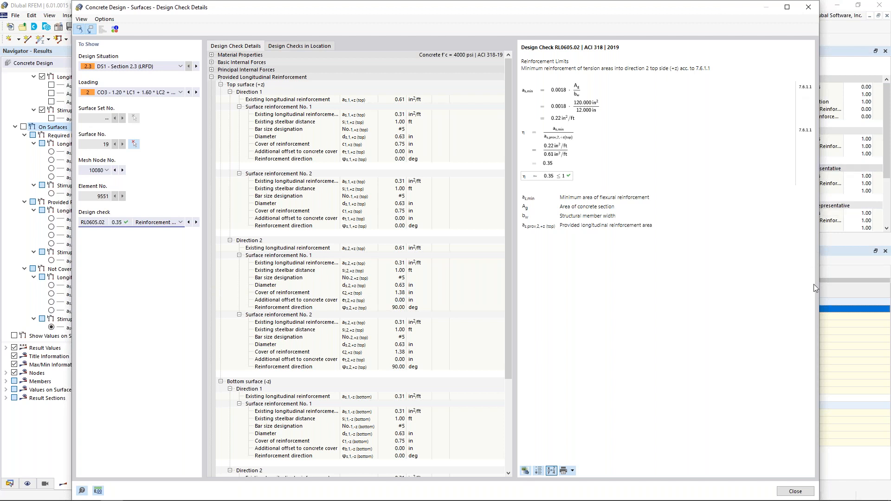
left_click(793, 491)
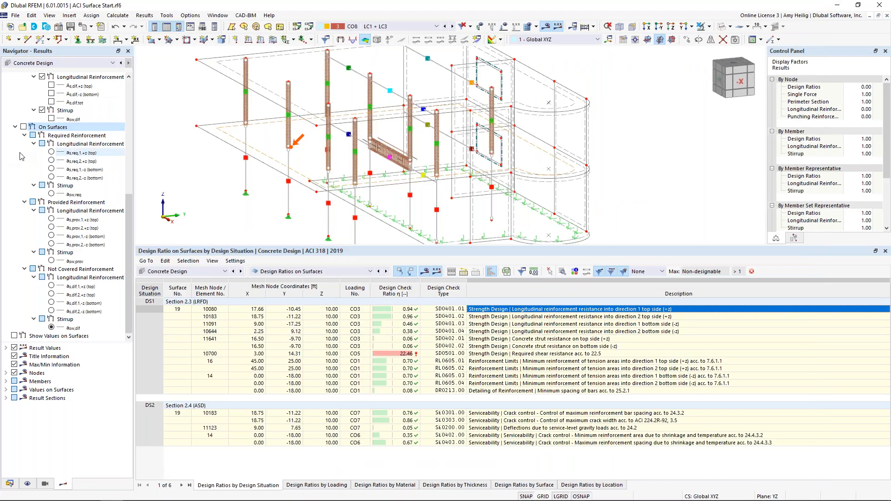
Isolate the middle floor slab, surface No. 19, together with its related objects in the model view.
scroll(21, 156, "up", 9)
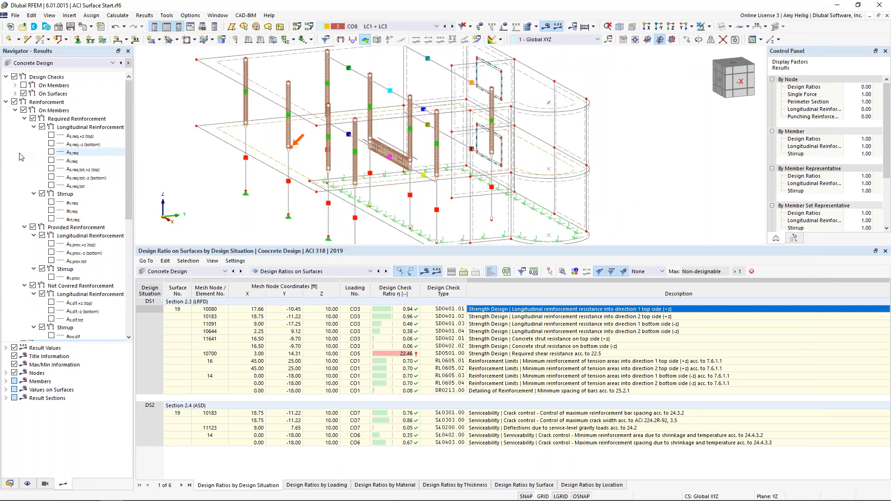
middle_click_drag(233, 184, 292, 189)
left_click_drag(359, 245, 360, 319)
left_click(330, 207)
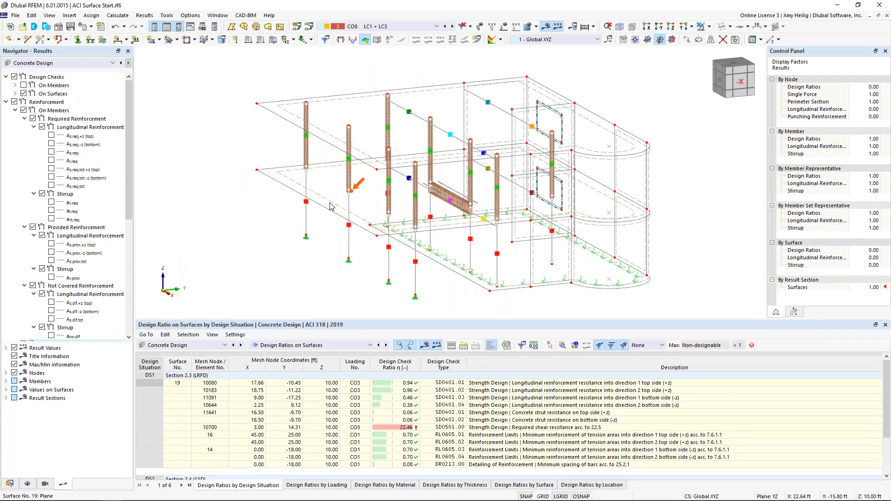
left_click(711, 40)
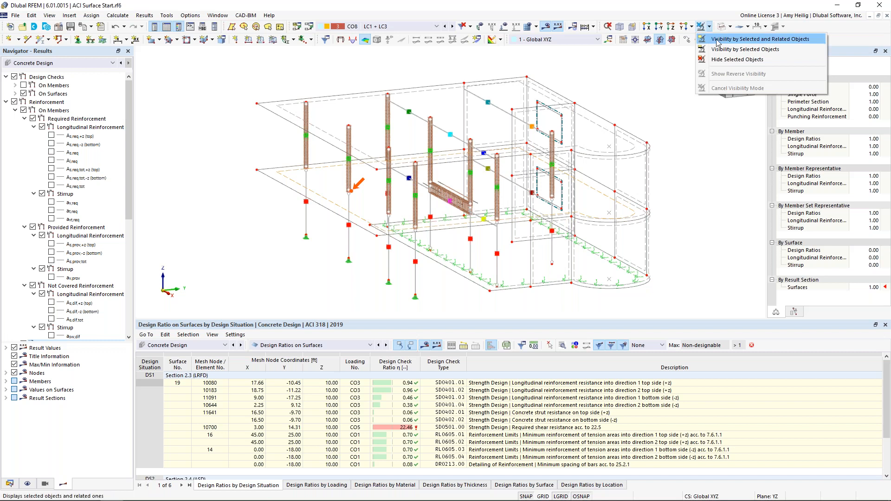
left_click(743, 36)
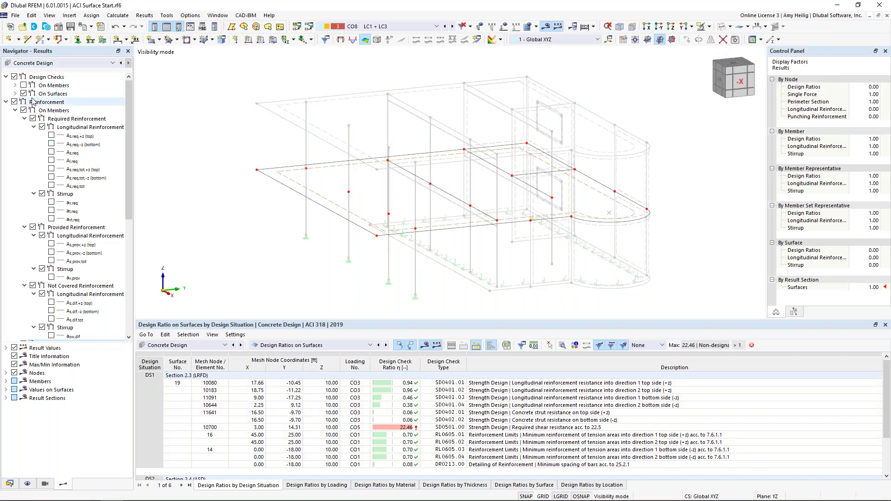
Display the slab's SD0401.01 strength design ratios as contours and extend the colour scale down to 0.00.
left_click(6, 102)
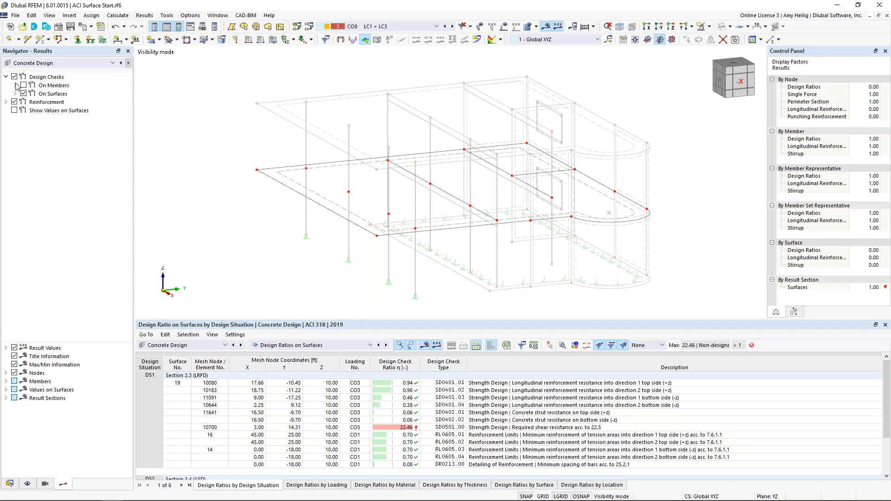
left_click(15, 94)
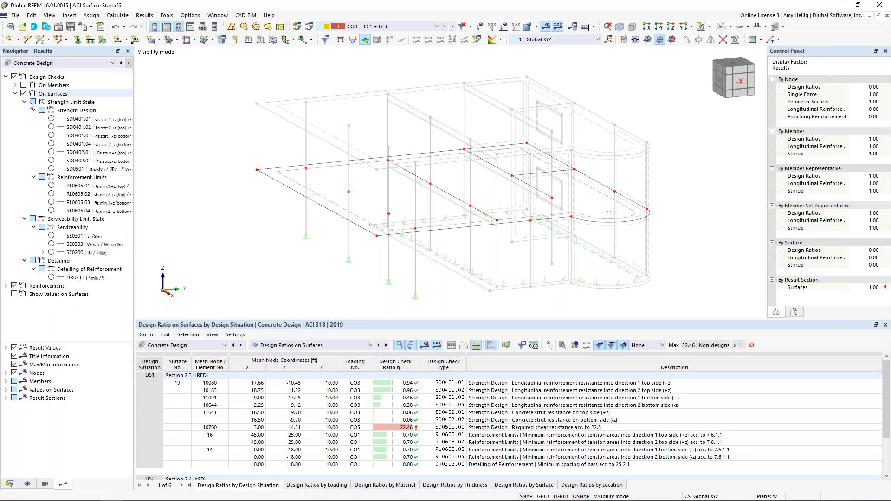
left_click(52, 120)
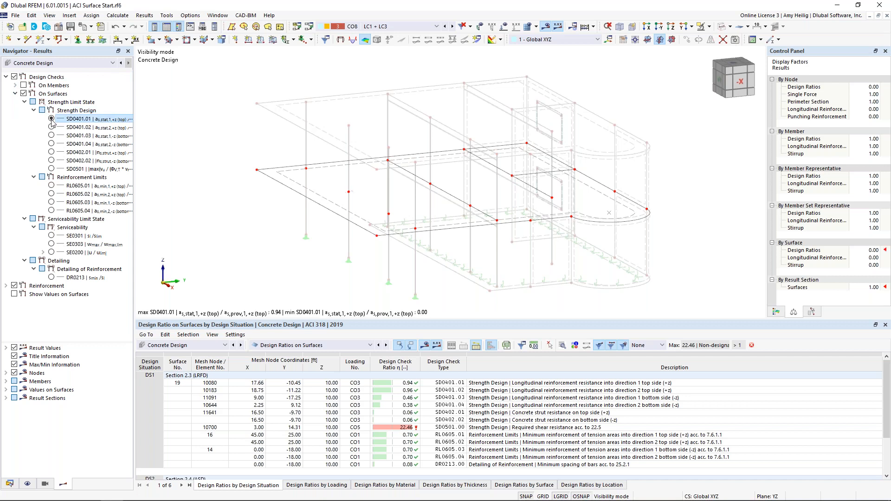
left_click(778, 314)
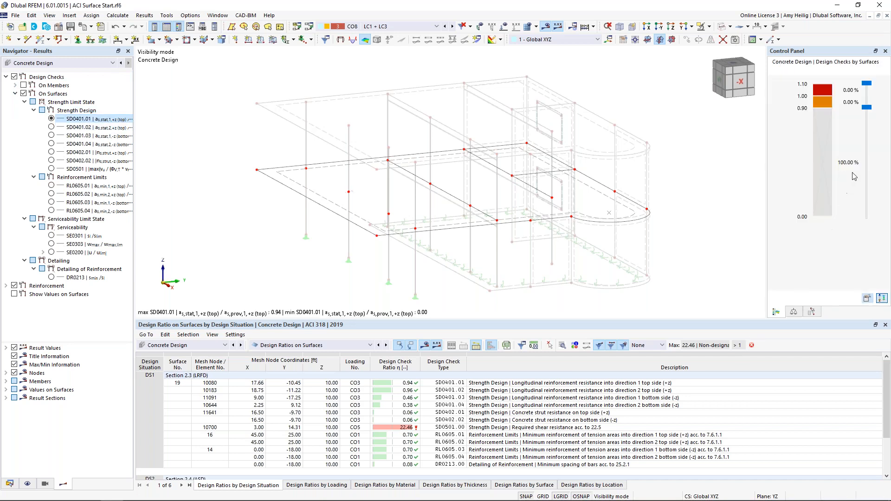
left_click_drag(866, 107, 865, 216)
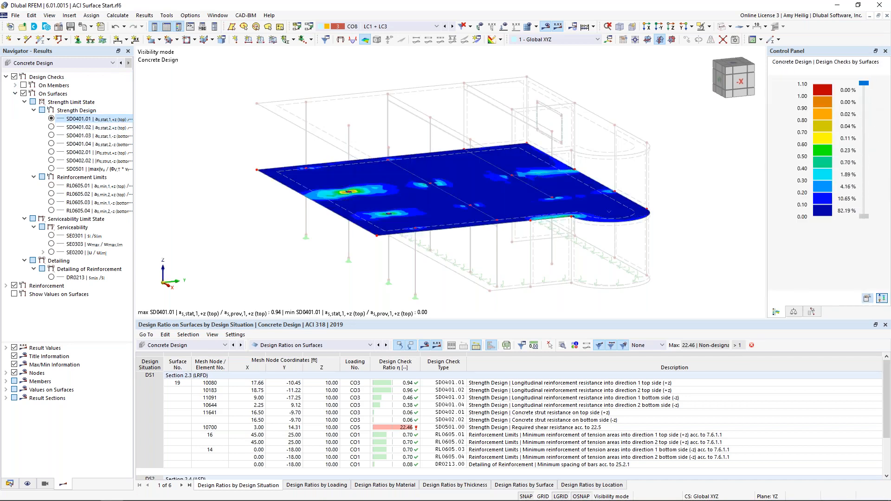
Compare the slab's SD0401.02, SD0401.03 and SD0401.04 design ratio contours, and hide the design check results.
left_click(52, 128)
left_click(51, 135)
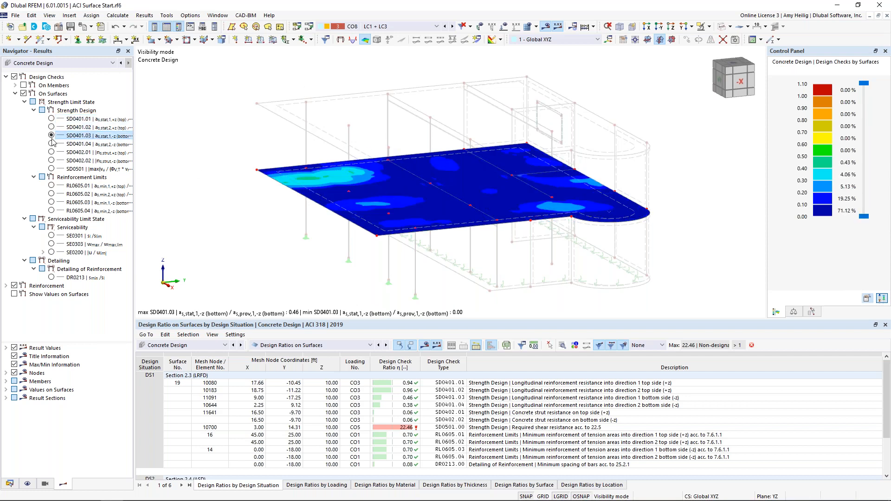
left_click(52, 144)
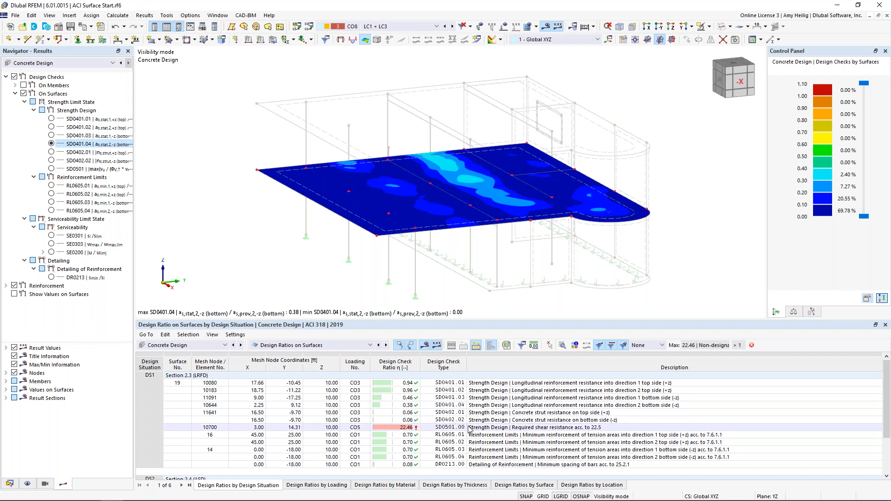
left_click(15, 94)
left_click(14, 77)
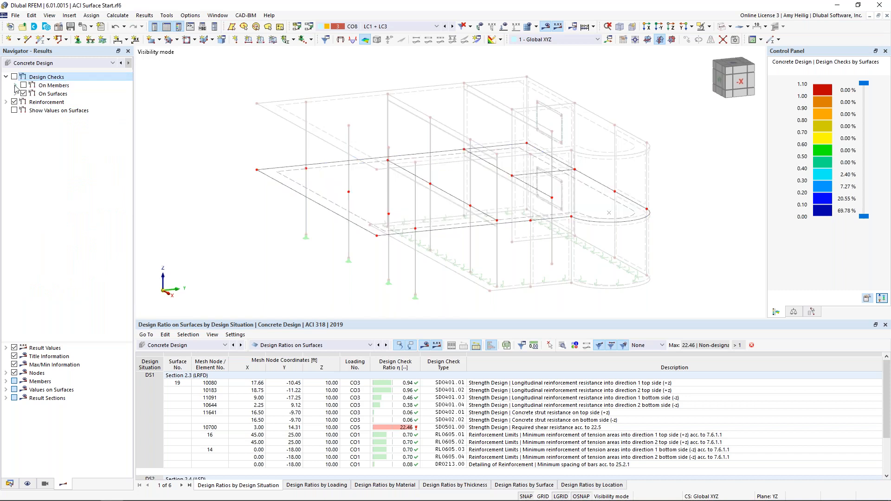
Display the slab's required longitudinal reinforcement as,req,1,+z (top) and extend the colour scale down to 0.00.
left_click(6, 102)
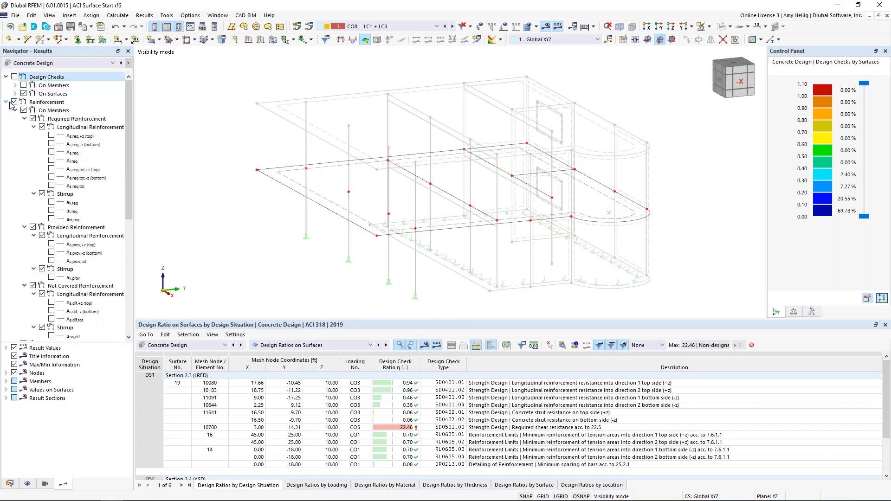
left_click(15, 111)
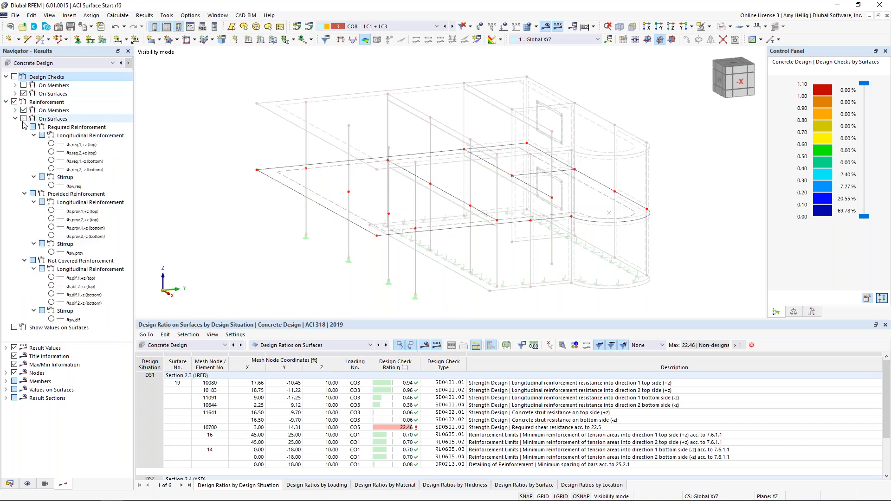
left_click(51, 144)
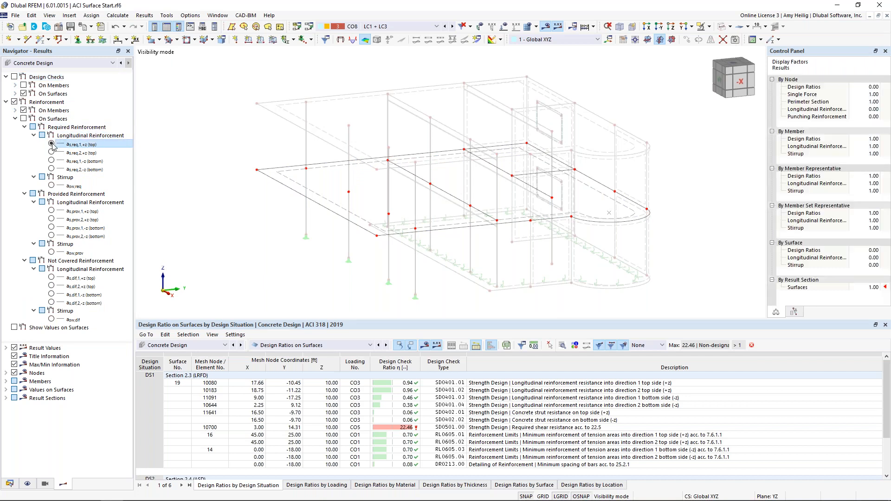
left_click(23, 119)
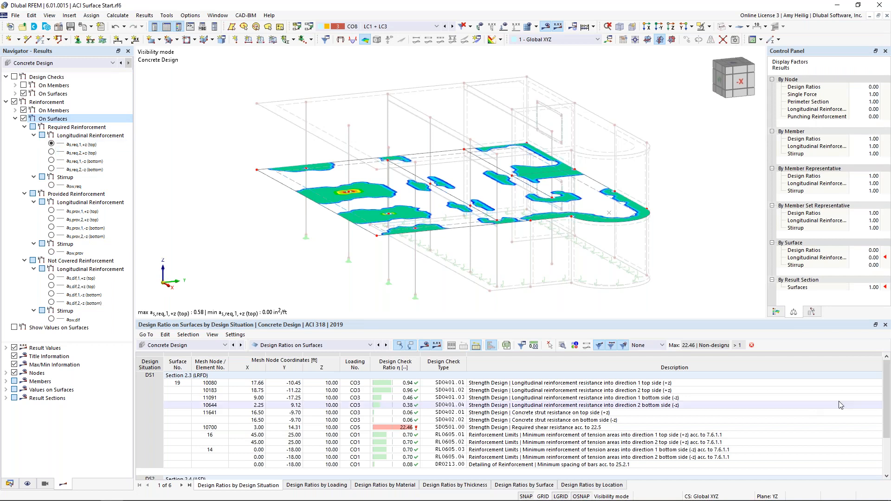
left_click(776, 312)
left_click_drag(863, 206, 863, 217)
View the slab's required longitudinal reinforcement in direction 2 top, direction 1 bottom and direction 2 bottom.
left_click(52, 153)
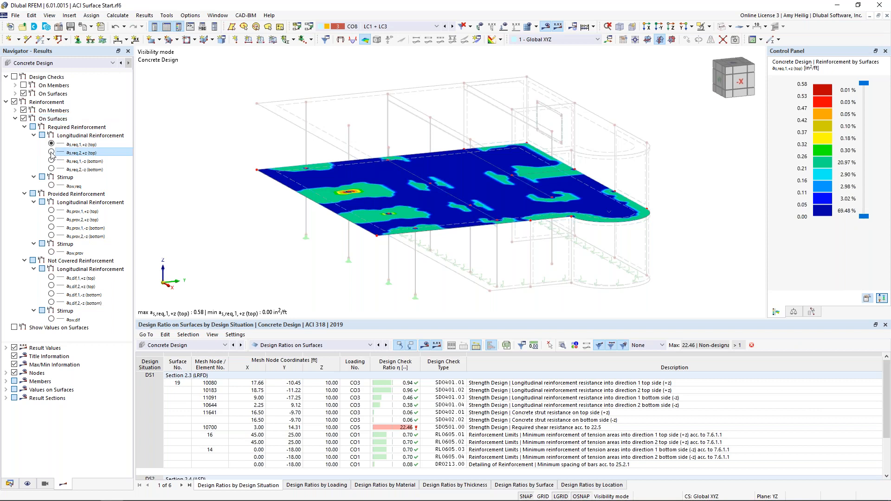
left_click(53, 162)
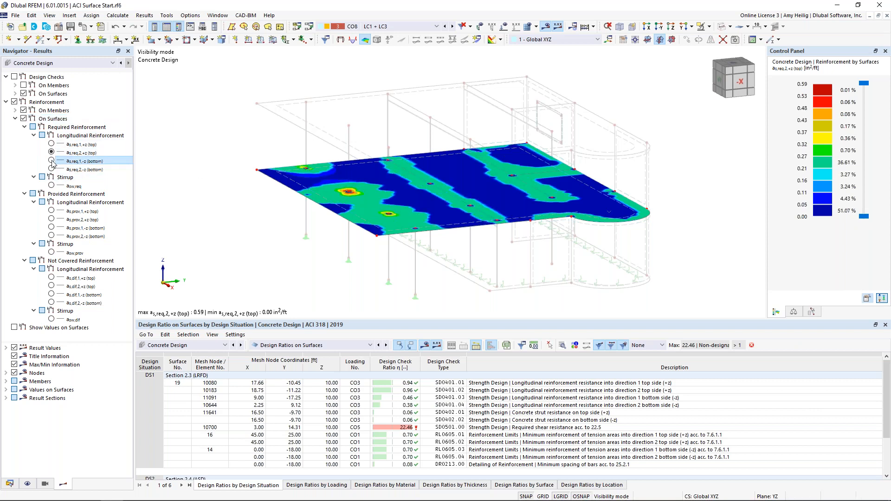
left_click(52, 169)
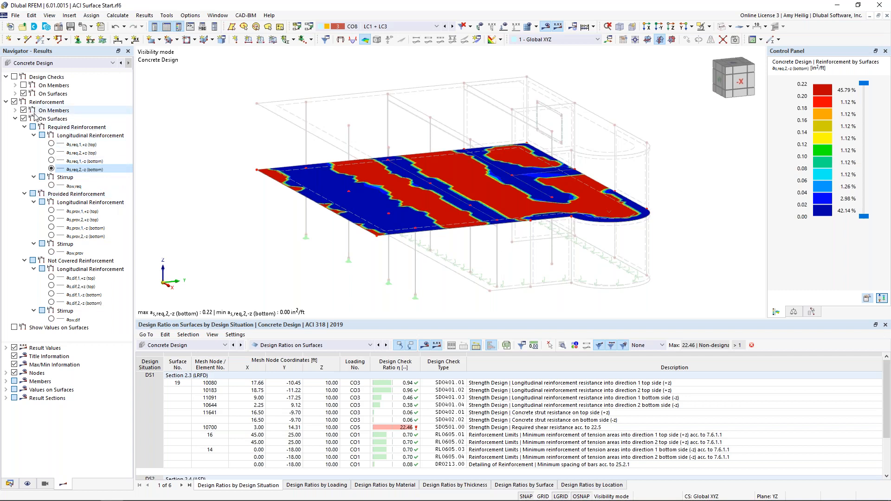
left_click(6, 102)
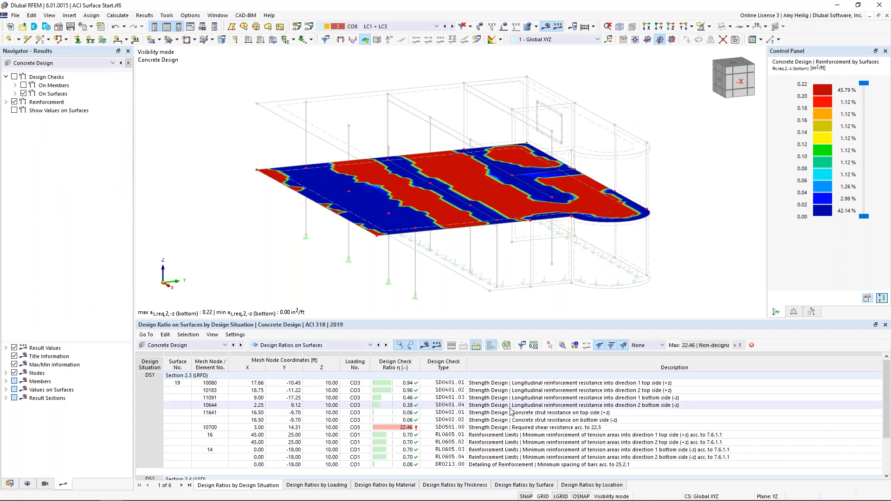
Cancel the visibility mode so the whole model is shown, and hide the reinforcement results.
left_click(710, 27)
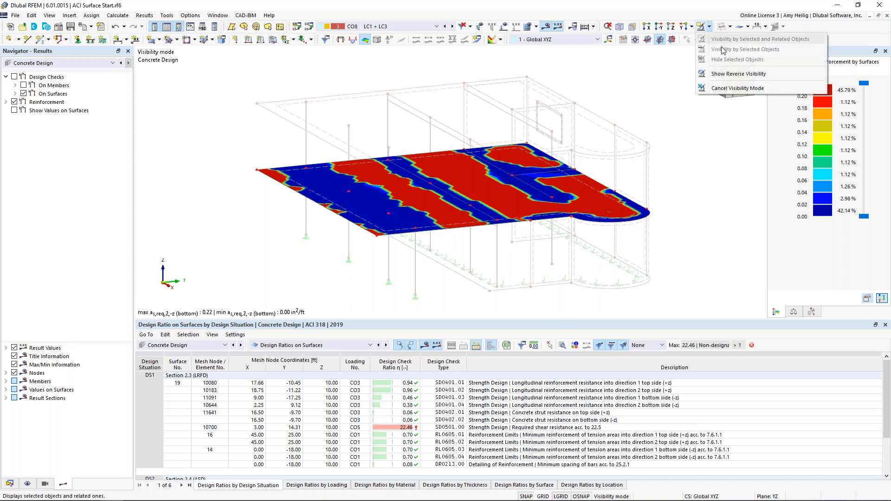
left_click(735, 88)
left_click(14, 101)
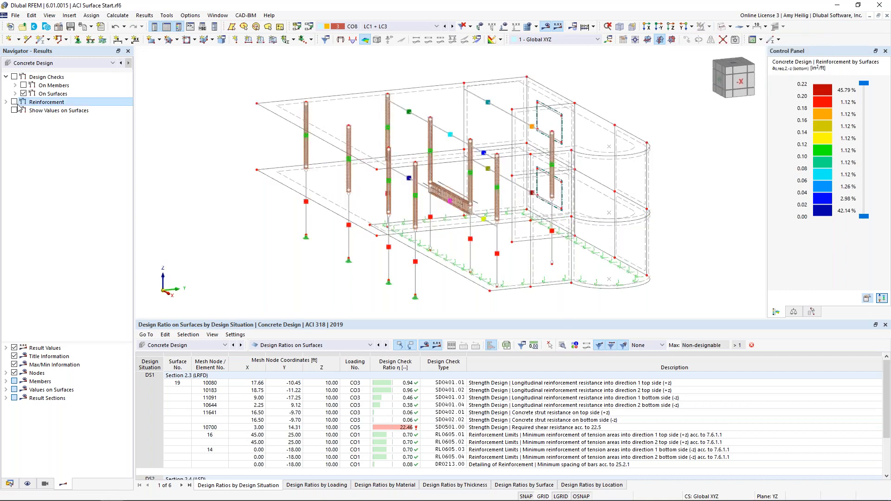
List the design ratios on members by member and locate member 6's deflection check and SE0401 reinforcement spacing check in the model.
left_click(333, 344)
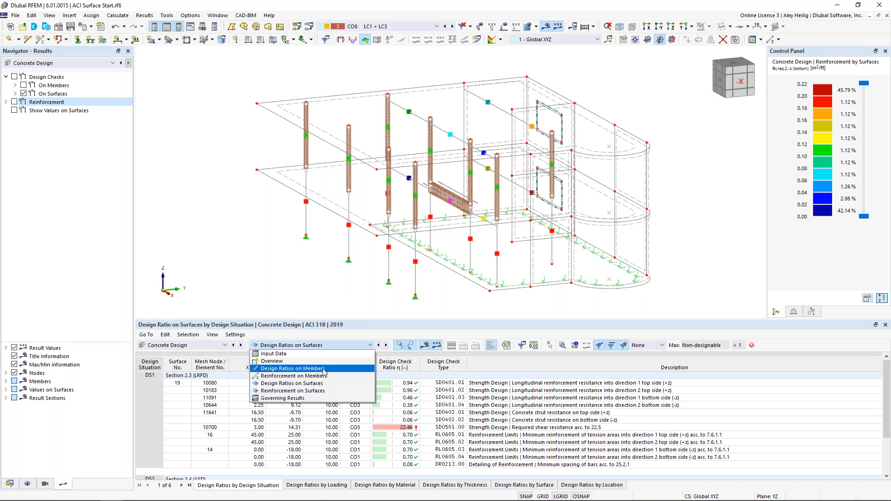
left_click(324, 370)
left_click_drag(416, 324, 416, 253)
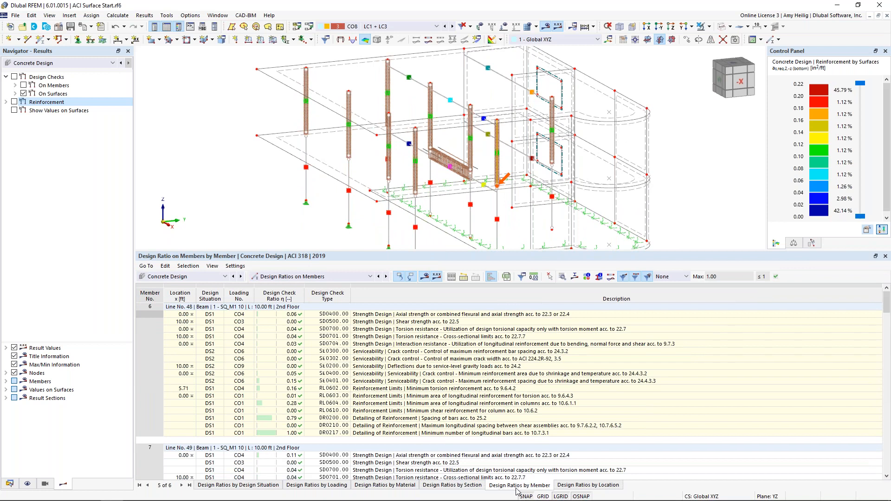
left_click(469, 367)
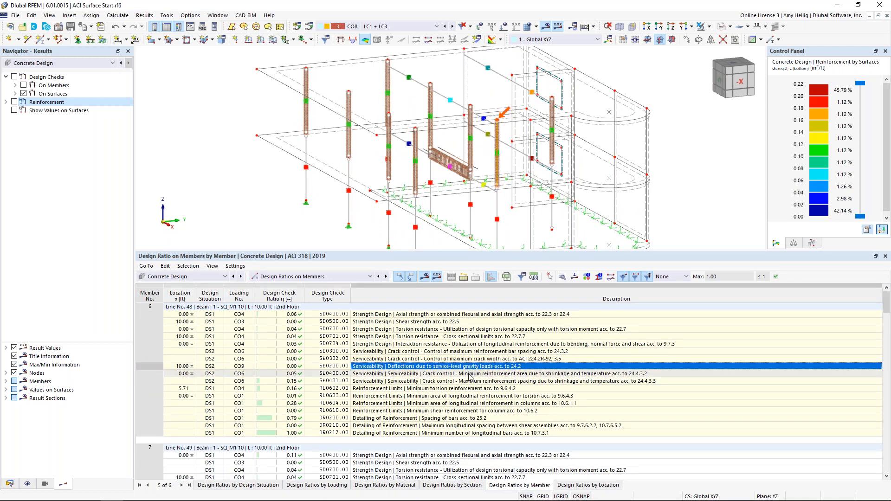
left_click(470, 381)
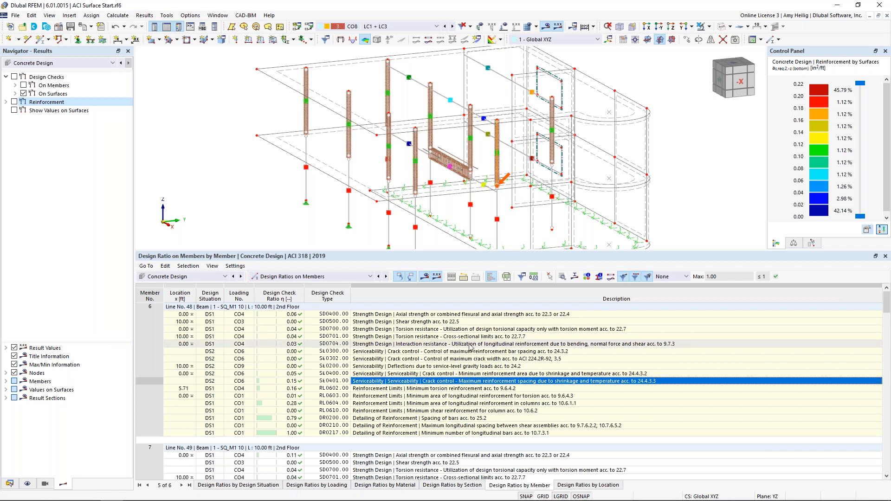
scroll(509, 174, "up", 3)
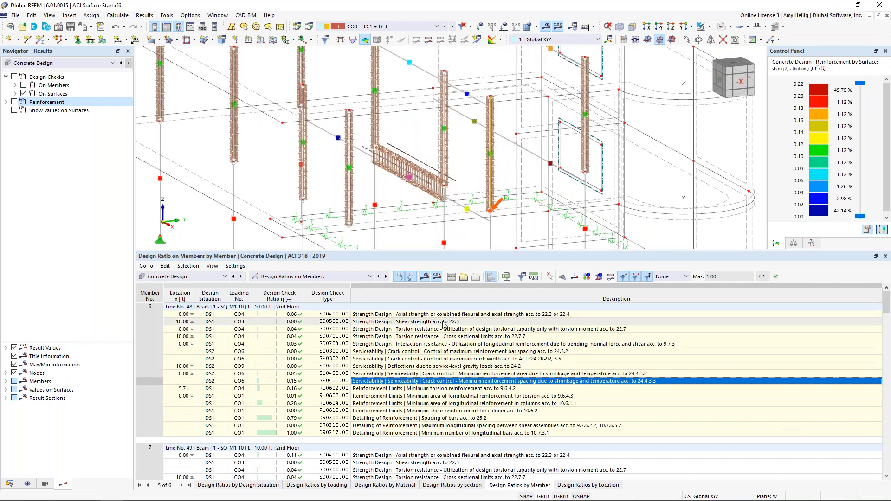
Open the design check details for member 6's bar spacing check DR0200 and display its interaction diagram.
left_click(422, 419)
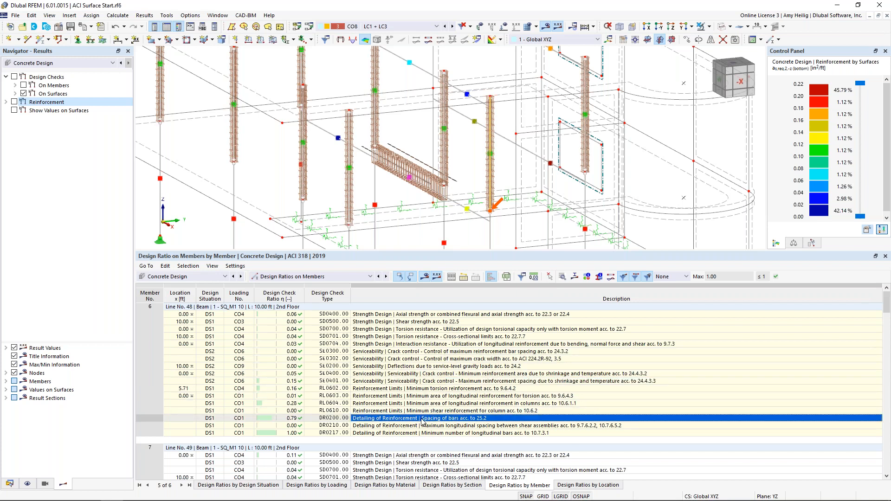
left_click(562, 277)
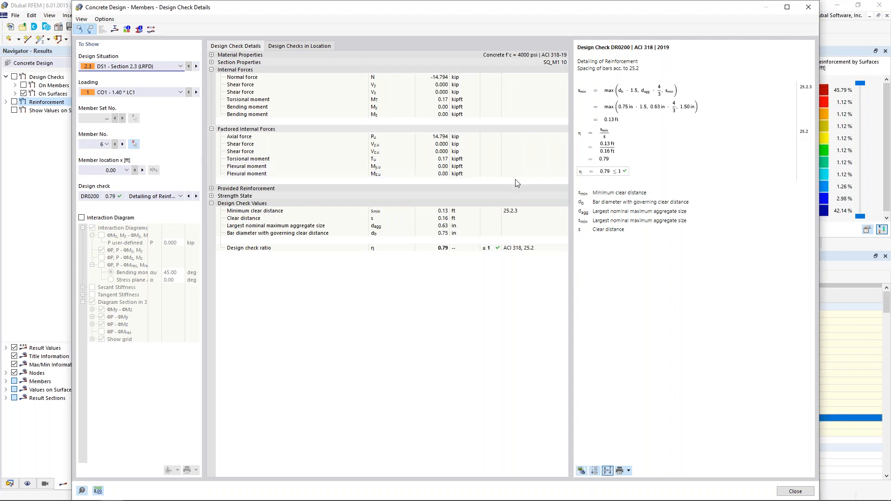
left_click(82, 218)
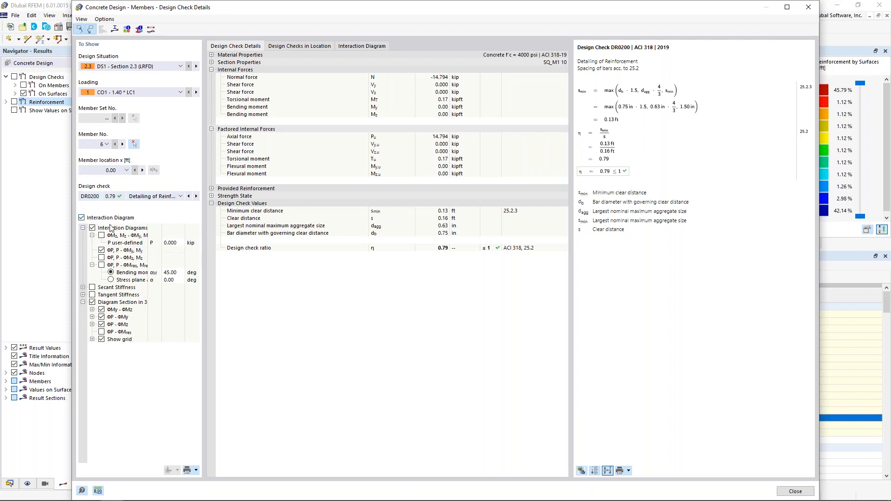
left_click(360, 46)
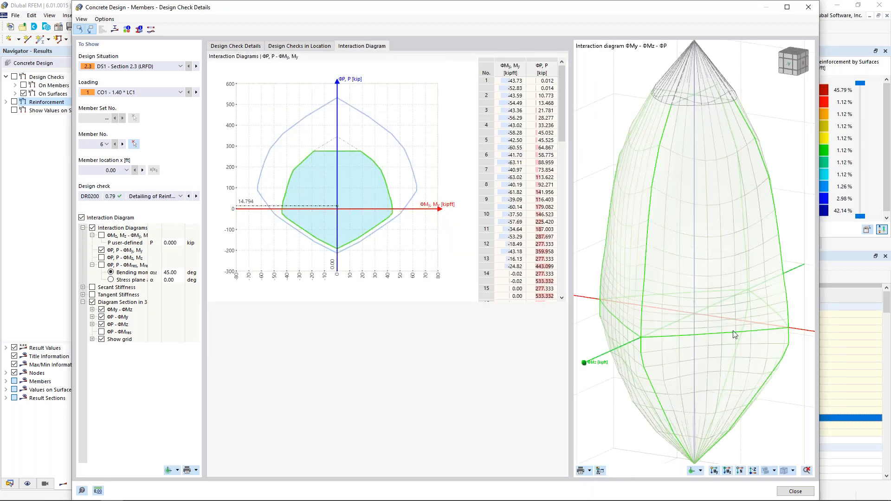
Inspect member 6's 3D interaction diagram from different angles, close the check details and enlarge the model view.
scroll(740, 355, "down", 3)
middle_click_drag(755, 325, 739, 338, "ctrl")
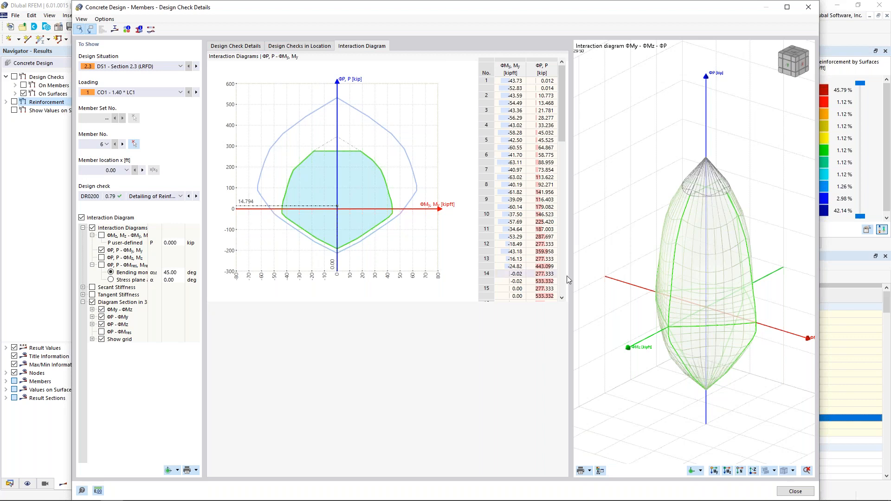
mouse_move(651, 323)
middle_mouse_down("ctrl")
mouse_move(689, 312)
mouse_move(659, 300)
mouse_move(639, 310)
middle_mouse_up("ctrl")
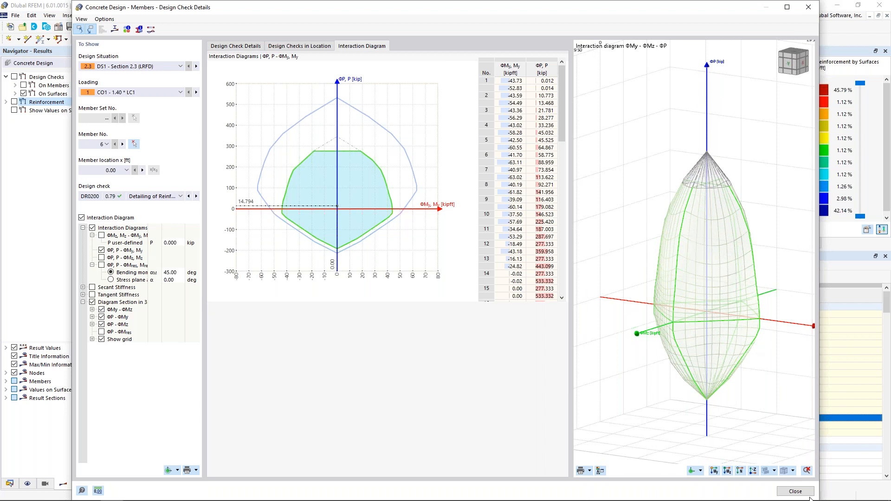
left_click(796, 491)
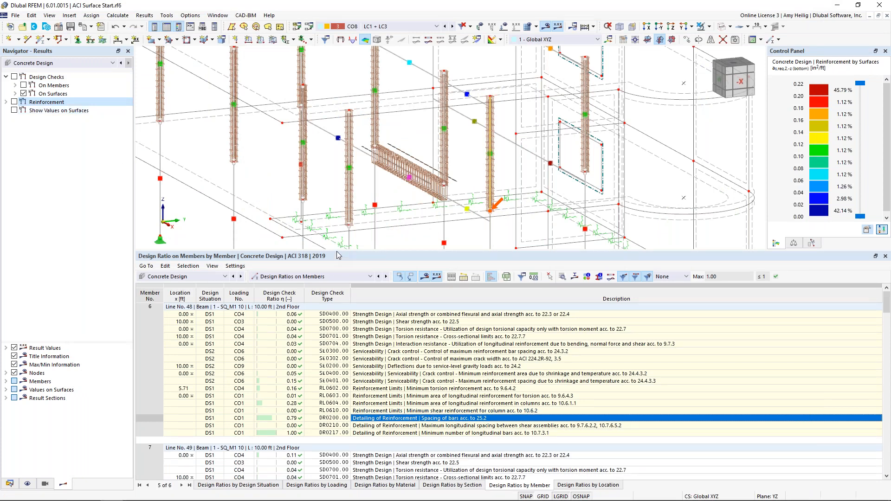
left_click_drag(338, 253, 352, 321)
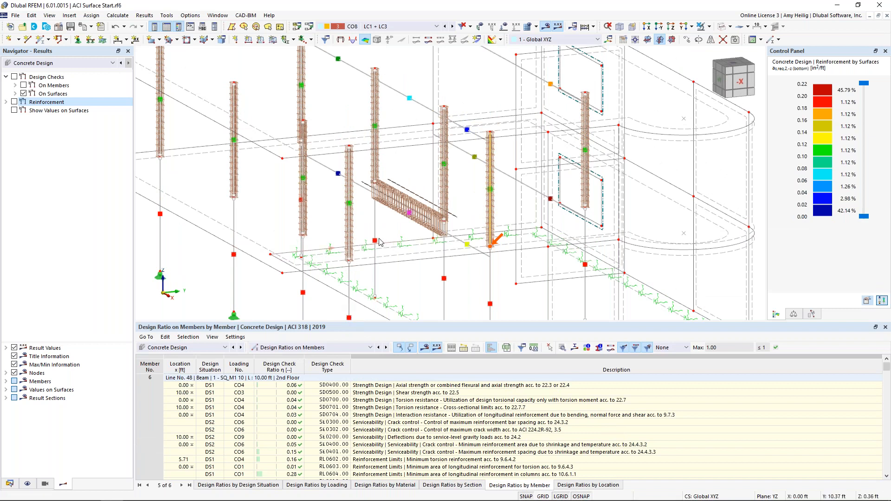
Isolate the slab surface 19 with its related objects and turn off the display of hidden objects in the background.
scroll(336, 278, "down", 3)
middle_click_drag(334, 276, 422, 229)
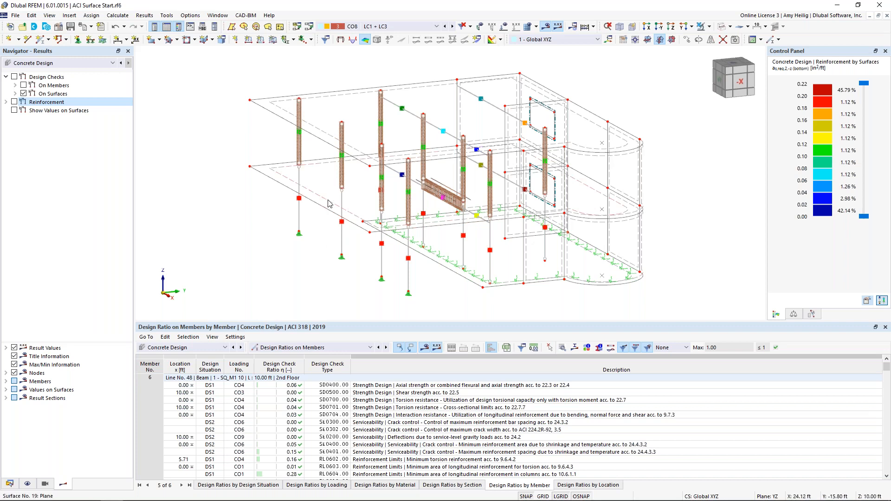
left_click(710, 28)
left_click(720, 39)
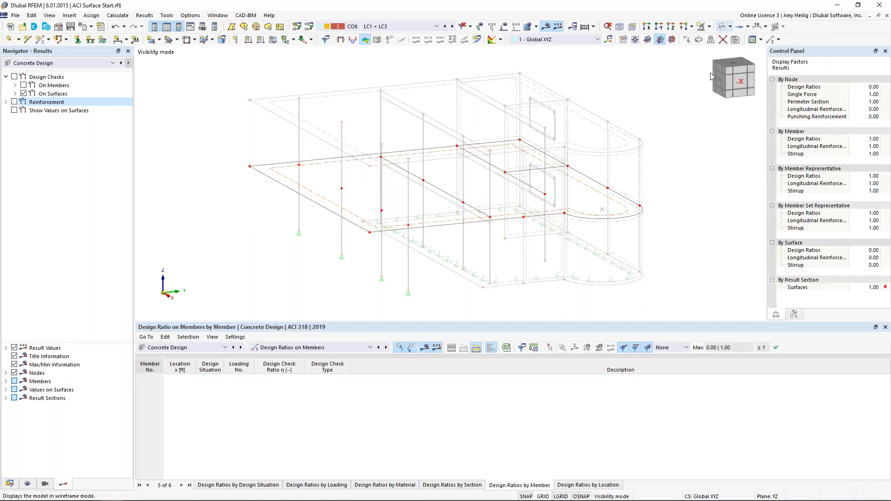
right_click(688, 143)
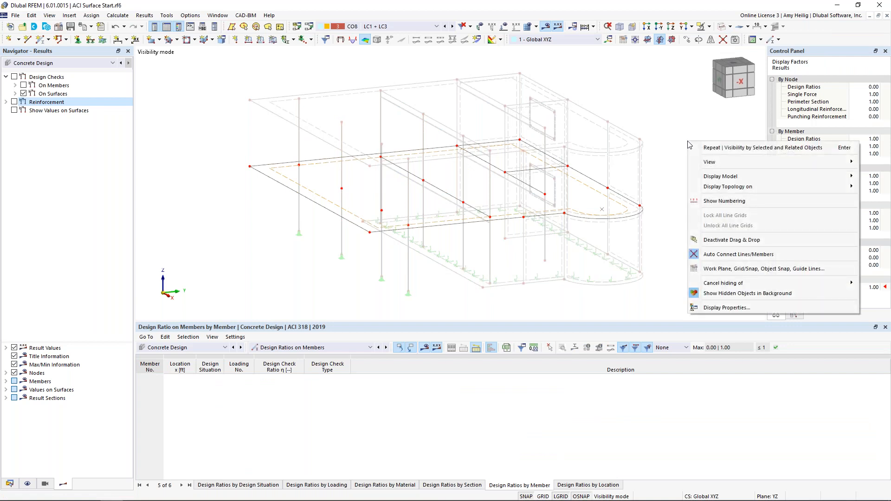
left_click(740, 294)
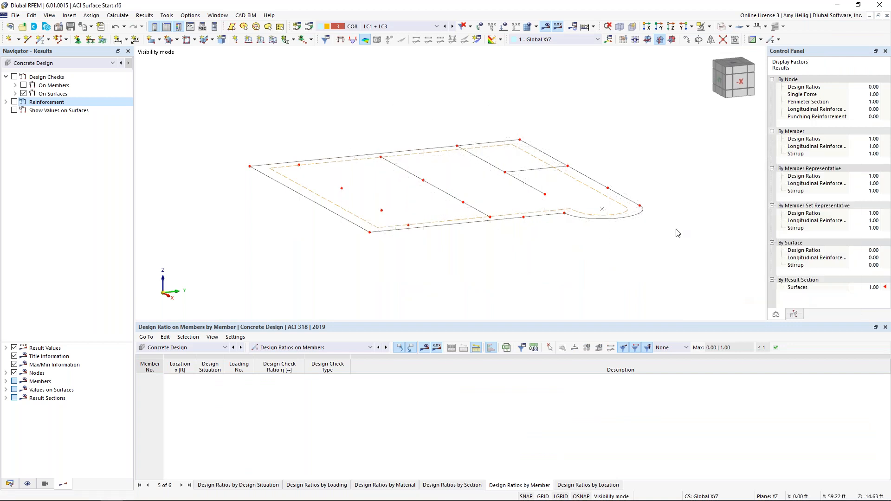
View the isolated slab in plan along -Z and turn on the reinforcement results.
left_click(691, 28)
left_click(708, 60)
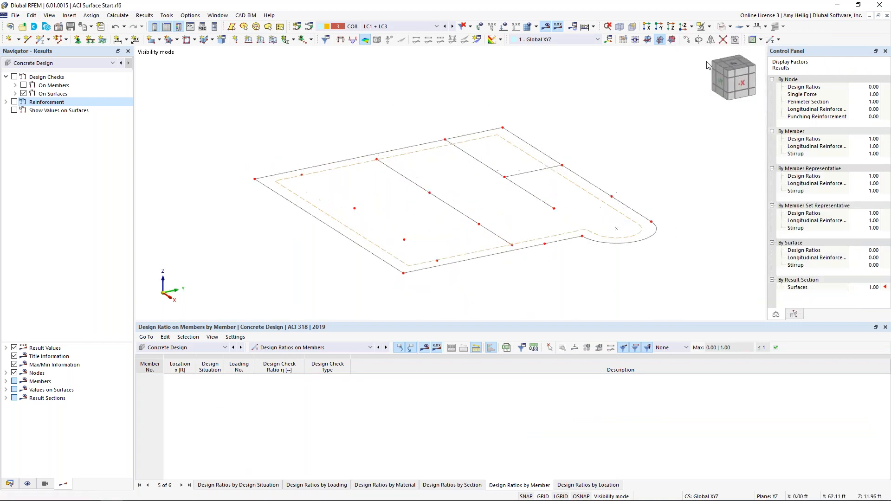
left_click(6, 102)
left_click(14, 102)
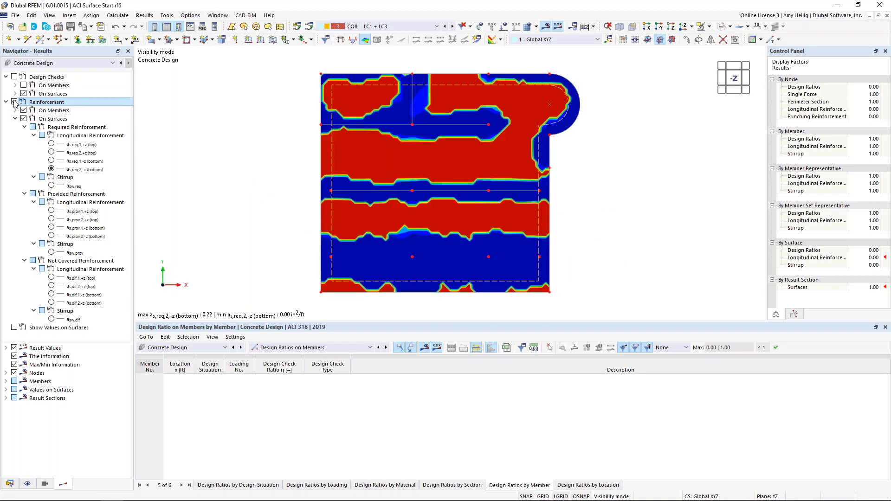
Review the slab's required longitudinal reinforcement for both directions at the top and bottom, ending on a_s,req,2,-z (bottom).
left_click(51, 144)
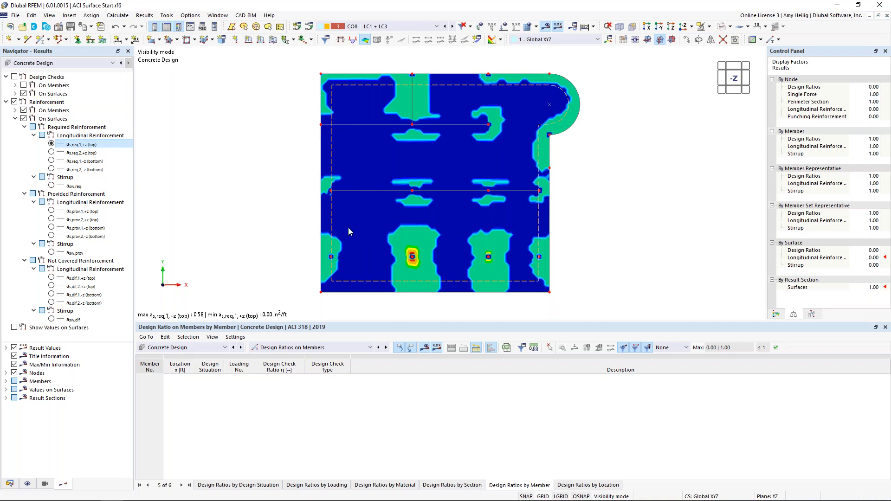
left_click(51, 152)
left_click(52, 160)
left_click(51, 169)
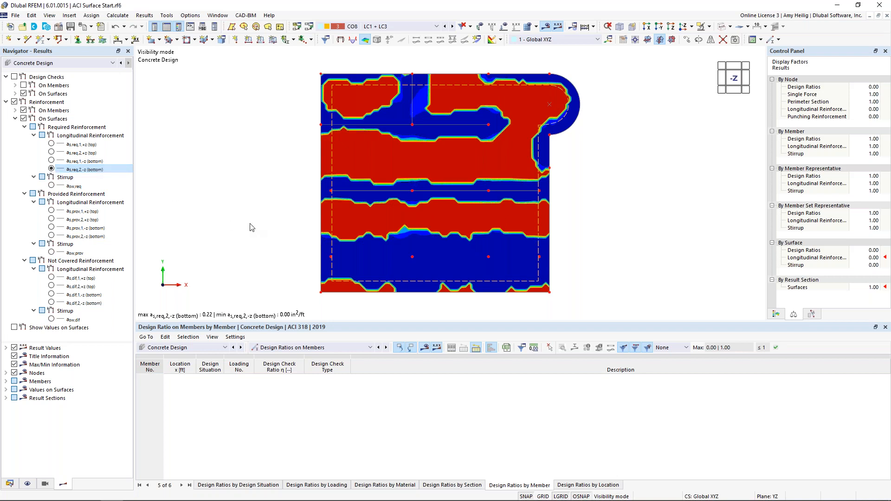
Create a printout report based on the "Input data and reduced results" template, keeping its default report items.
left_click(101, 27)
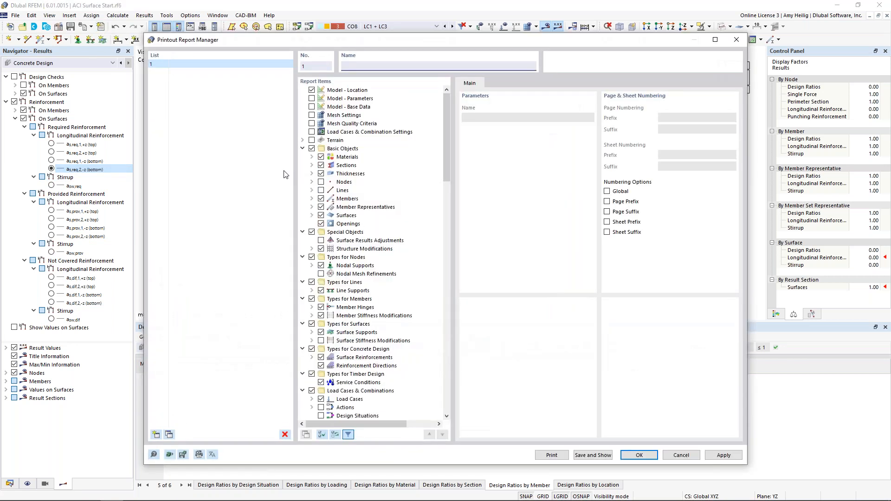
left_click_drag(444, 122, 456, 281)
scroll(458, 328, "down", 1)
left_click_drag(447, 325, 447, 106)
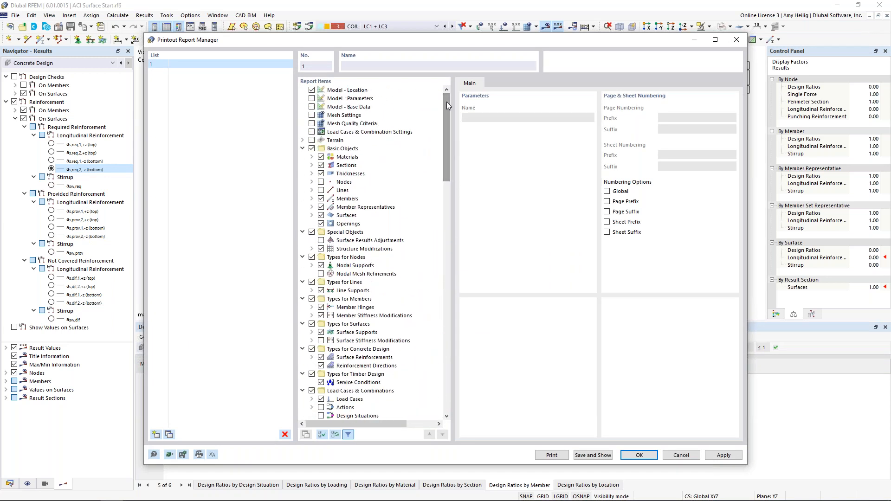
left_click(170, 455)
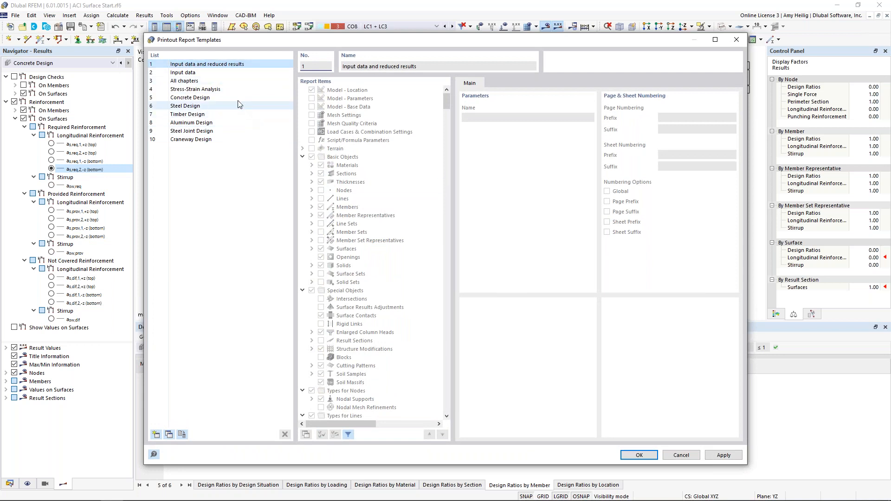
left_click(645, 453)
left_click(643, 455)
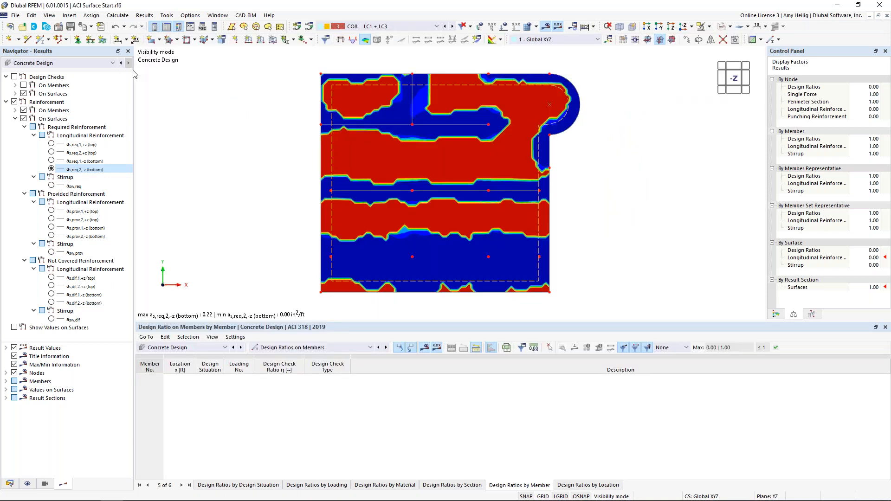
Set up a graphic printout to the printout report with full page height and multi print.
left_click(92, 27)
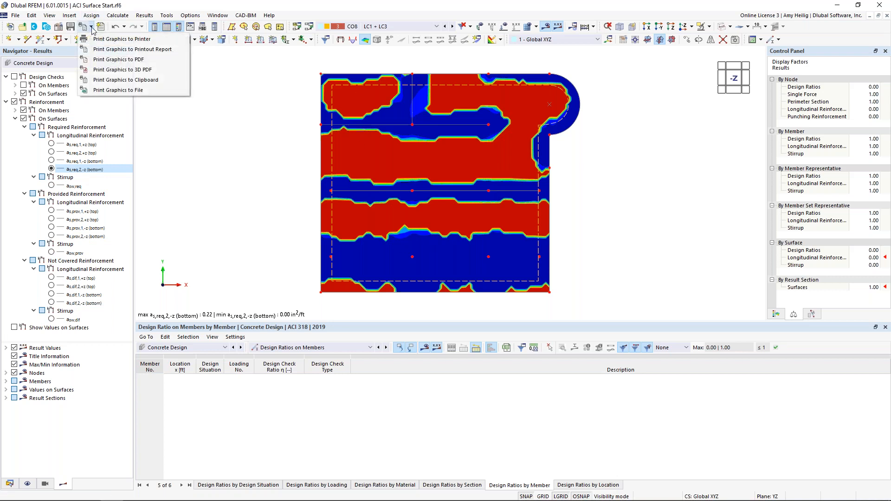
left_click(98, 50)
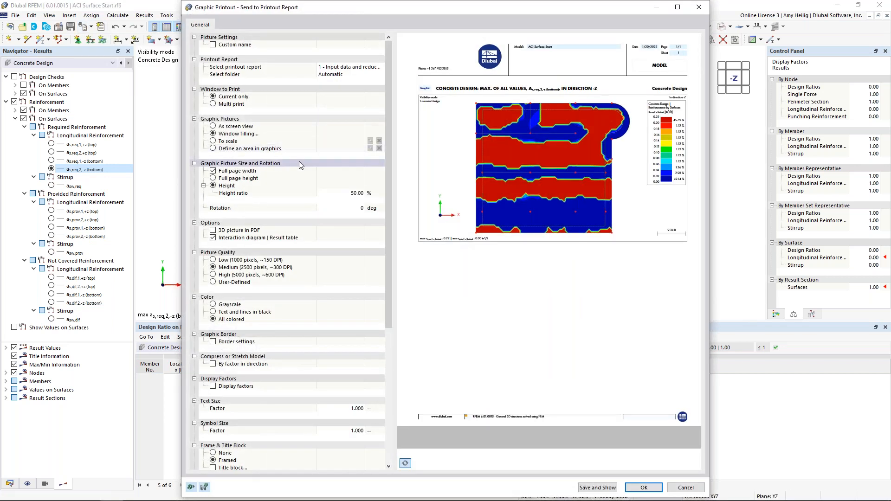
left_click(221, 179)
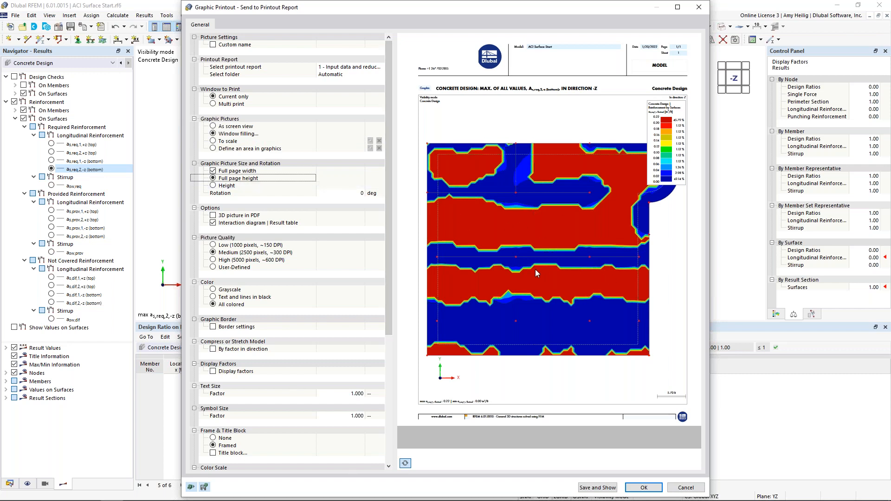
left_click(213, 106)
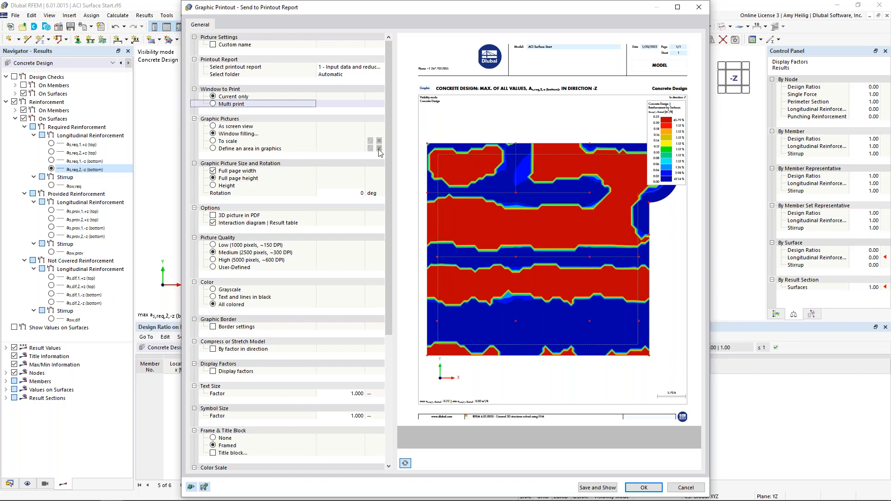
left_click(217, 105)
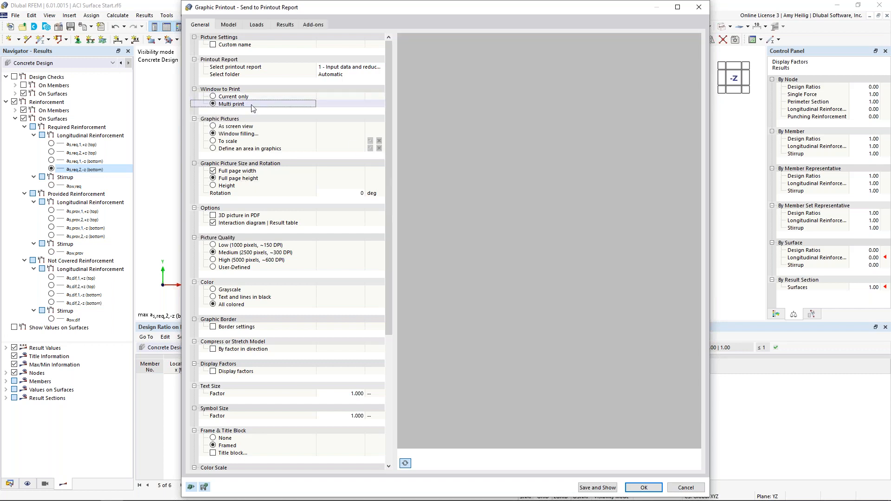
Choose the four required longitudinal reinforcement results on surfaces, top and bottom, for multi print and send them to the report.
left_click(314, 25)
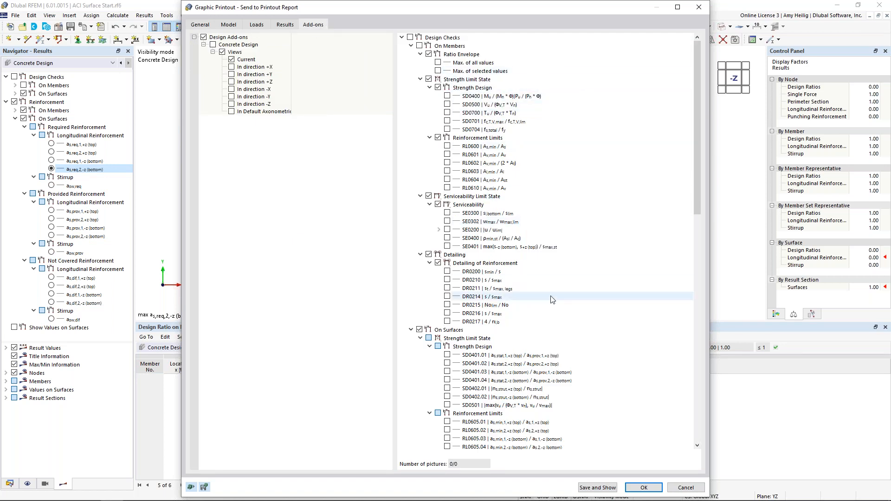
left_click(411, 46)
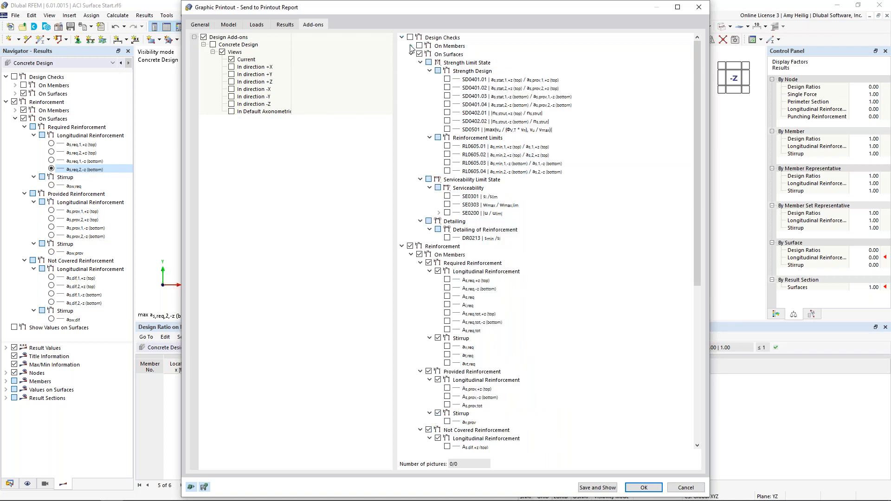
left_click(411, 55)
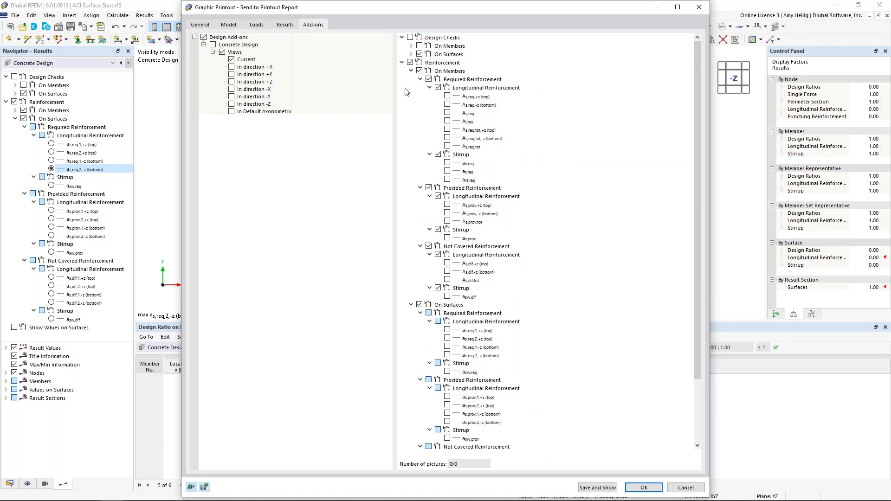
left_click(411, 71)
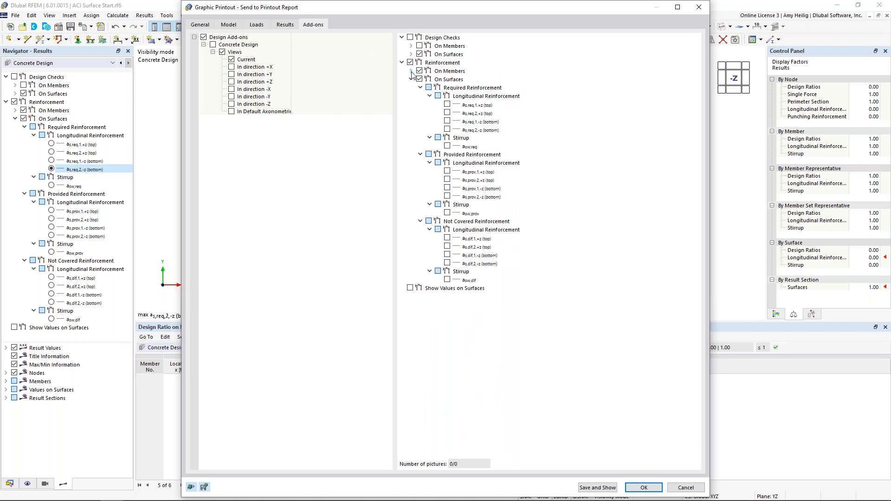
left_click(447, 105)
left_click(447, 113)
left_click(447, 121)
left_click(447, 130)
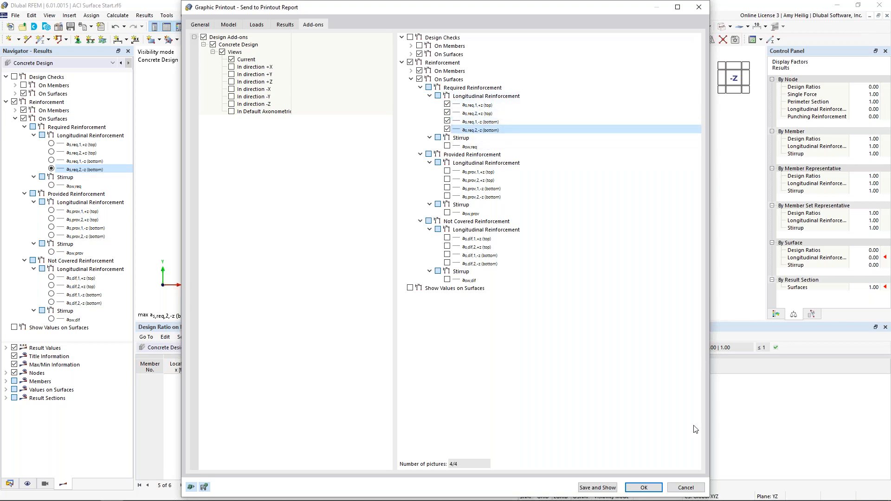
left_click(657, 486)
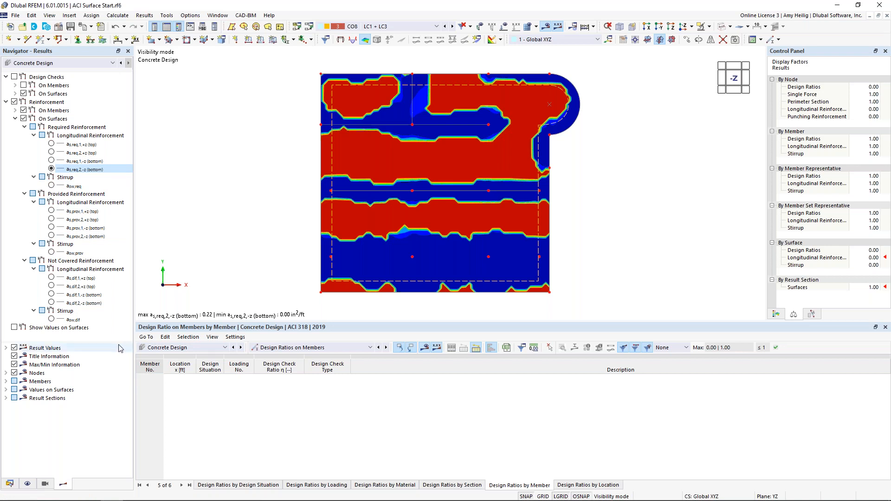
Open the model's printout report "Input data and reduced results".
left_click(10, 485)
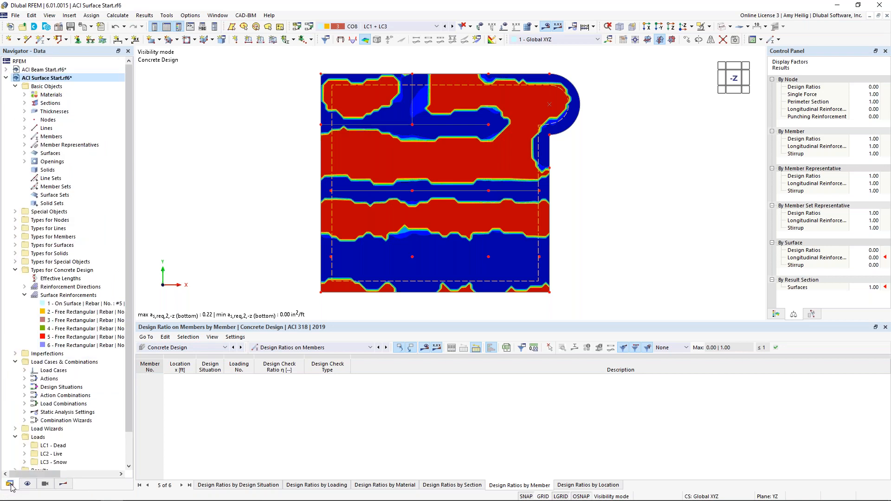
scroll(39, 408, "down", 2)
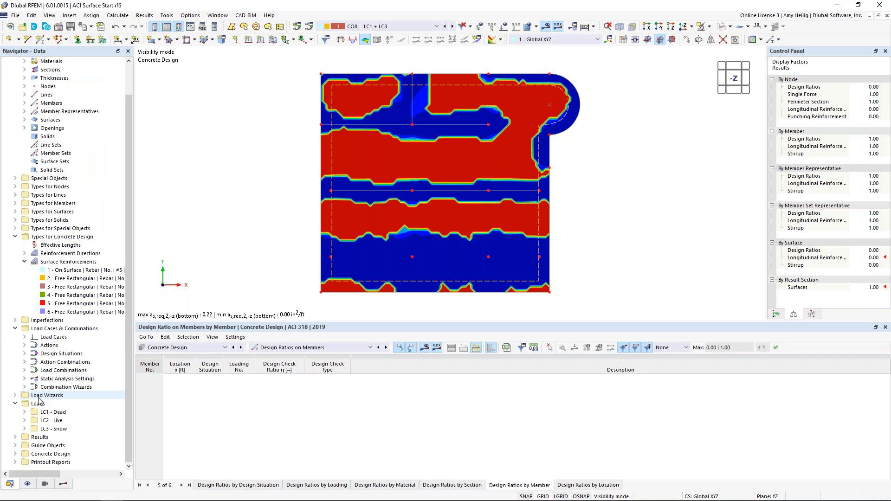
left_click(14, 462)
left_click(59, 465)
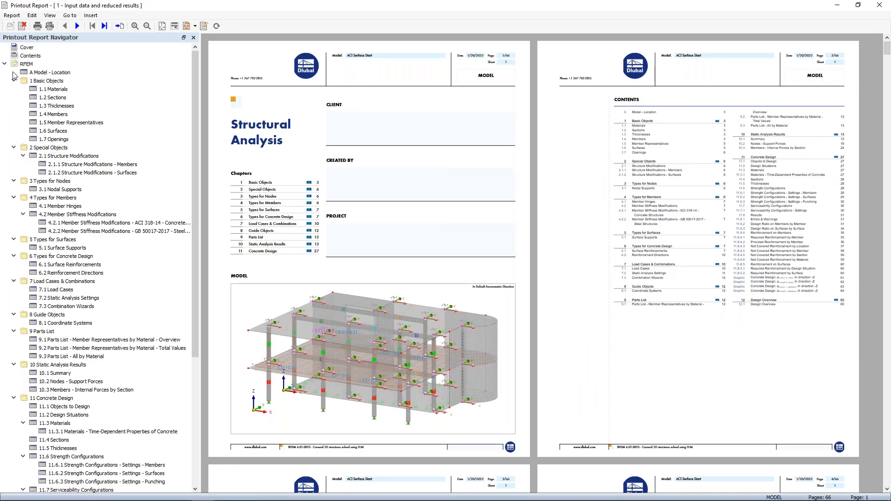
Collapse report chapters 1 to 10, from Basic Objects to Static Analysis Results, leaving Concrete Design expanded.
left_click(13, 80)
left_click(13, 88)
left_click(13, 98)
left_click(13, 105)
left_click(13, 114)
left_click(14, 122)
left_click(14, 130)
left_click(14, 139)
left_click(14, 147)
left_click(13, 156)
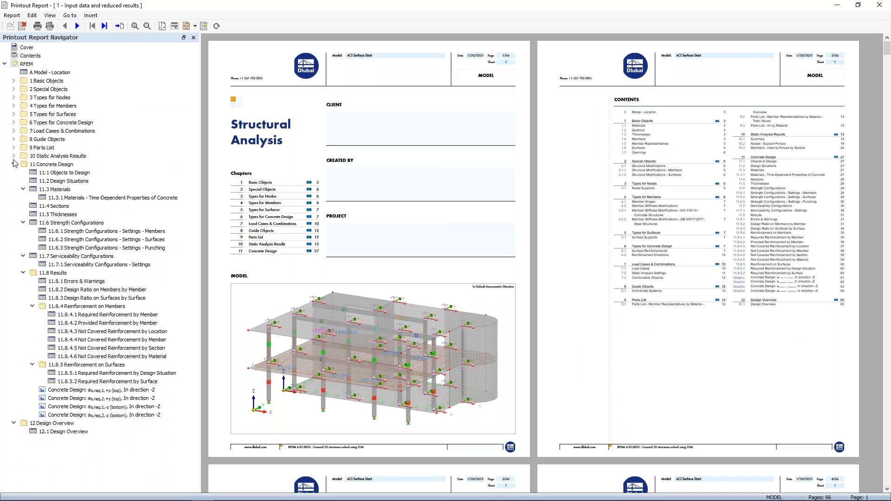
left_click(13, 164)
left_click(13, 164)
Enlarge the report pages and read through the contents, members and surfaces tables.
scroll(480, 220, "down", 1)
scroll(392, 199, "up", 1, "ctrl")
scroll(392, 199, "down", 10)
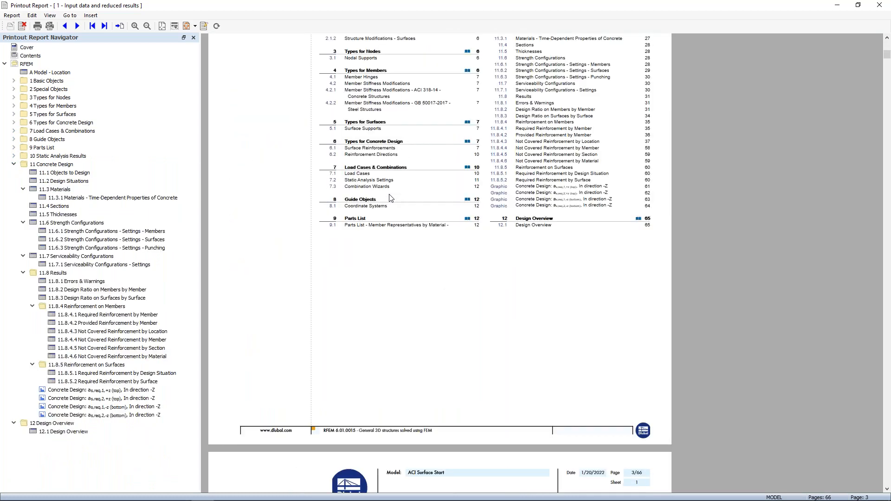
scroll(390, 199, "down", 15)
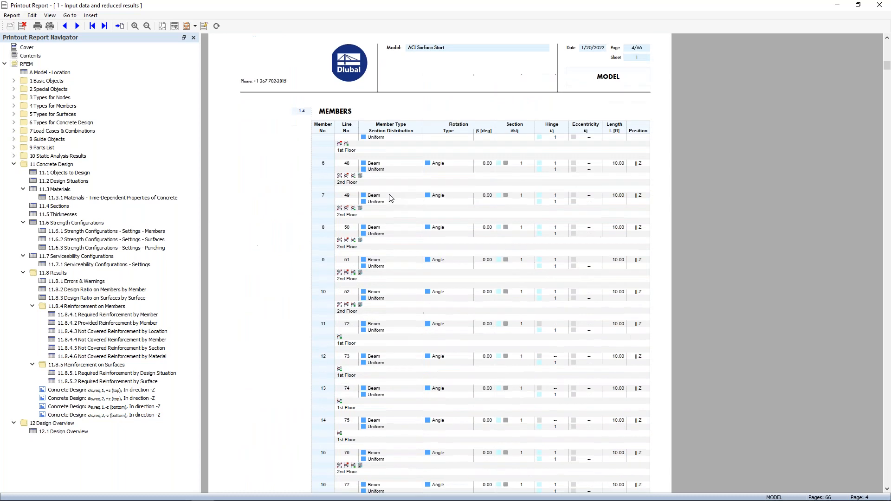
scroll(390, 198, "down", 15)
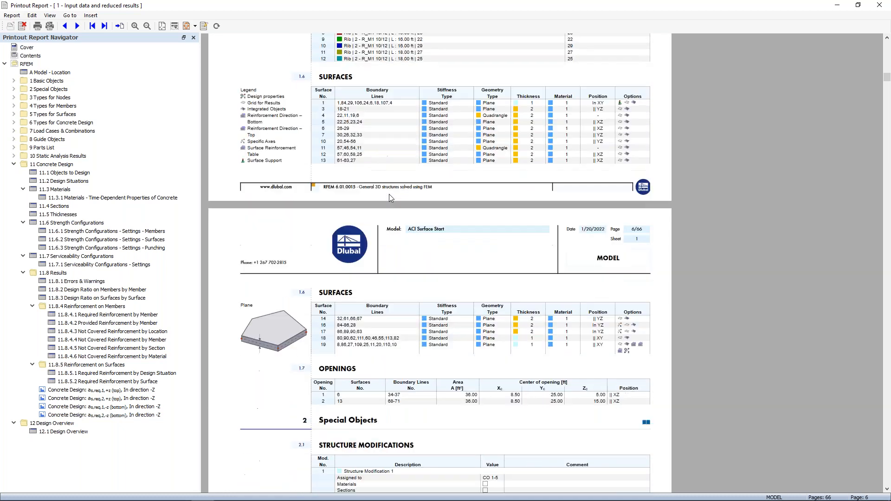
Go to the a_s,req,1,+z (top) graphic in the report and examine all four required reinforcement graphics.
left_click(146, 391)
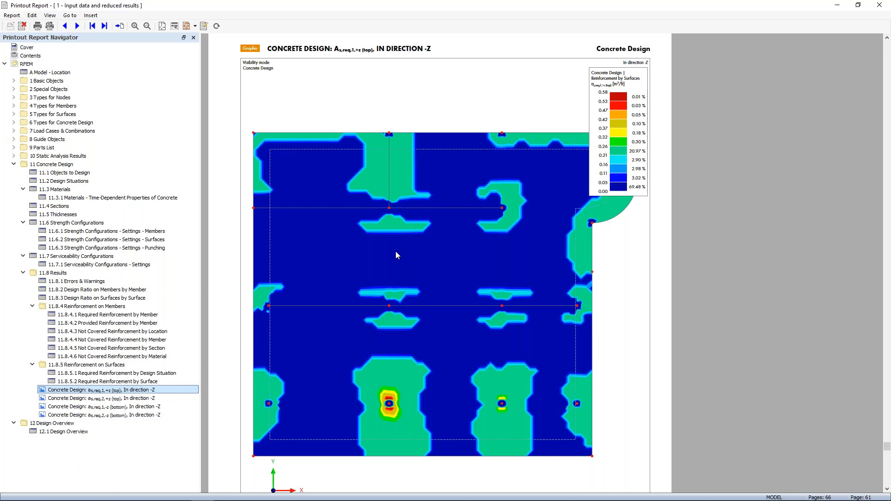
scroll(397, 255, "down", 2, "ctrl")
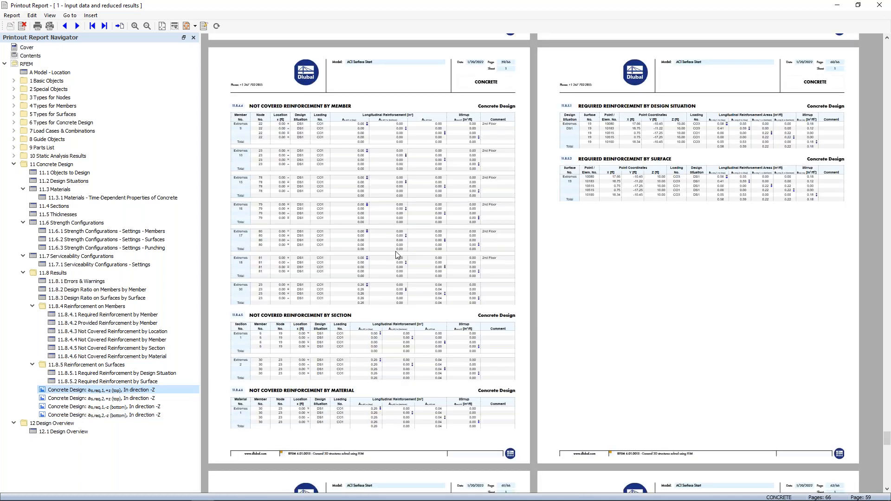
scroll(397, 255, "down", 10)
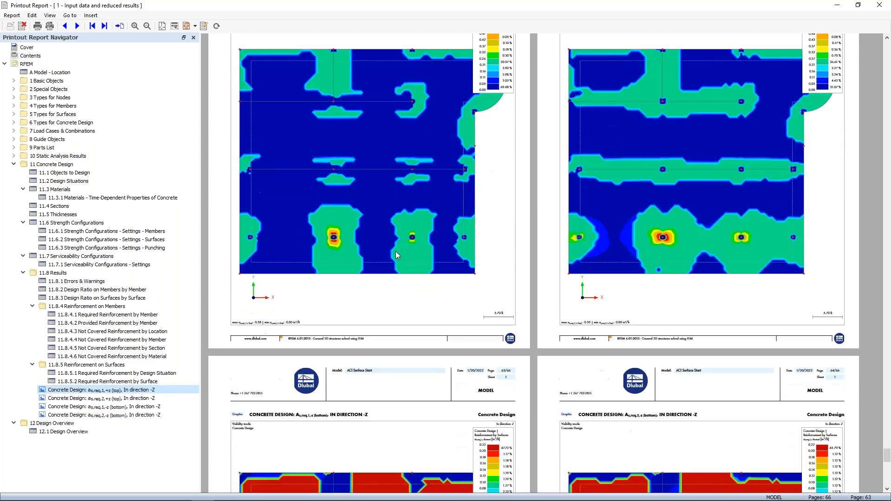
scroll(395, 252, "down", 5)
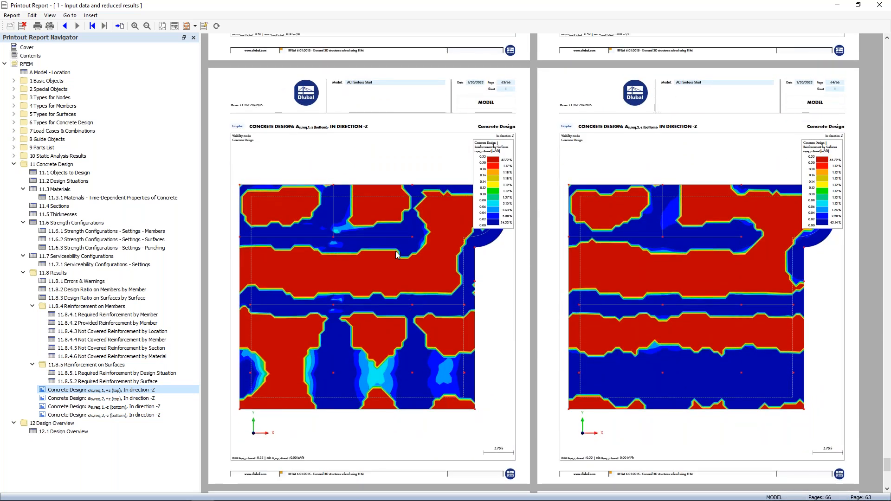
scroll(414, 230, "up", 5)
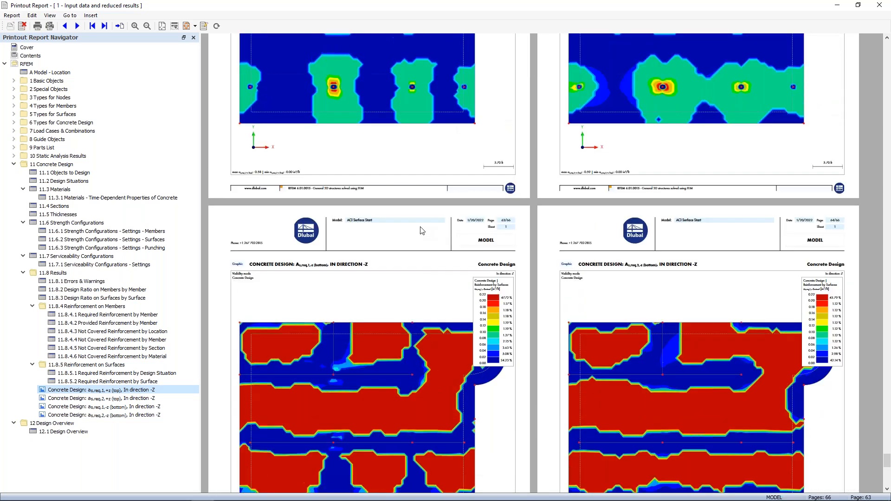
Review the two top reinforcement graphics in the report and return to the model.
scroll(419, 226, "up", 2)
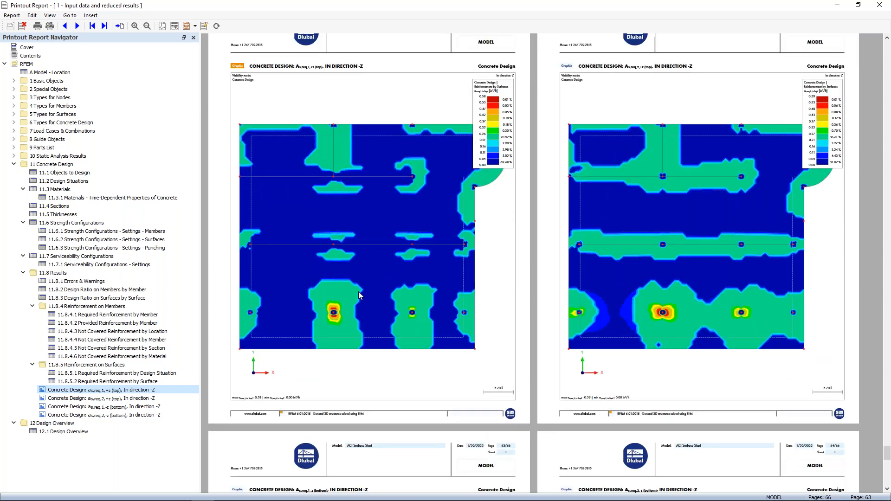
scroll(358, 293, "up", 1)
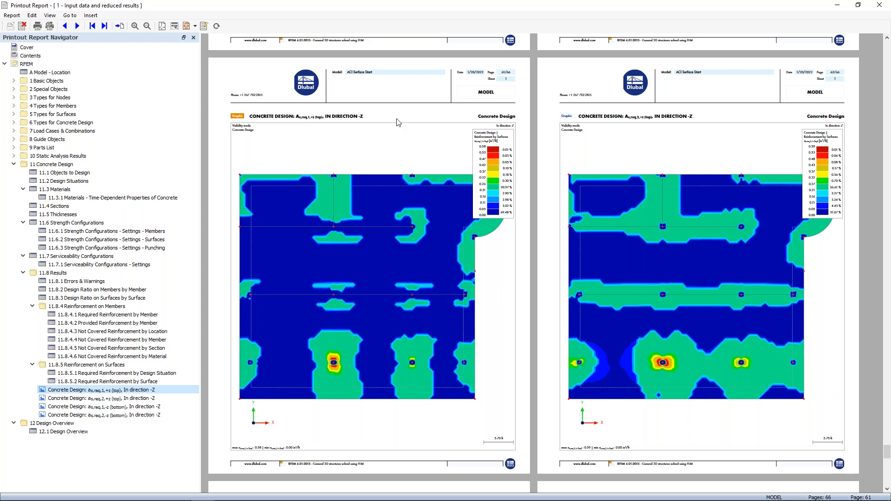
double_click(380, 9)
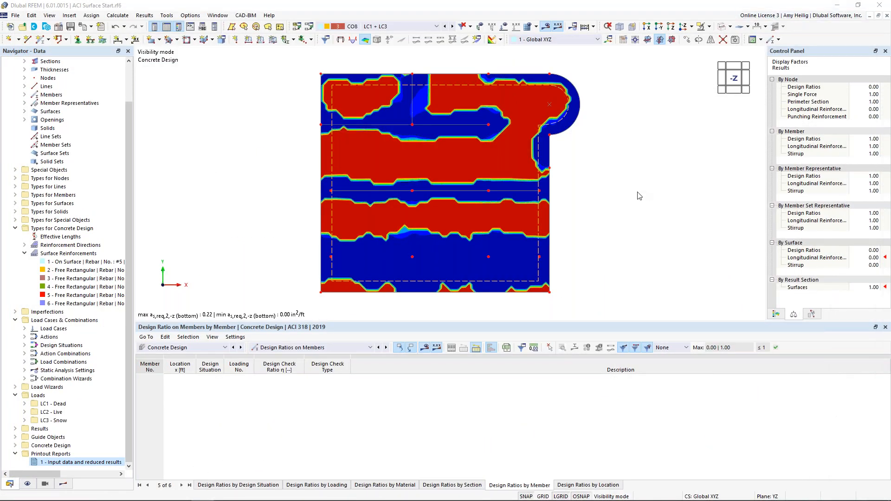
Cancel the visibility mode and switch off the reinforcement results for the whole model.
left_click(709, 27)
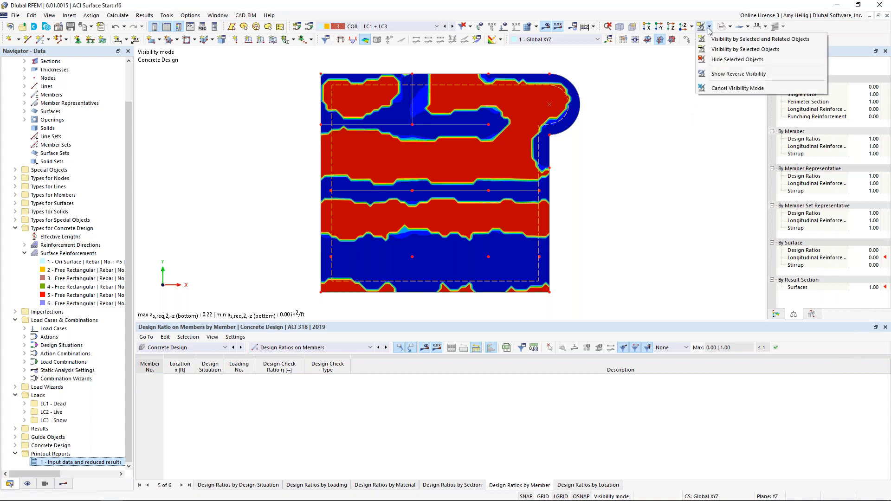
left_click(729, 90)
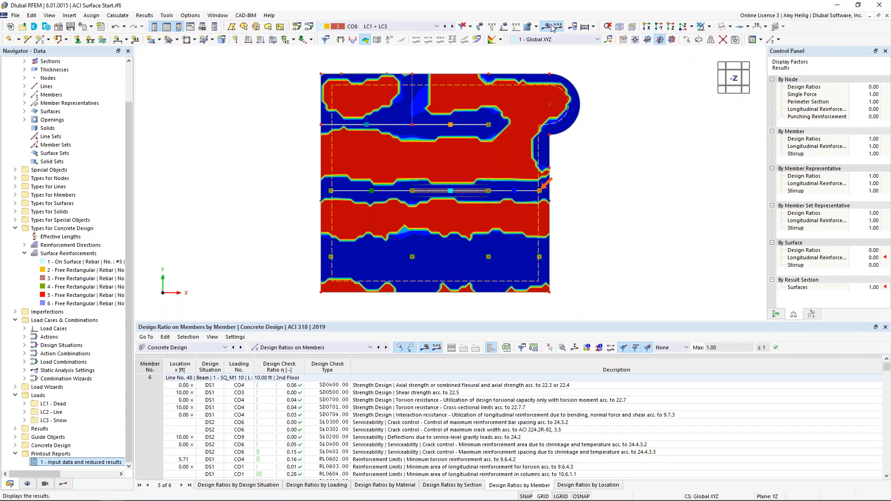
left_click(64, 485)
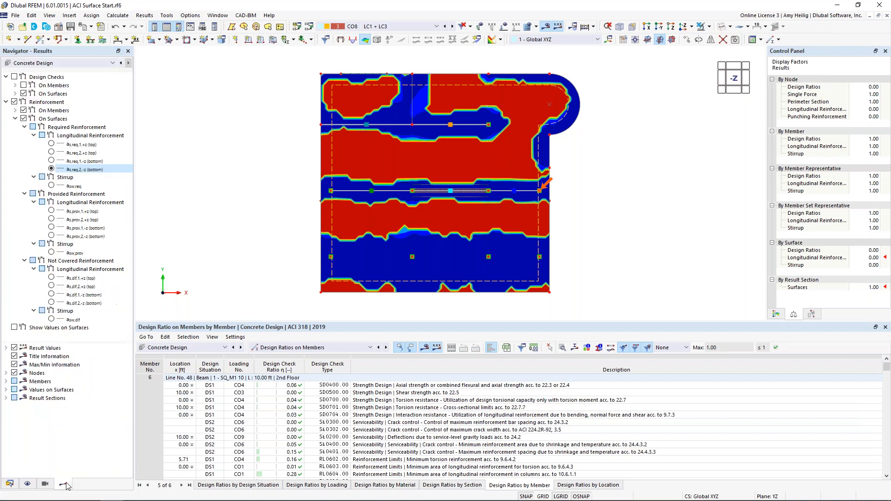
left_click(14, 102)
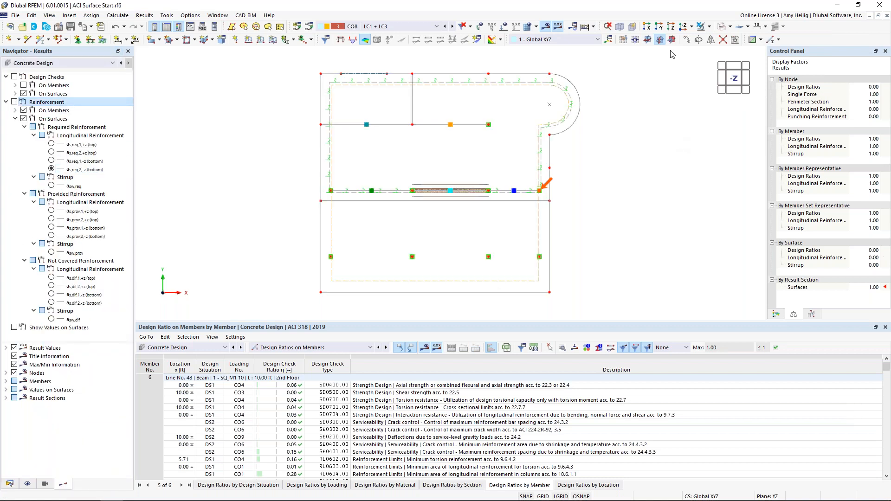
Show the model in isometric view and isolate the rib (member 30) with its related objects.
left_click(627, 29)
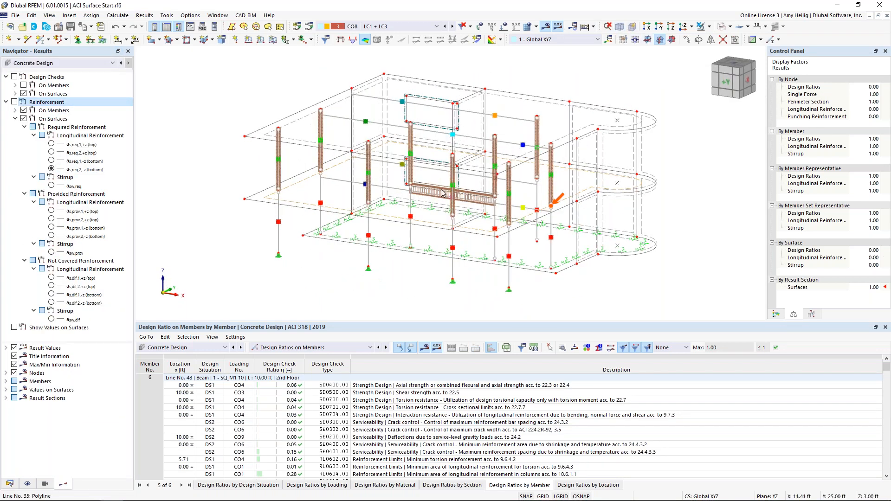
left_click(437, 199)
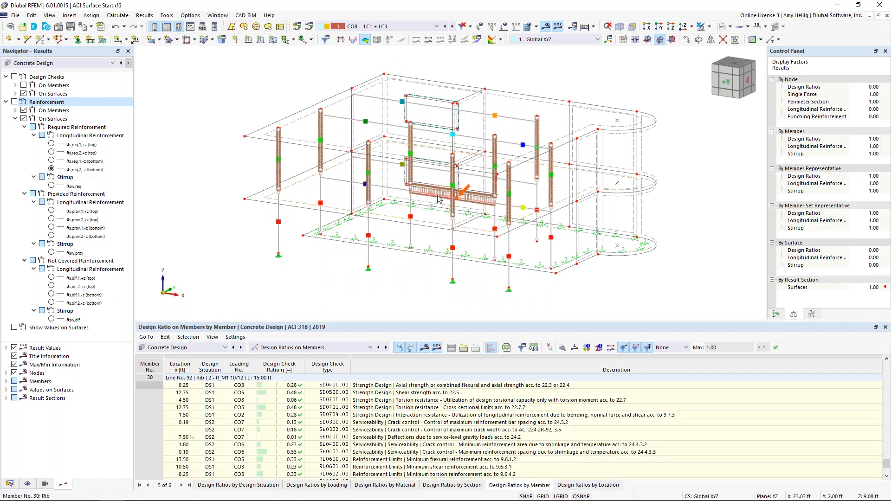
left_click(708, 26)
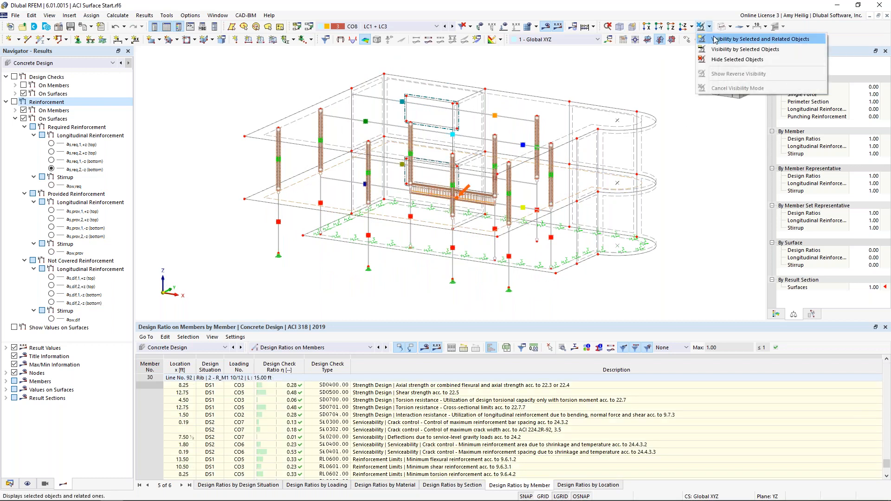
left_click(715, 39)
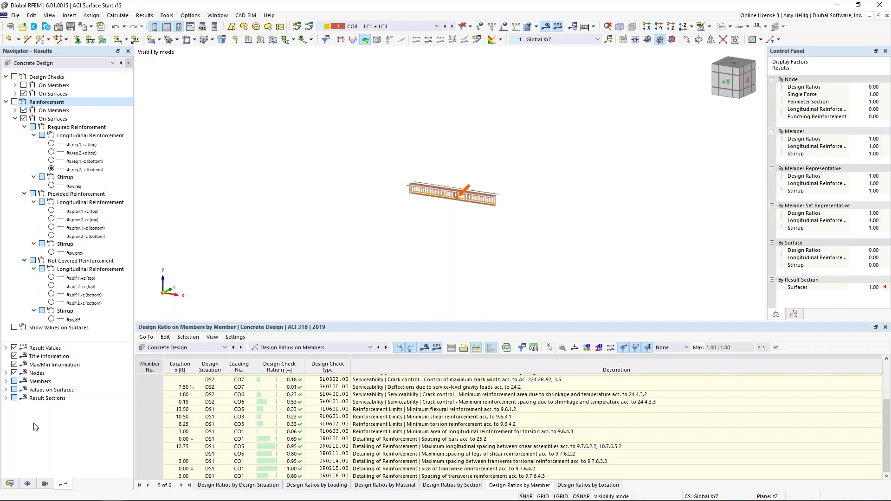
Hide the member reinforcement display and view the isolated rib in the Y-direction.
left_click(27, 484)
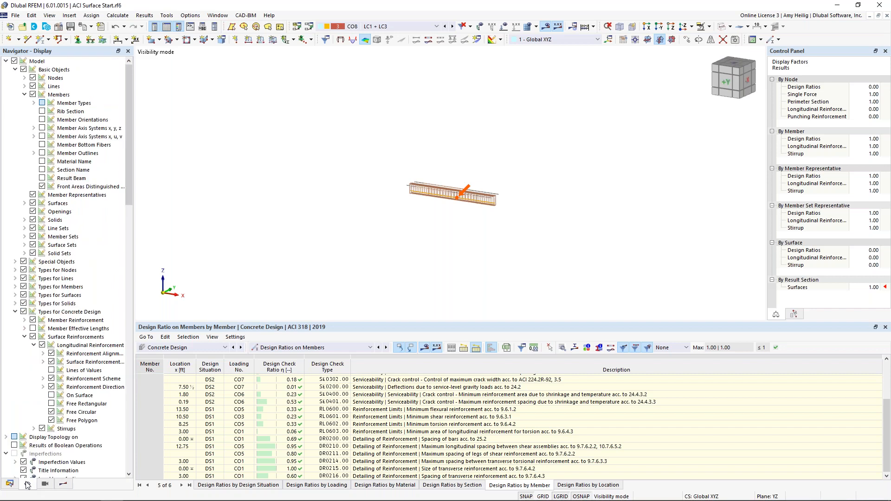
left_click(33, 321)
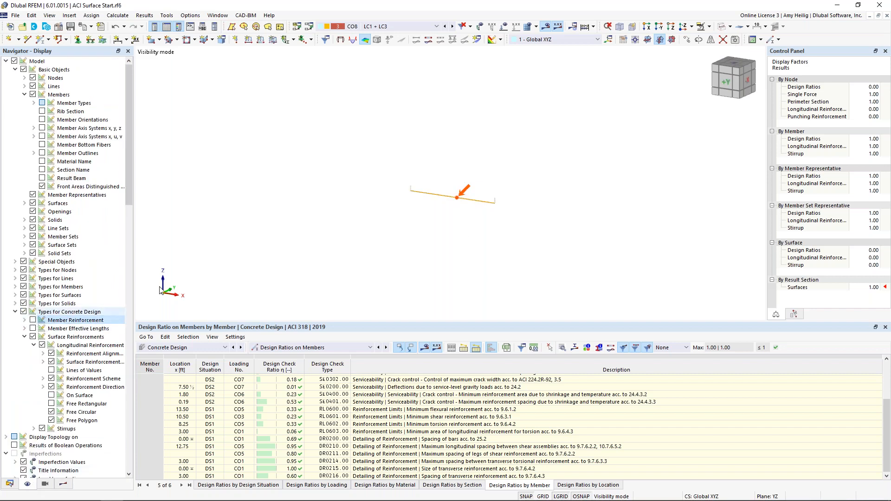
left_click(691, 27)
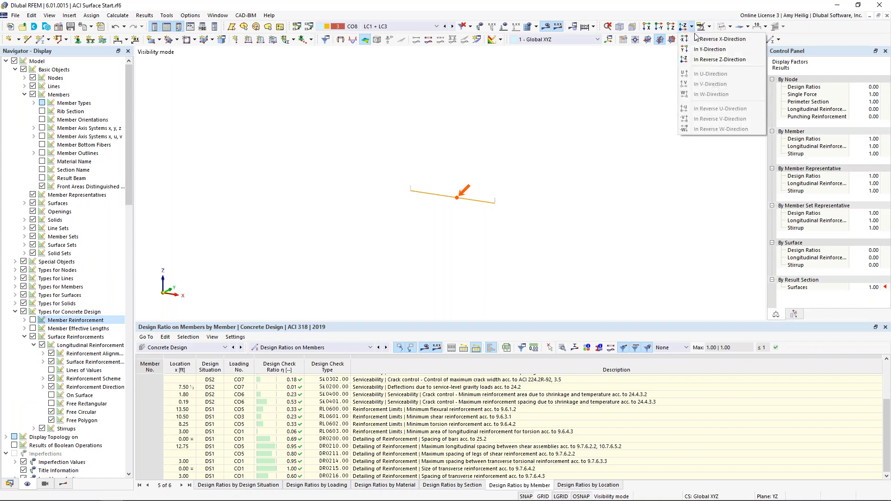
left_click(696, 51)
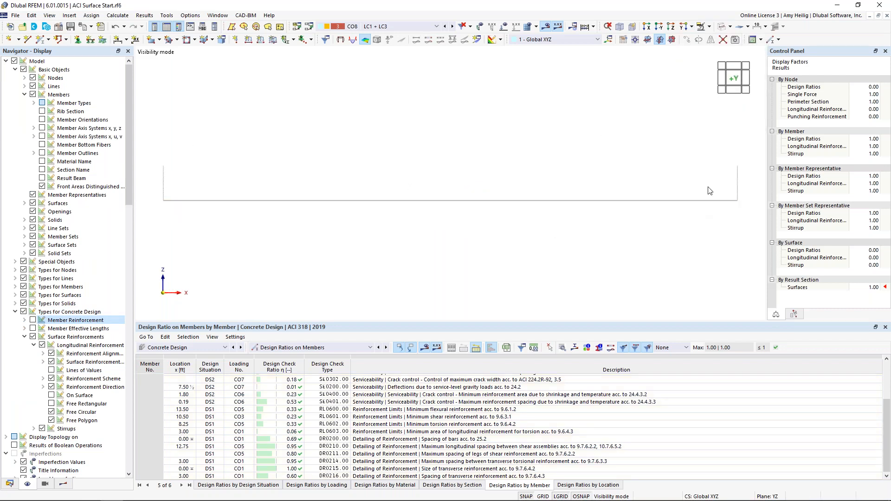
Display the rib's SD0400, SD0500 and SD0700 design check diagrams with their color legend, leaving the ratio envelope off.
left_click(64, 484)
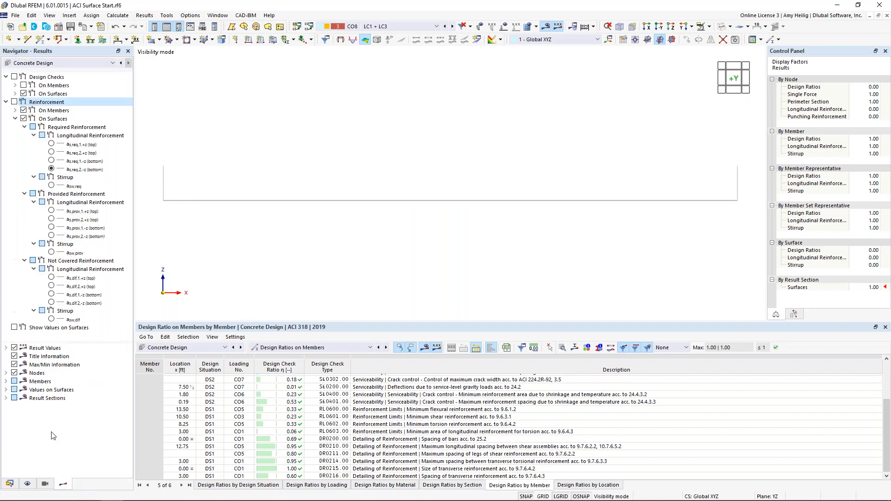
left_click(14, 77)
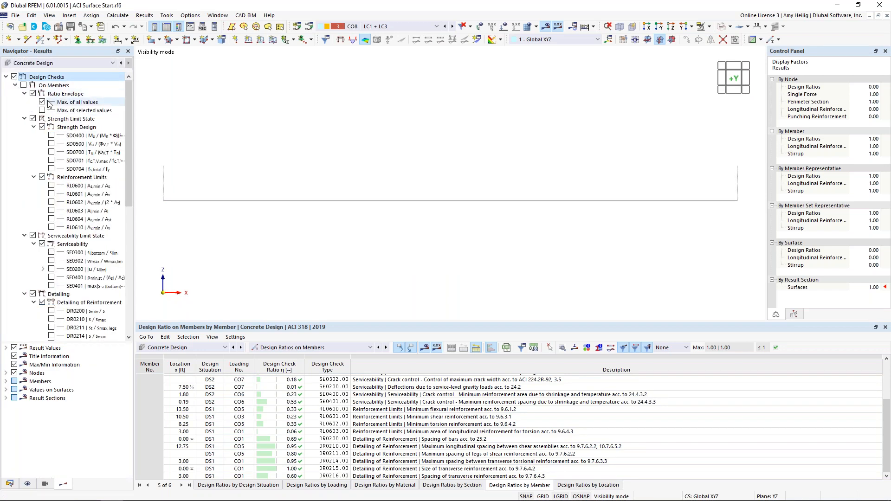
left_click(33, 94)
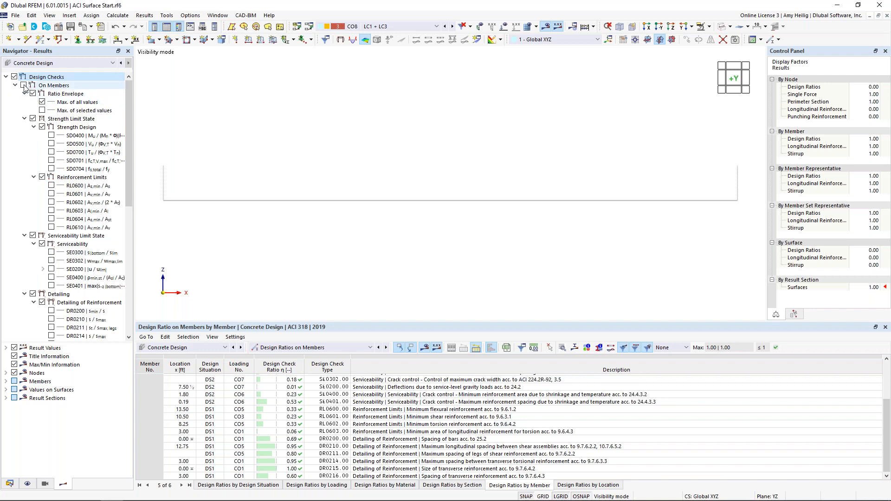
left_click(33, 93)
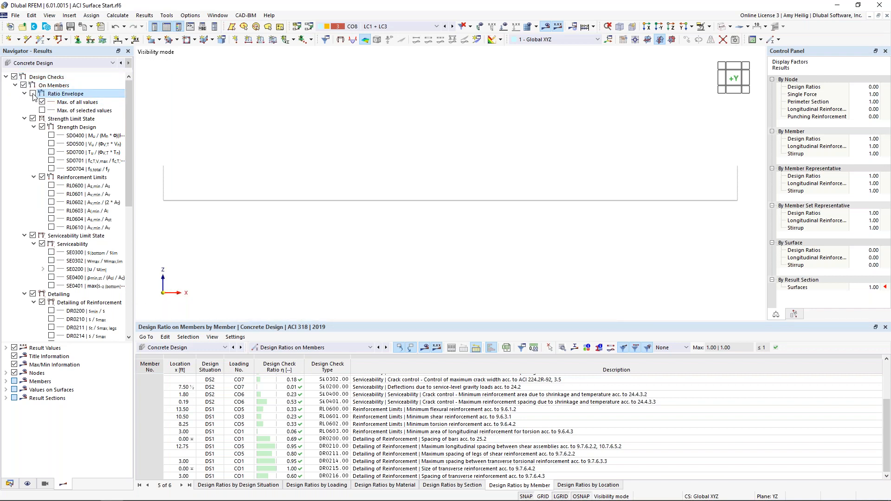
left_click(51, 135)
left_click(51, 143)
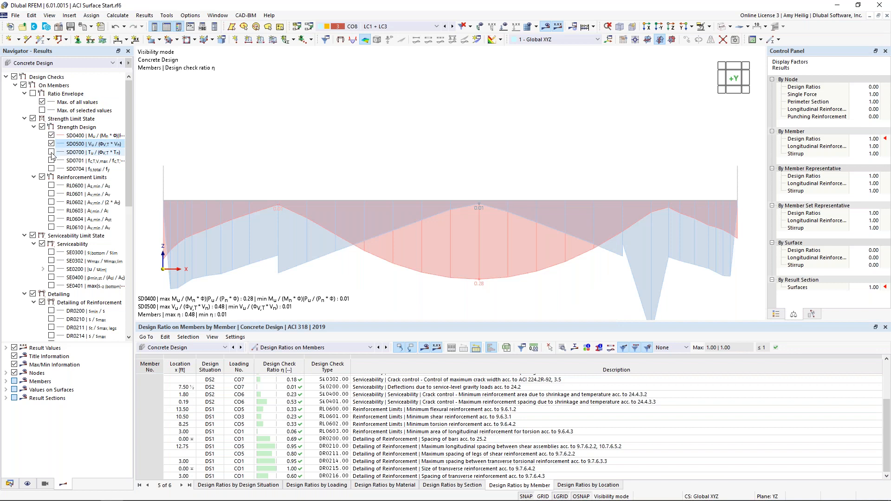
left_click(52, 152)
scroll(452, 247, "down", 2)
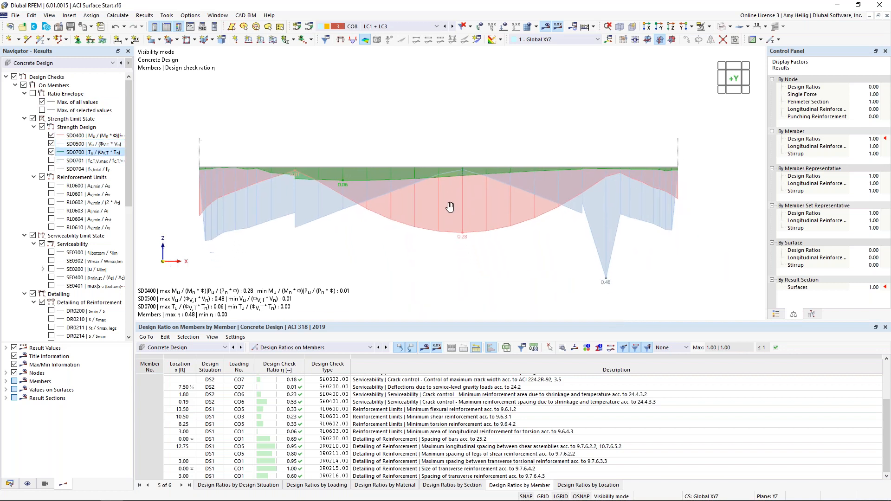
left_click(783, 315)
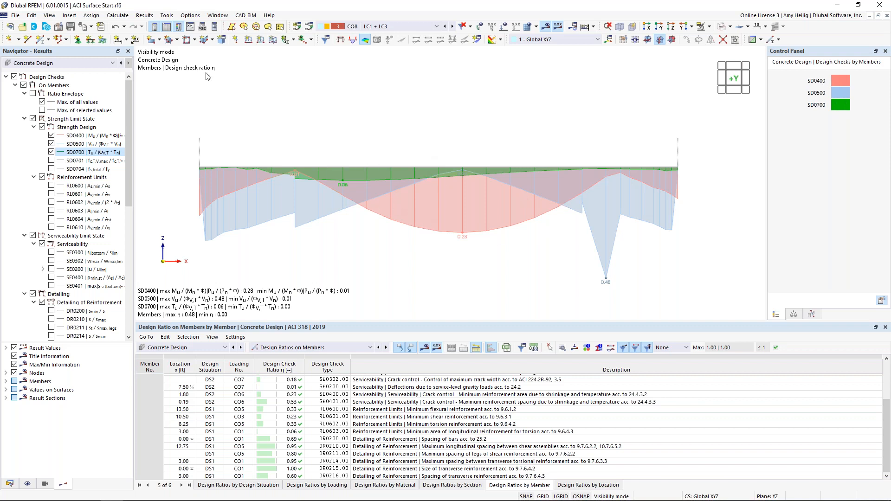
Send the current rib view to printout report 1 at 50% height and go to the new Design Checks graphic there.
left_click(91, 27)
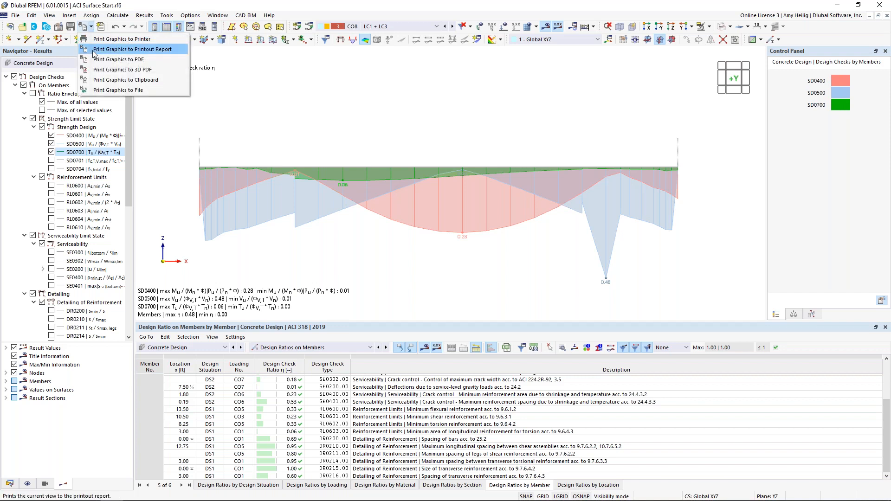
left_click(94, 50)
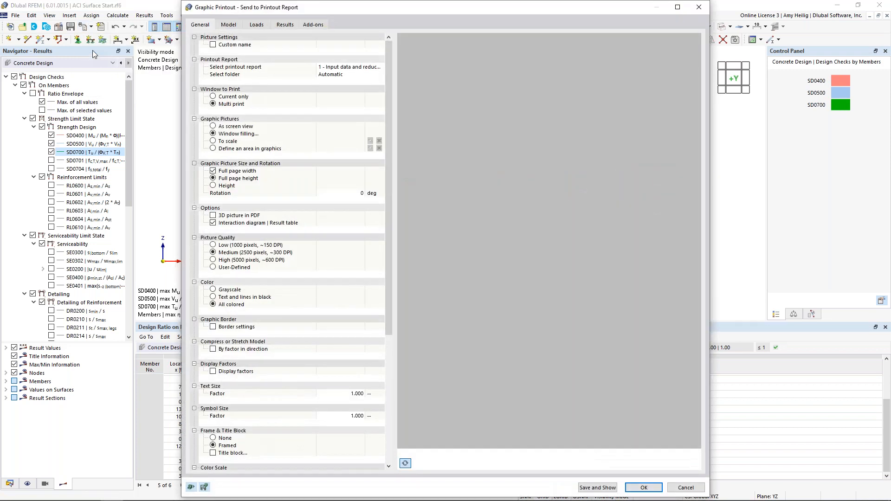
left_click(215, 97)
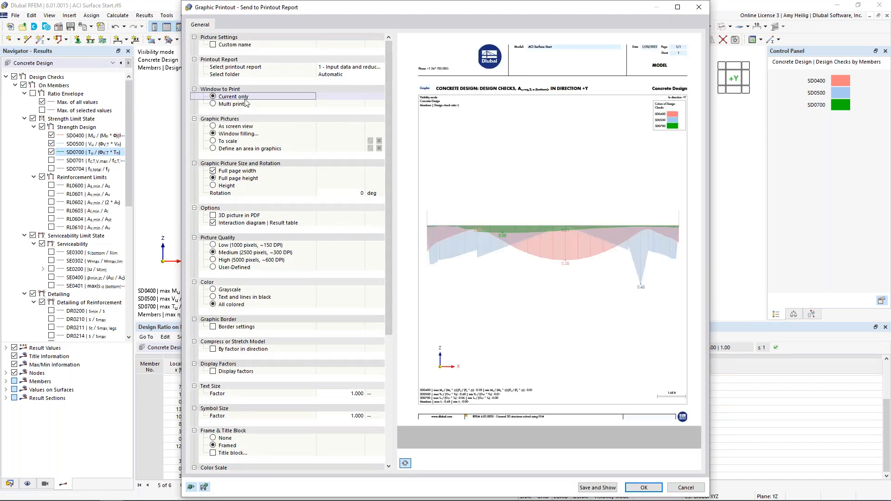
left_click(213, 187)
left_click(213, 186)
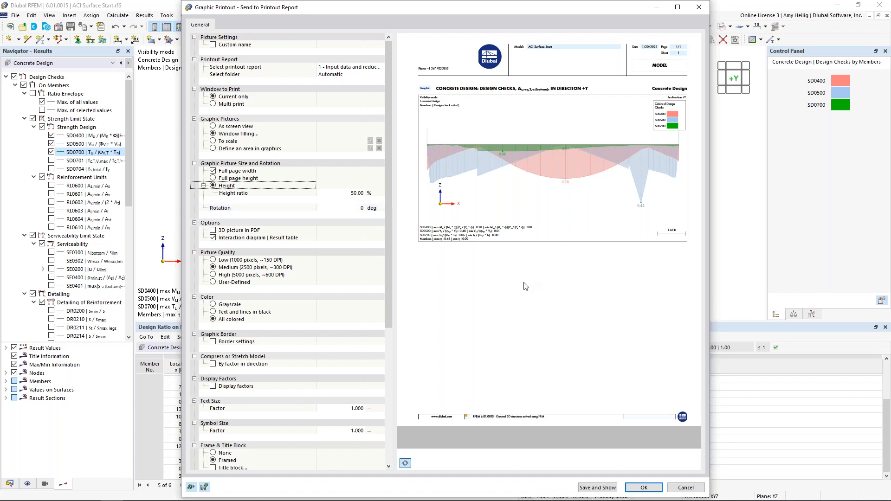
left_click(655, 490)
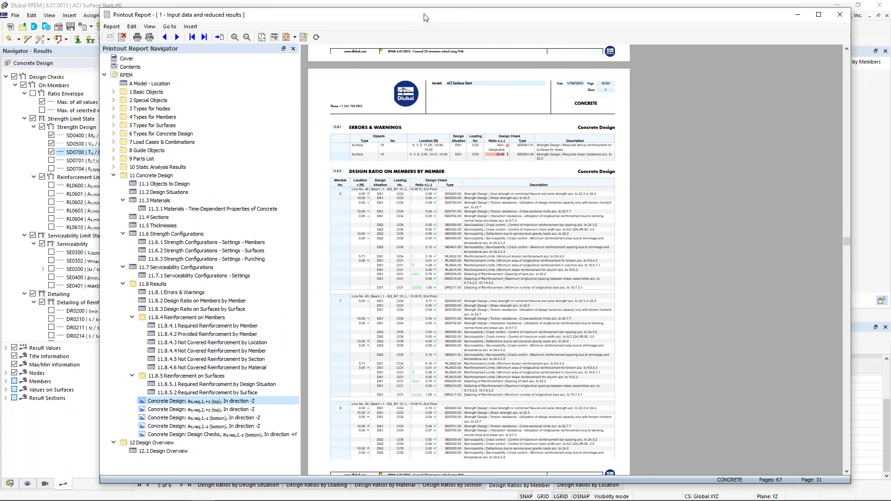
double_click(424, 17)
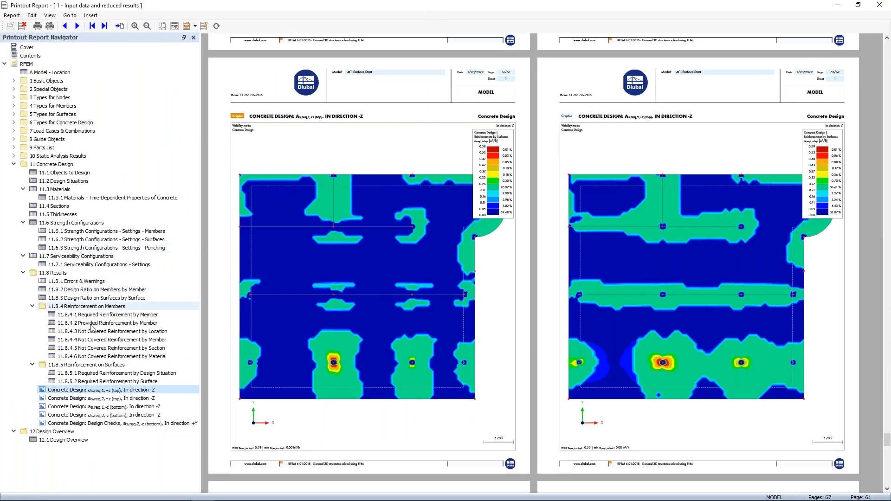
left_click(157, 425)
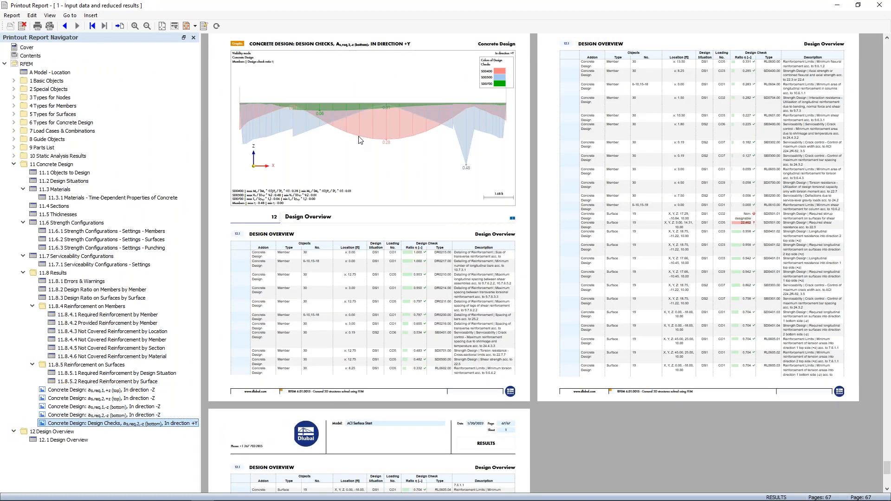
Create the child folders "Surface Graphics" and "Member Graphics" under chapter 11 Concrete Design in the report.
left_click(69, 165)
right_click(70, 166)
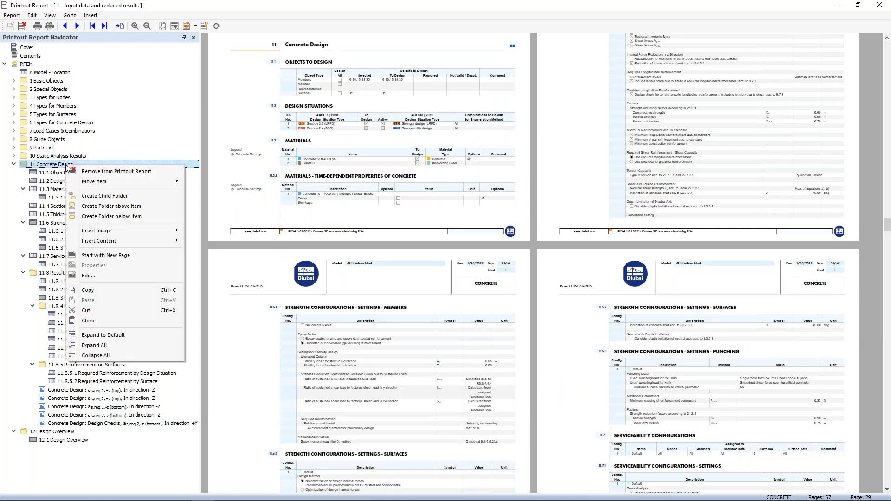
left_click(94, 197)
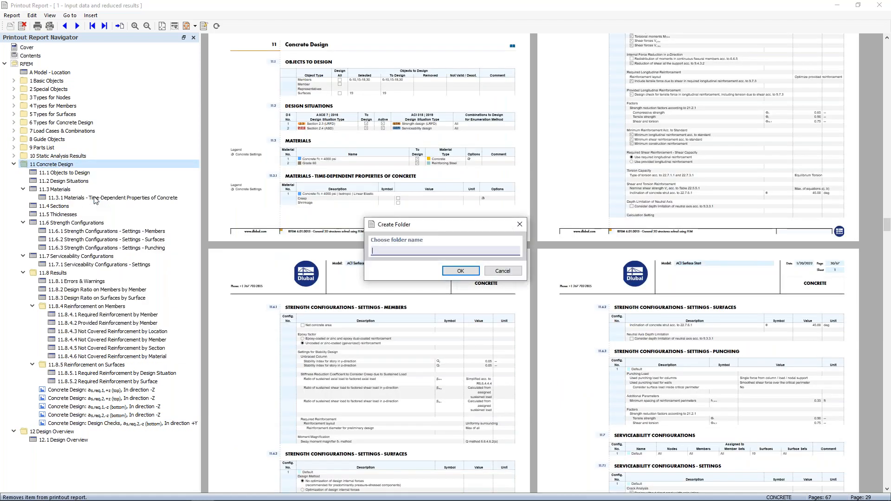
type("Surface Graphics")
left_click(459, 273)
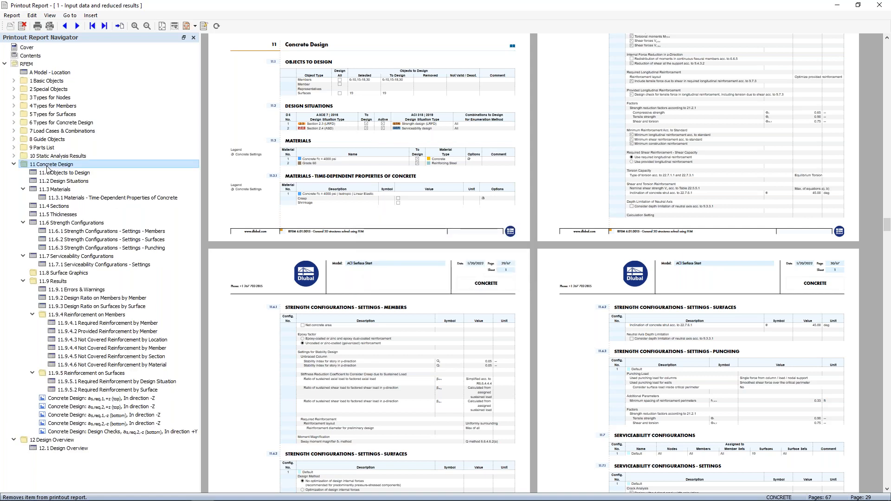
right_click(48, 167)
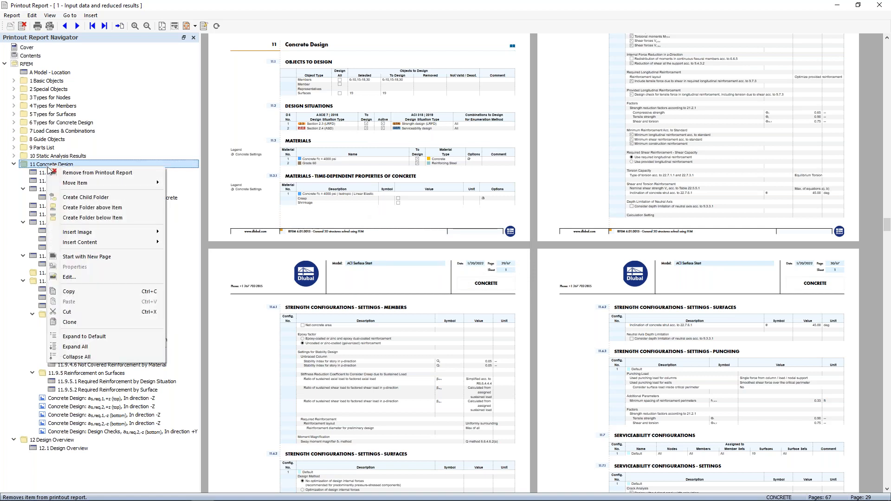
left_click(73, 198)
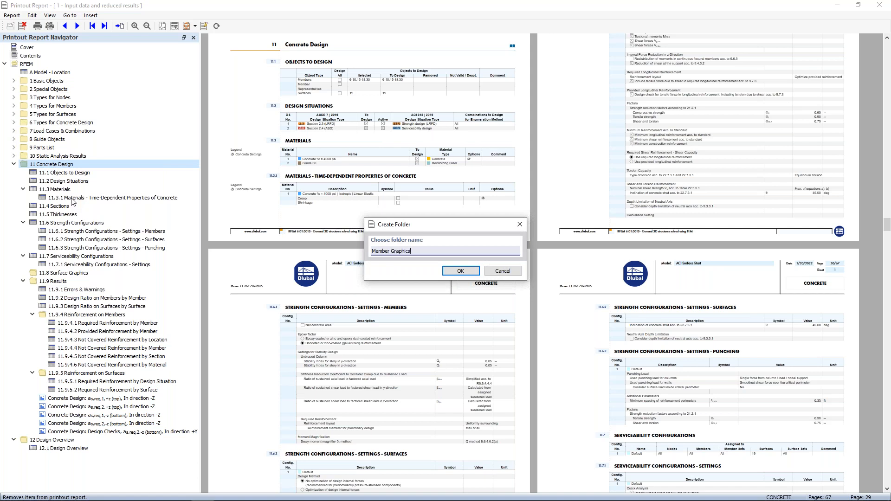
left_click(459, 271)
Move the four required-reinforcement graphics into the Surface Graphics folder and the Design Checks graphic into the Member Graphics folder.
left_click(136, 408)
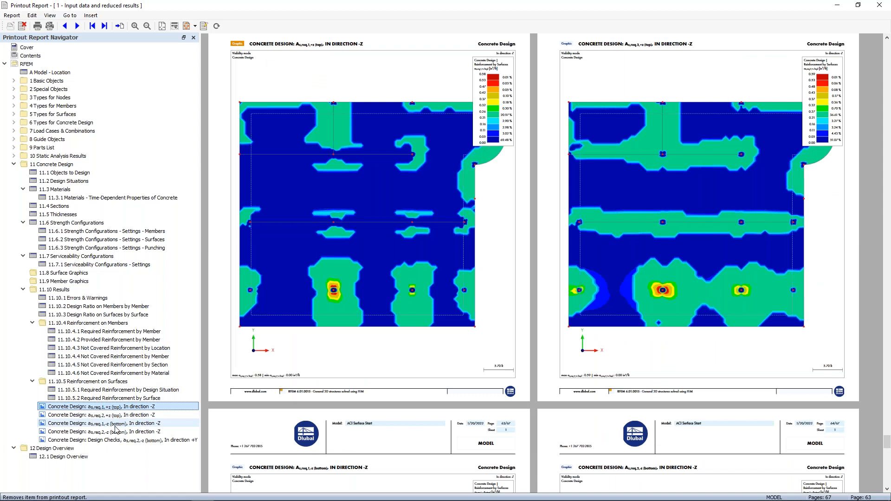
left_click(116, 431, "shift")
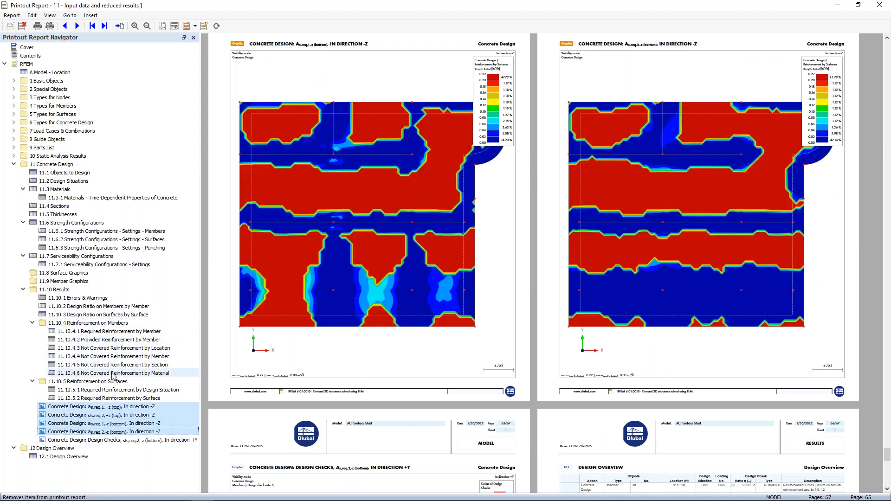
left_click_drag(85, 409, 65, 292)
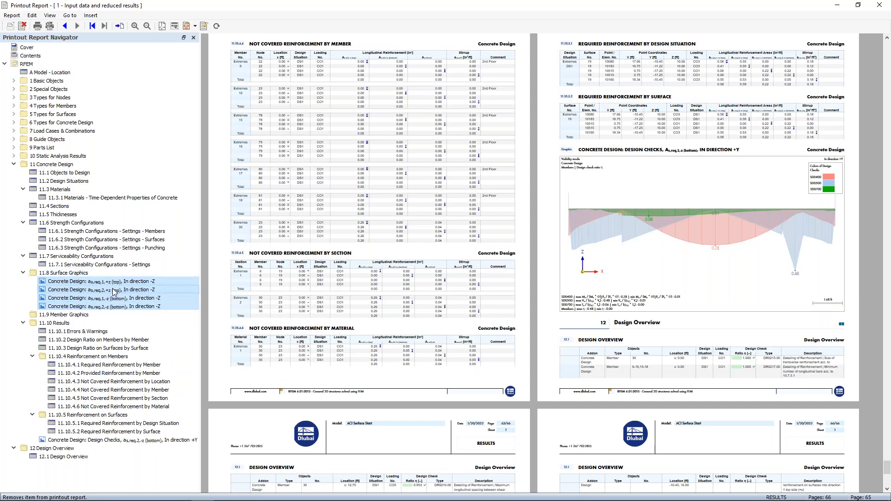
left_click(91, 440)
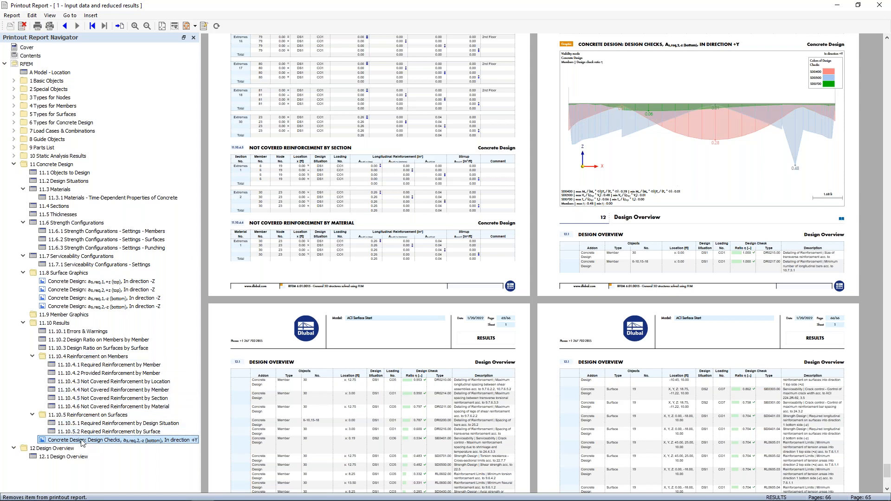
left_click_drag(84, 441, 82, 316)
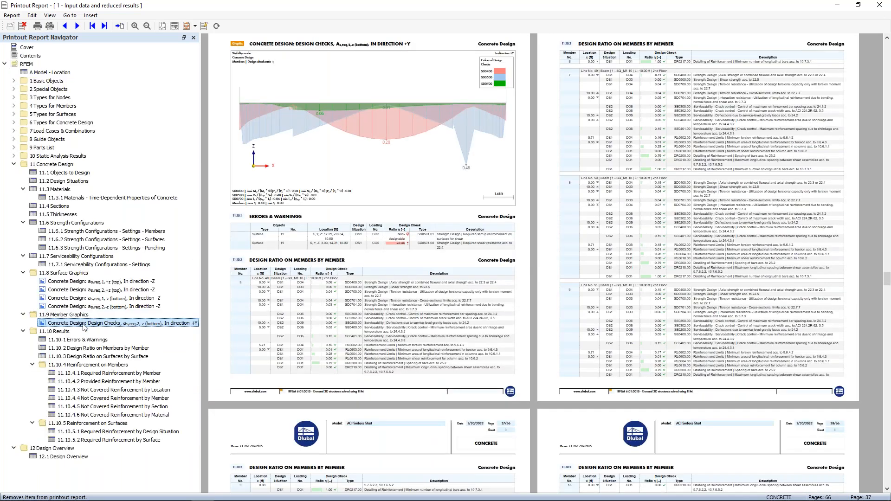
Review the printout report from the cover page and table of contents through the model location and basic object tables.
scroll(259, 217, "up", 1)
scroll(259, 217, "up", 5)
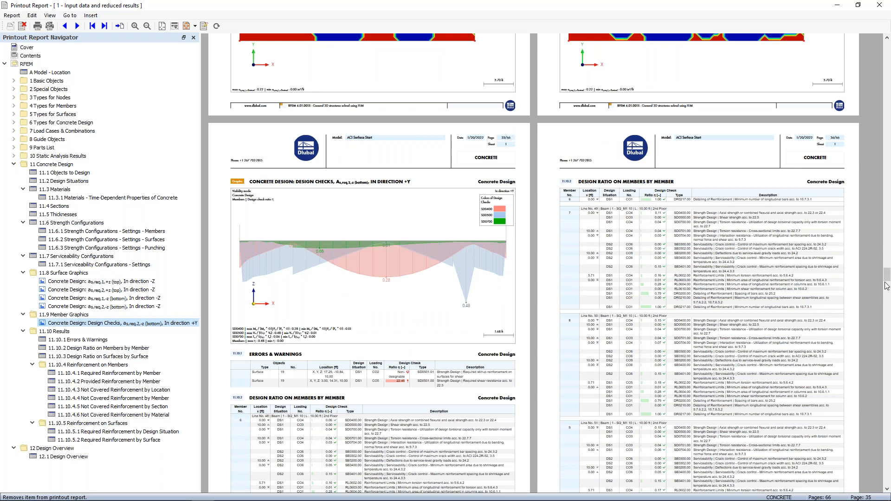
left_click_drag(887, 280, 862, 48)
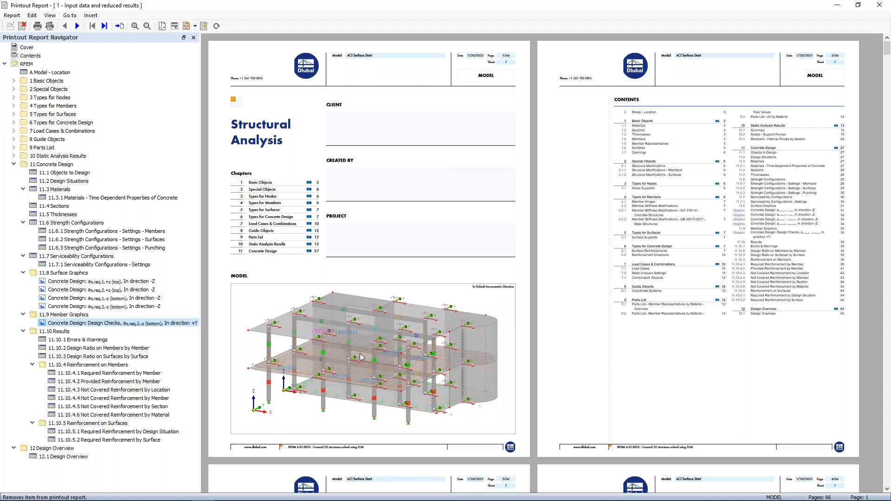
scroll(361, 356, "down", 10)
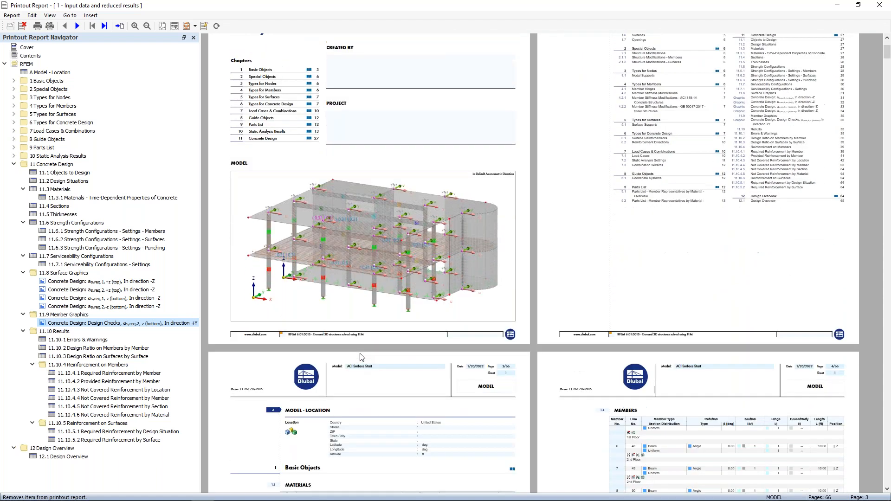
scroll(361, 357, "down", 8)
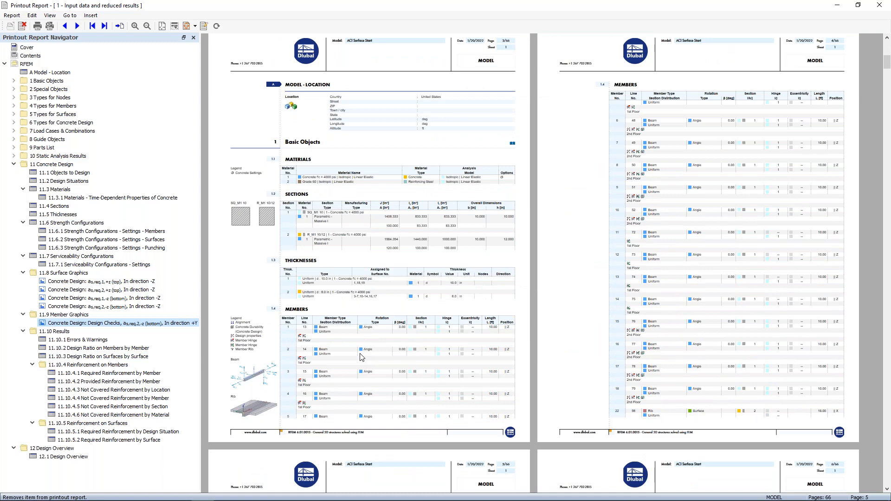
Switch to the running PowerPoint slide show and advance to the RFEM 6 Concrete Development slide.
key("super+Tab")
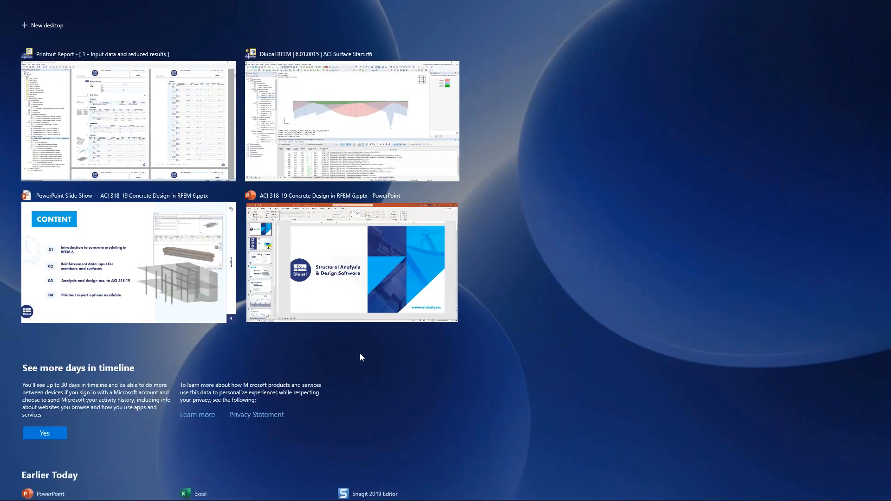
left_click(183, 258)
key("Right")
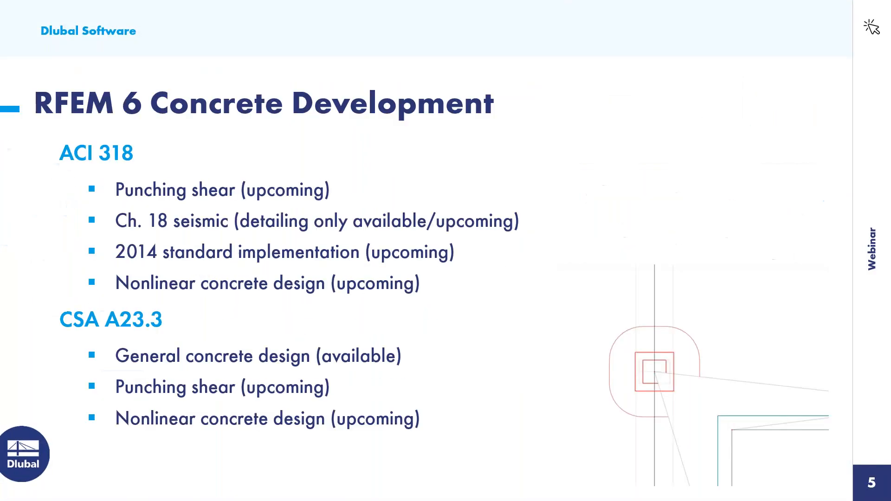